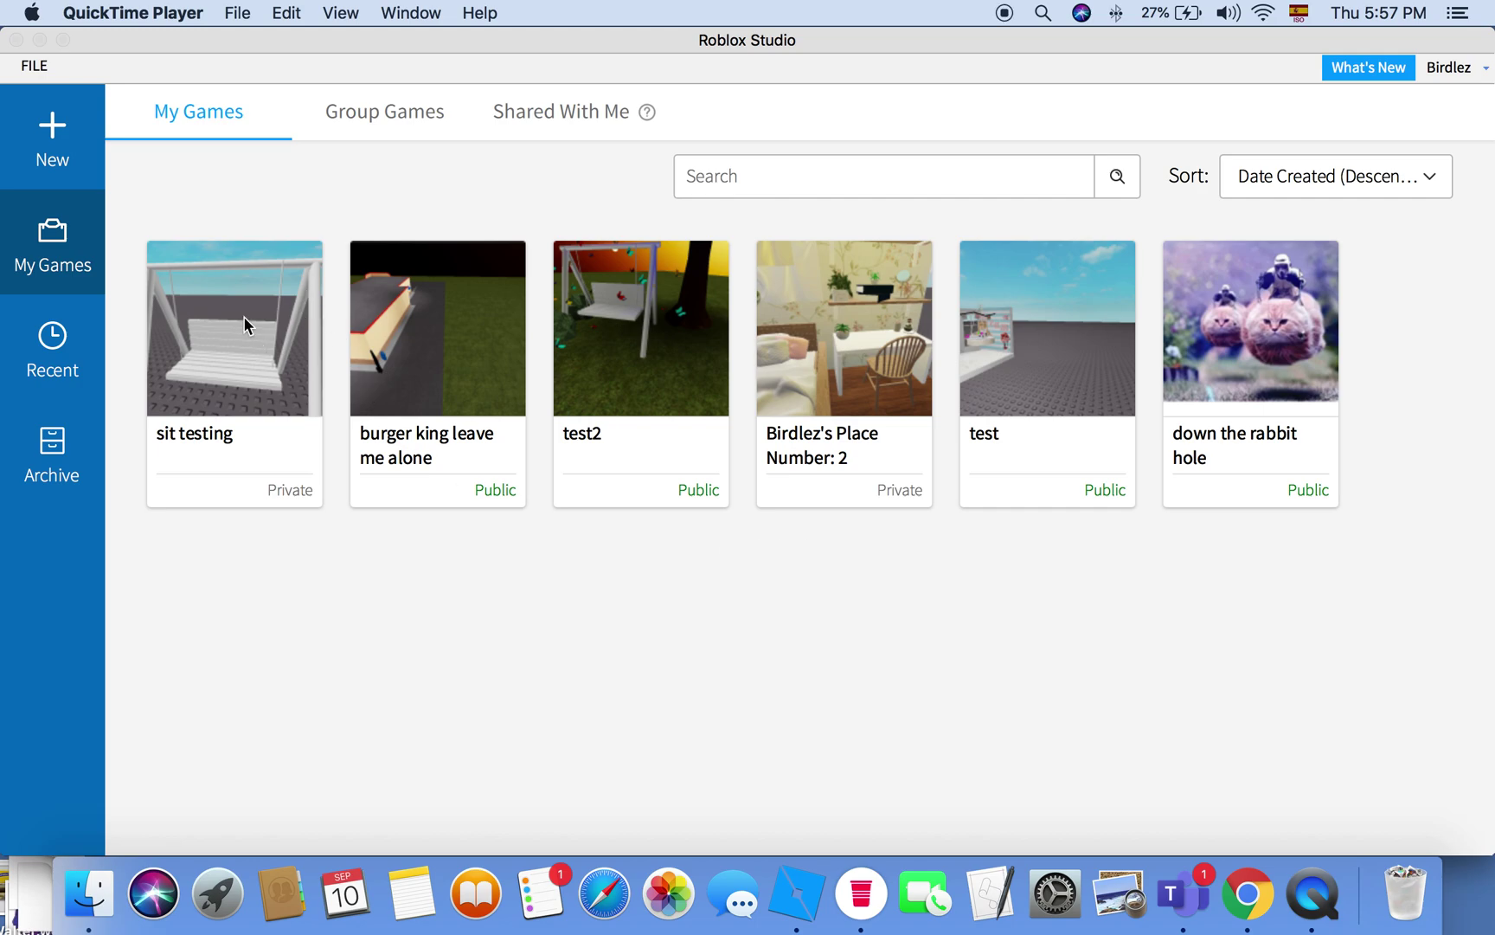
Step: Create a new place from the Baseplate template
{"action": "left_click", "coordinate": [52, 127]}
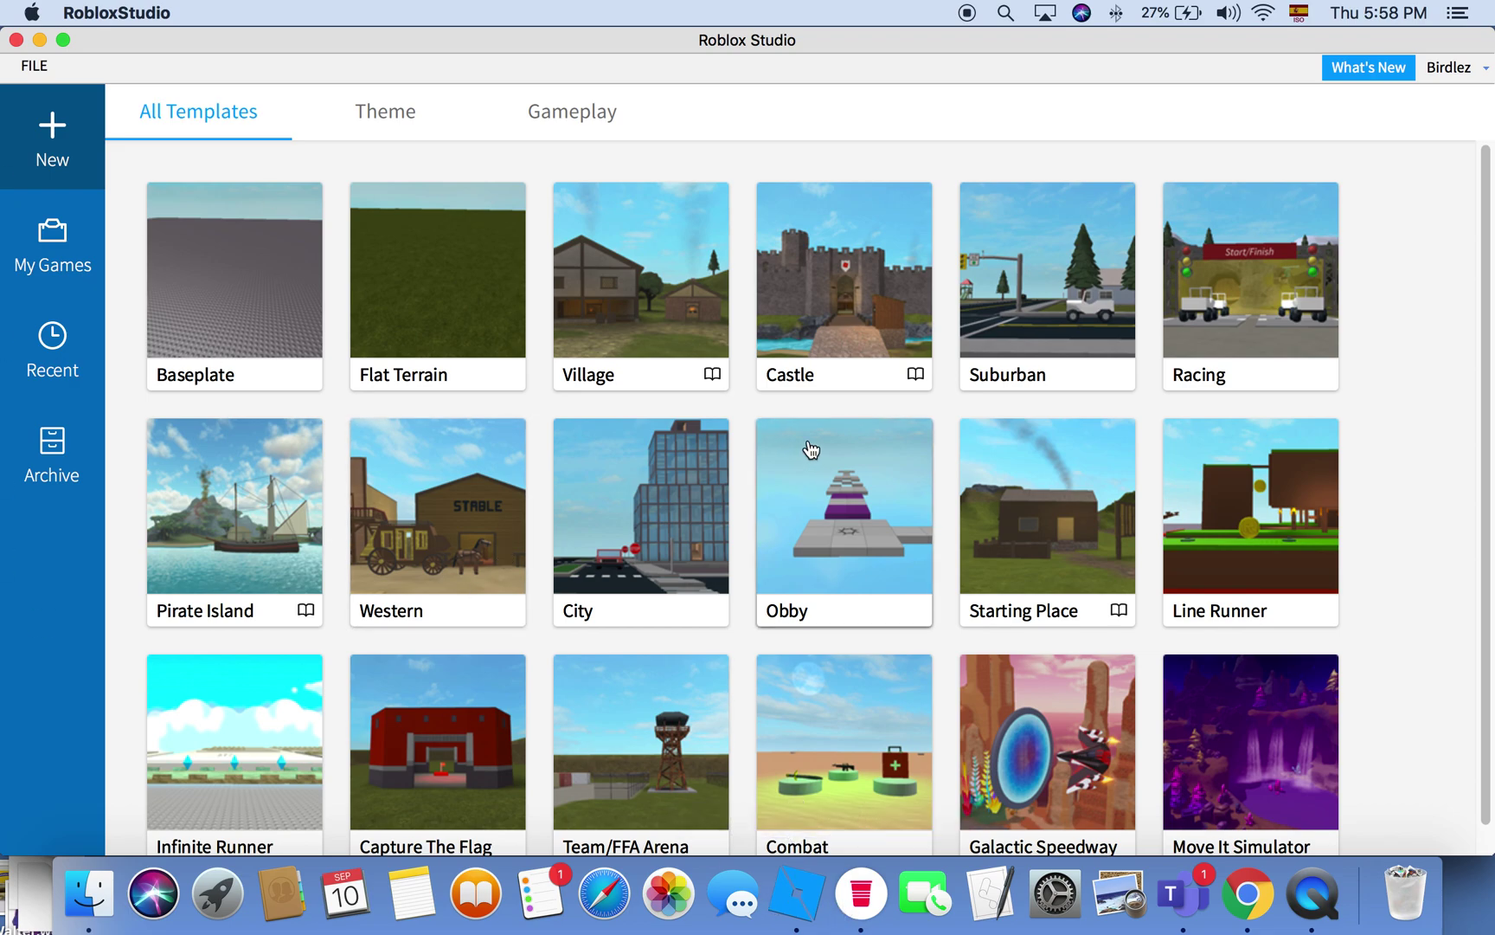
{"action": "left_click", "coordinate": [262, 323]}
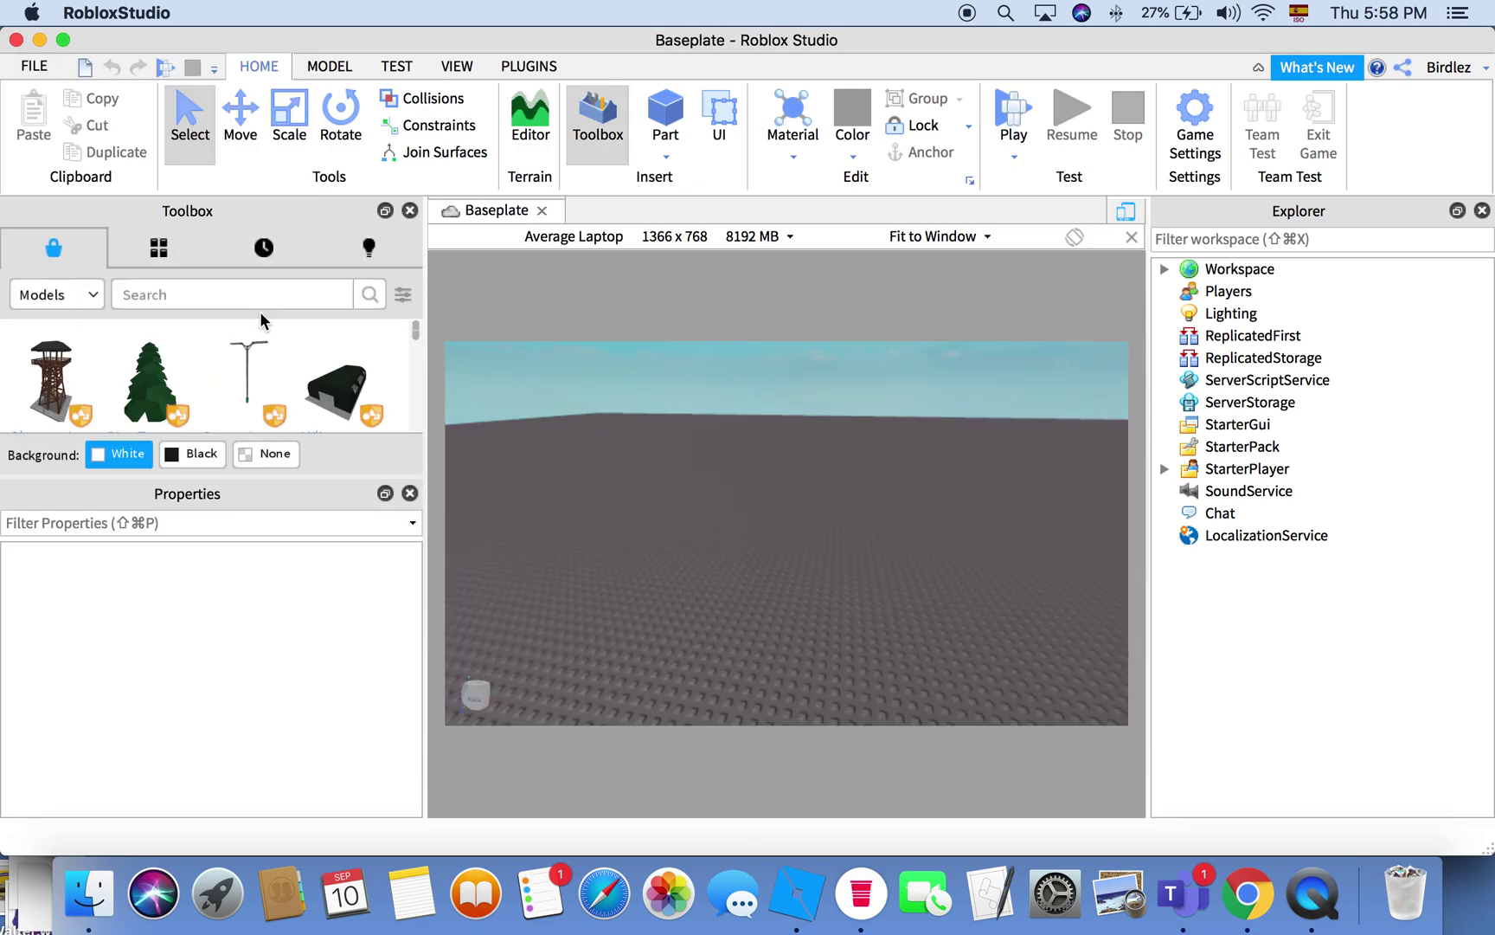
{"action": "left_click", "coordinate": [447, 66]}
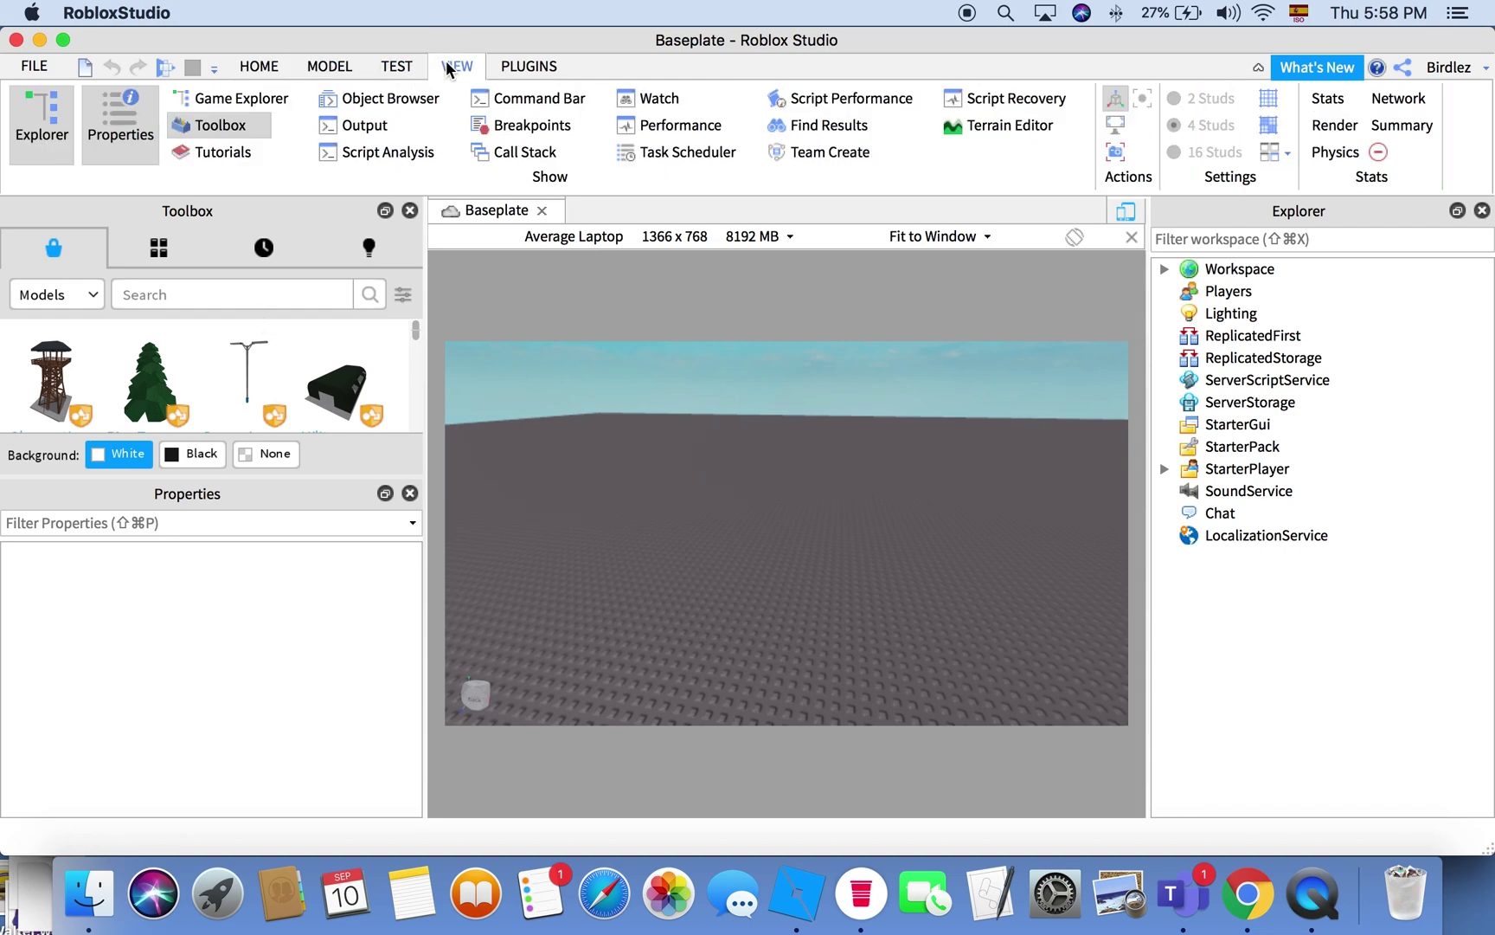
{"action": "left_click", "coordinate": [52, 128]}
{"action": "left_click", "coordinate": [180, 295]}
{"action": "left_click", "coordinate": [264, 69]}
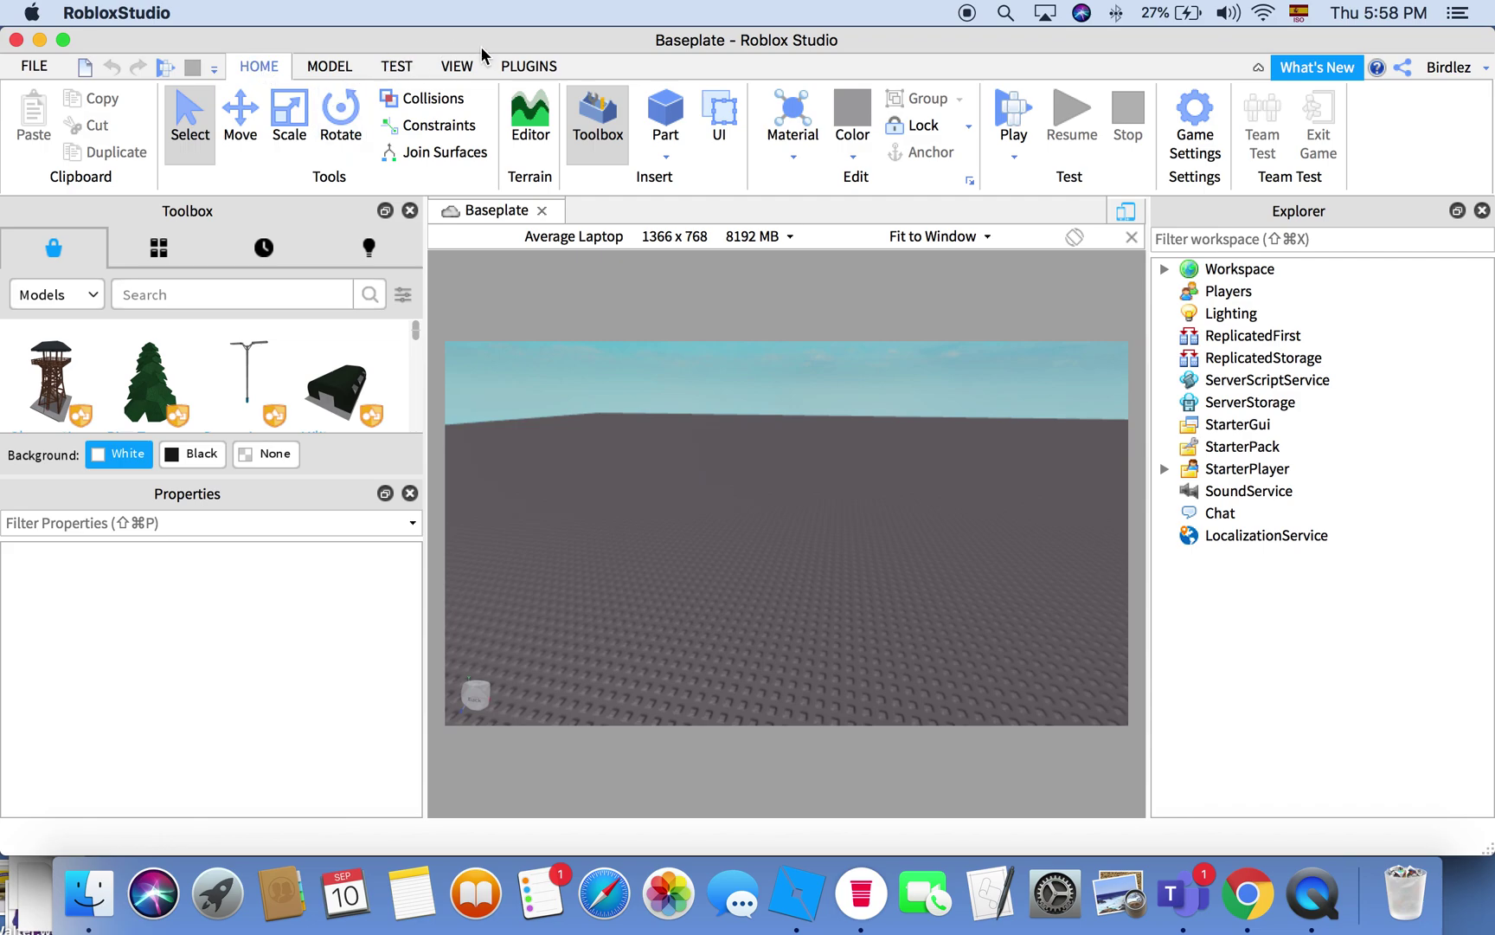
{"action": "left_click", "coordinate": [519, 61]}
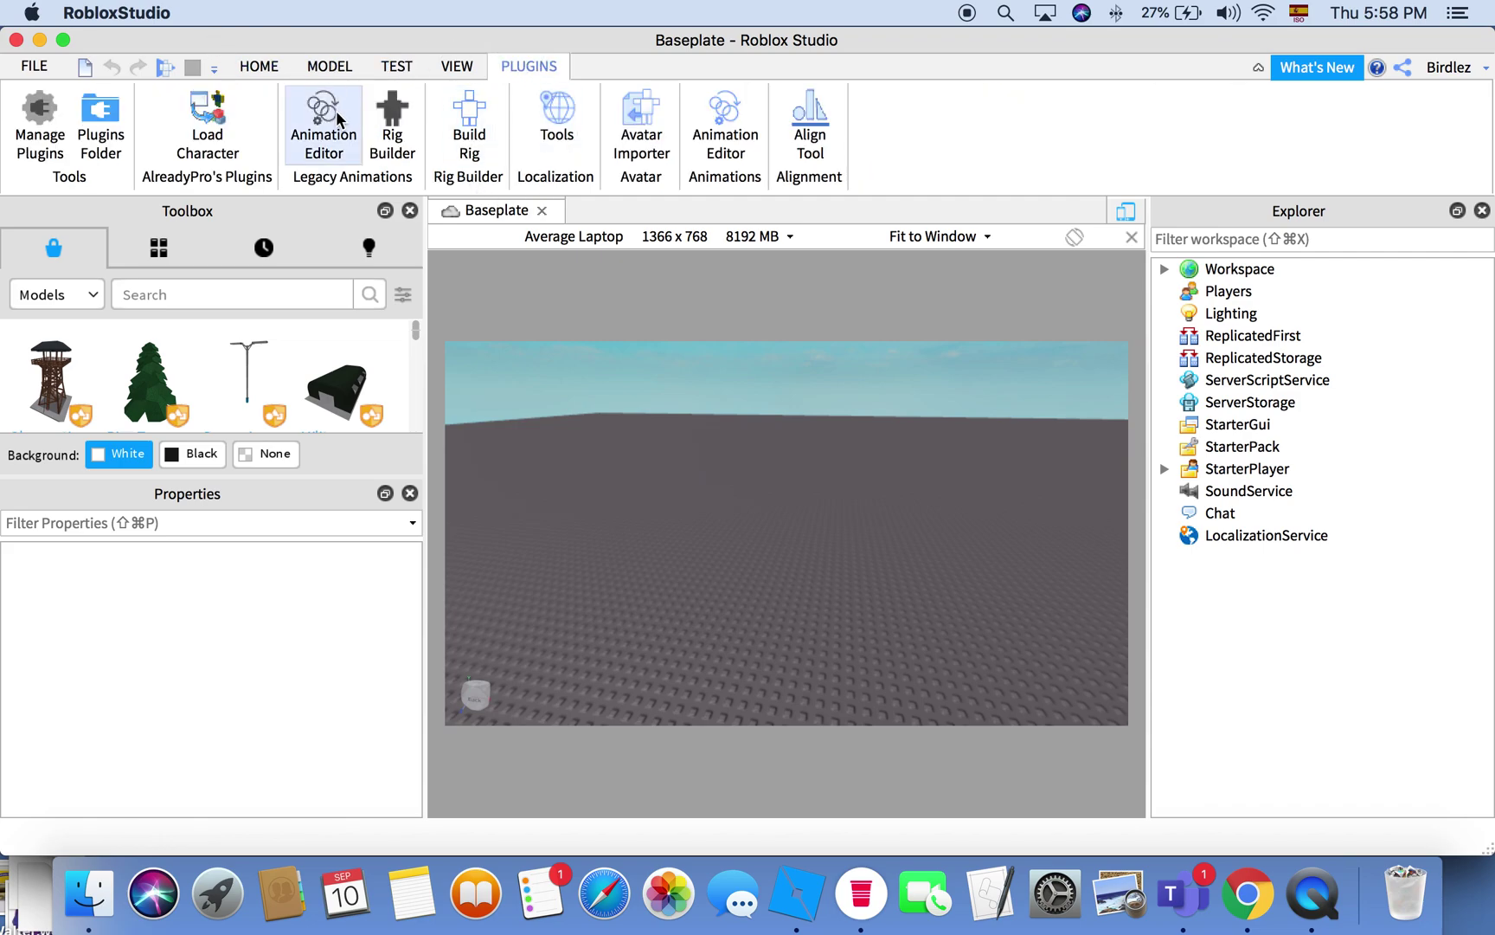
{"action": "left_click", "coordinate": [314, 134]}
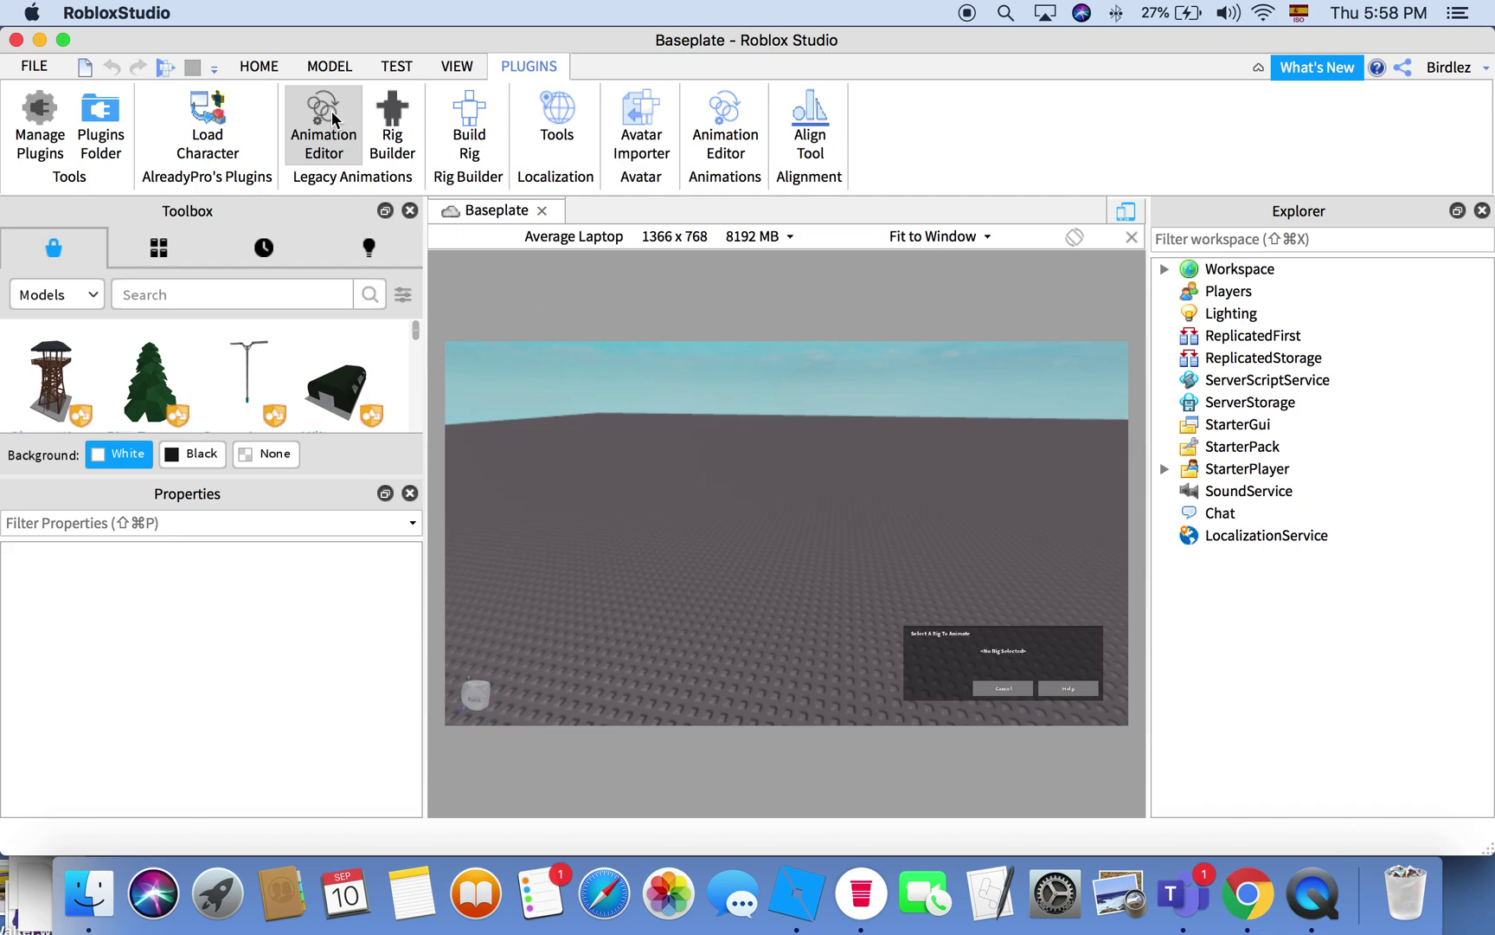
{"action": "left_click", "coordinate": [1017, 690]}
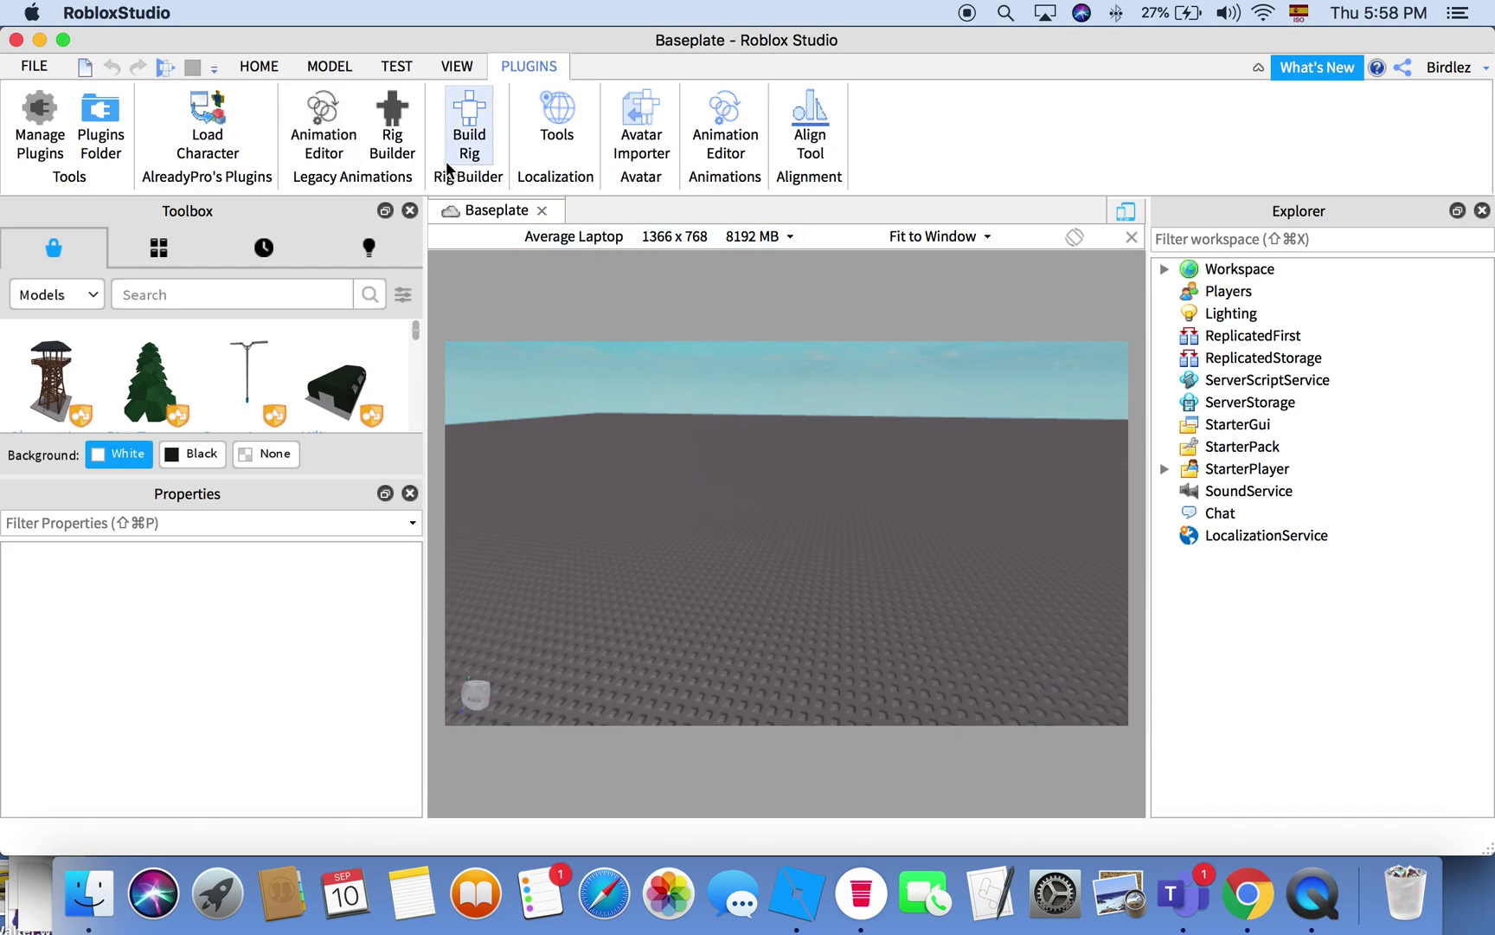
{"action": "left_click", "coordinate": [474, 116]}
{"action": "left_click", "coordinate": [832, 467]}
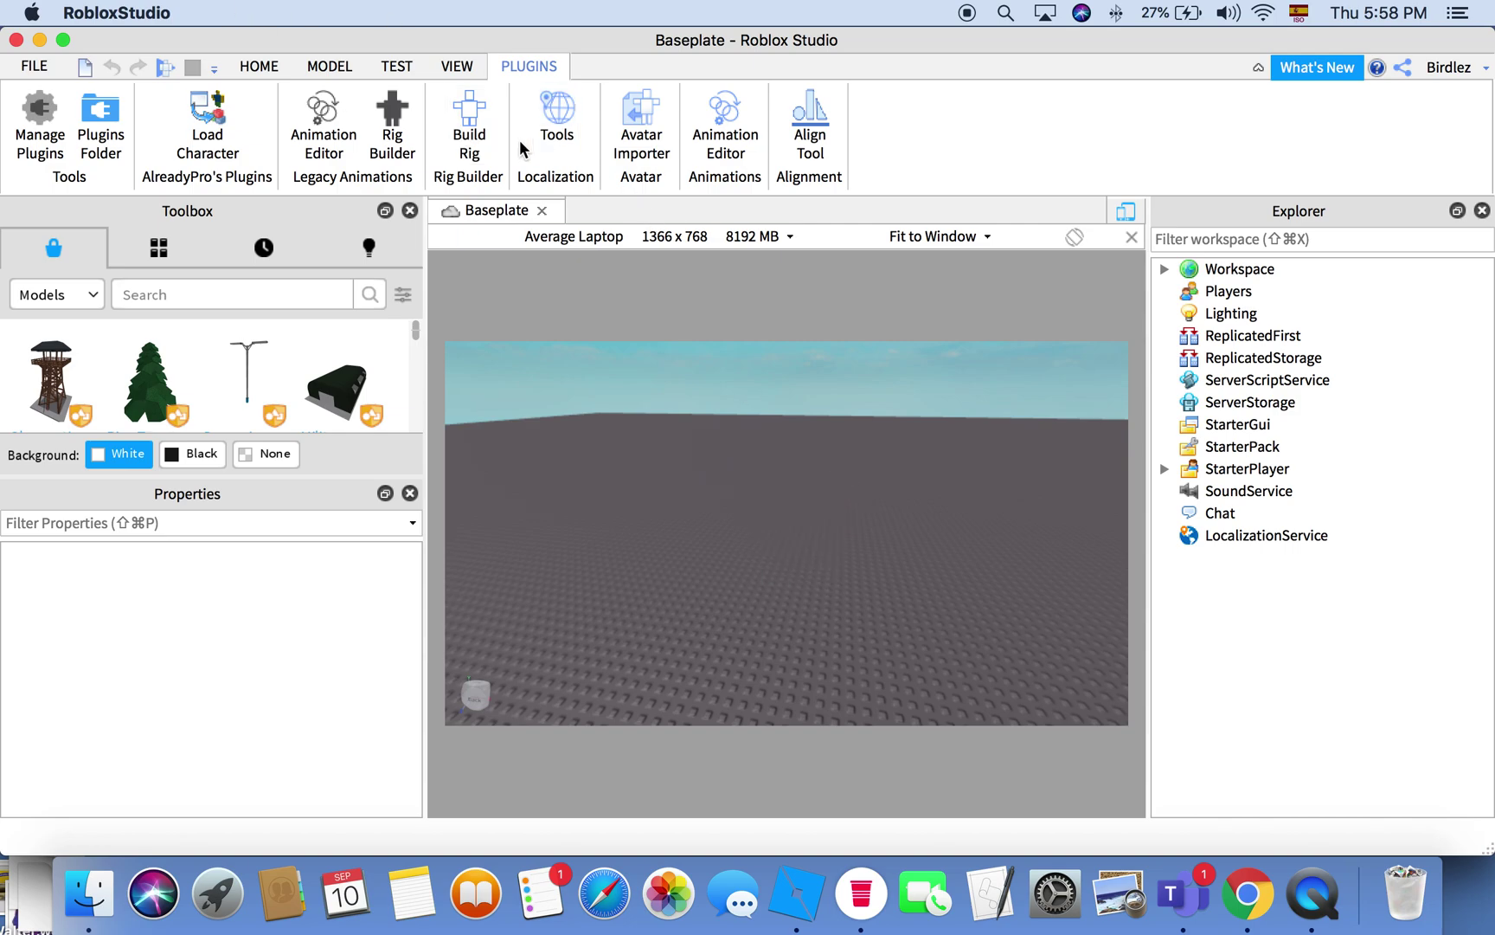
Step: Switch to Chrome to view the plugins in the Roblox inventory, and return to Roblox Studio
{"action": "left_click", "coordinate": [1247, 900]}
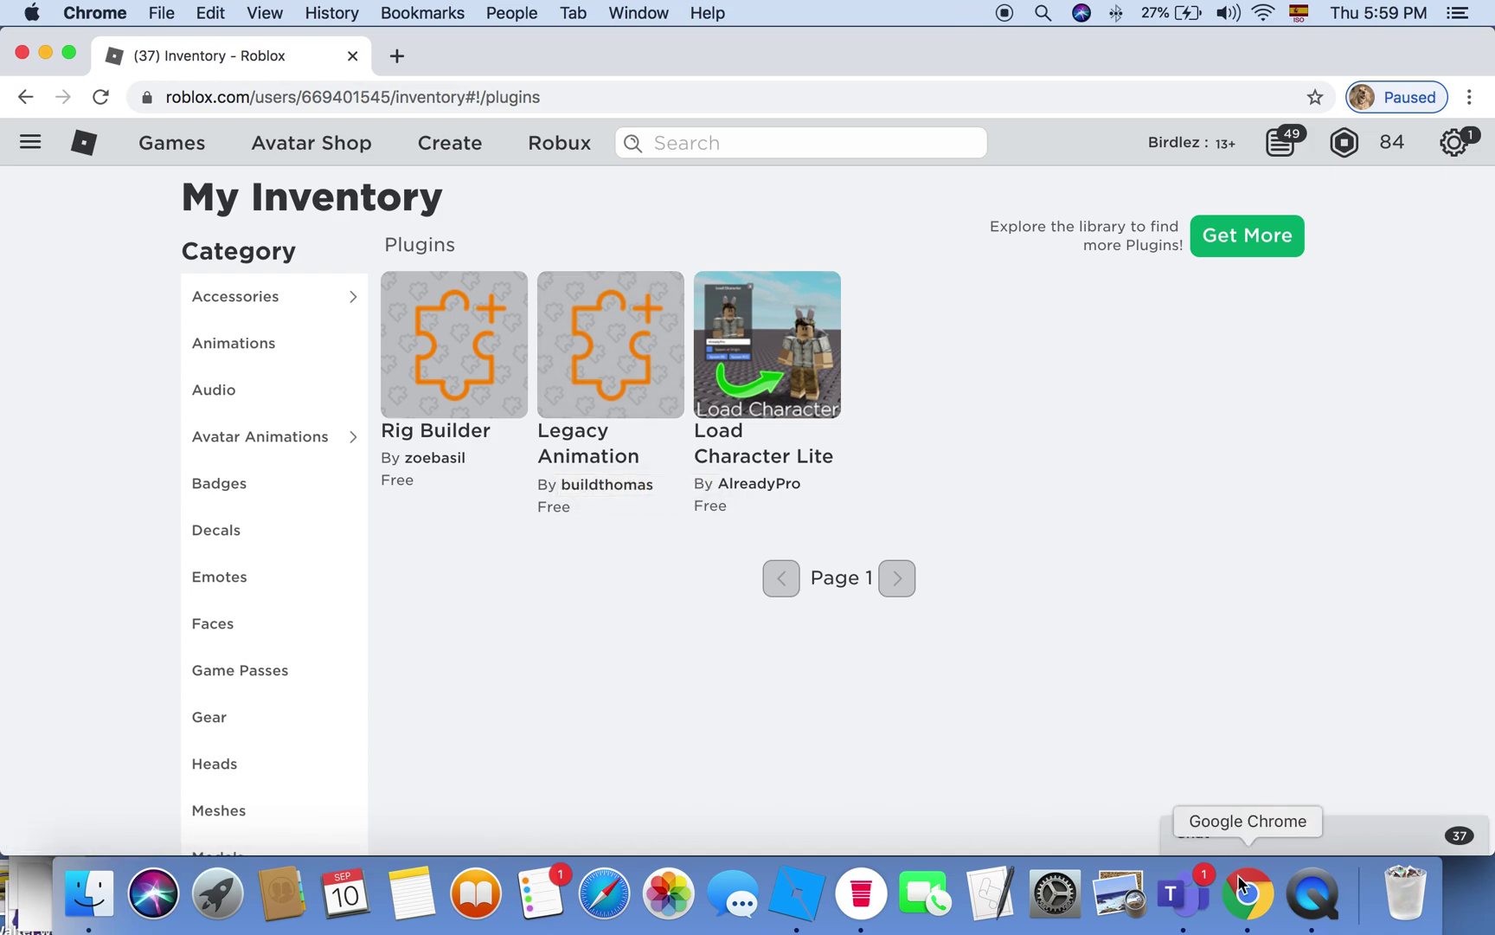
{"action": "left_click", "coordinate": [796, 894]}
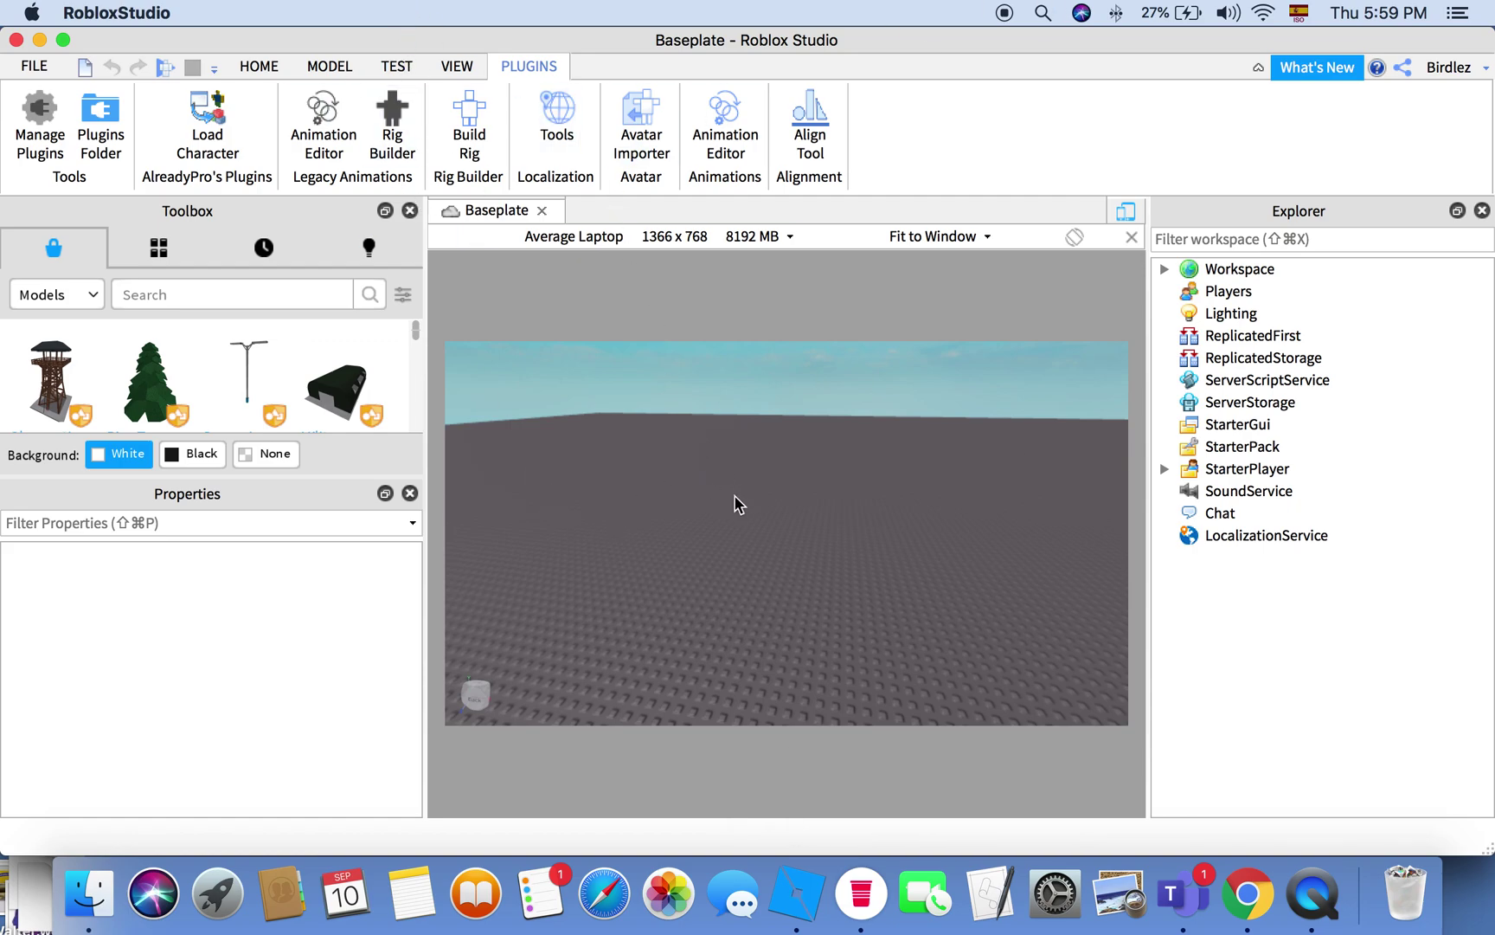
{"action": "right_click_drag", "start_coordinate": [774, 509], "coordinate": [774, 508]}
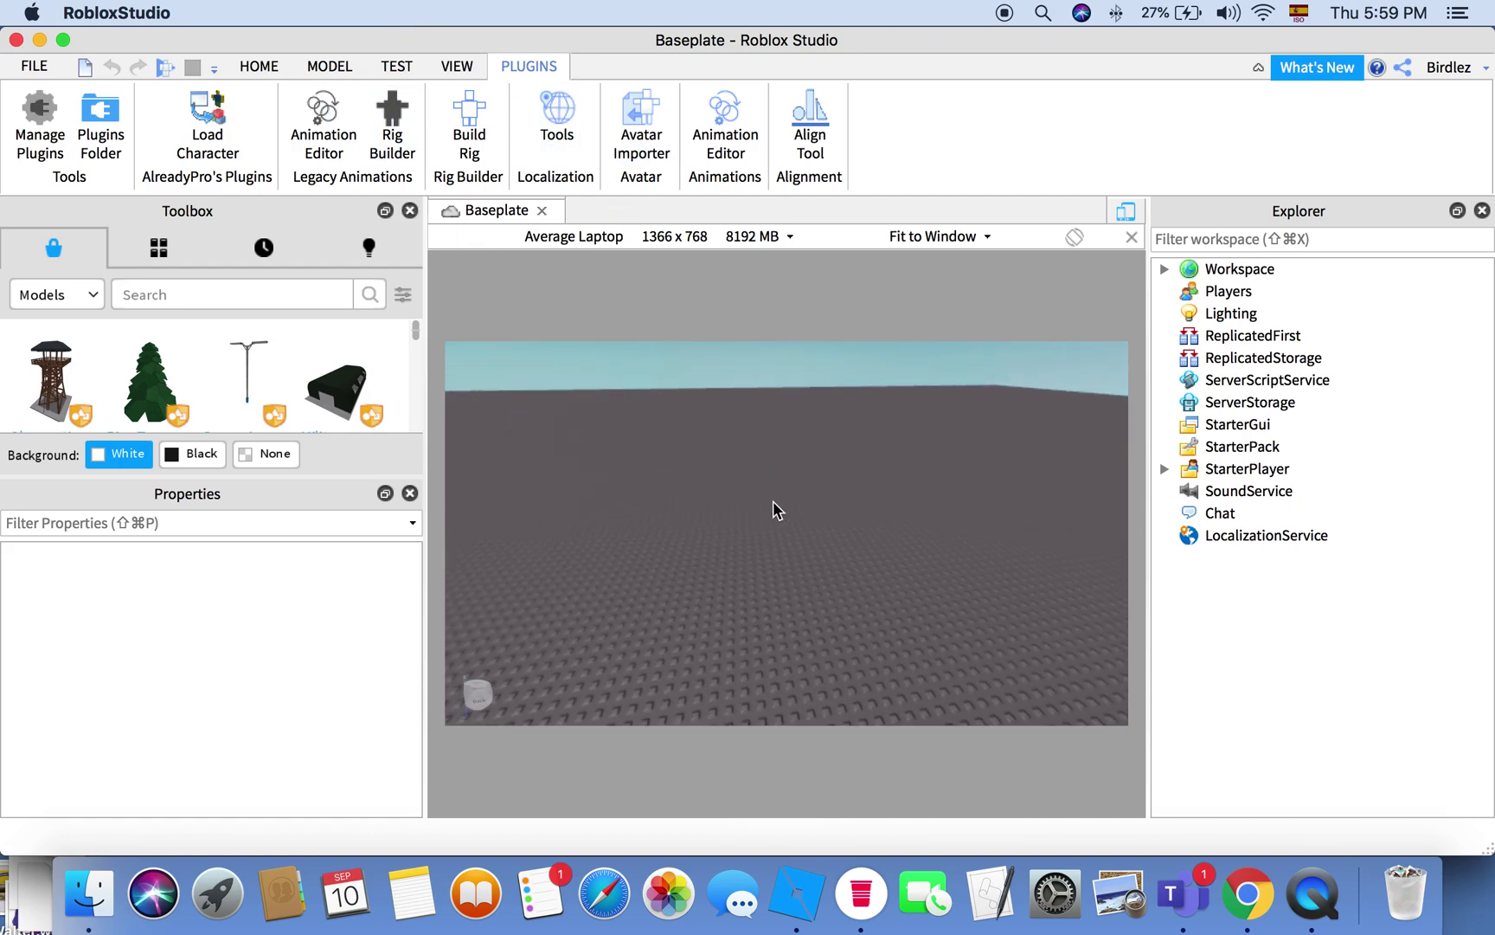
Step: Open the legacy Rig Builder, and check the avatar's R6 or R15 body type in the Roblox Avatar Editor in Chrome
{"action": "left_click", "coordinate": [391, 144]}
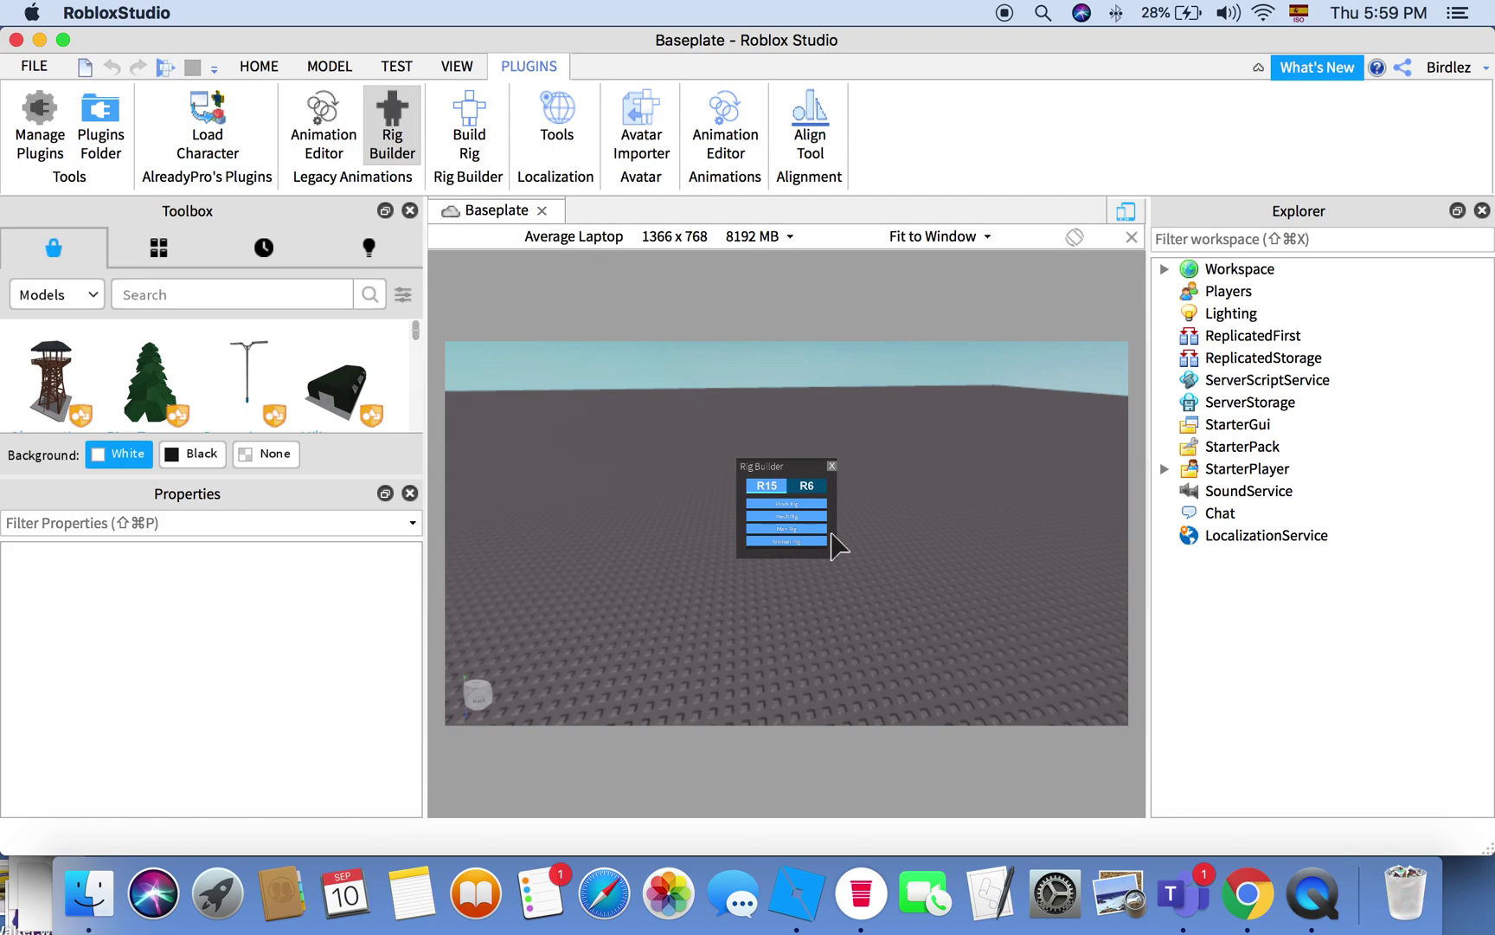
{"action": "left_click", "coordinate": [1247, 893]}
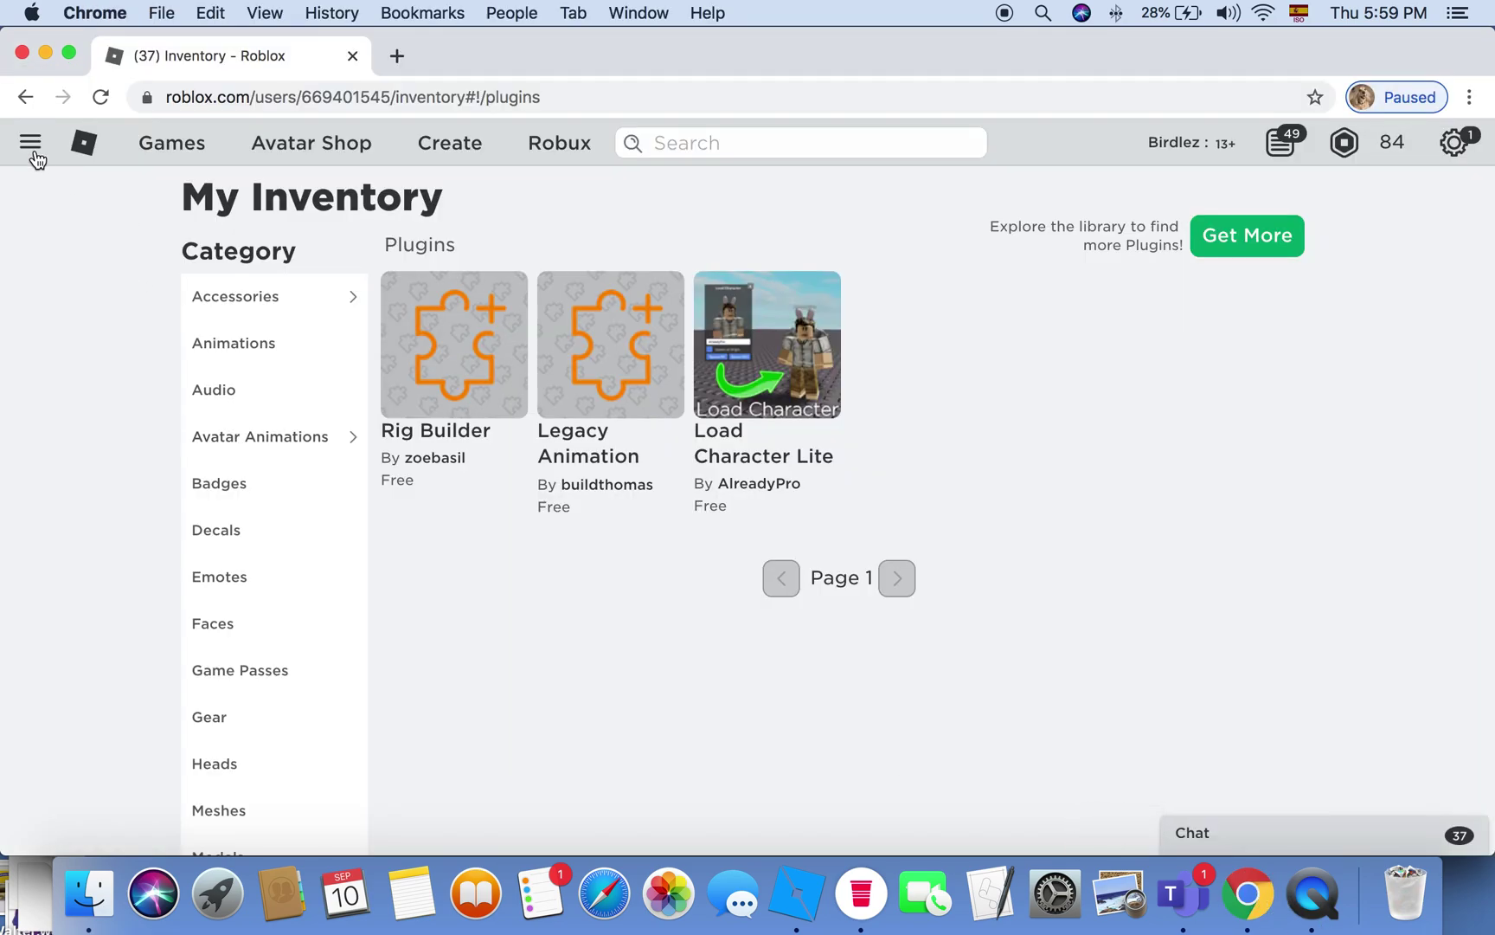
{"action": "left_click", "coordinate": [31, 147]}
{"action": "left_click", "coordinate": [87, 400]}
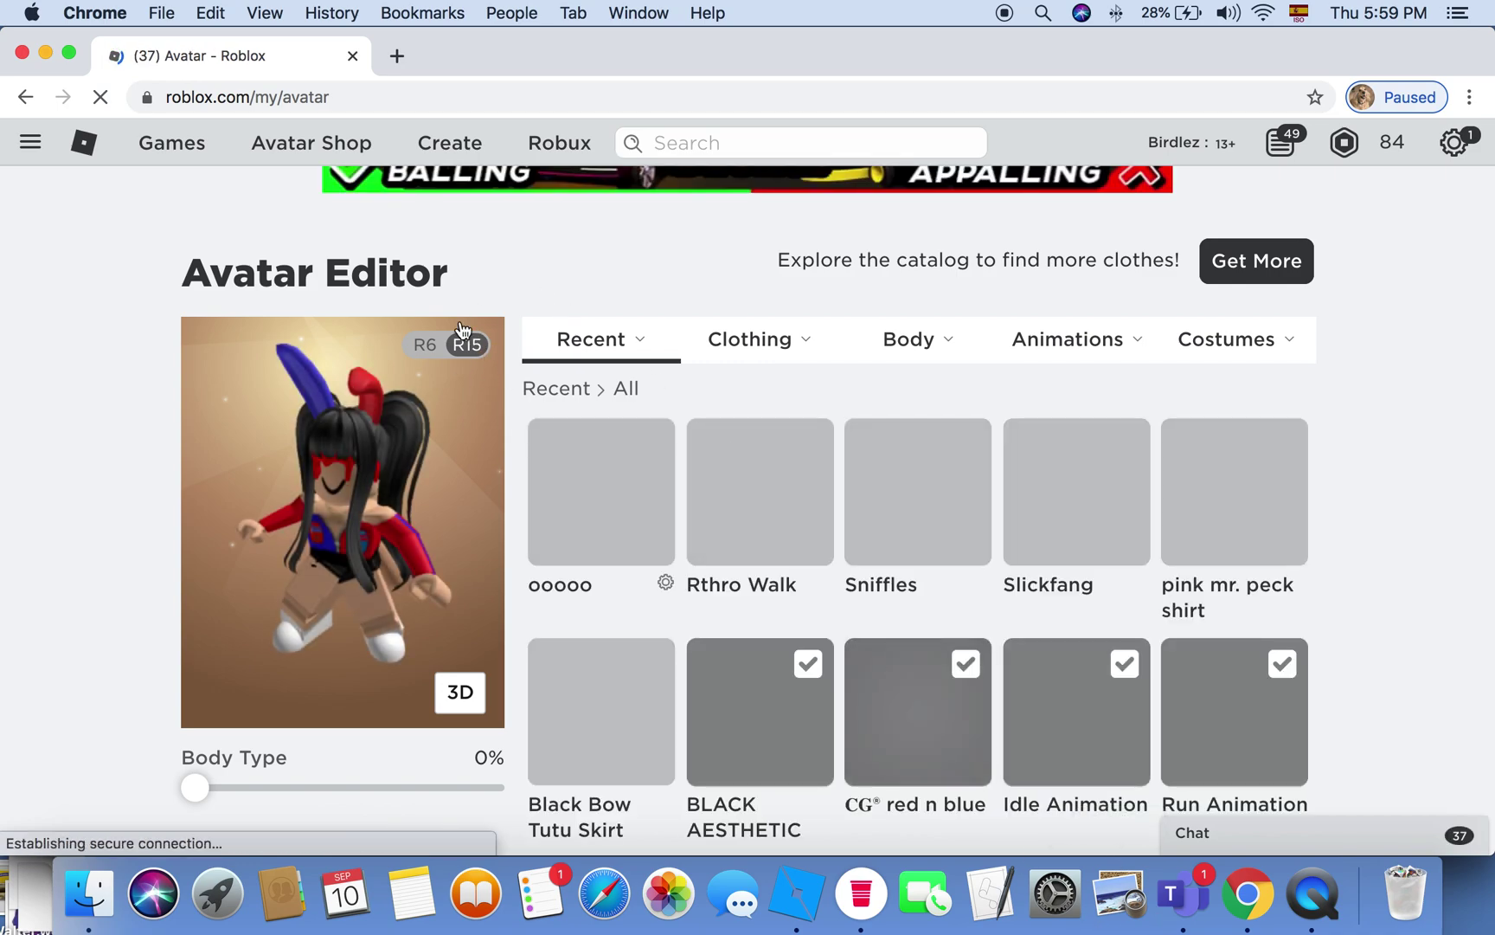
{"action": "left_click", "coordinate": [781, 906]}
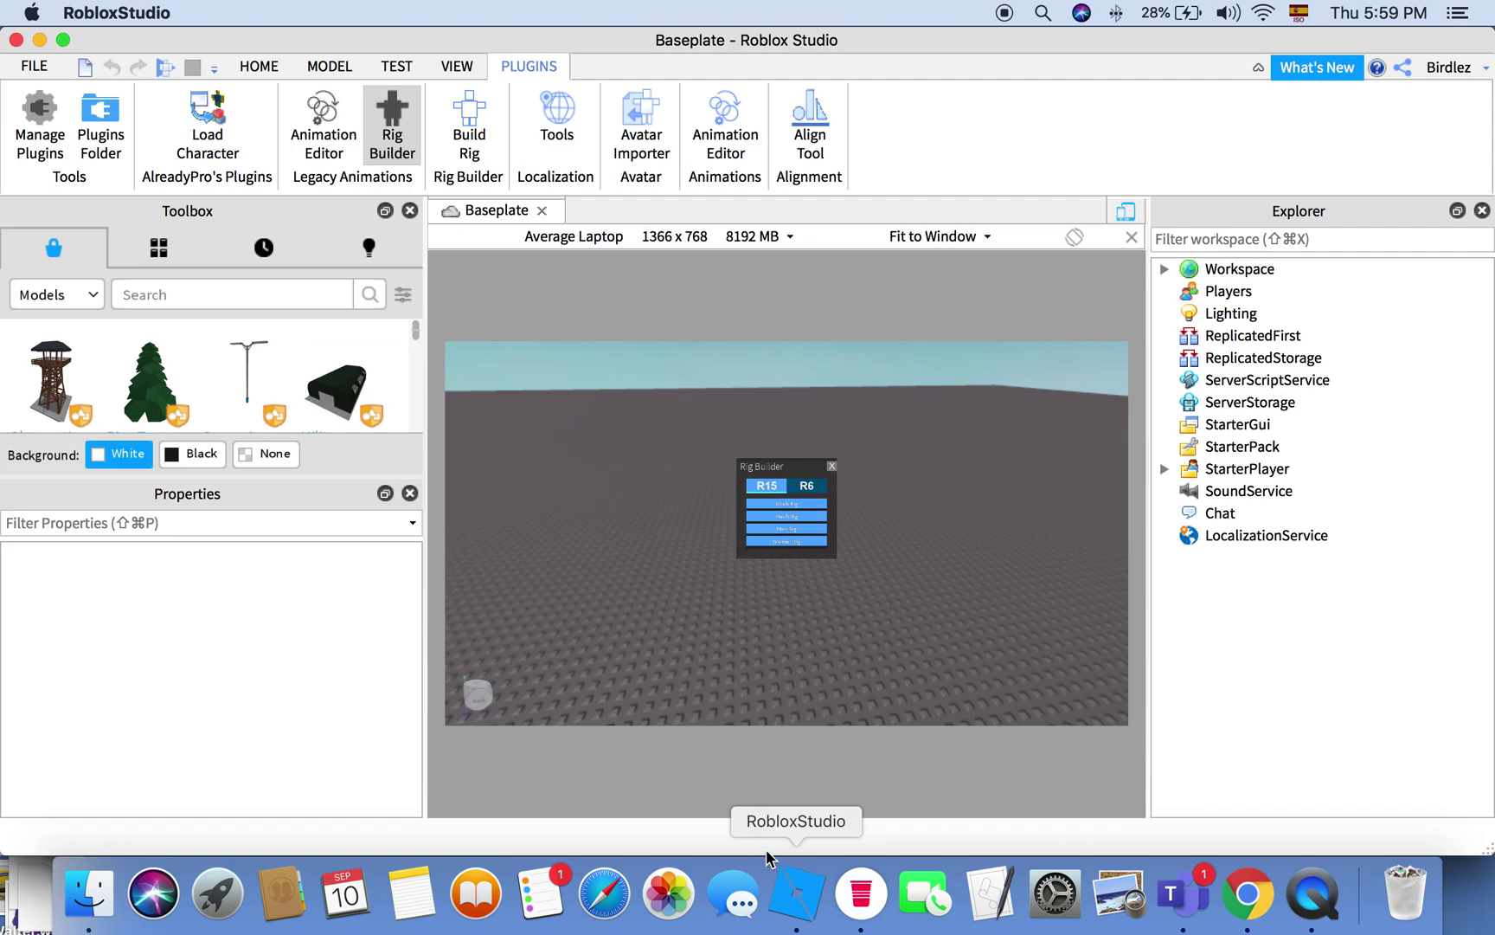
Step: Insert an R15 dummy rig with the legacy Rig Builder and deselect it
{"action": "left_click", "coordinate": [762, 485]}
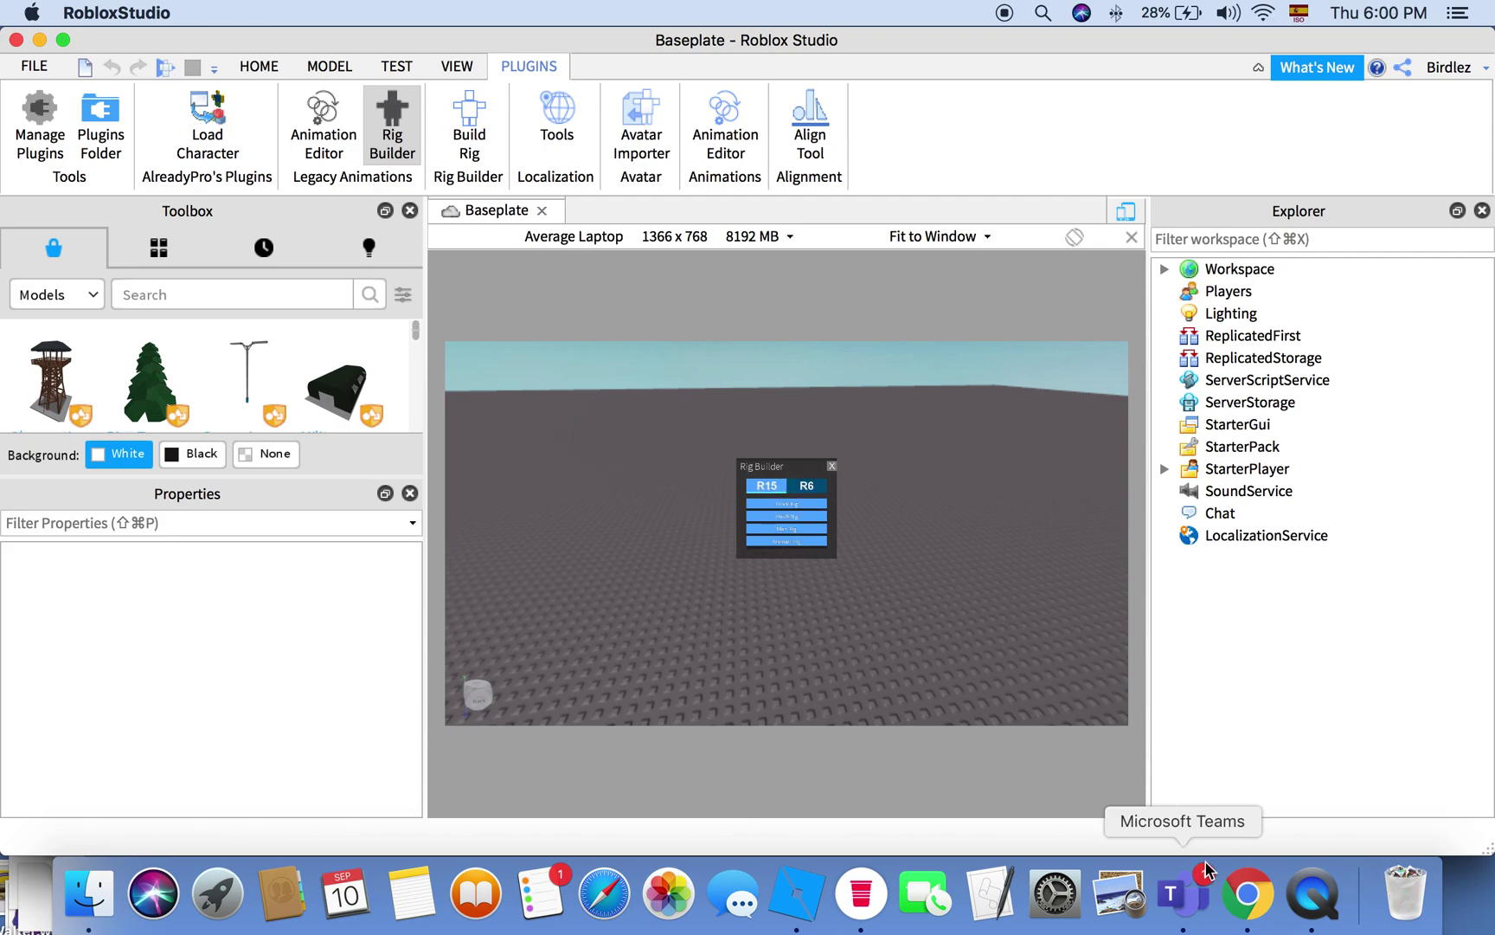
{"action": "left_click", "coordinate": [1235, 886]}
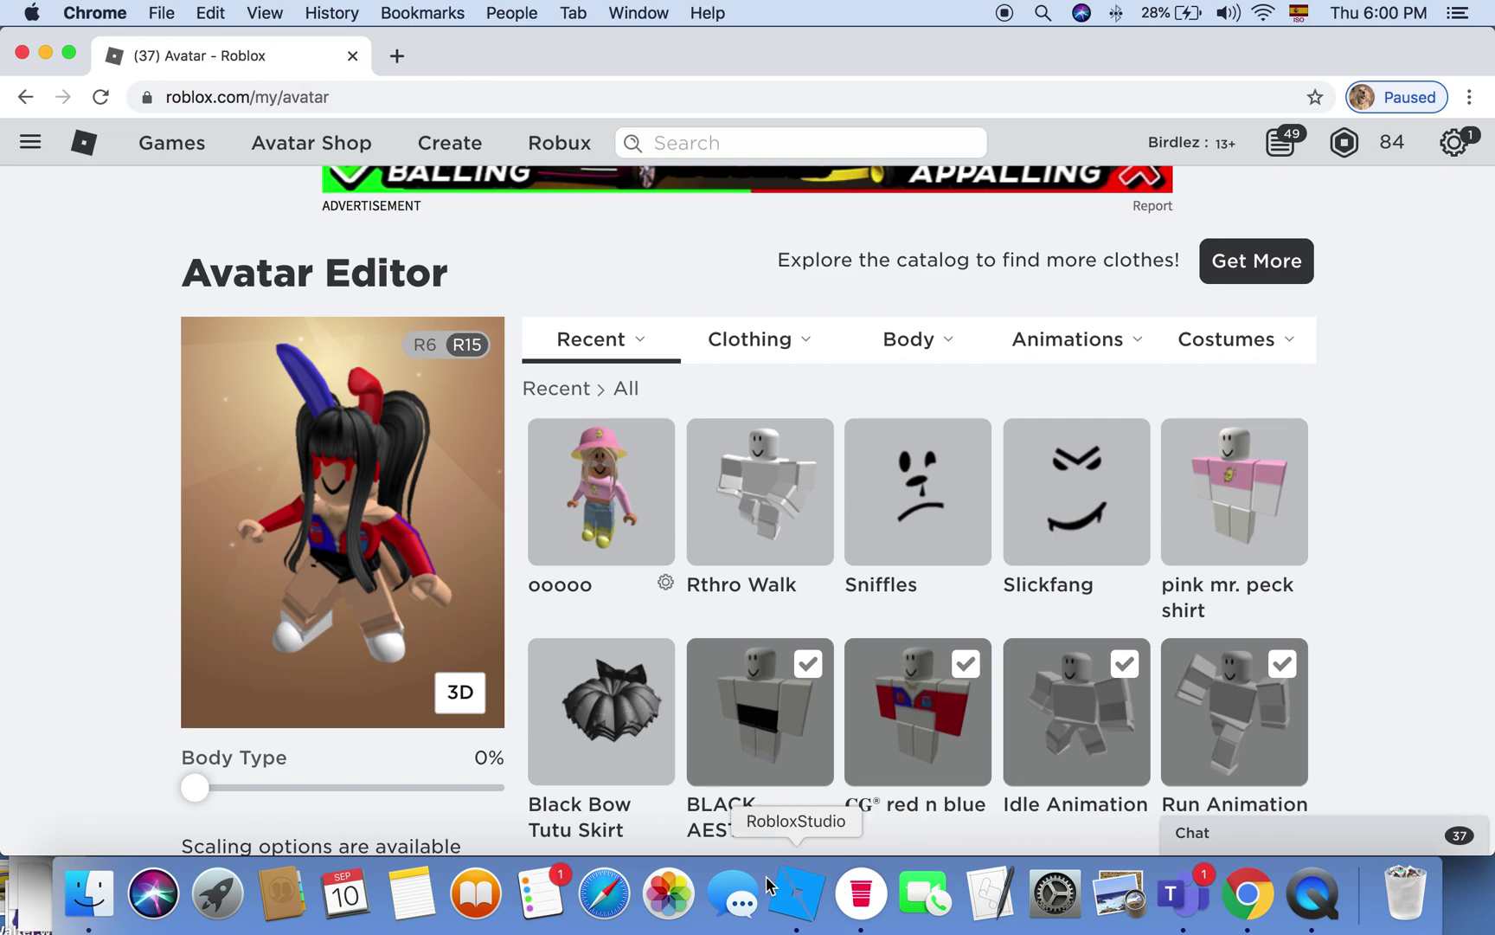
{"action": "left_click", "coordinate": [792, 897]}
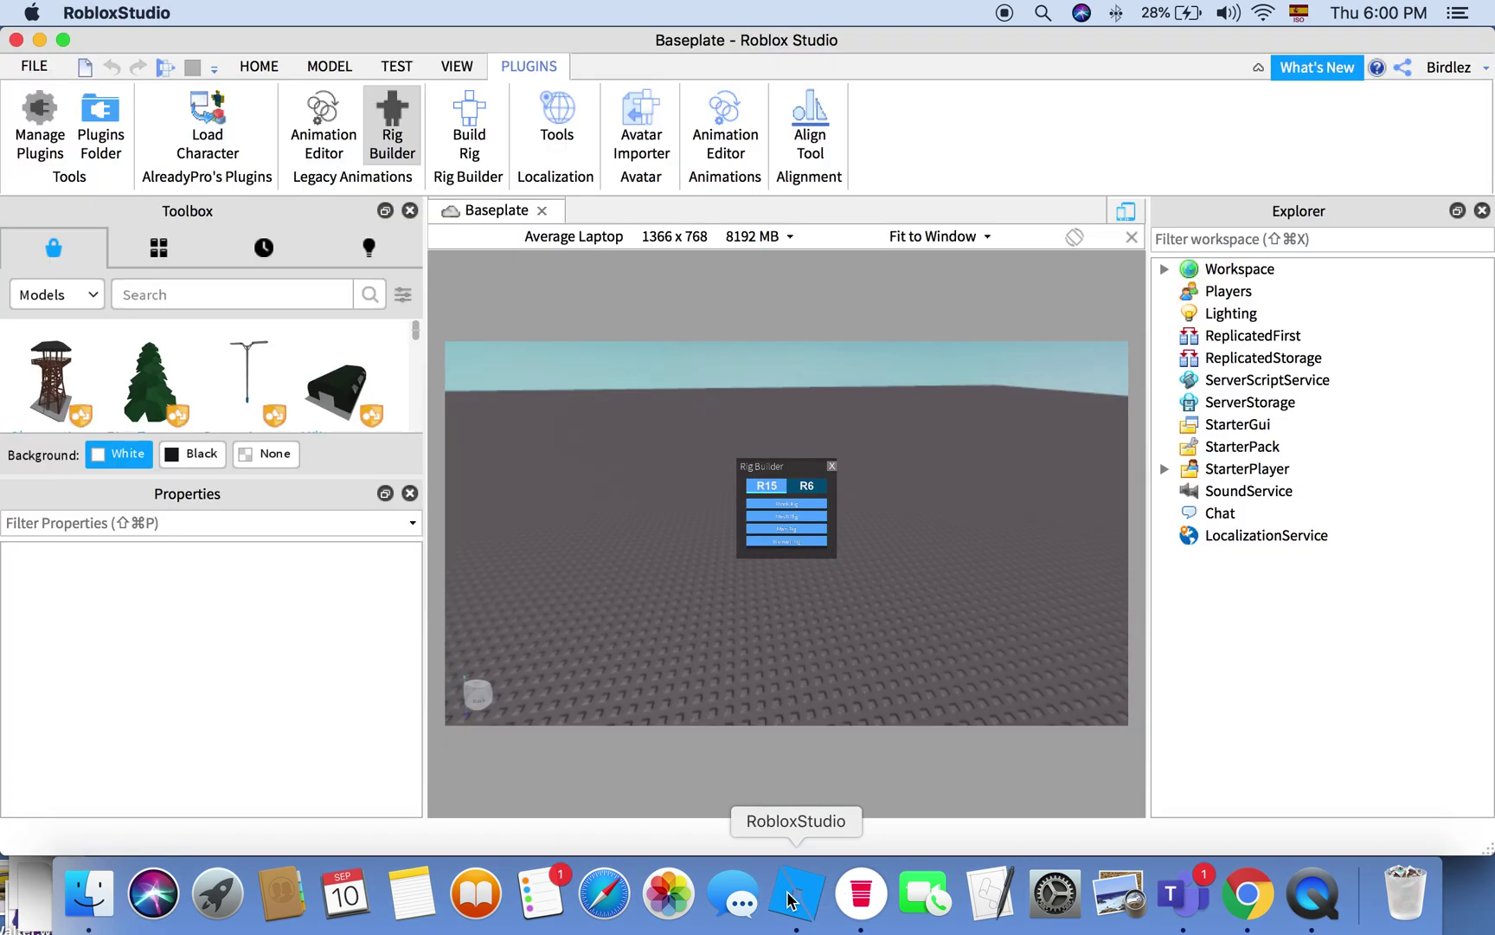
{"action": "left_click", "coordinate": [796, 511]}
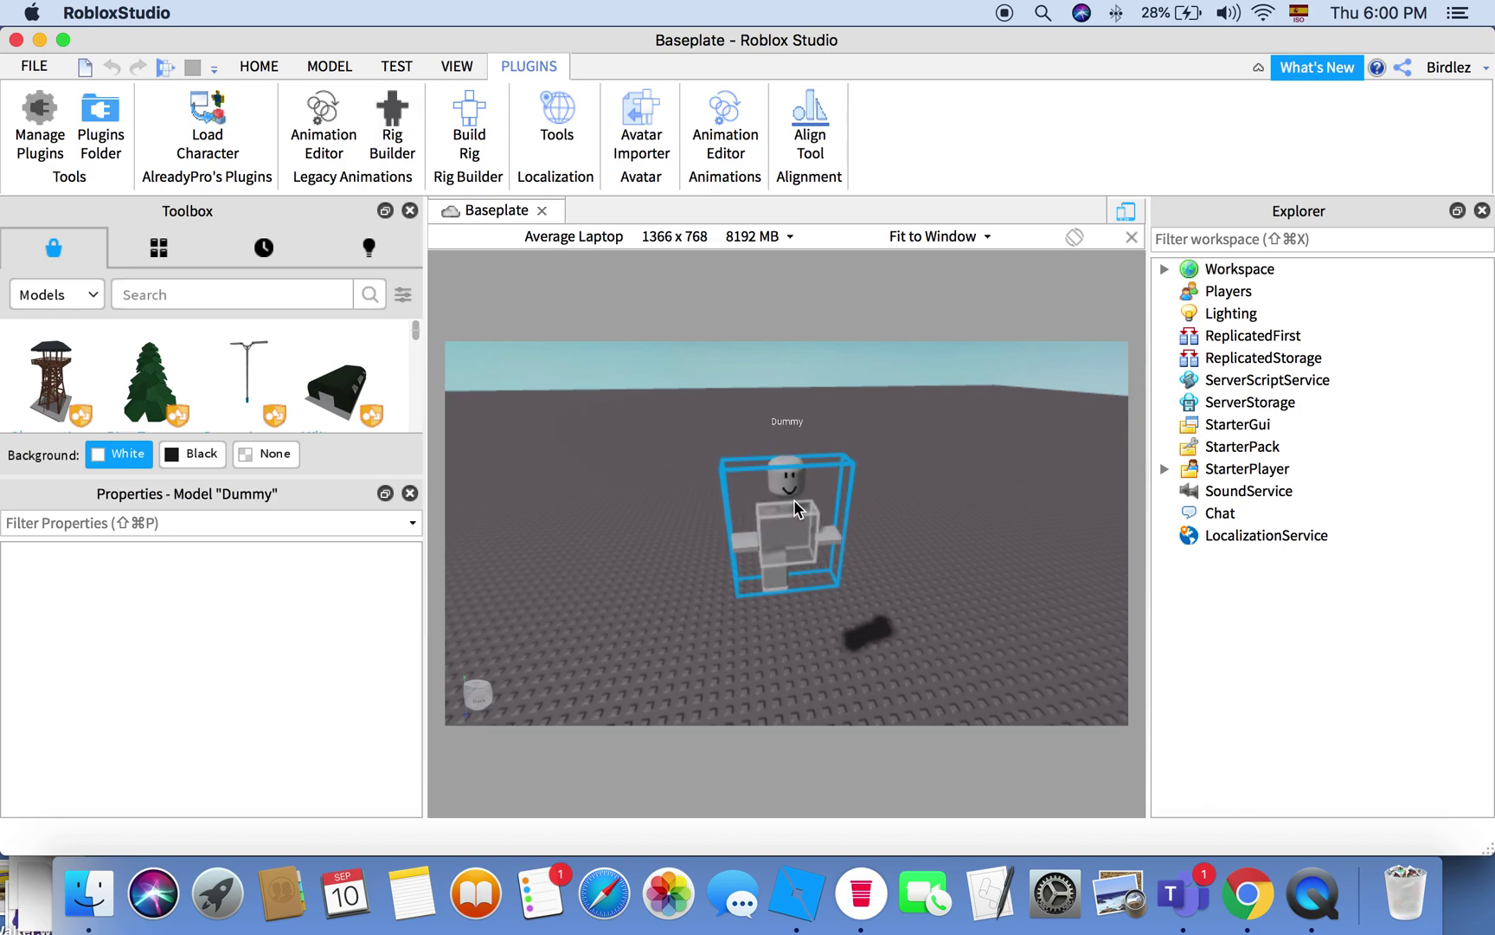
{"action": "right_click_drag", "start_coordinate": [912, 542], "coordinate": [912, 542]}
{"action": "scroll", "coordinate": [865, 541], "scroll_direction": "down", "scroll_amount": 5}
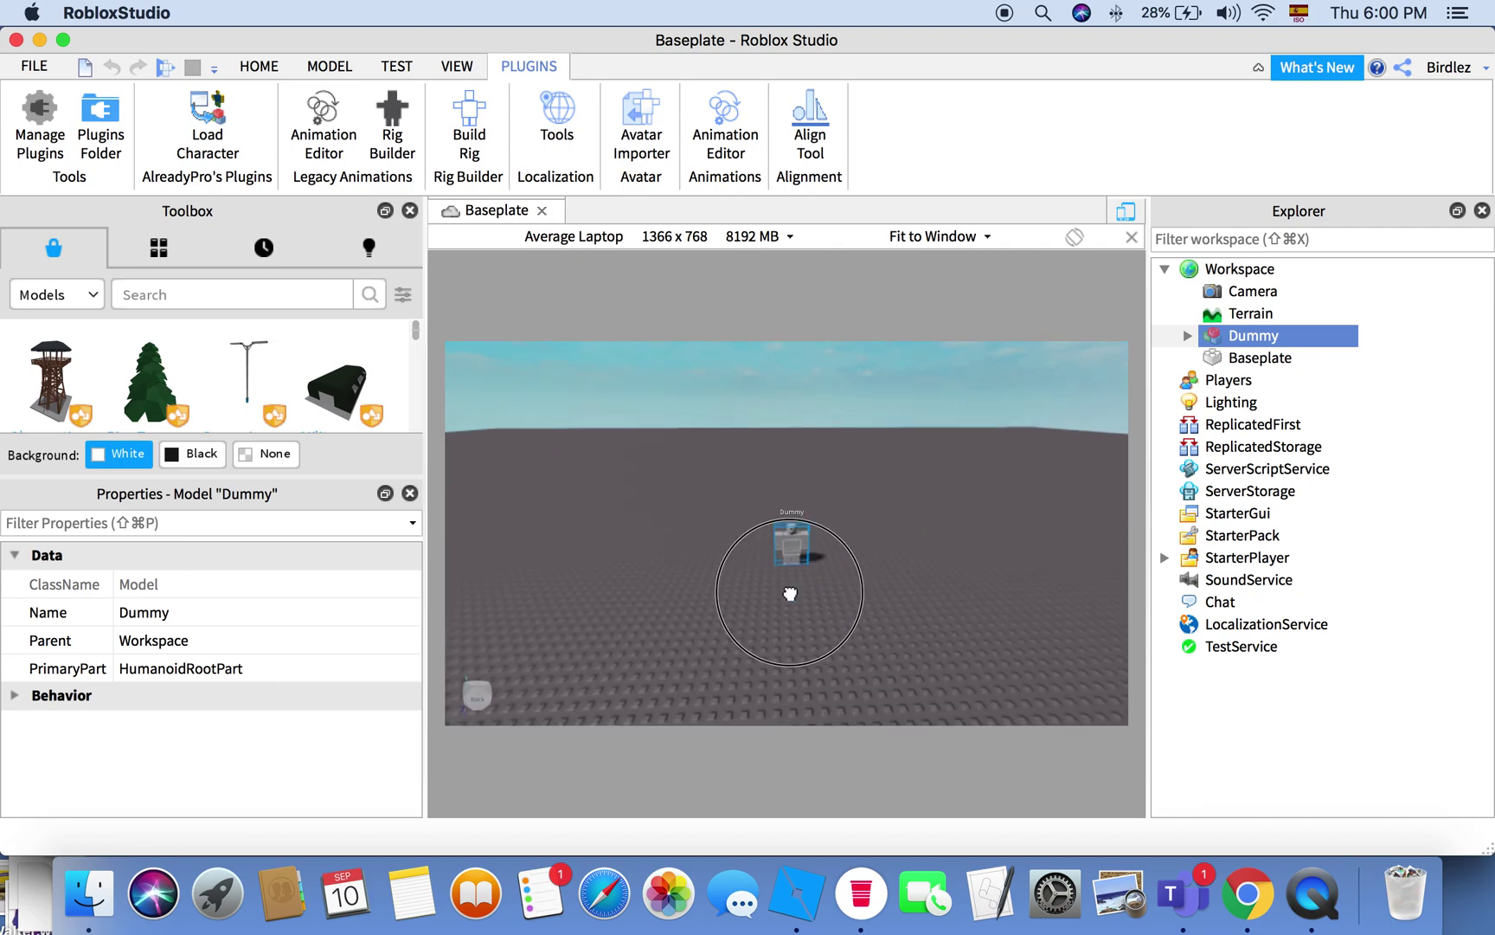
{"action": "right_click_drag", "start_coordinate": [916, 638], "coordinate": [913, 628]}
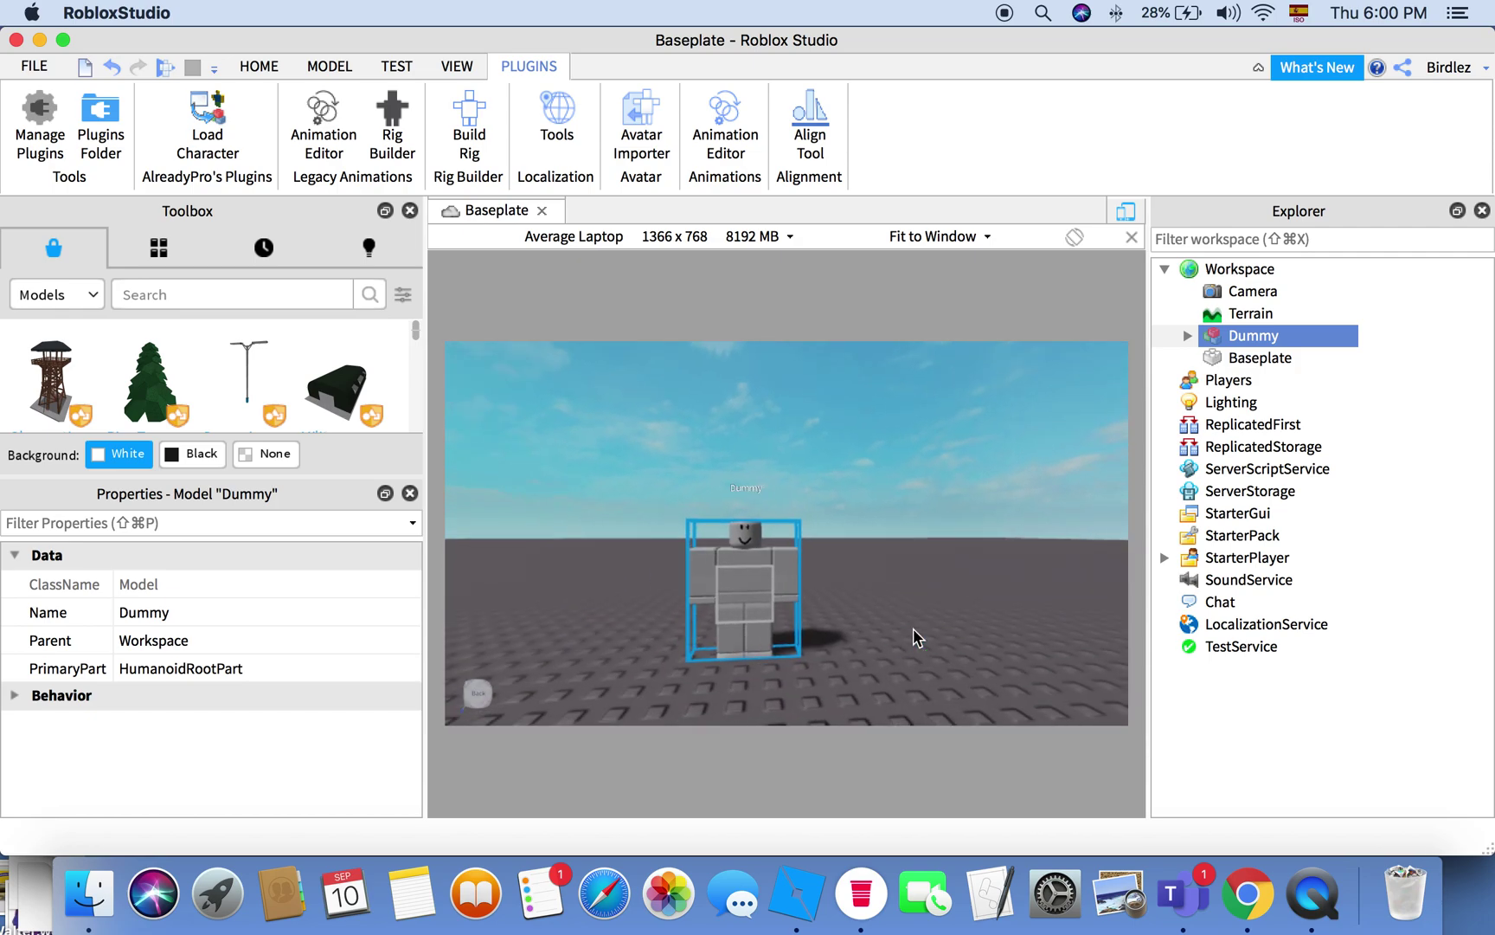
{"action": "left_click", "coordinate": [912, 628]}
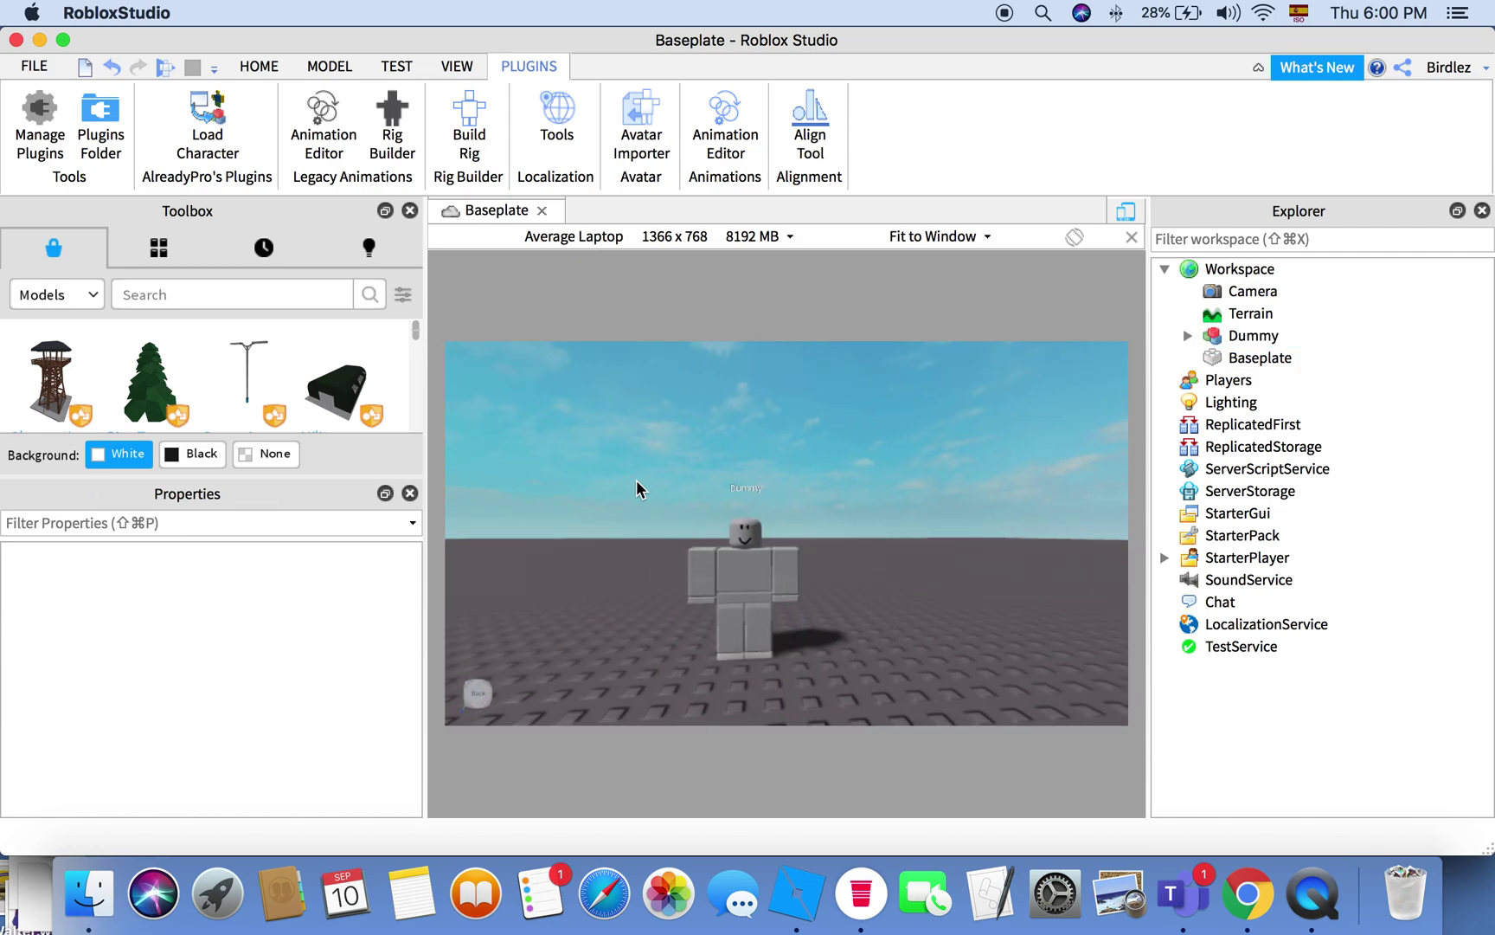
Step: Load the dummy as the rig to animate in the legacy Animation Editor
{"action": "left_click", "coordinate": [318, 140]}
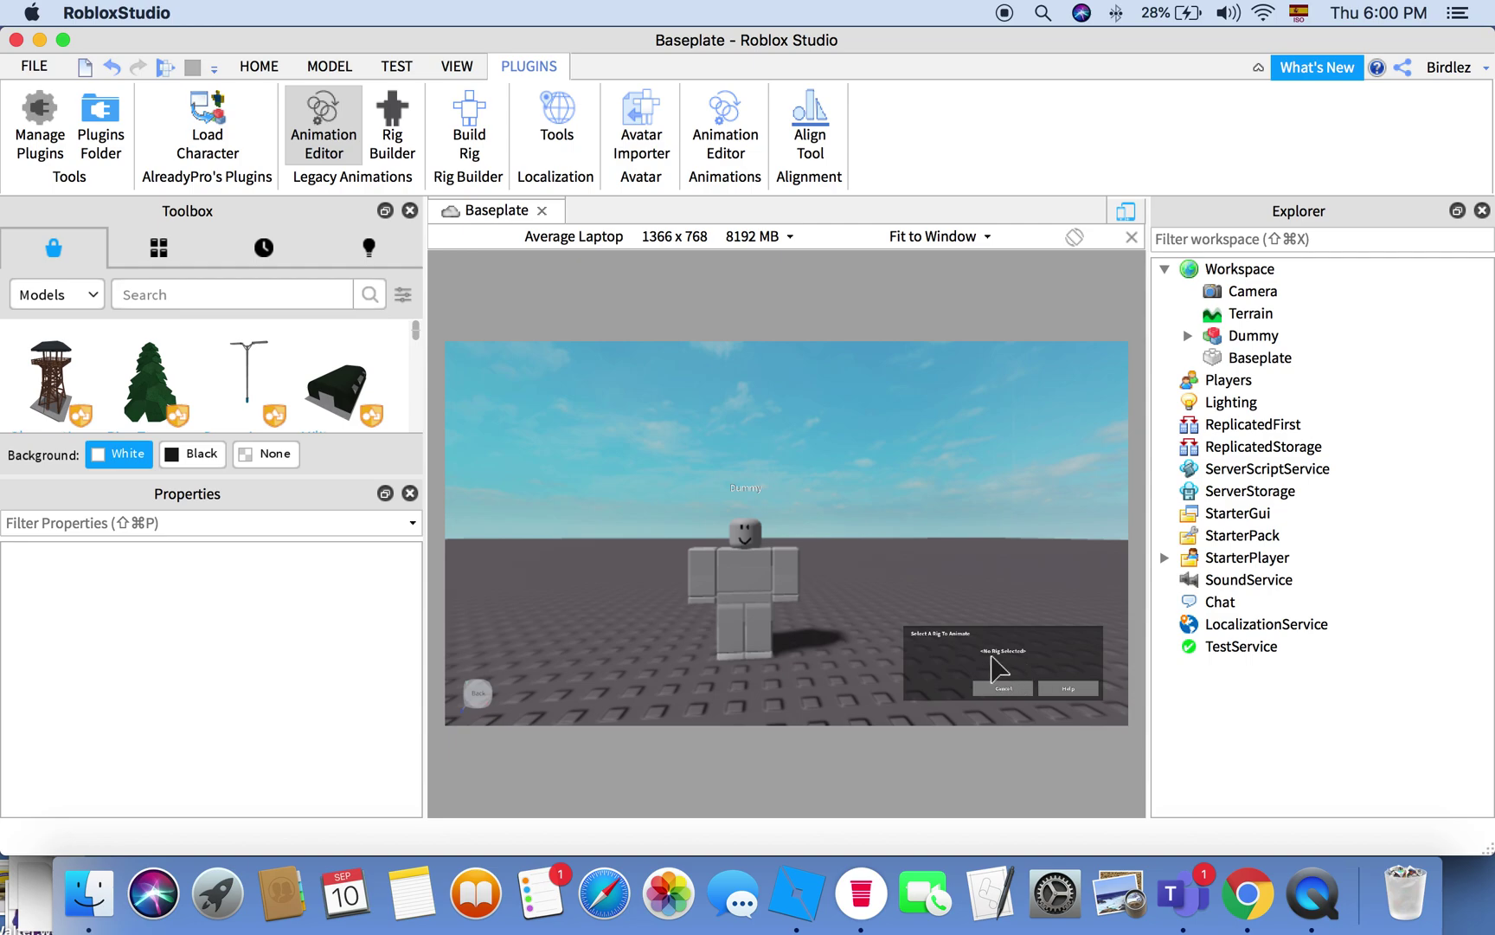
{"action": "left_click", "coordinate": [758, 581]}
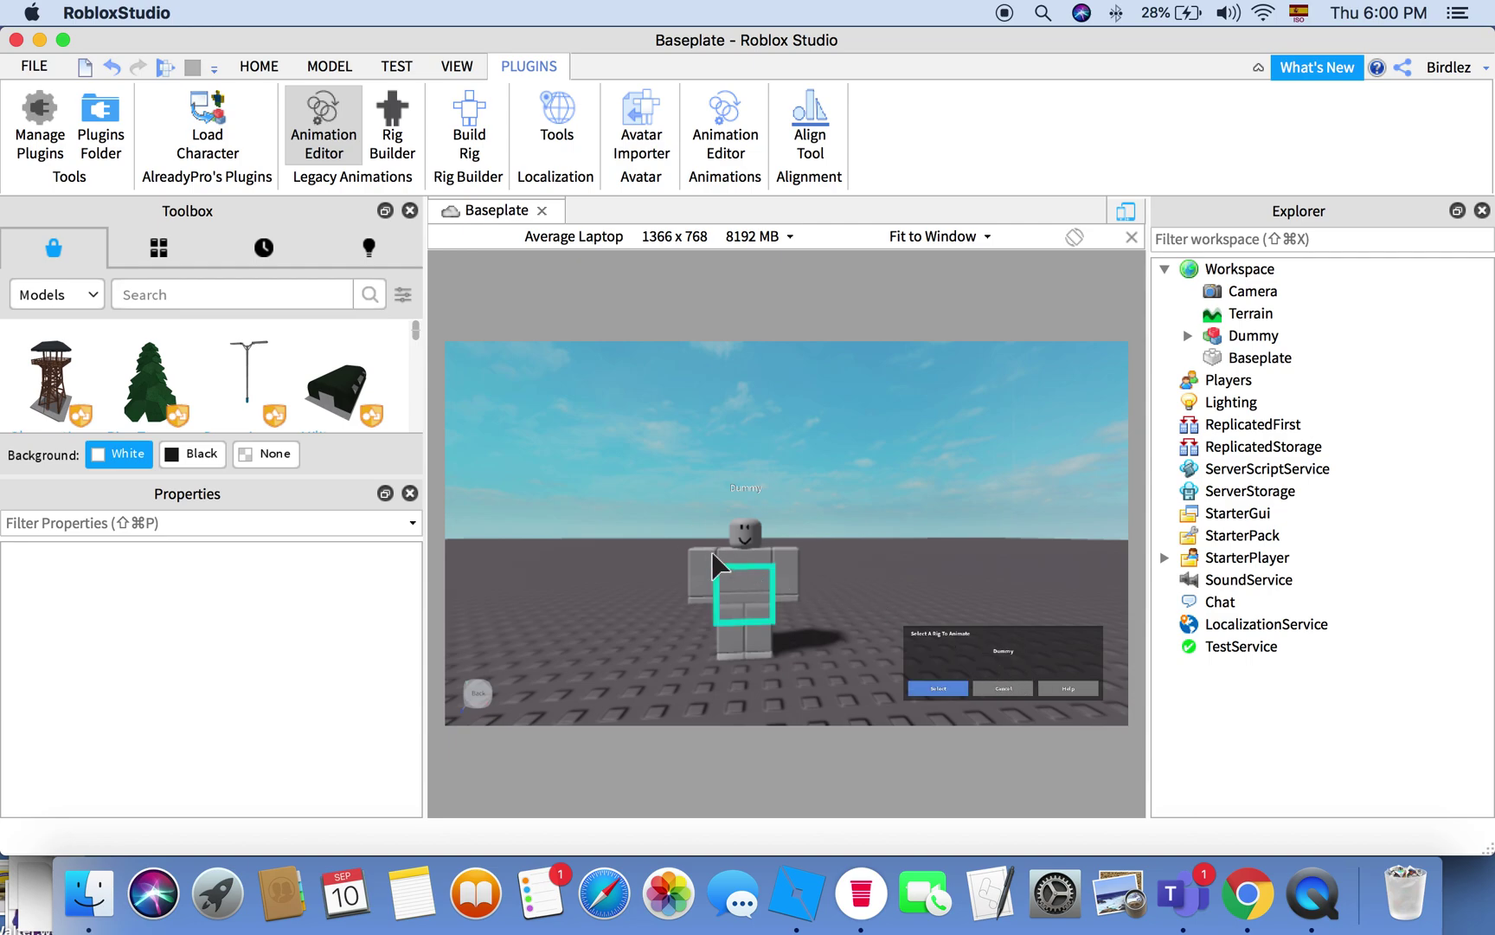
{"action": "left_click", "coordinate": [785, 560]}
{"action": "left_click", "coordinate": [742, 579]}
{"action": "left_click", "coordinate": [942, 688]}
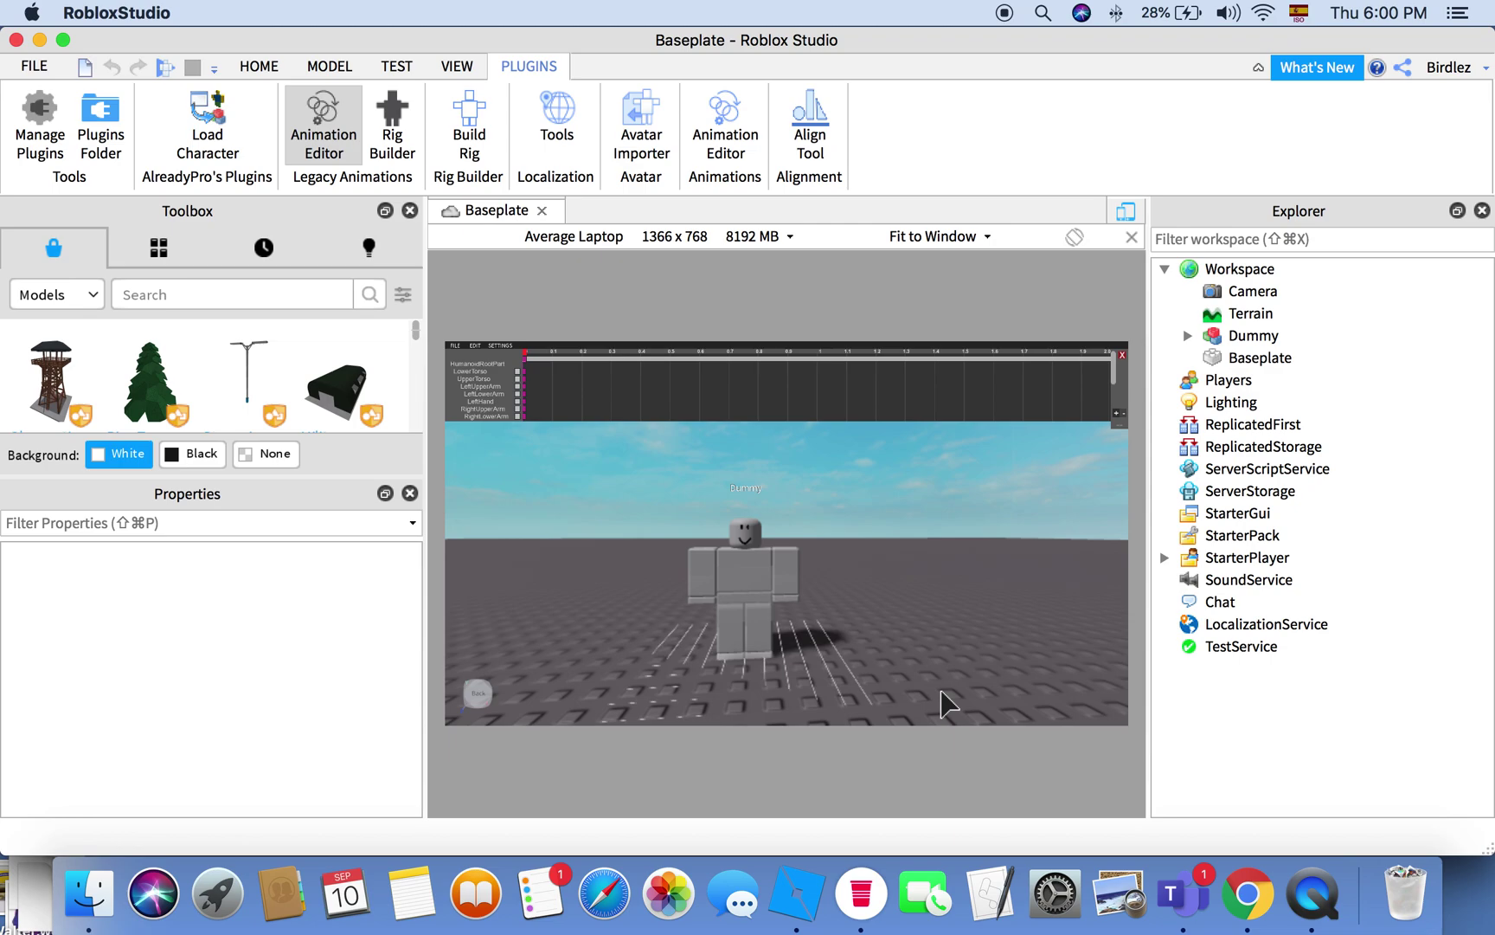
Step: Rotate the dummy's right upper leg forward and up towards a seated pose
{"action": "left_click", "coordinate": [734, 628]}
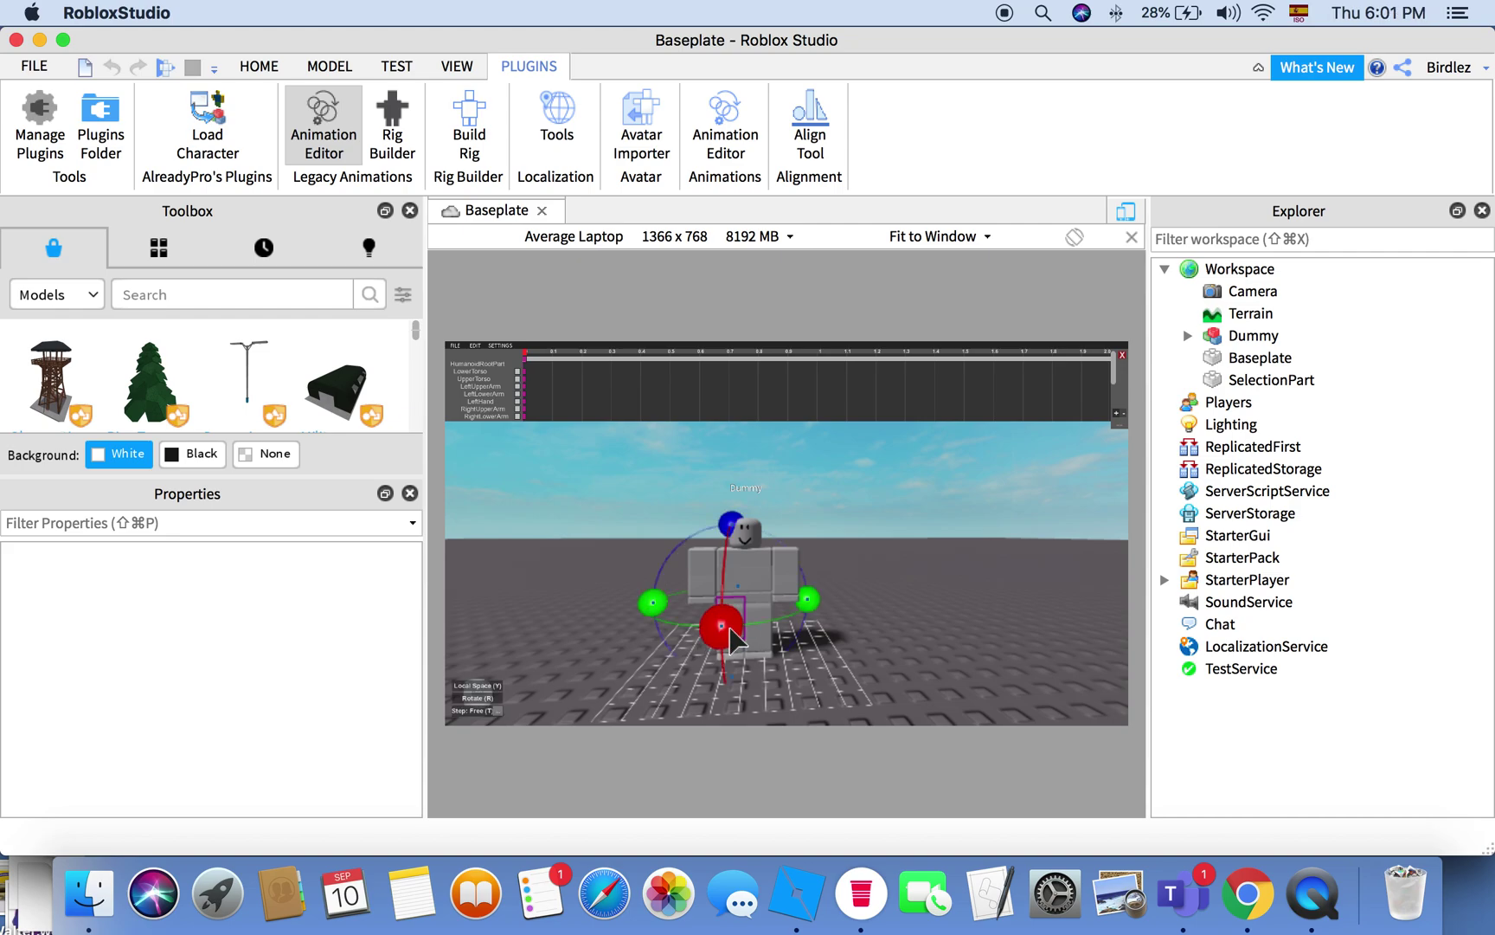
{"action": "left_click_drag", "start_coordinate": [734, 638], "coordinate": [727, 351]}
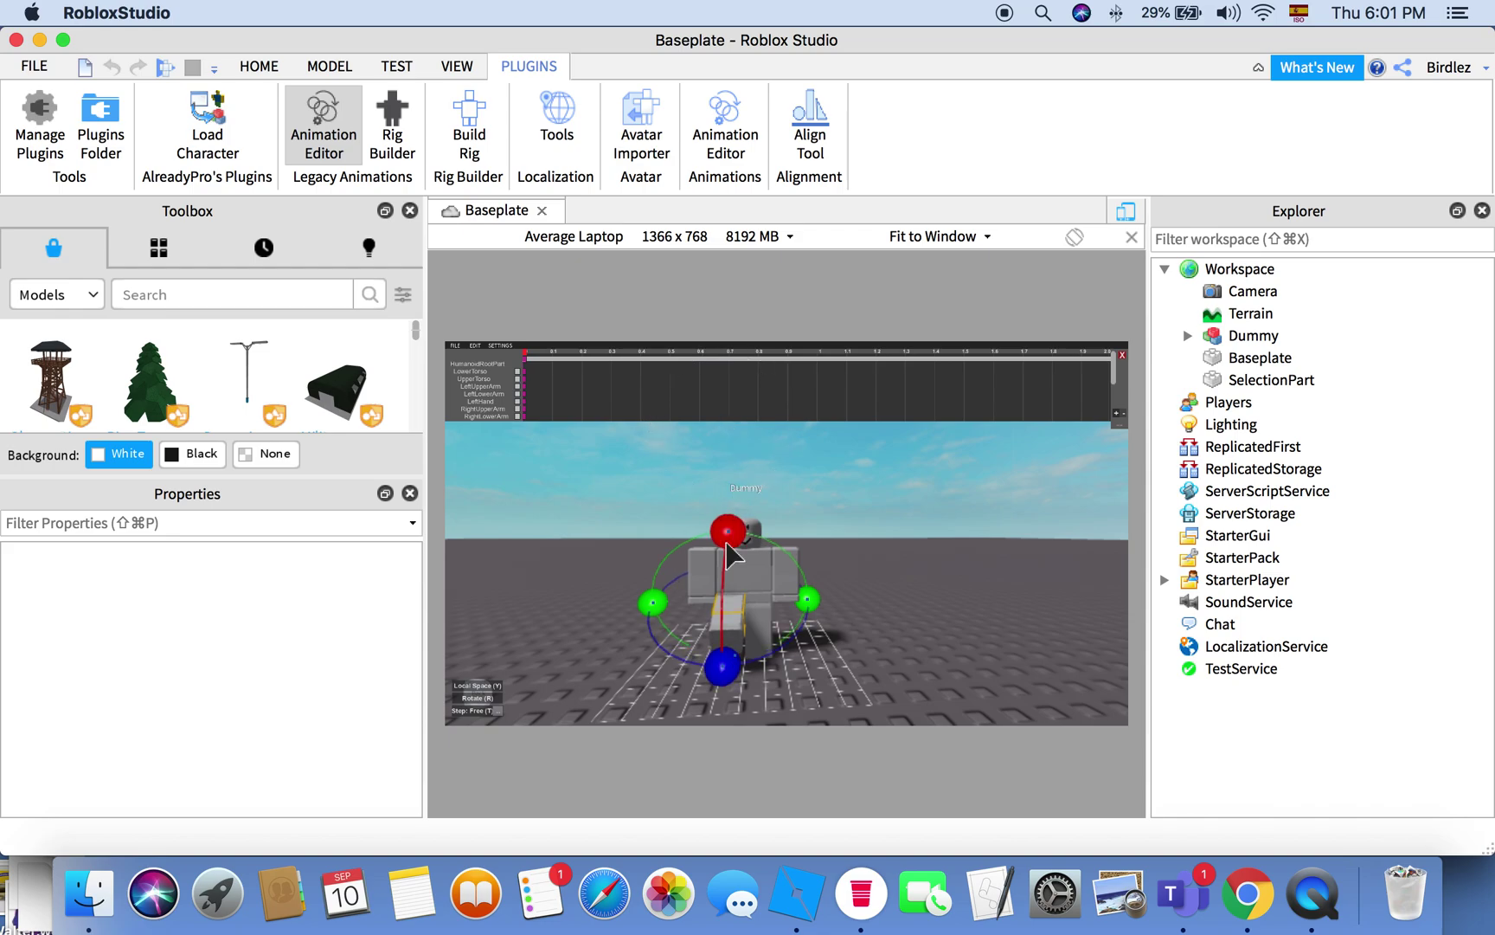
{"action": "left_click_drag", "start_coordinate": [728, 530], "coordinate": [733, 474]}
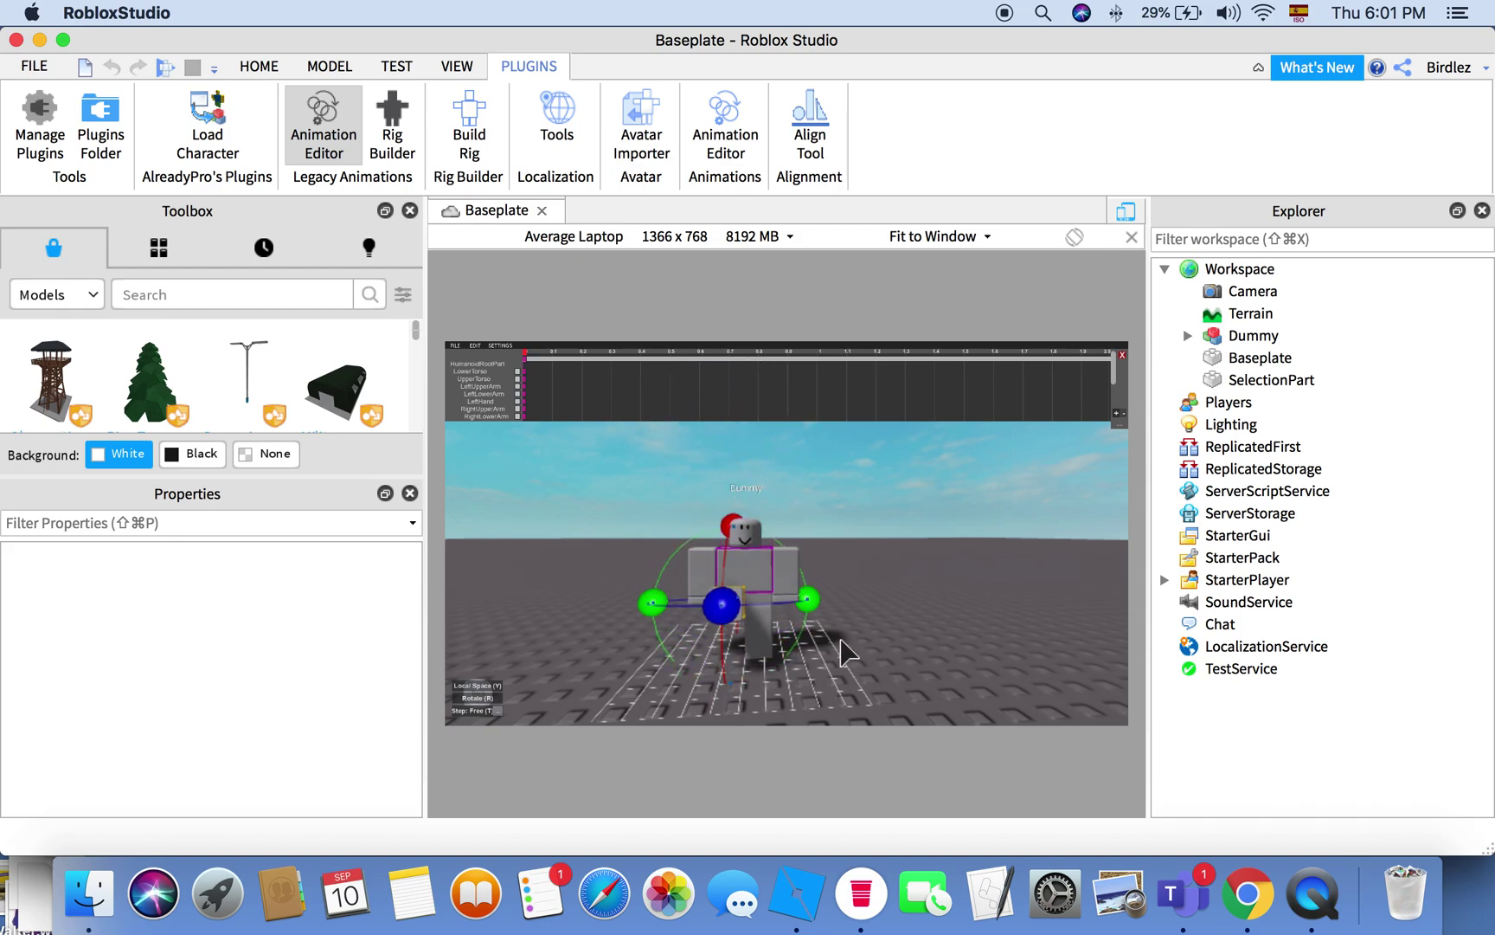
{"action": "right_click_drag", "start_coordinate": [846, 651], "coordinate": [845, 651]}
{"action": "left_click_drag", "start_coordinate": [706, 522], "coordinate": [675, 519]}
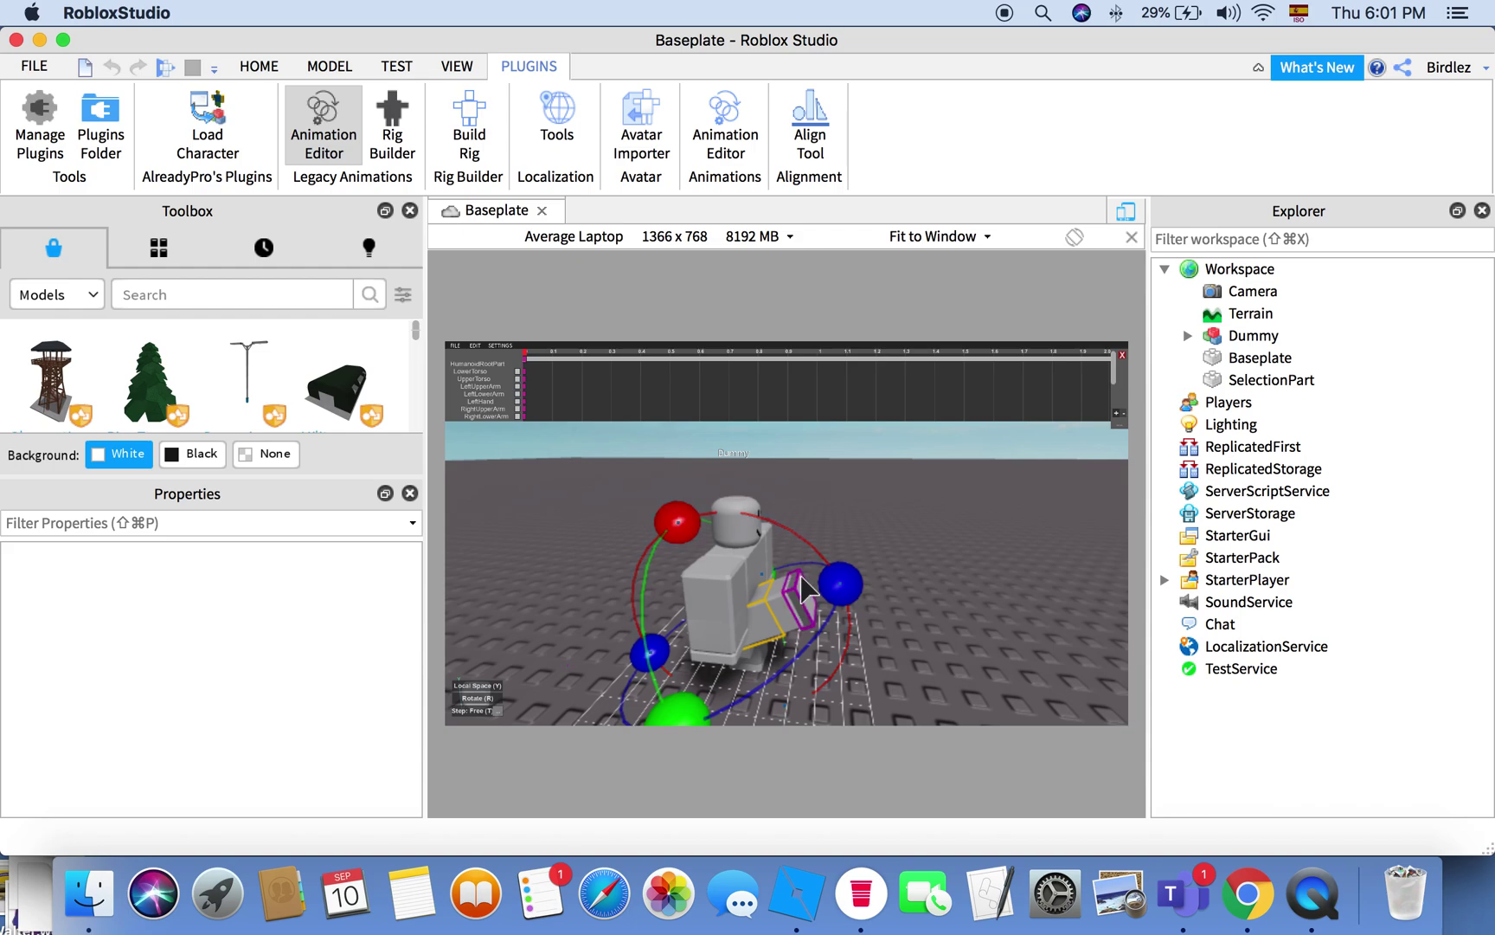
Step: Bend the dummy's right lower leg down at the knee and shift the right upper leg slightly forward
{"action": "left_click", "coordinate": [736, 536]}
{"action": "left_click_drag", "start_coordinate": [708, 515], "coordinate": [832, 591]}
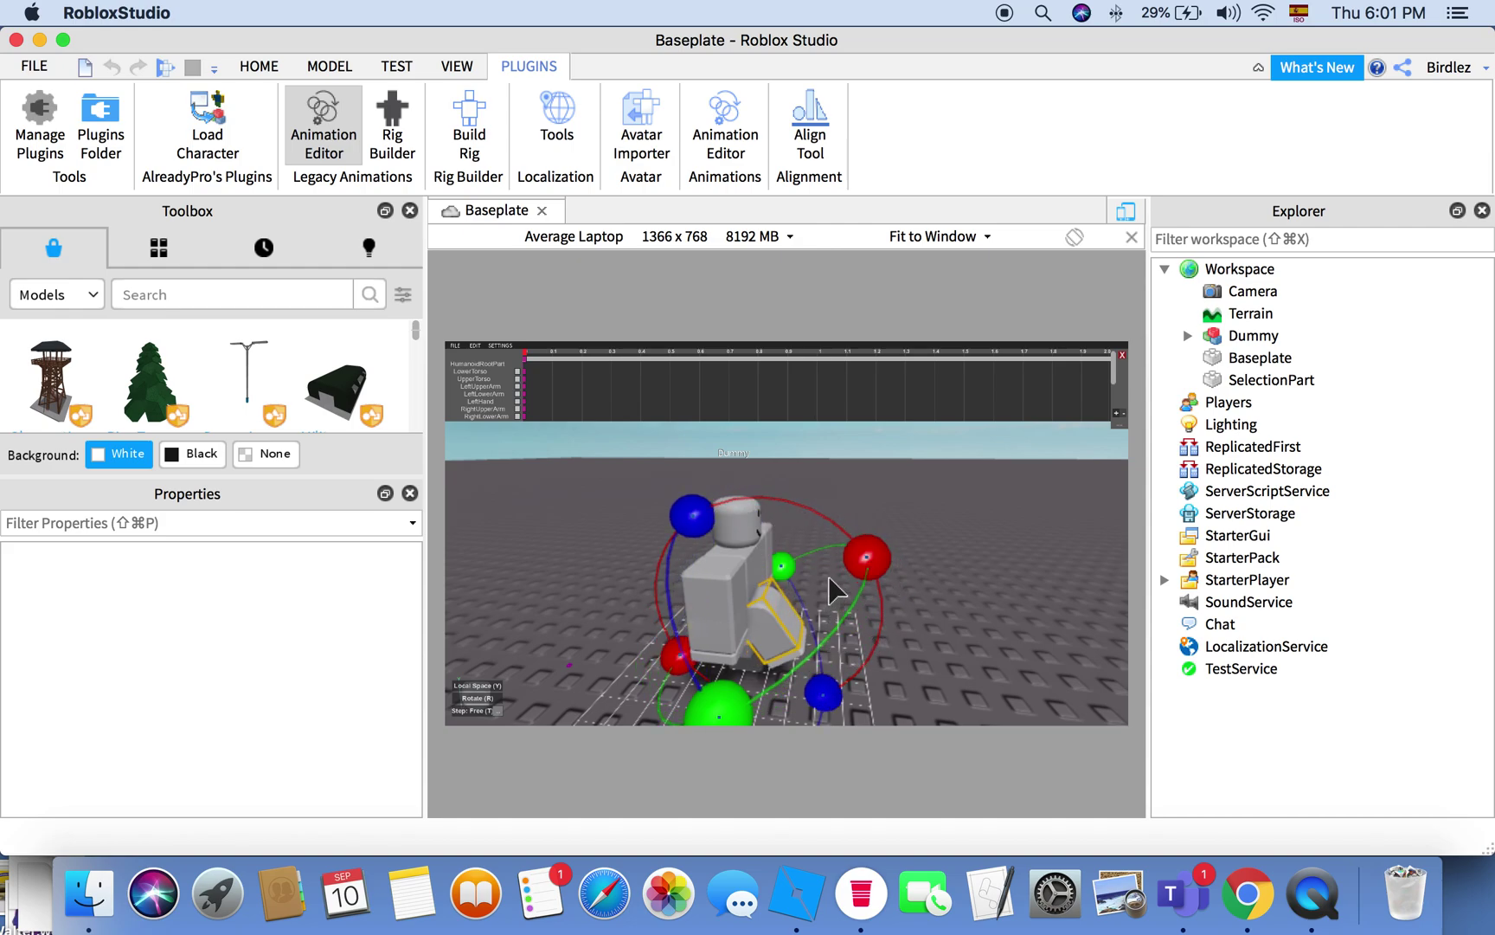
{"action": "left_click", "coordinate": [751, 655]}
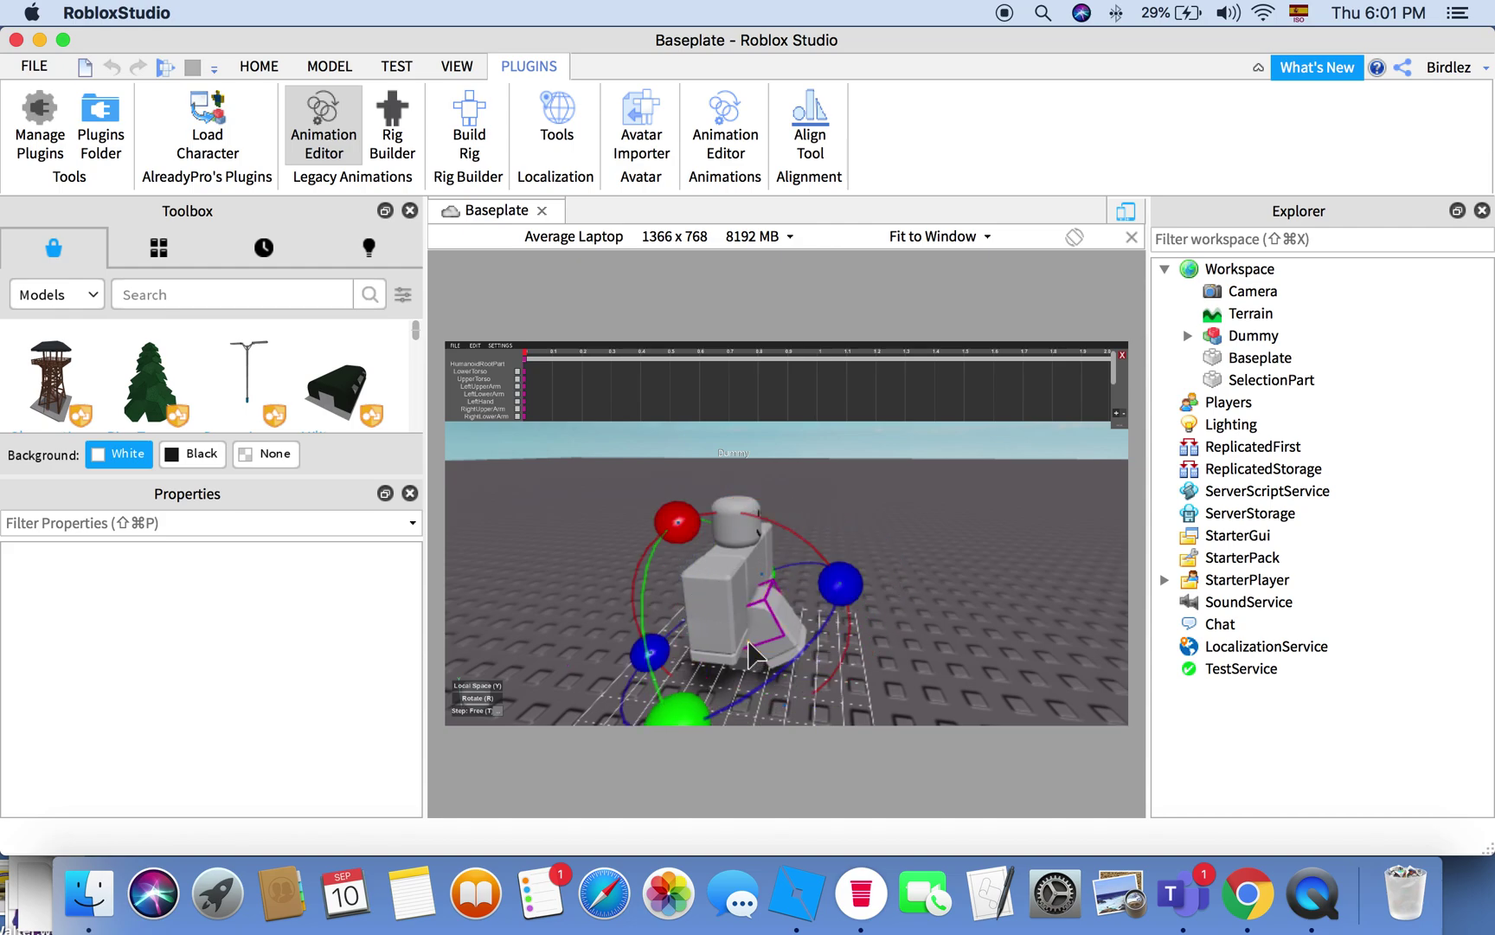
{"action": "key", "text": "r"}
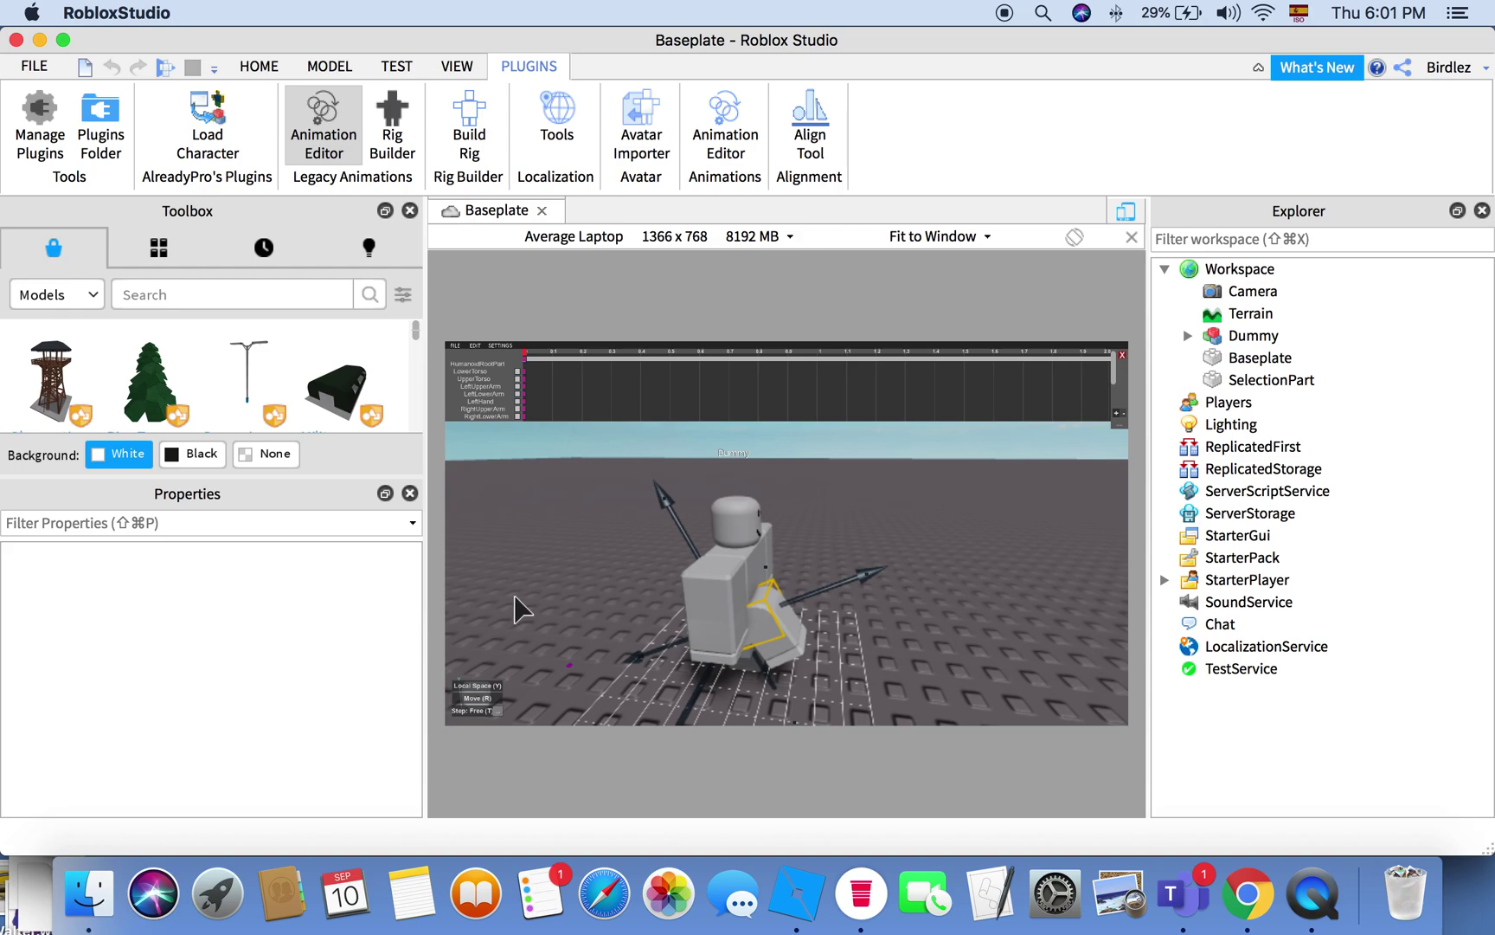
{"action": "left_click_drag", "start_coordinate": [859, 586], "coordinate": [892, 590]}
{"action": "mouse_move", "coordinate": [894, 614]}
{"action": "right_mouse_down"}
{"action": "mouse_move", "coordinate": [891, 550]}
{"action": "mouse_move", "coordinate": [893, 615]}
{"action": "right_mouse_up"}
{"action": "left_click", "coordinate": [695, 621]}
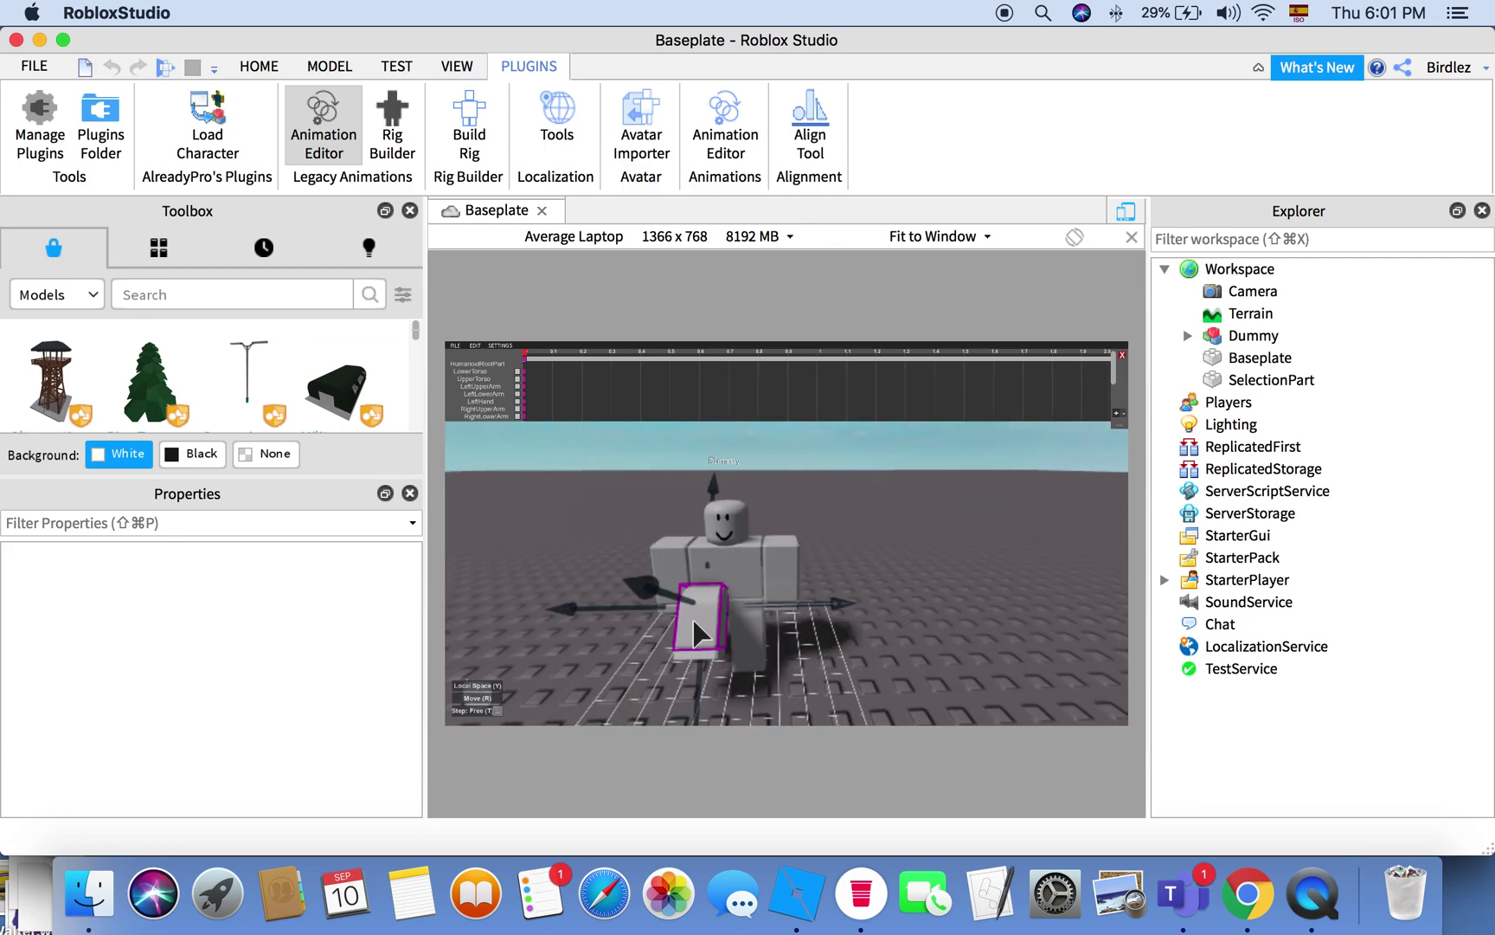
{"action": "key", "text": "r"}
{"action": "left_click", "coordinate": [707, 617]}
Step: Rotate the dummy's left upper leg forward and bend the left lower leg down at the knee into a seated position
{"action": "left_click", "coordinate": [758, 639]}
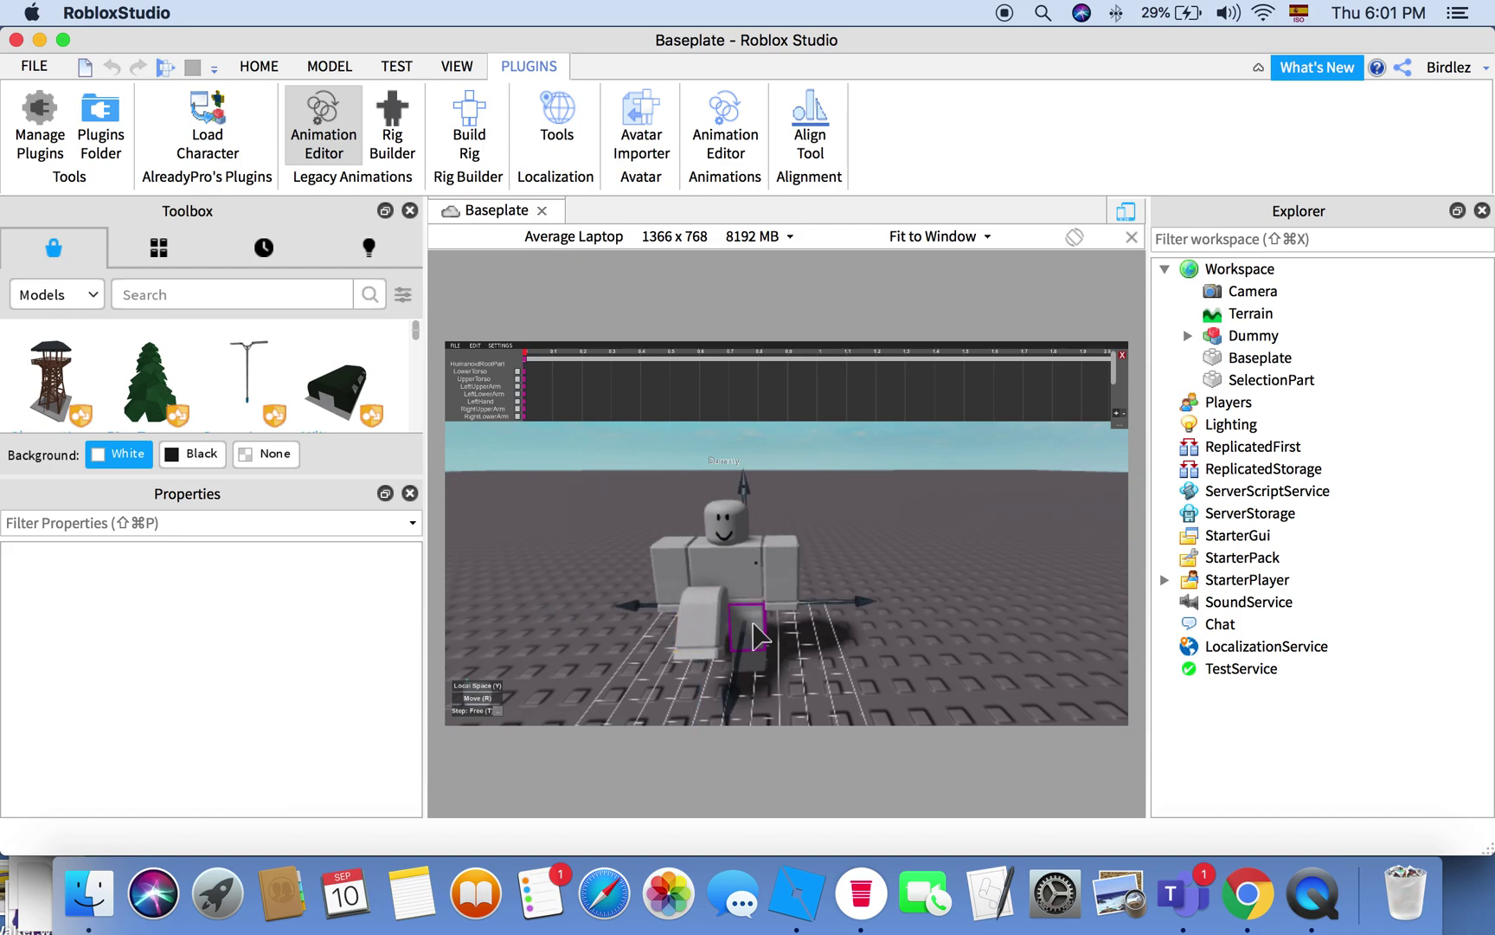
{"action": "key", "text": "r"}
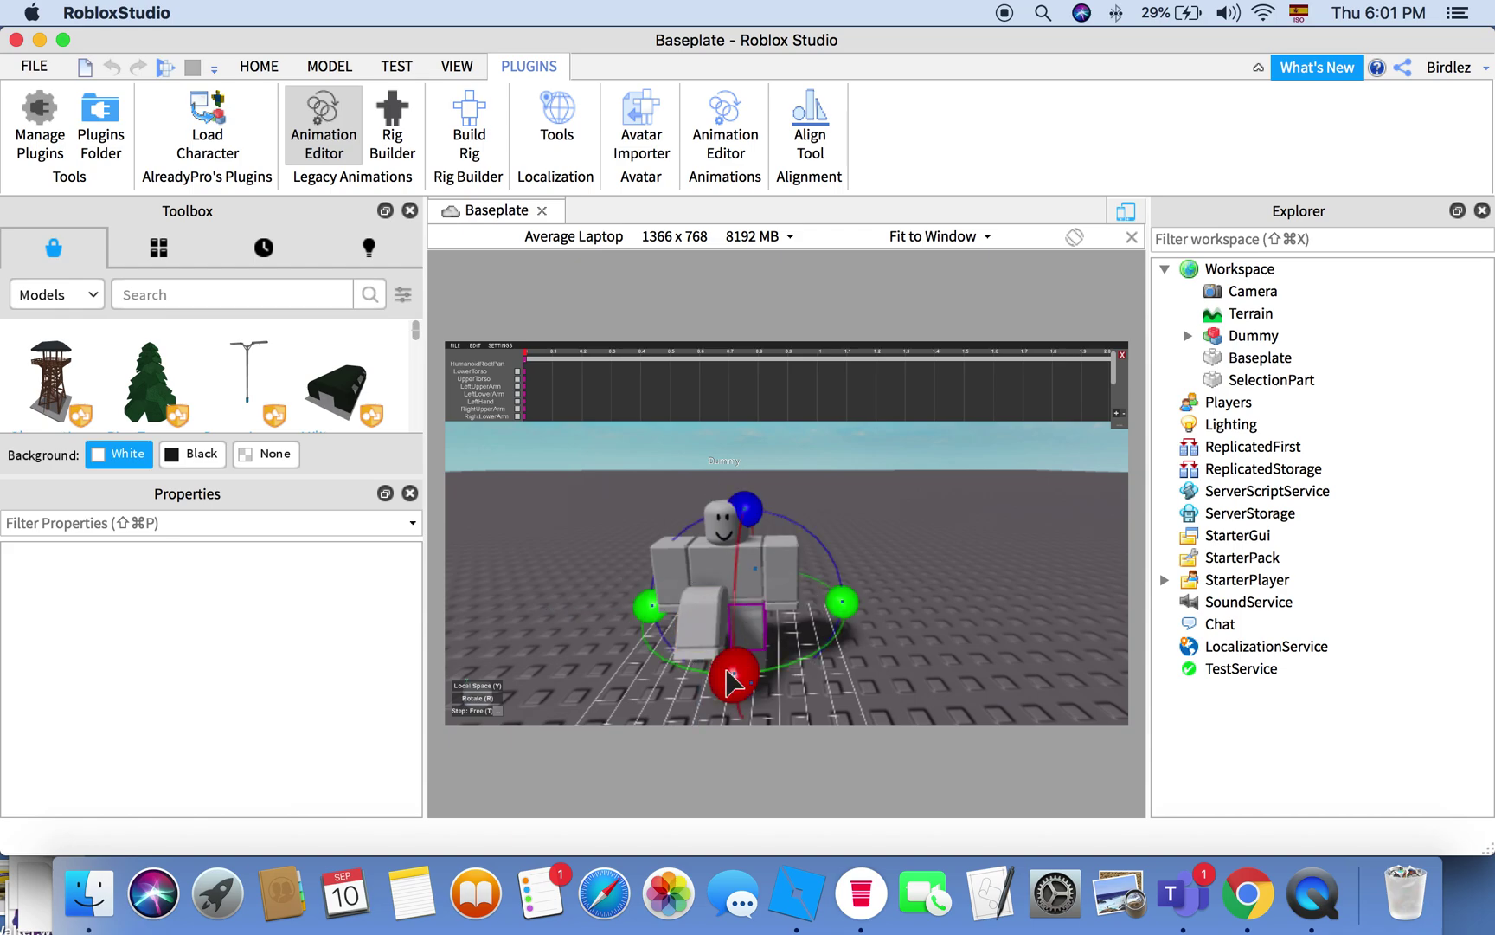
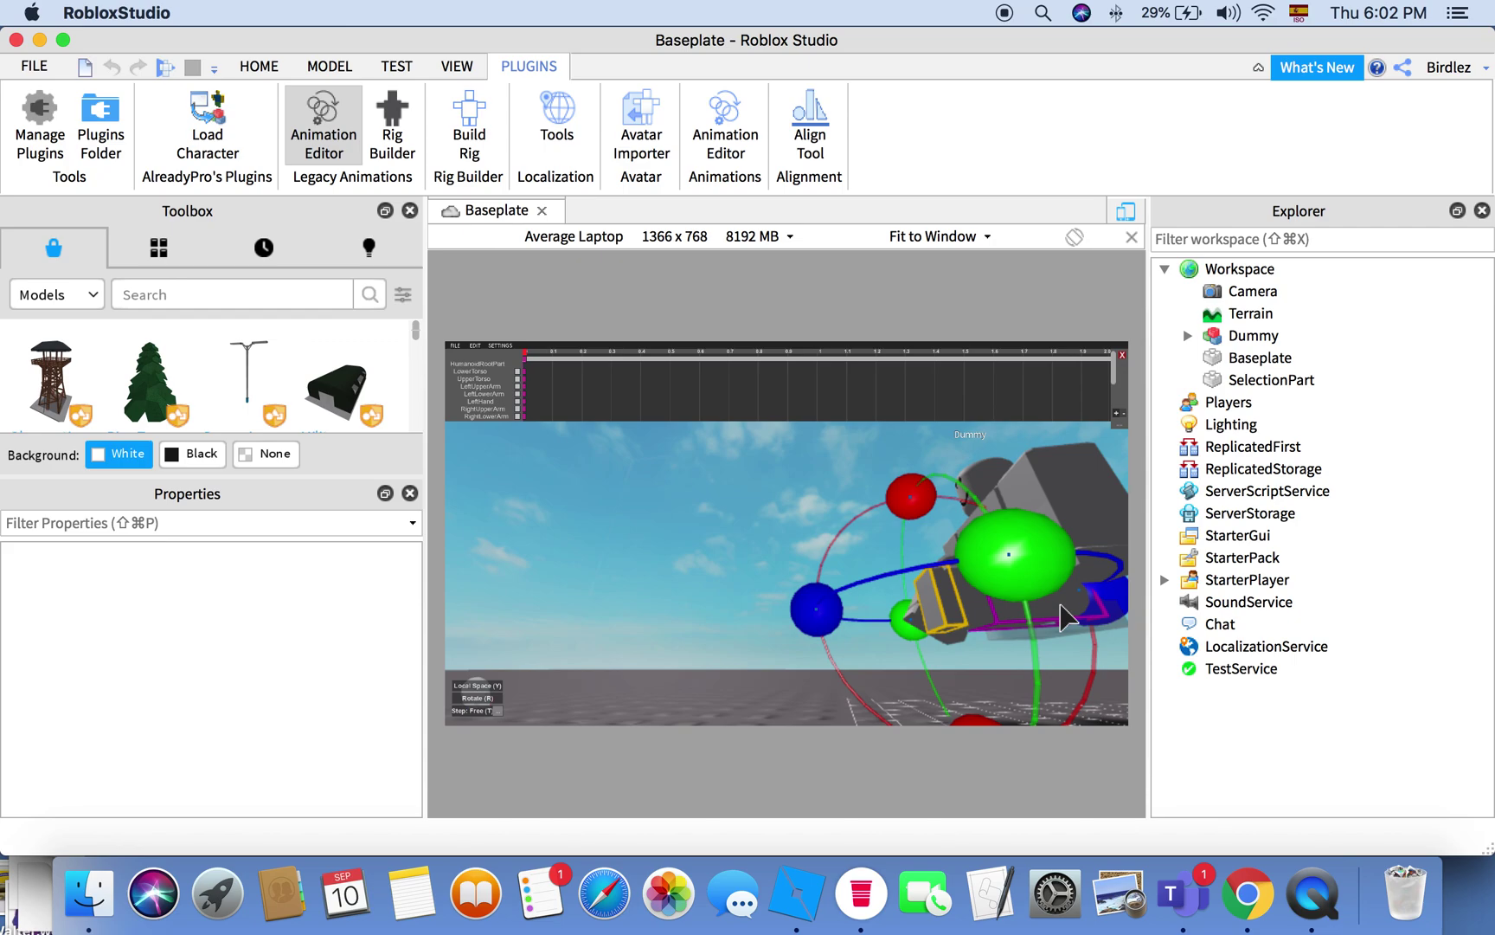
{"action": "middle_click_drag", "start_coordinate": [1068, 616], "coordinate": [945, 531]}
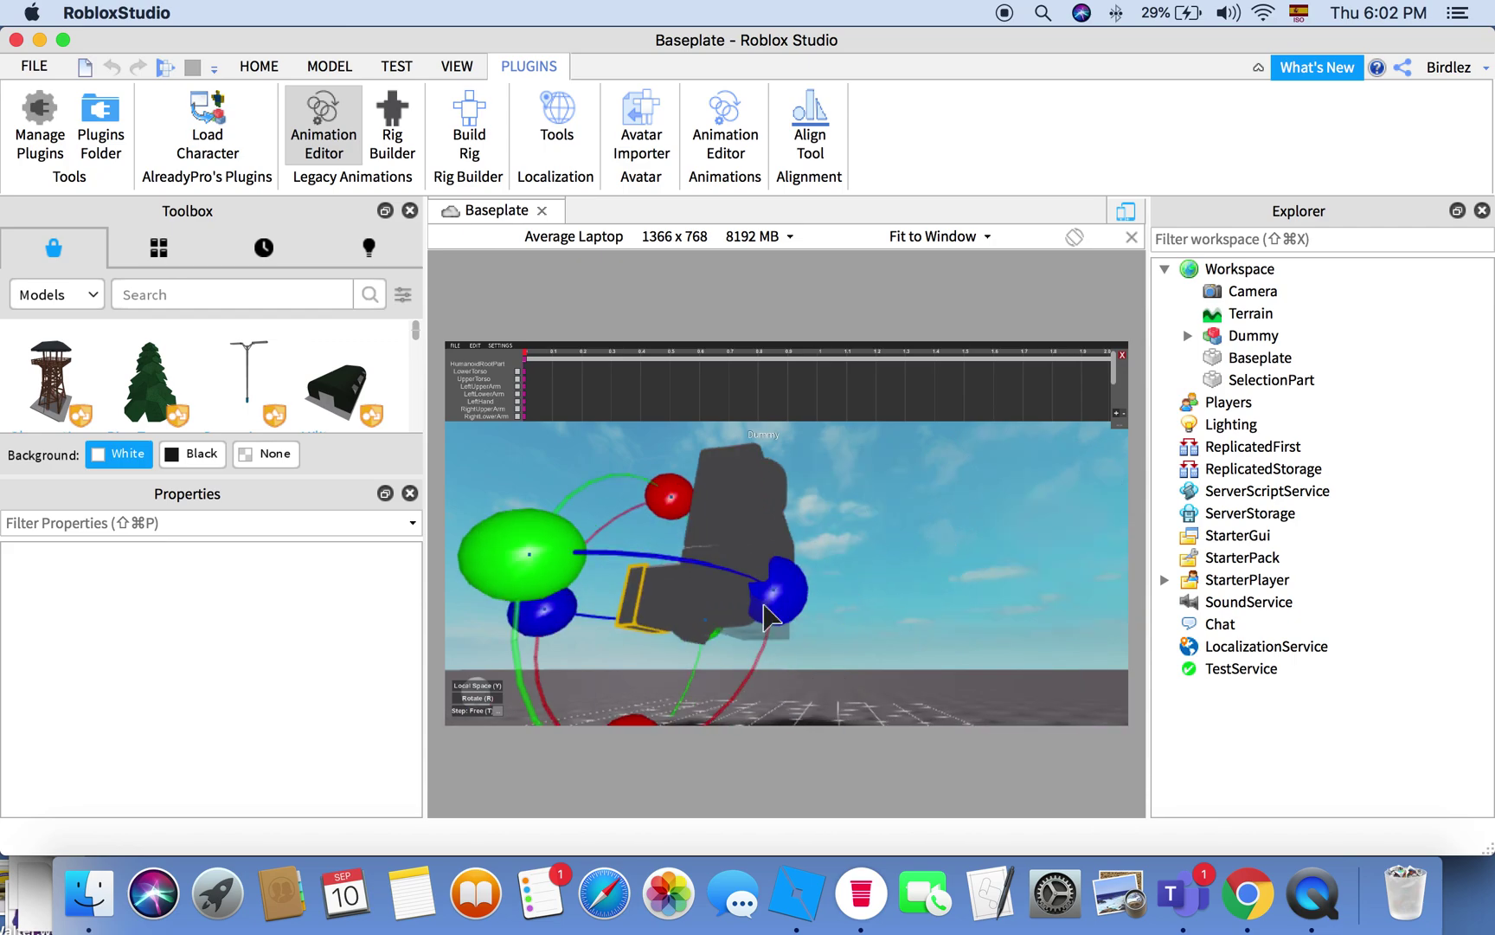
{"action": "right_click_drag", "start_coordinate": [947, 608], "coordinate": [949, 615]}
{"action": "left_click", "coordinate": [671, 508]}
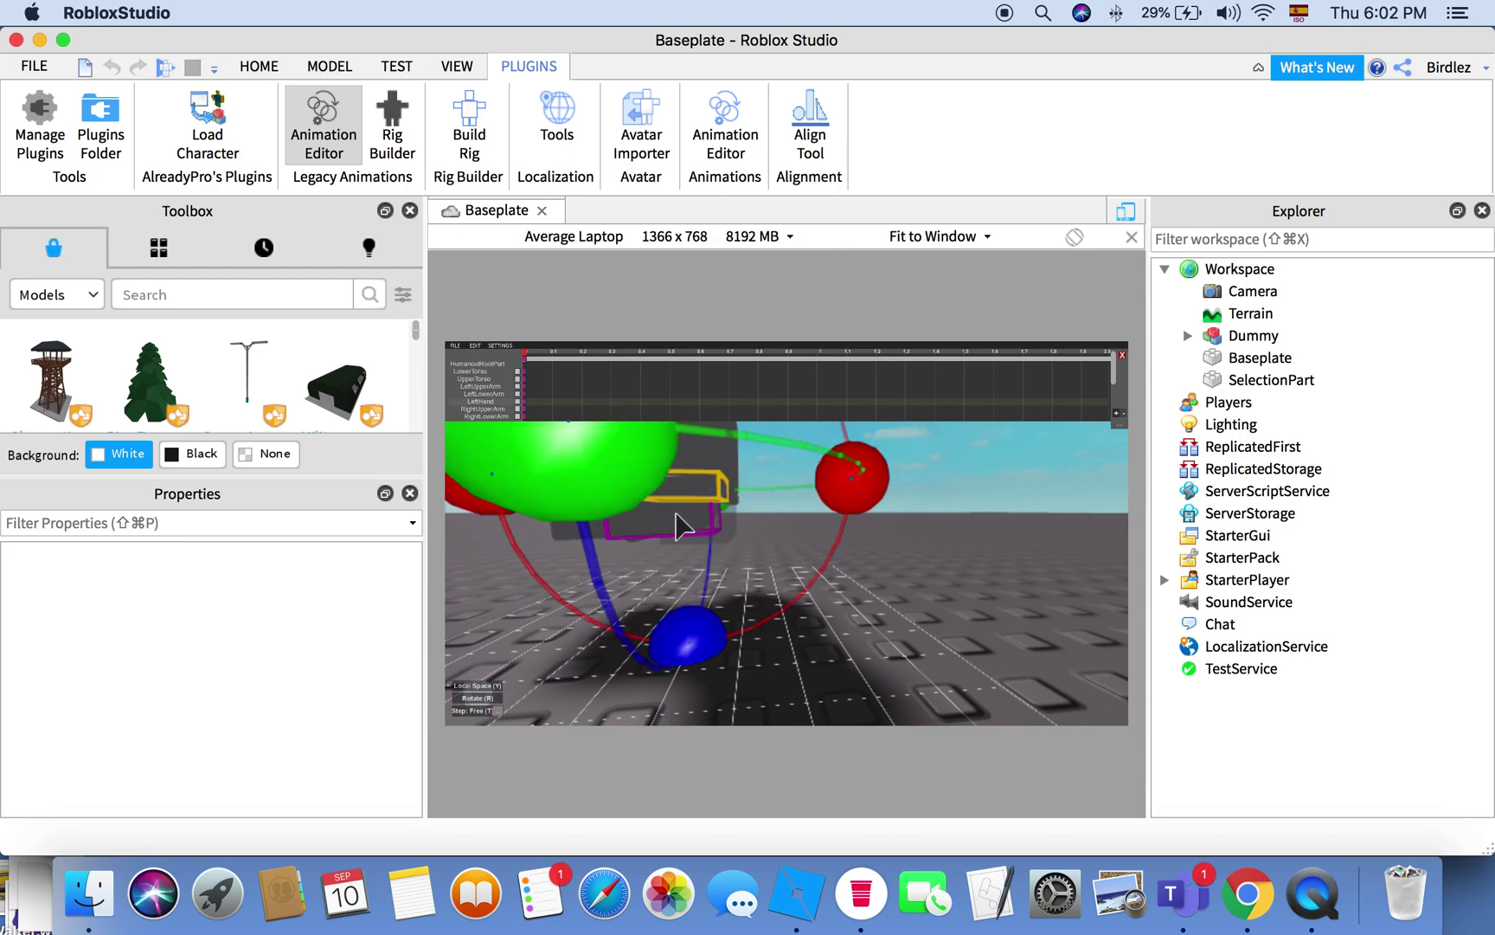
{"action": "mouse_move", "coordinate": [956, 547]}
{"action": "right_mouse_down"}
{"action": "mouse_move", "coordinate": [944, 546]}
{"action": "mouse_move", "coordinate": [955, 547]}
{"action": "right_mouse_up"}
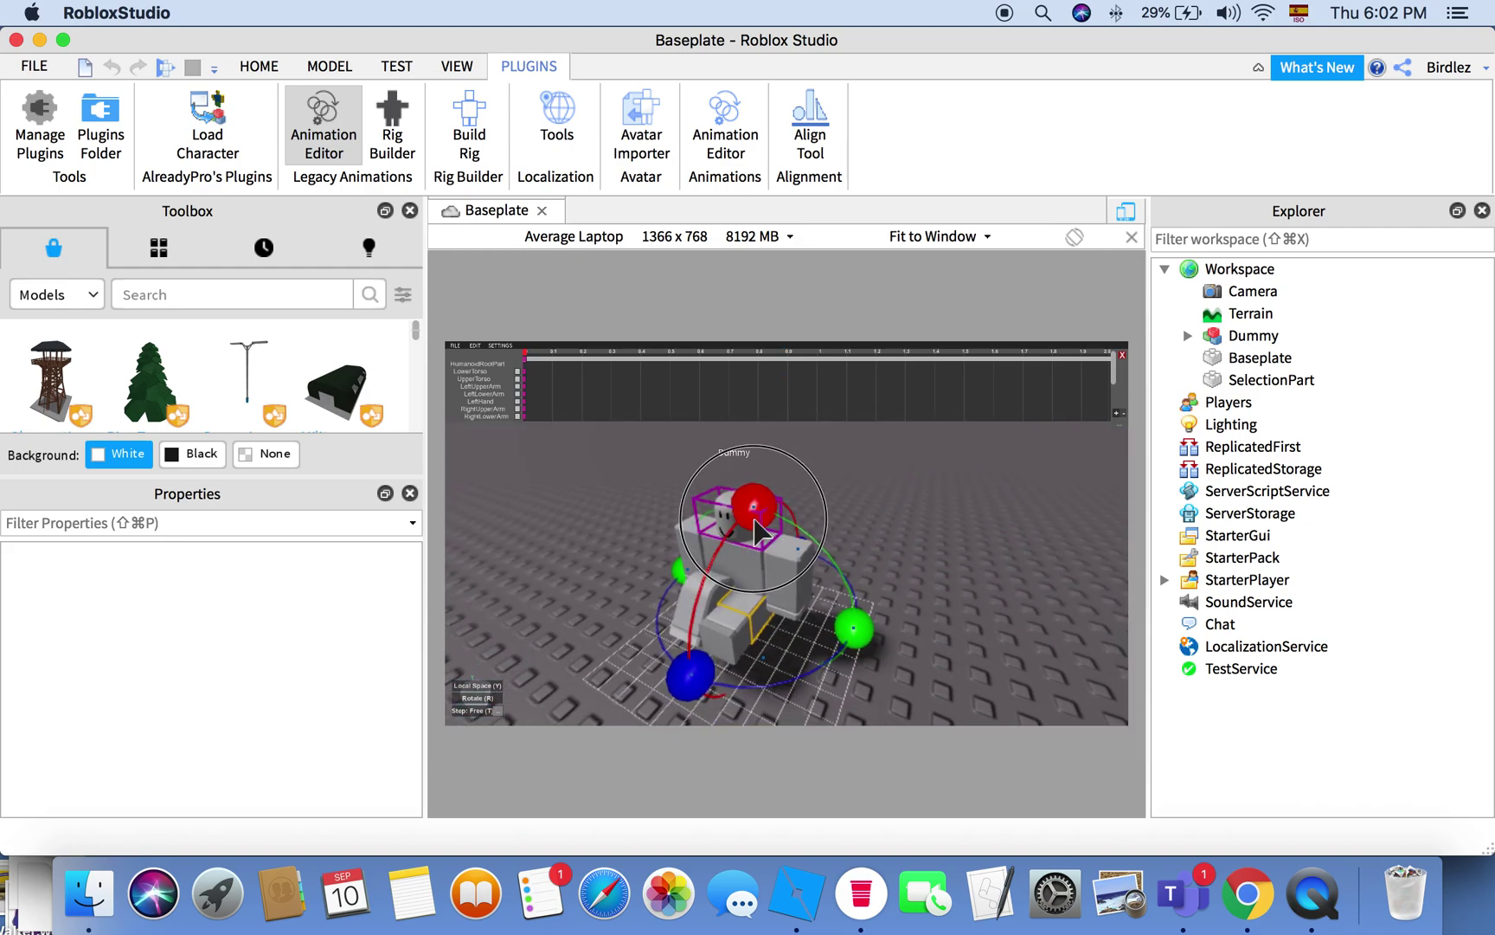
Step: Lean the dummy's upper torso slightly backward
{"action": "right_click_drag", "start_coordinate": [924, 571], "coordinate": [919, 567]}
{"action": "left_click", "coordinate": [733, 599]}
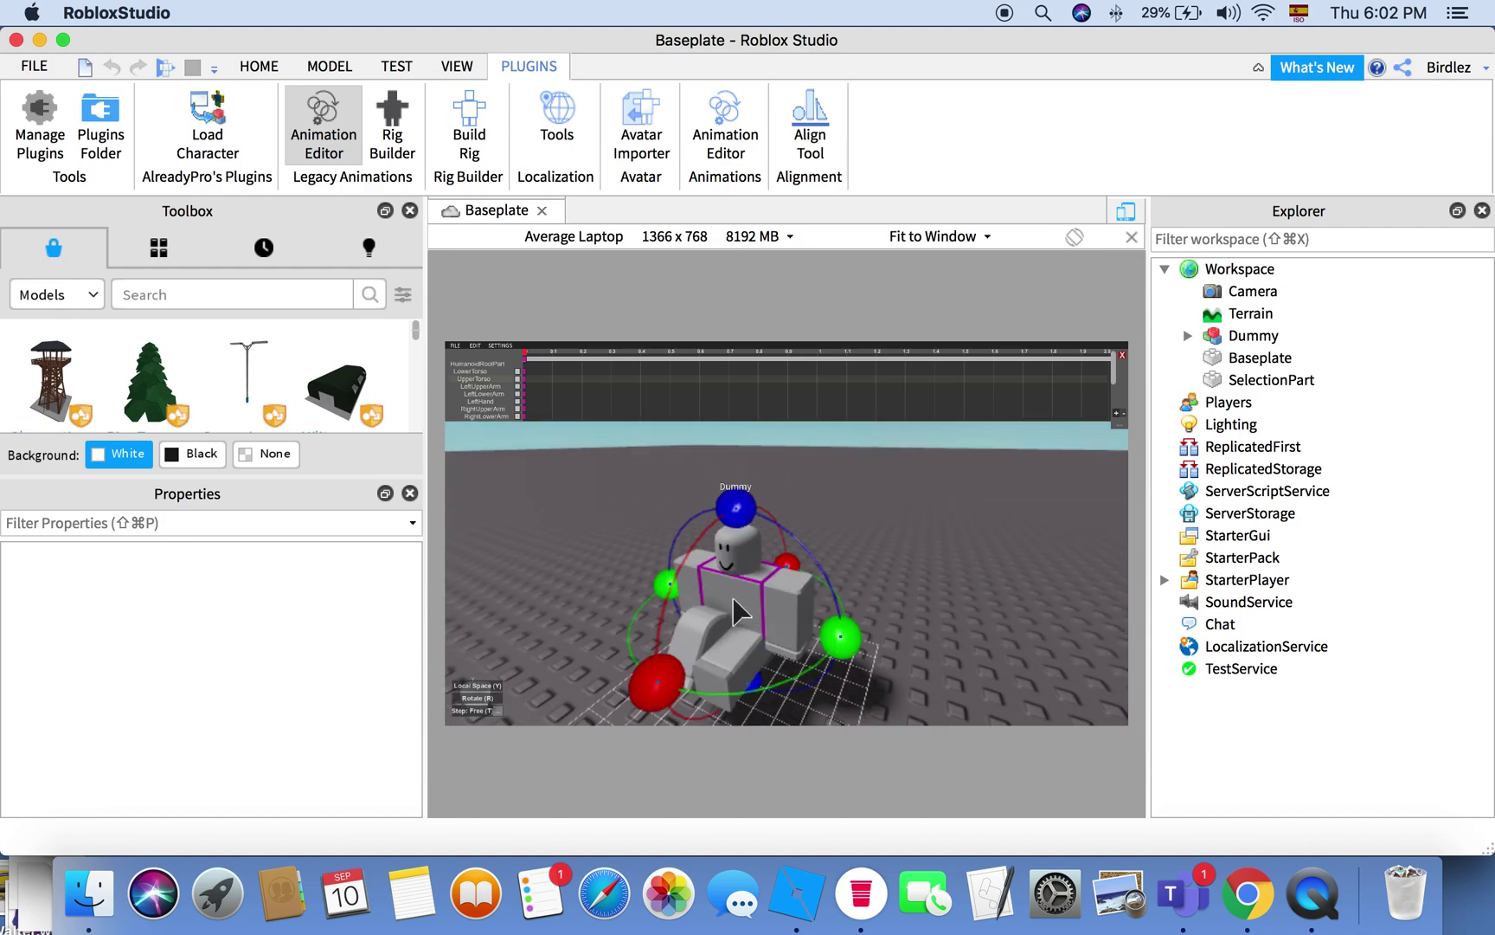
{"action": "left_click_drag", "start_coordinate": [665, 679], "coordinate": [664, 657]}
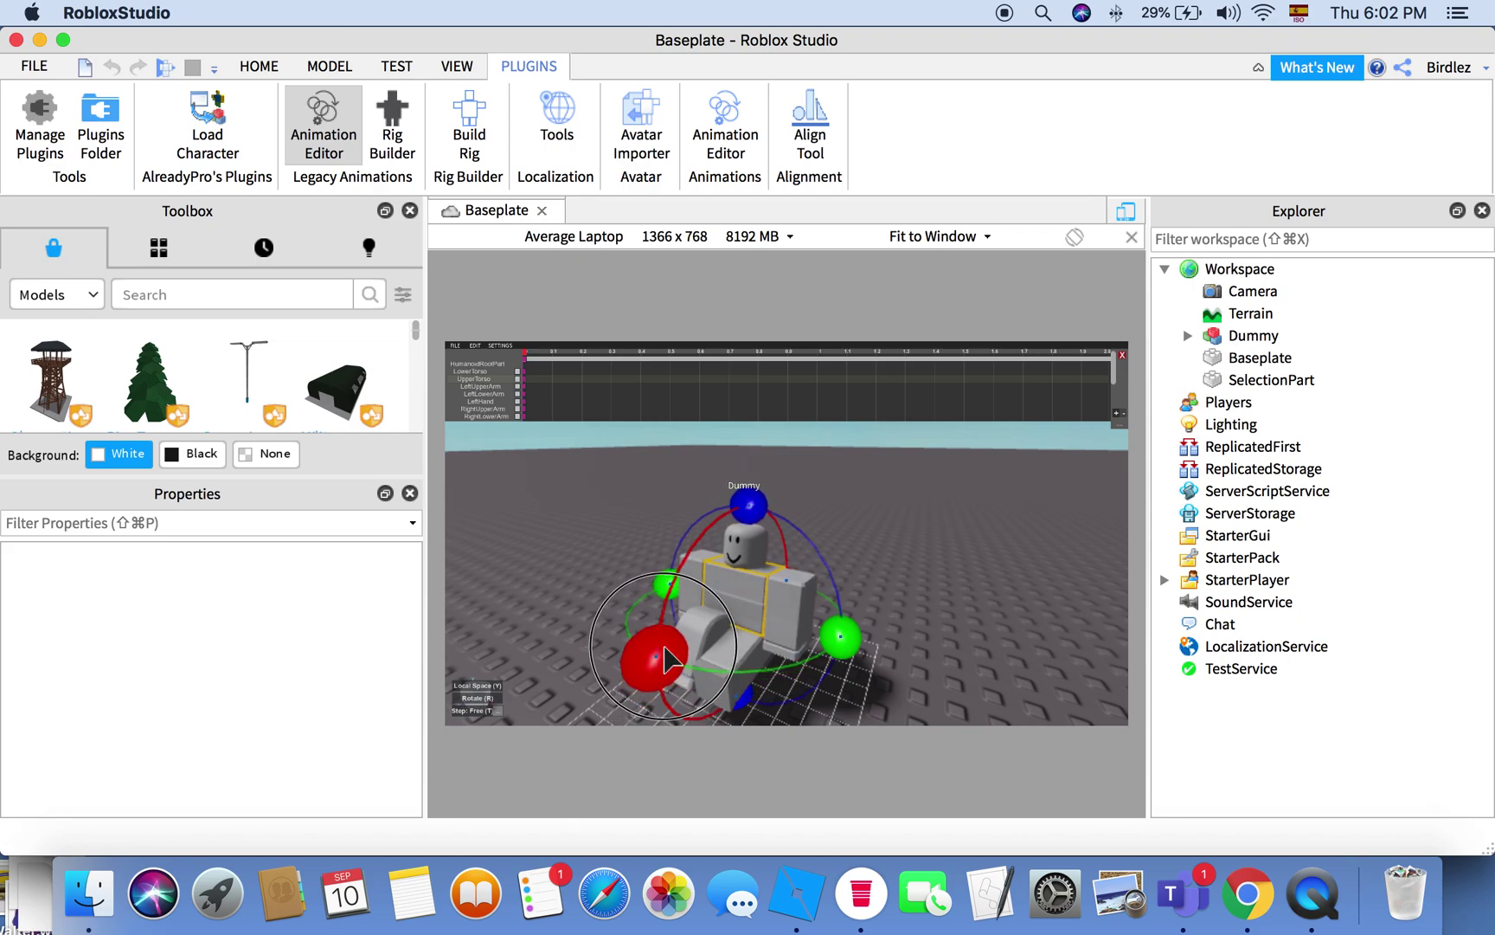
Step: Rotate the dummy's left upper arm backward, bend the left lower arm slightly forward, and deselect the arm
{"action": "left_click", "coordinate": [813, 597]}
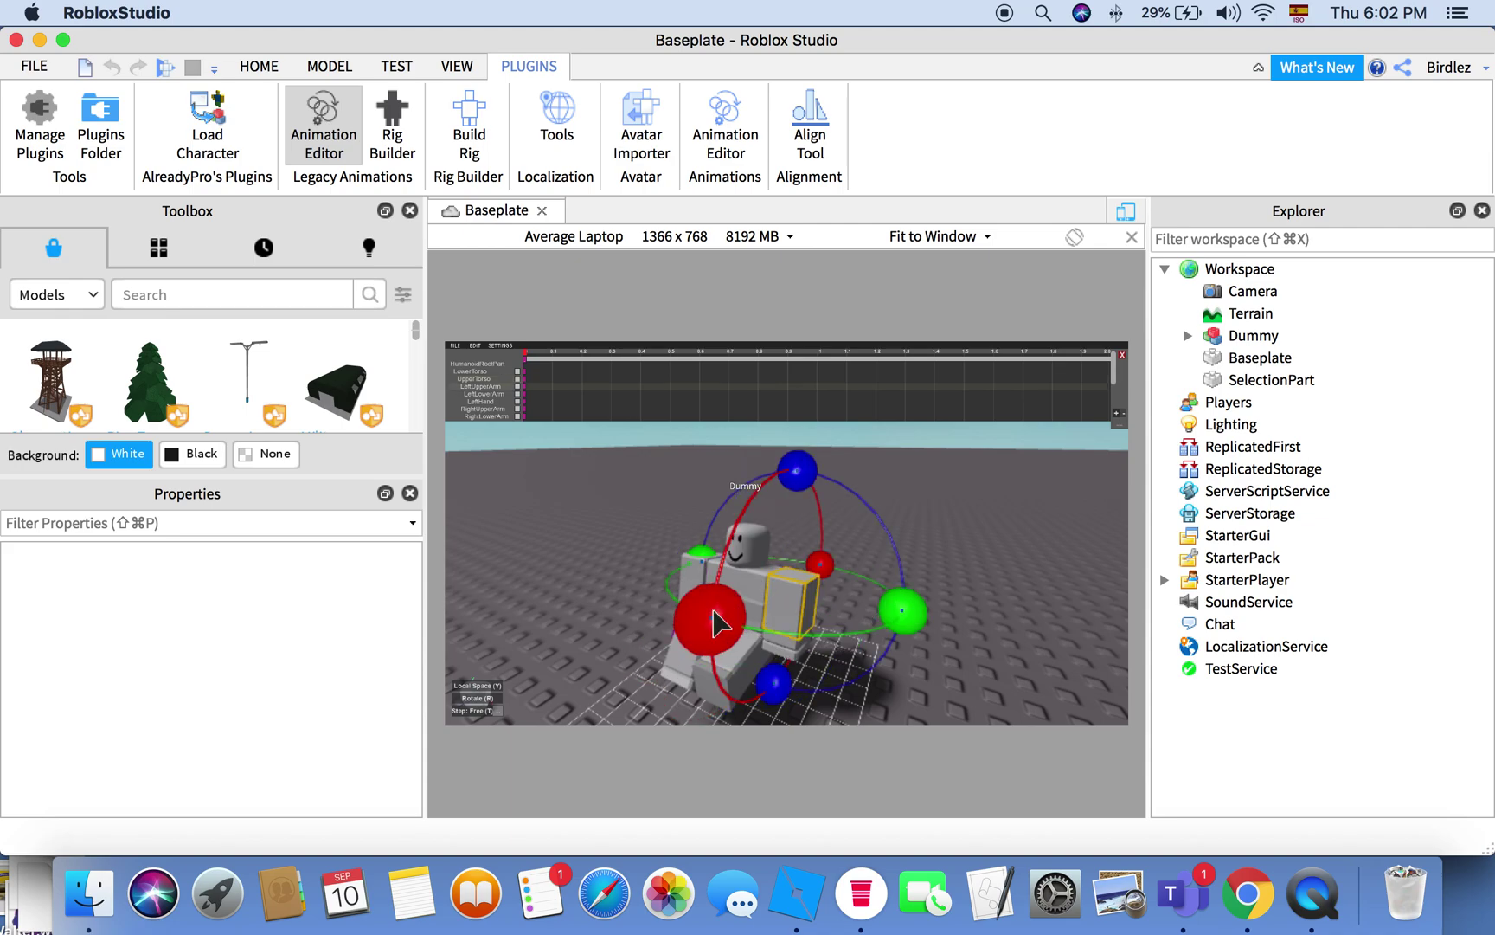
{"action": "left_click_drag", "start_coordinate": [708, 645], "coordinate": [688, 716]}
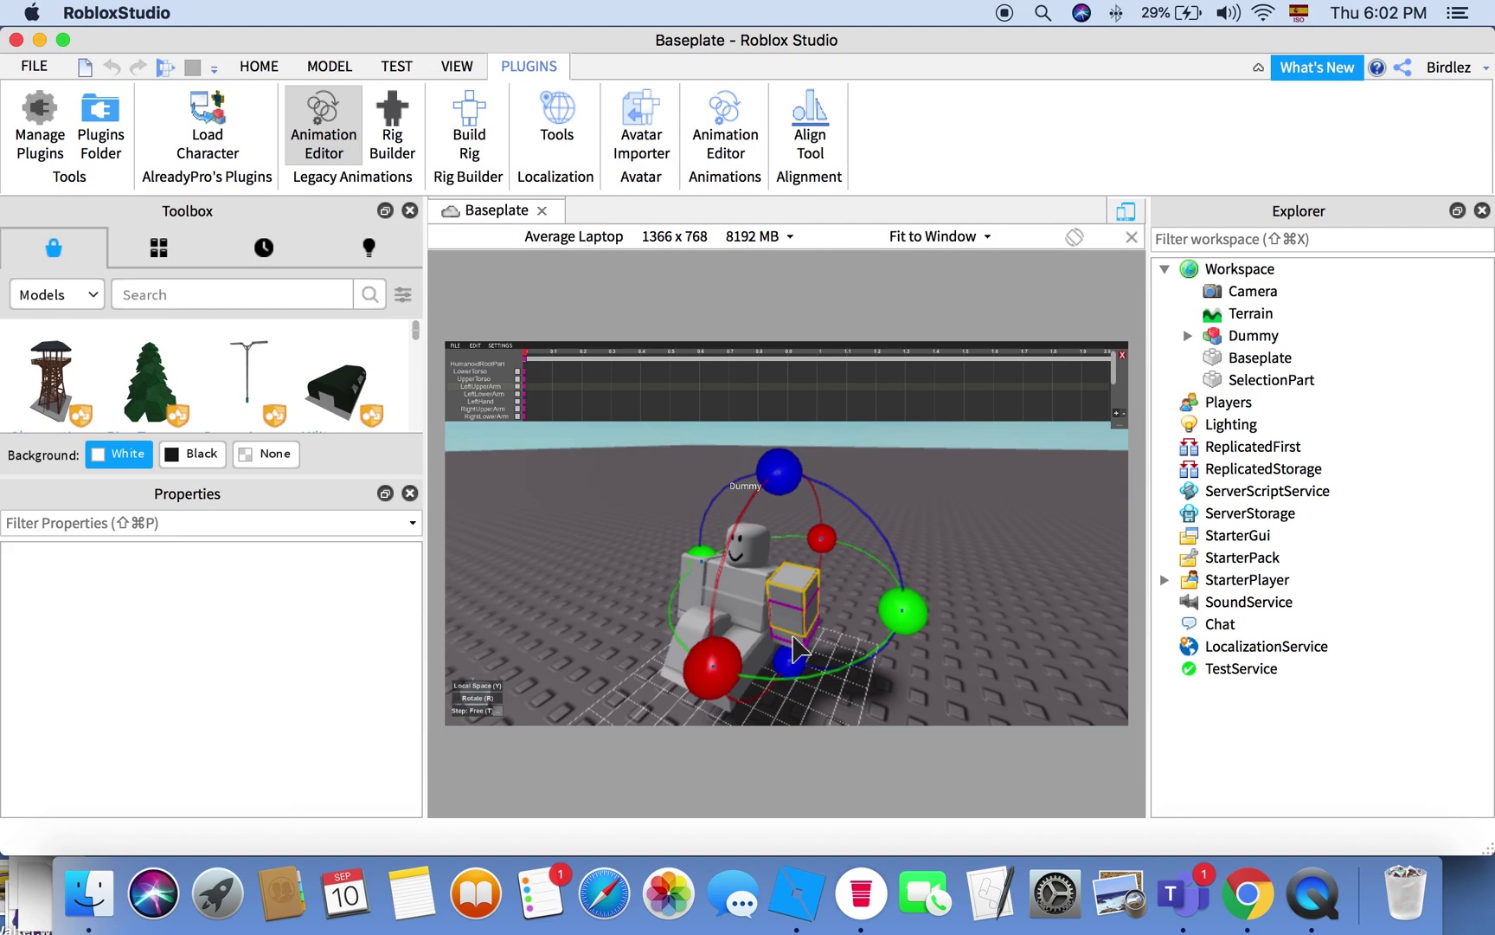
{"action": "left_click_drag", "start_coordinate": [818, 562], "coordinate": [829, 581]}
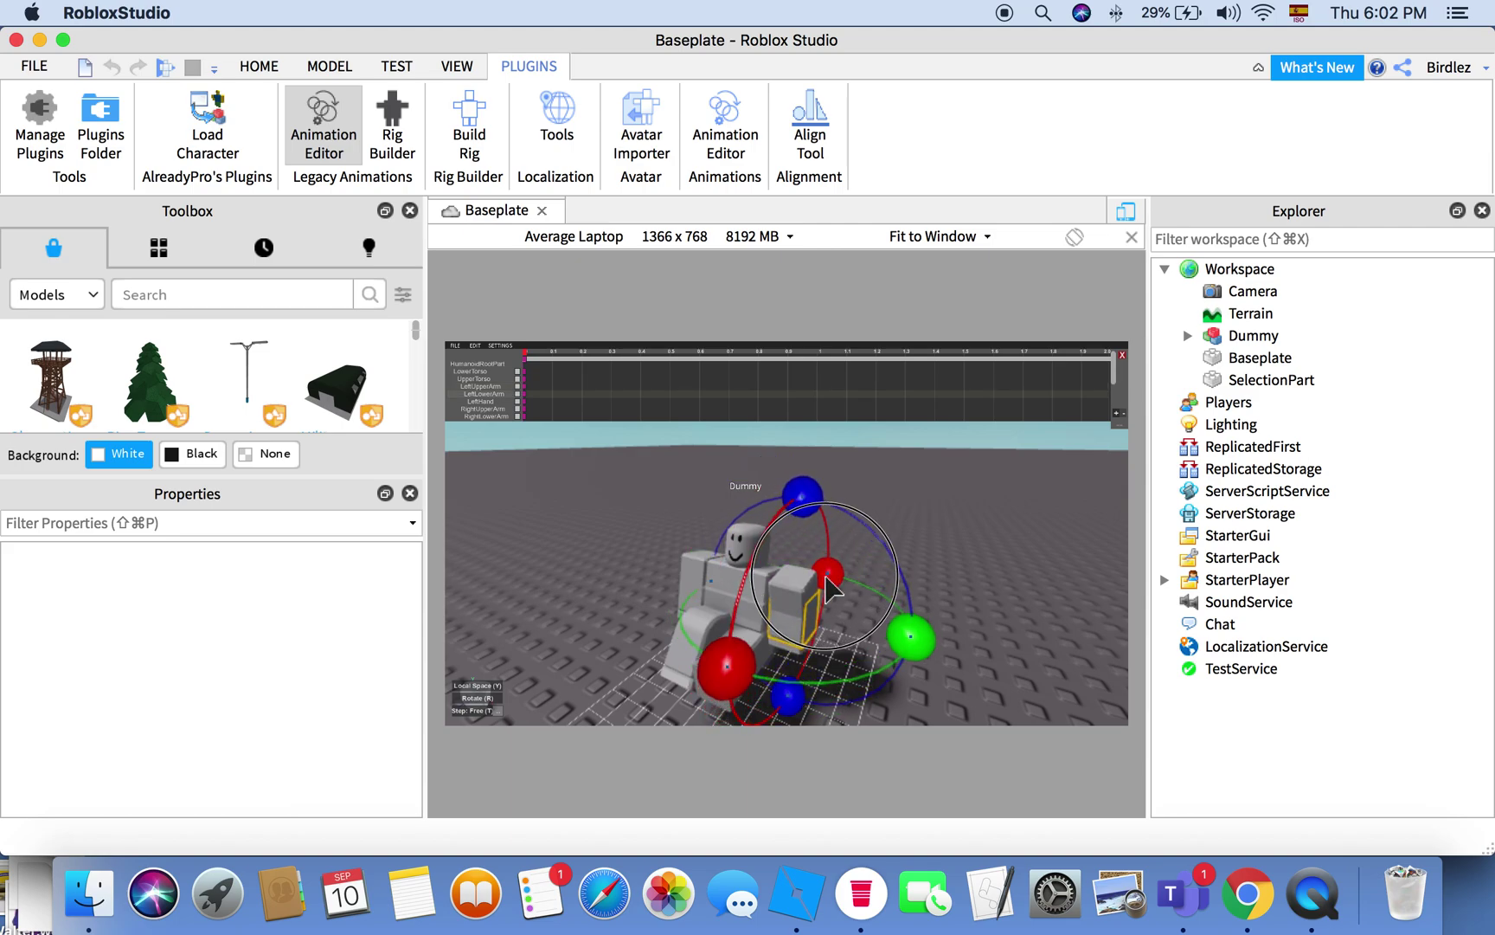
{"action": "left_click", "coordinate": [888, 534]}
Step: Rotate the dummy's right upper arm slightly backward to match the seated pose
{"action": "right_click_drag", "start_coordinate": [887, 532], "coordinate": [887, 532]}
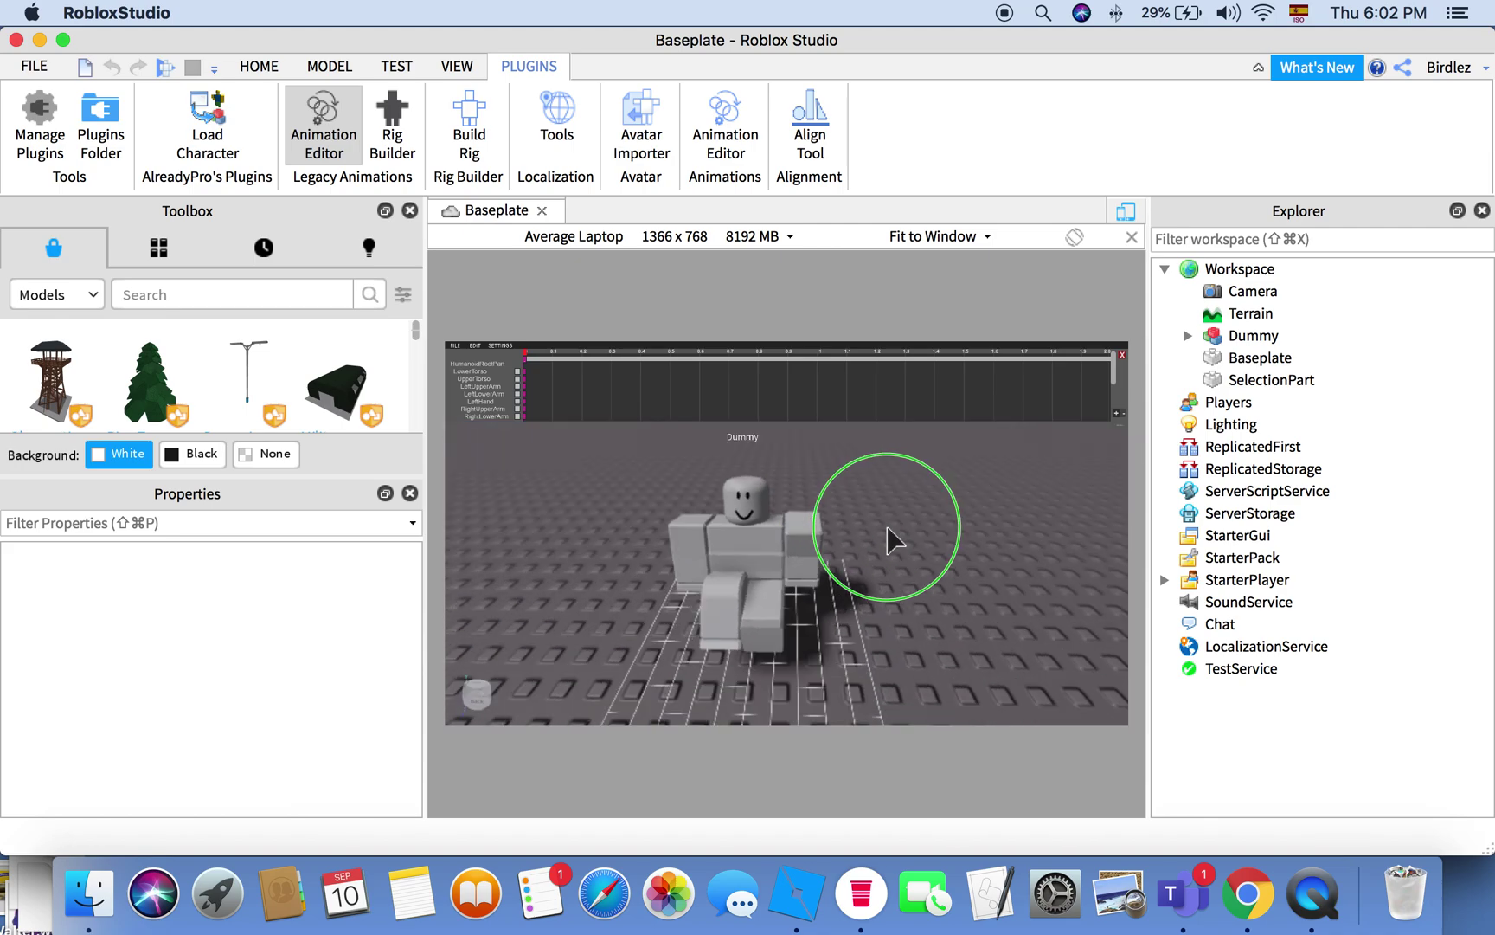
{"action": "left_click", "coordinate": [690, 532]}
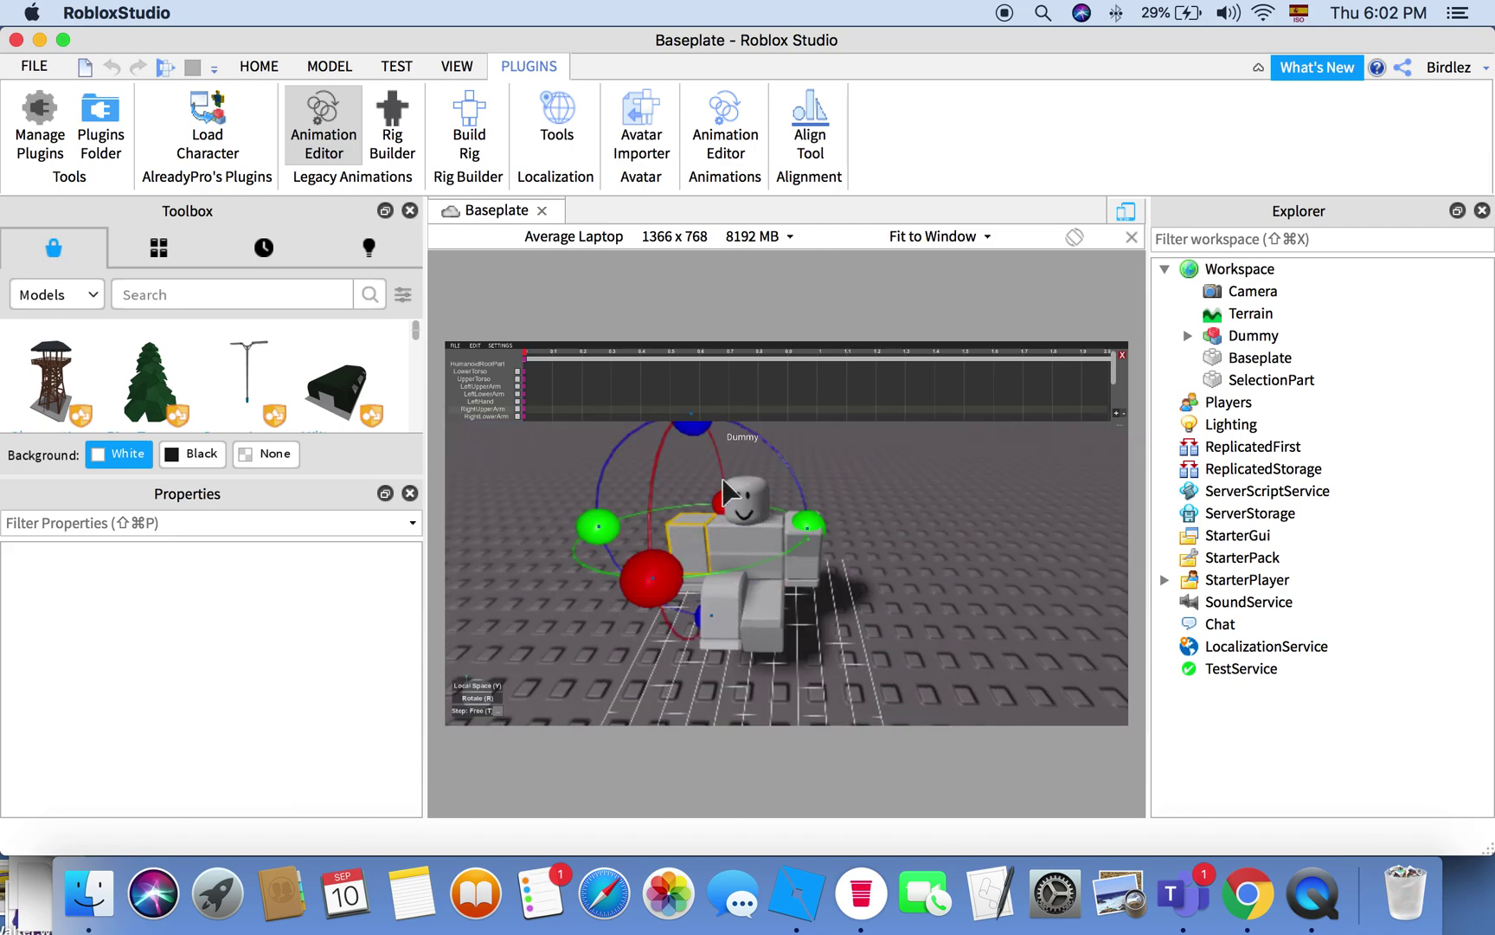
{"action": "left_click", "coordinate": [715, 510]}
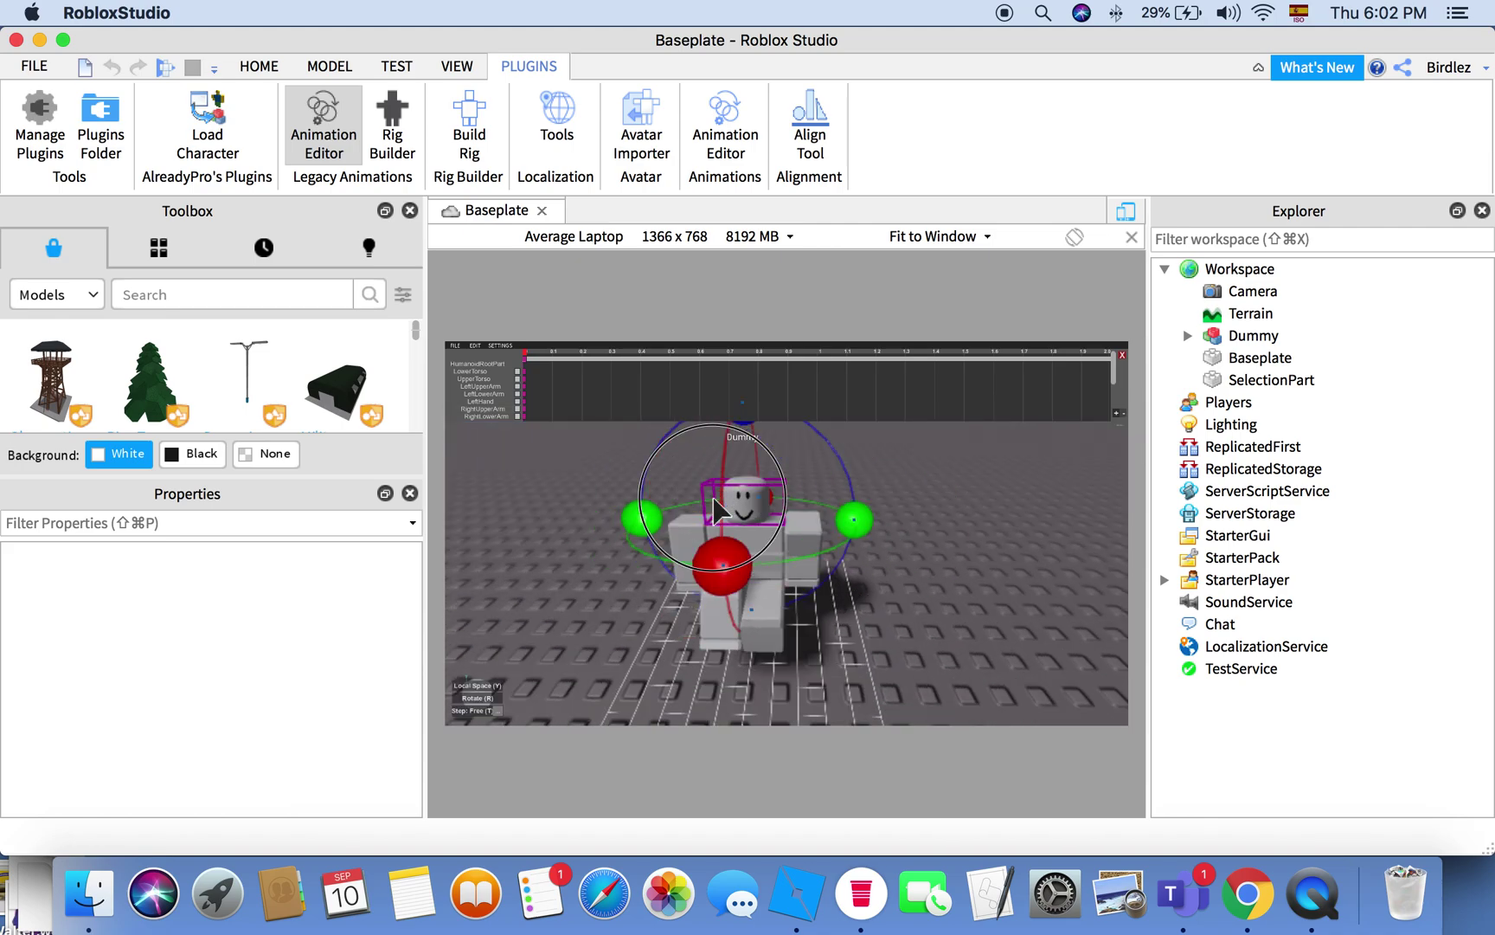
{"action": "left_click", "coordinate": [692, 544]}
{"action": "mouse_move", "coordinate": [658, 578]}
{"action": "left_mouse_down"}
{"action": "mouse_move", "coordinate": [662, 610]}
{"action": "mouse_move", "coordinate": [692, 589]}
{"action": "mouse_move", "coordinate": [659, 633]}
{"action": "mouse_move", "coordinate": [664, 558]}
{"action": "left_mouse_up"}
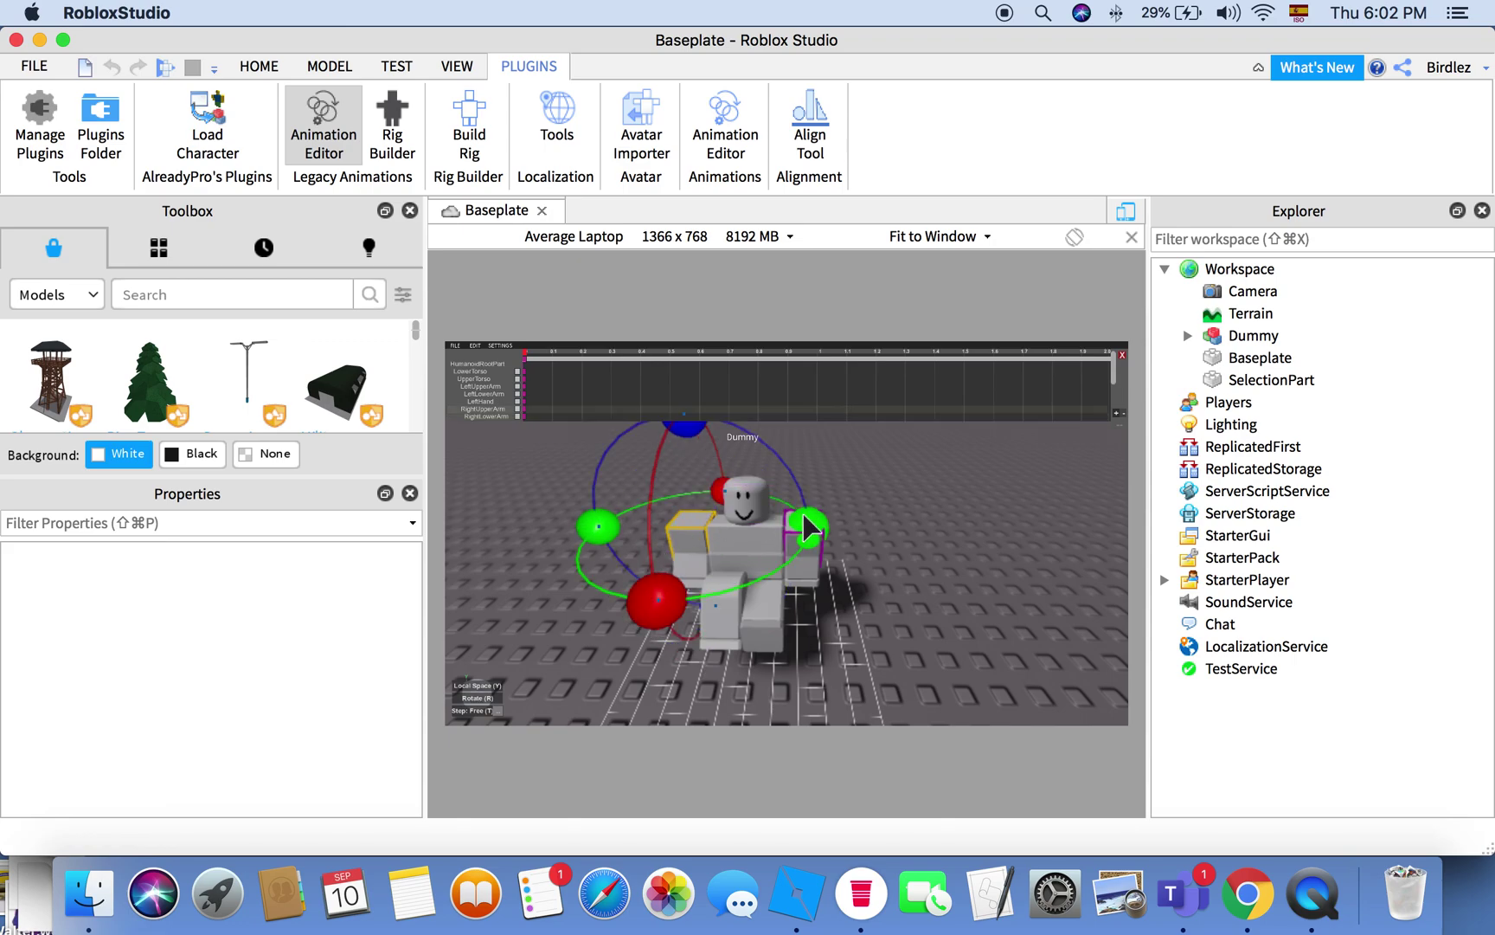
Step: Twist the dummy's right upper arm and tilt it outward from the torso, then deselect it
{"action": "left_click_drag", "start_coordinate": [806, 530], "coordinate": [801, 543]}
{"action": "mouse_move", "coordinate": [692, 426]}
{"action": "left_mouse_down"}
{"action": "mouse_move", "coordinate": [709, 437]}
{"action": "mouse_move", "coordinate": [689, 434]}
{"action": "left_mouse_up"}
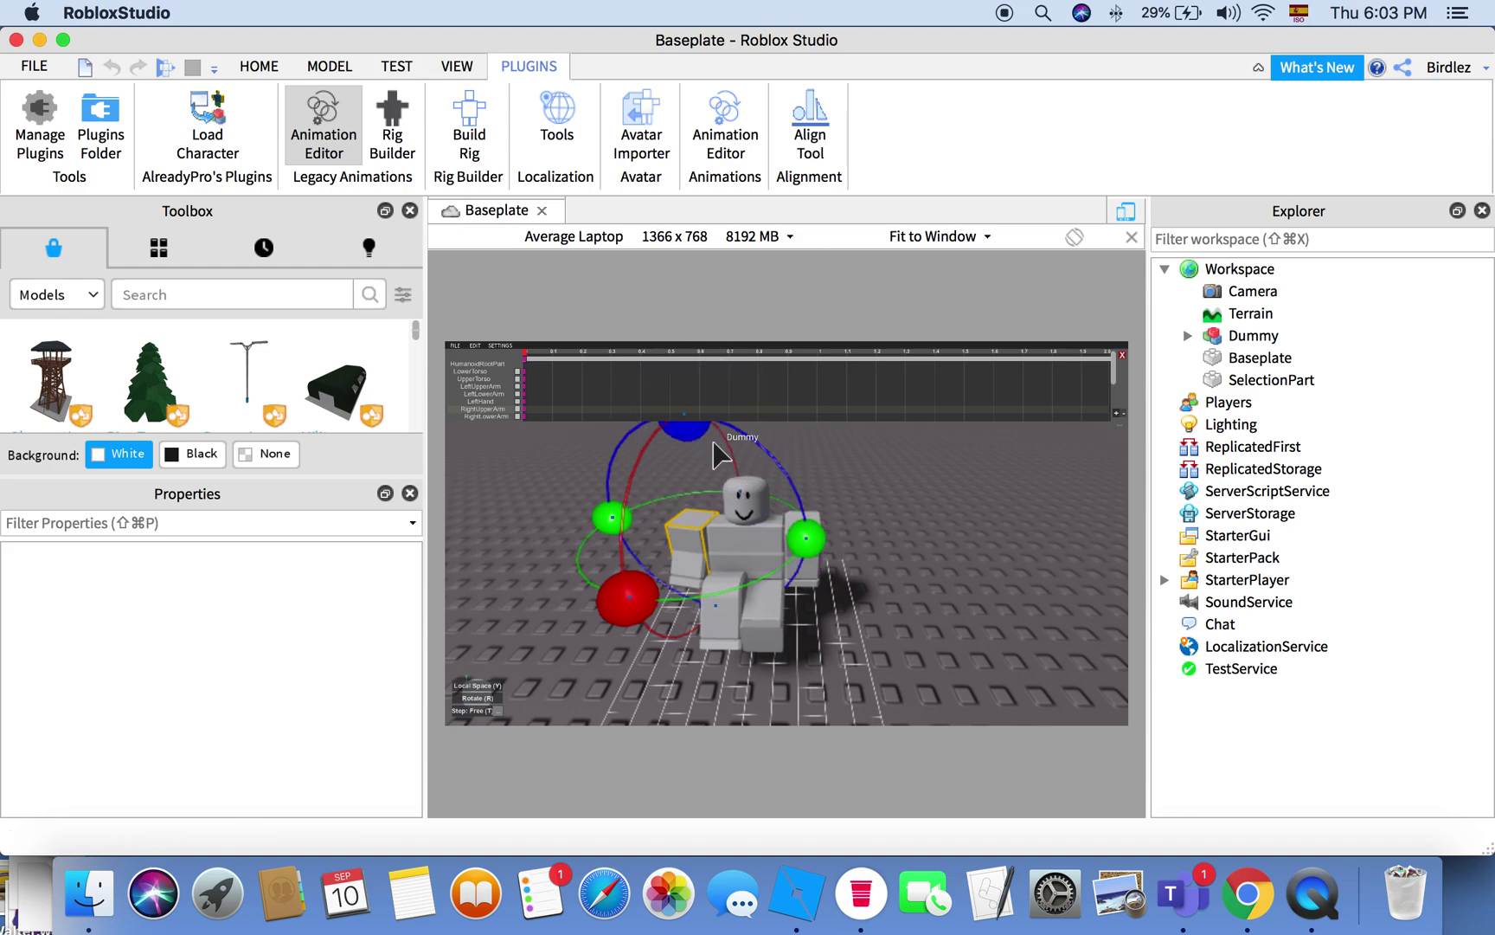
{"action": "left_click", "coordinate": [714, 602]}
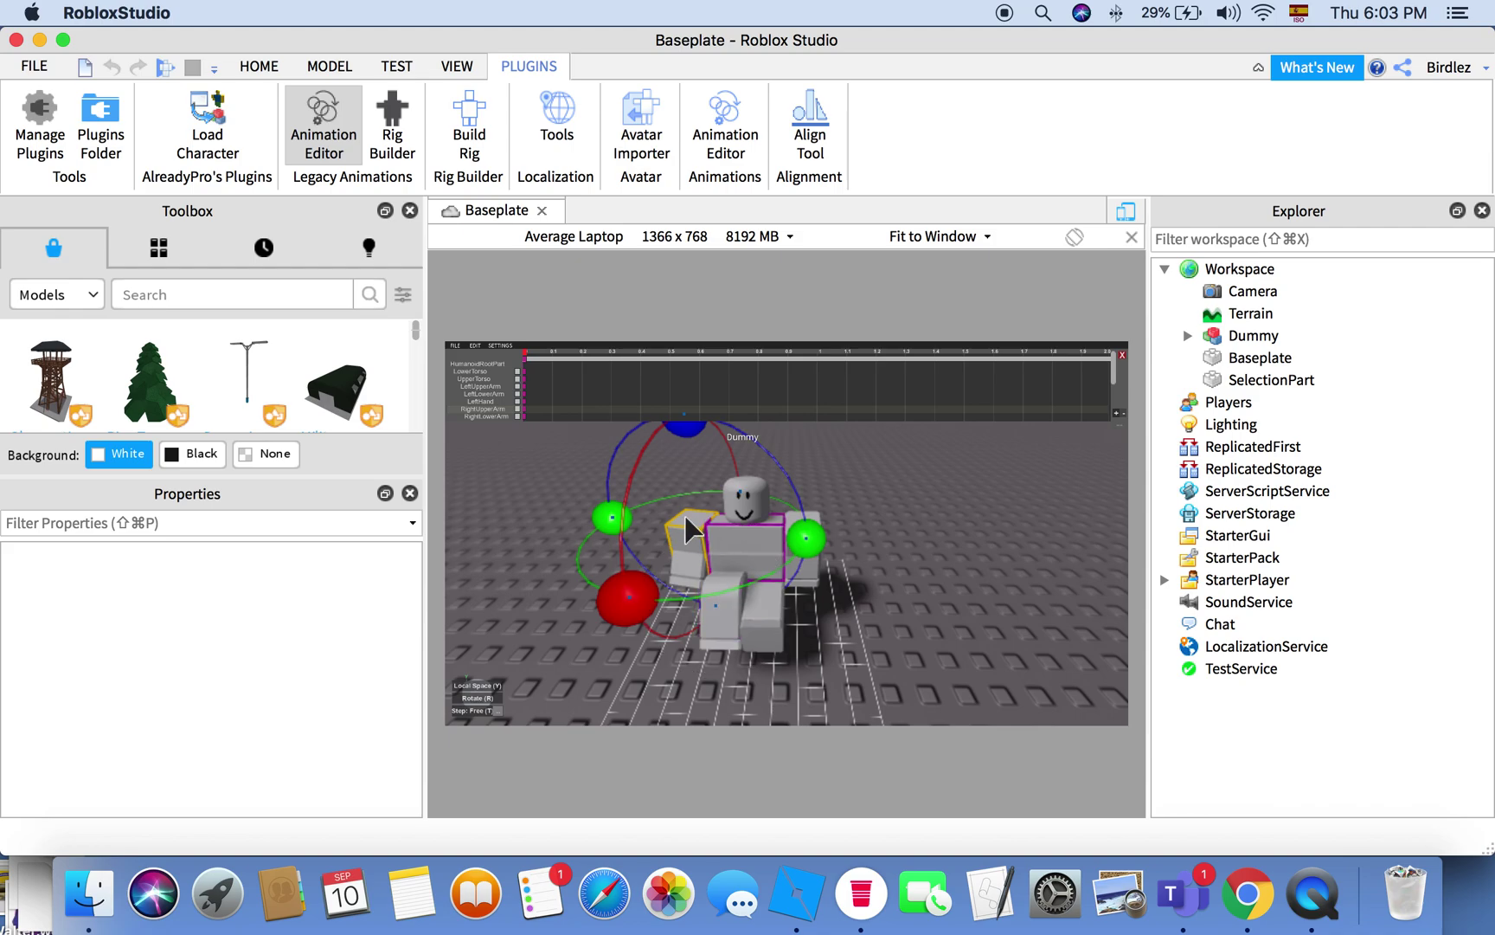
{"action": "right_click_drag", "start_coordinate": [900, 561], "coordinate": [897, 558]}
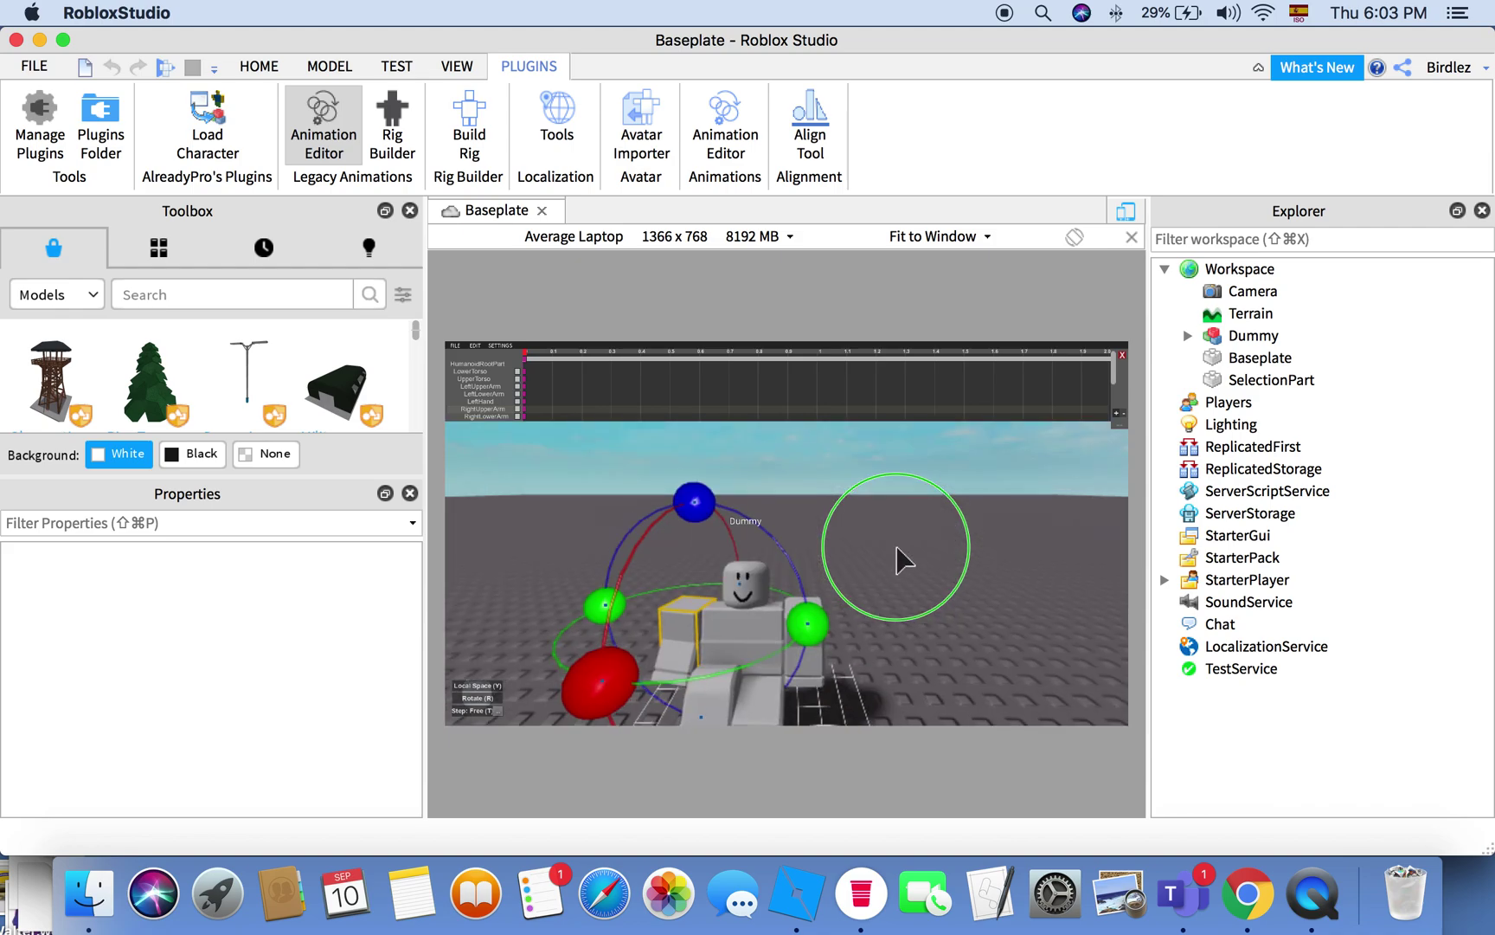
{"action": "left_click", "coordinate": [694, 500]}
{"action": "left_click_drag", "start_coordinate": [695, 500], "coordinate": [716, 507]}
{"action": "right_click_drag", "start_coordinate": [889, 599], "coordinate": [895, 597]}
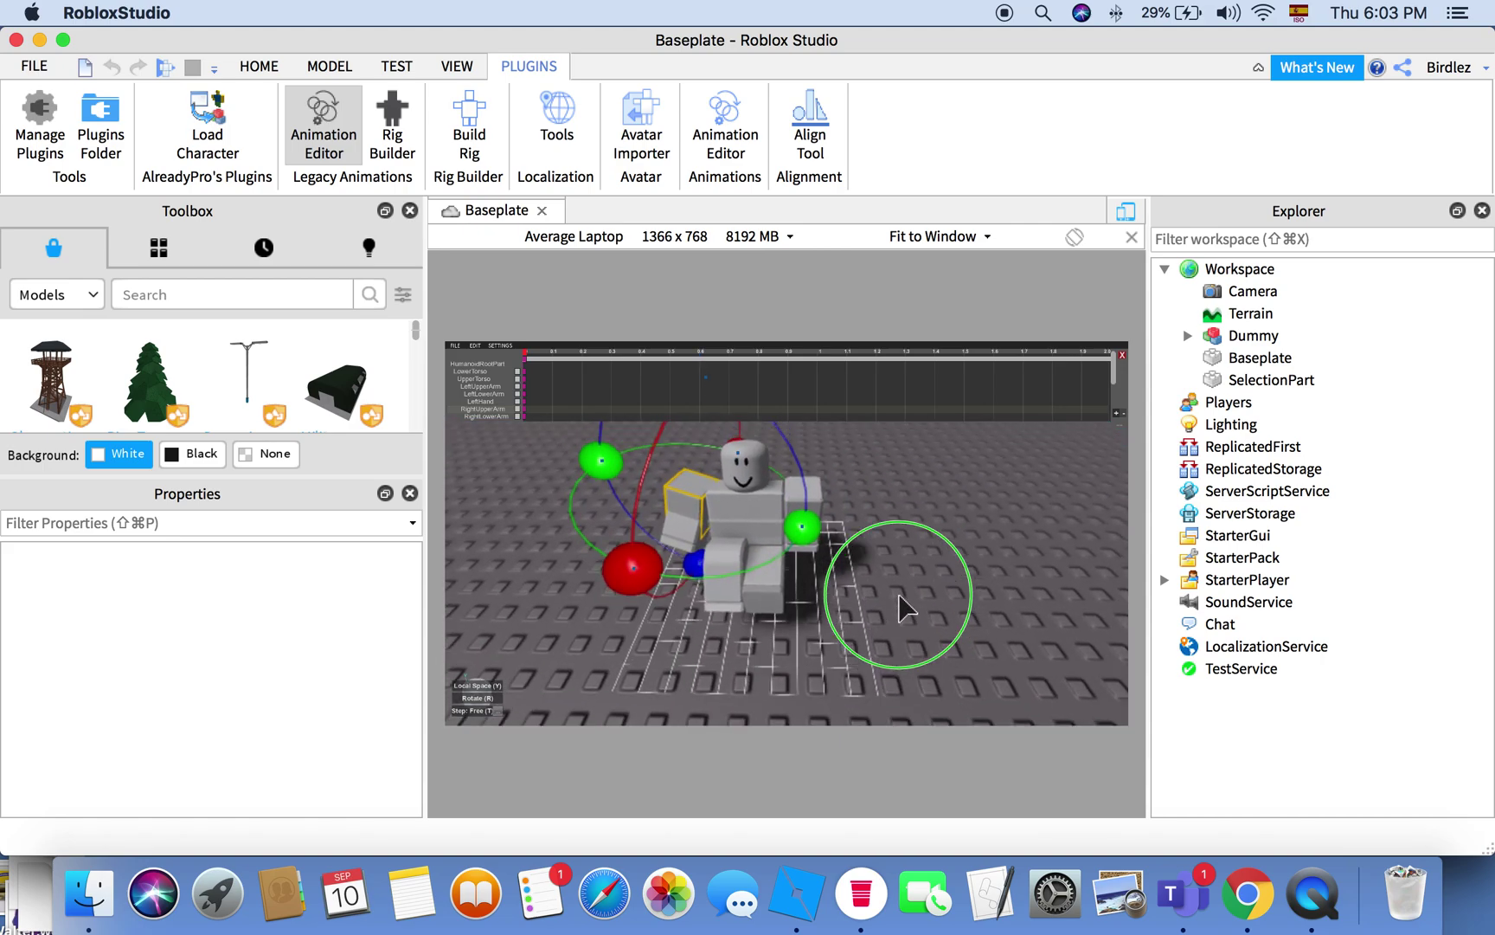
{"action": "key", "text": "r"}
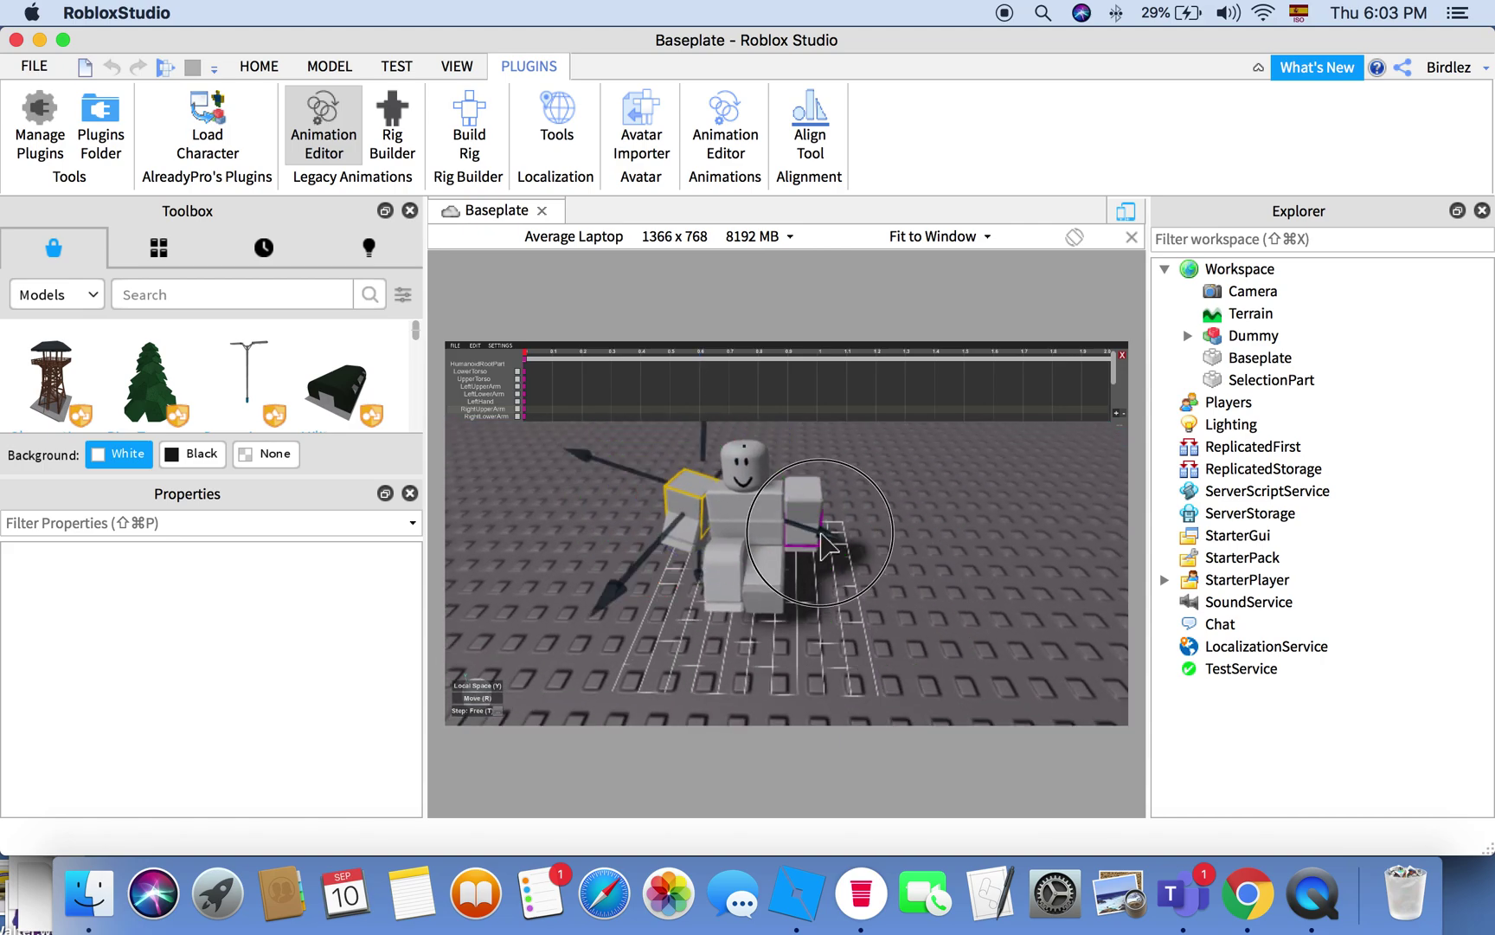
{"action": "left_click", "coordinate": [921, 580]}
Step: Tilt the dummy's head slightly downward with the rotate handles and deselect it
{"action": "right_click_drag", "start_coordinate": [922, 580], "coordinate": [919, 583]}
{"action": "scroll", "coordinate": [921, 579], "scroll_direction": "up", "scroll_amount": 5}
{"action": "scroll", "coordinate": [922, 580], "scroll_direction": "down", "scroll_amount": 5}
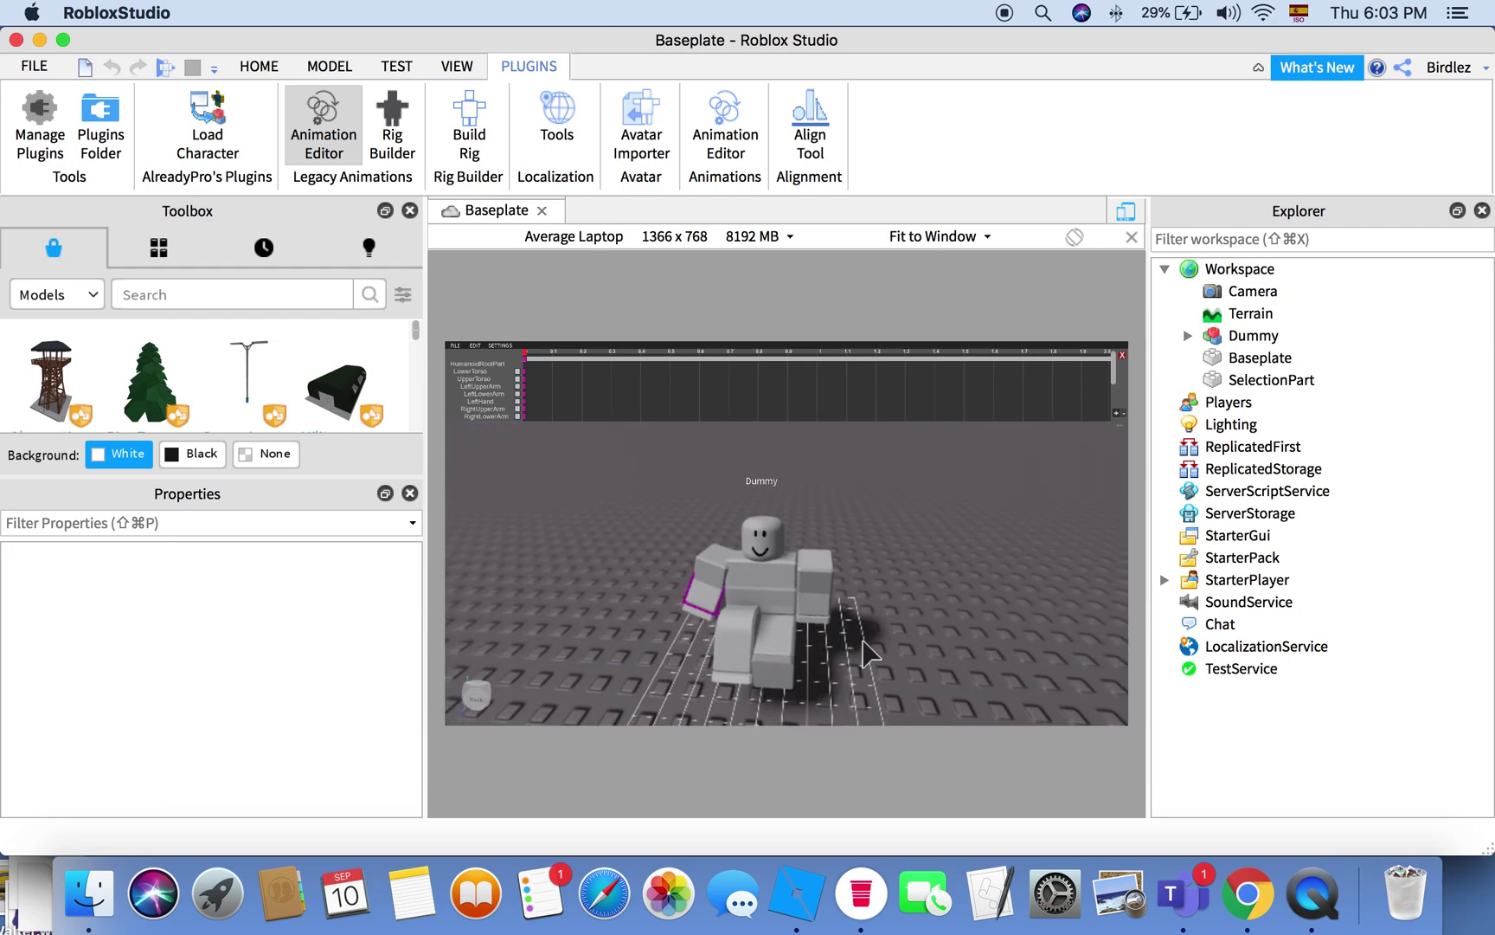
{"action": "left_click", "coordinate": [752, 546]}
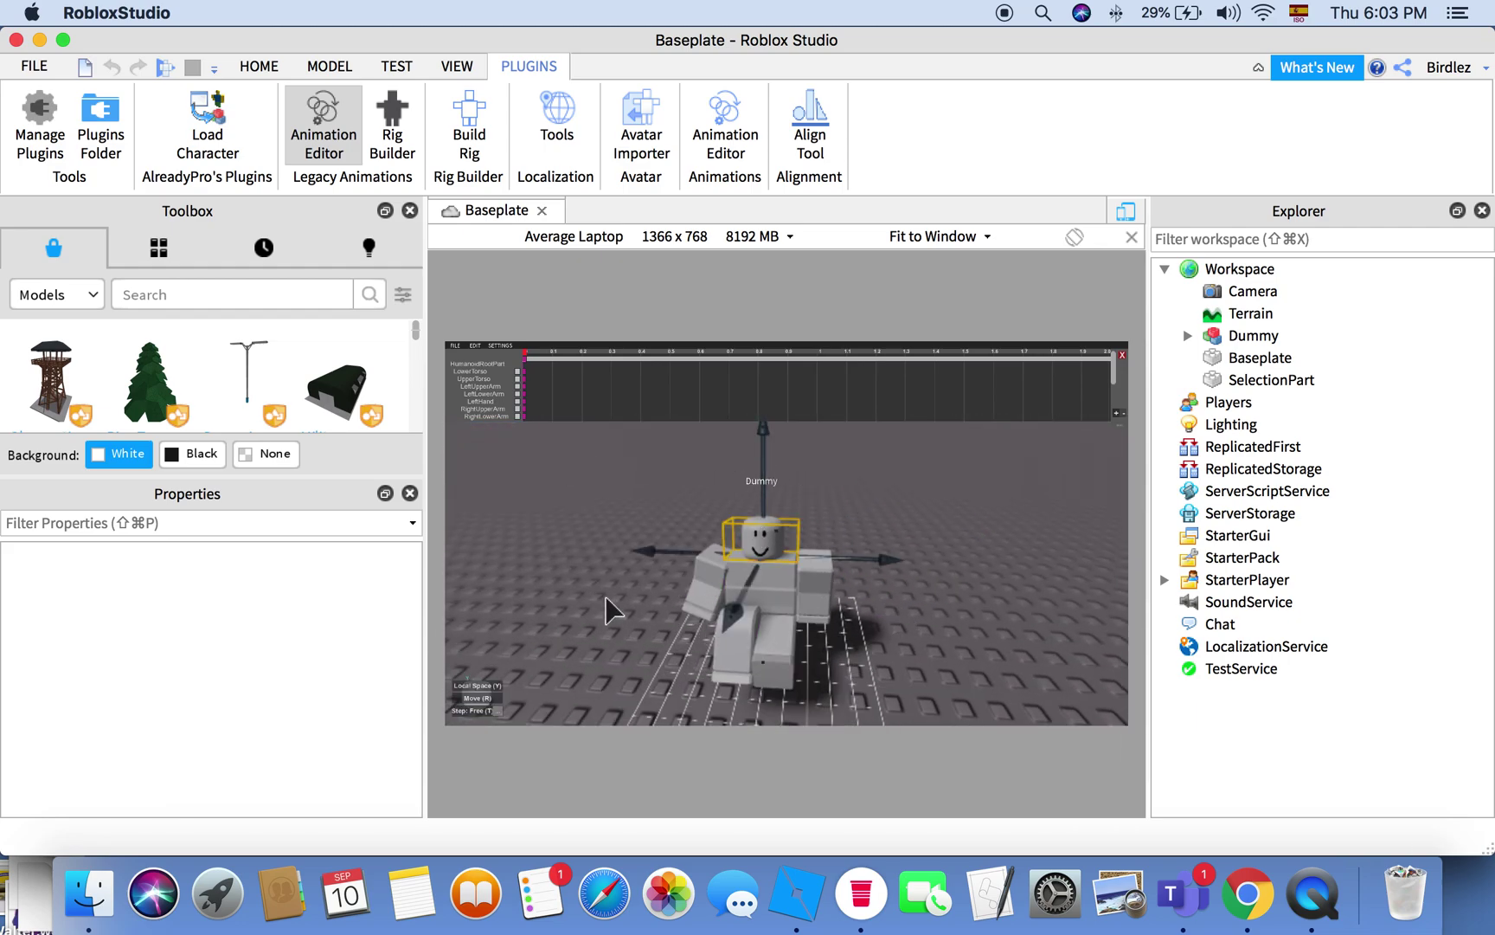
{"action": "key", "text": "r"}
{"action": "left_click_drag", "start_coordinate": [740, 597], "coordinate": [737, 620]}
{"action": "left_click", "coordinate": [879, 642]}
{"action": "right_click_drag", "start_coordinate": [878, 642], "coordinate": [878, 642]}
{"action": "right_click", "coordinate": [878, 642]}
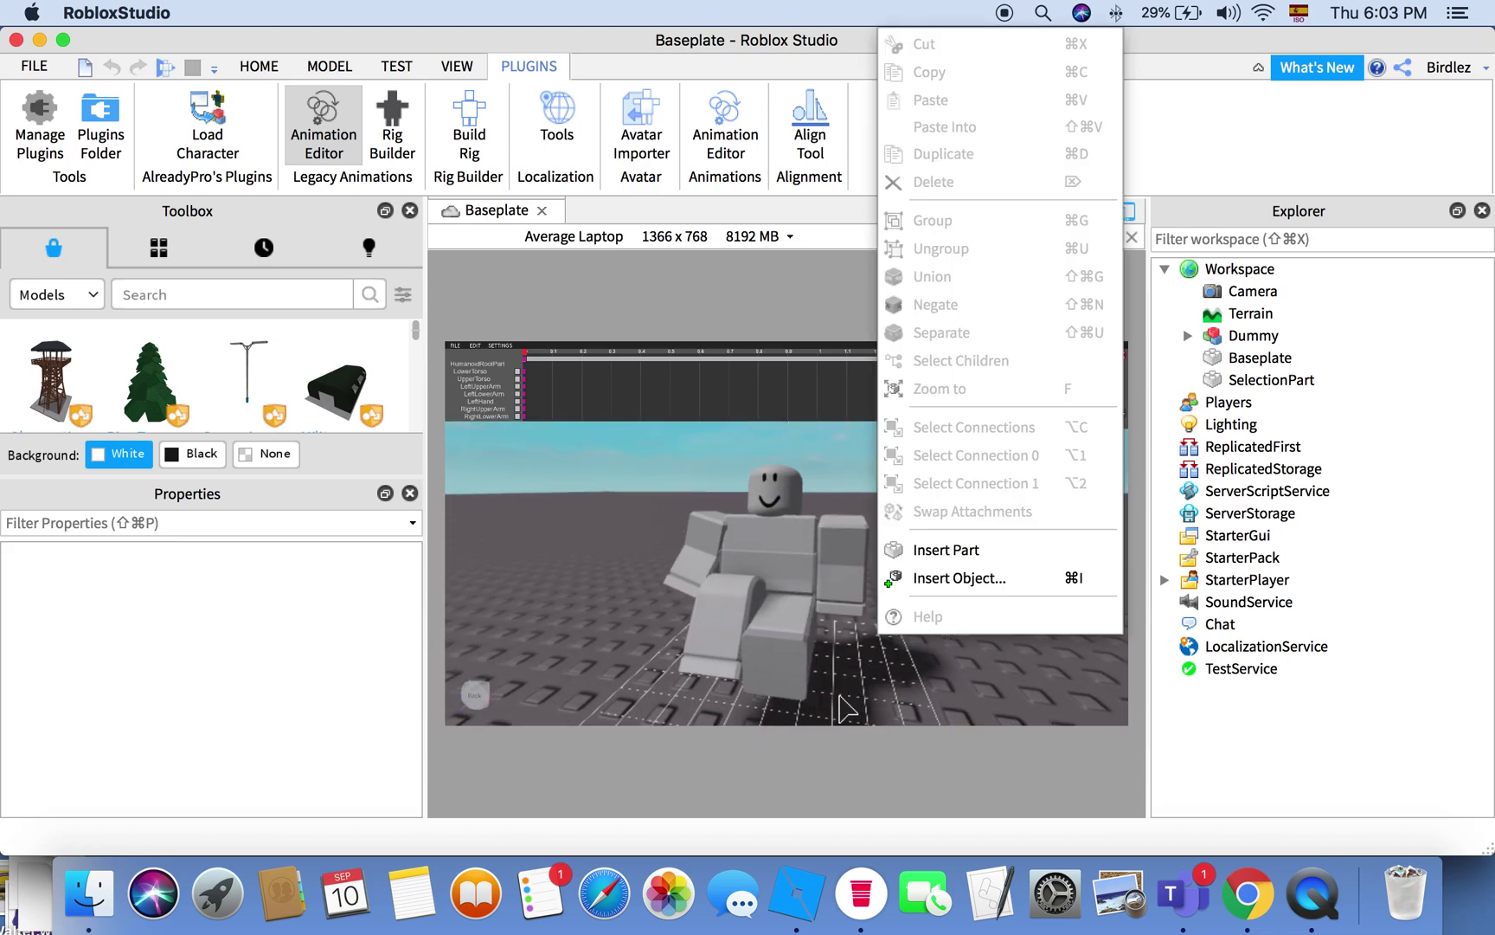
{"action": "left_click", "coordinate": [897, 676]}
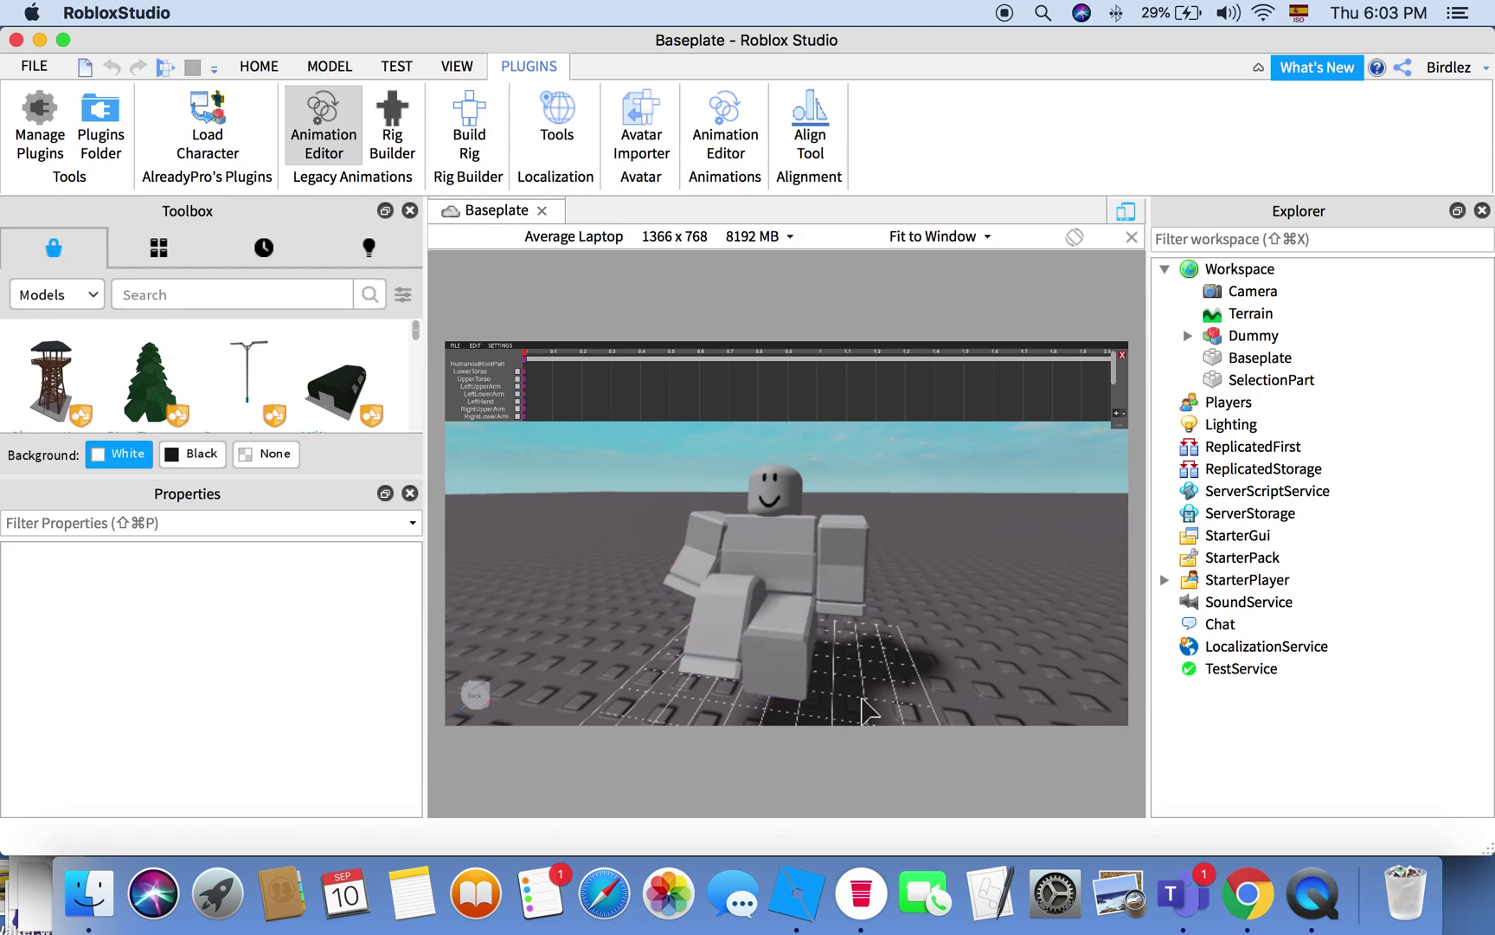
{"action": "right_click_drag", "start_coordinate": [892, 642], "coordinate": [891, 642]}
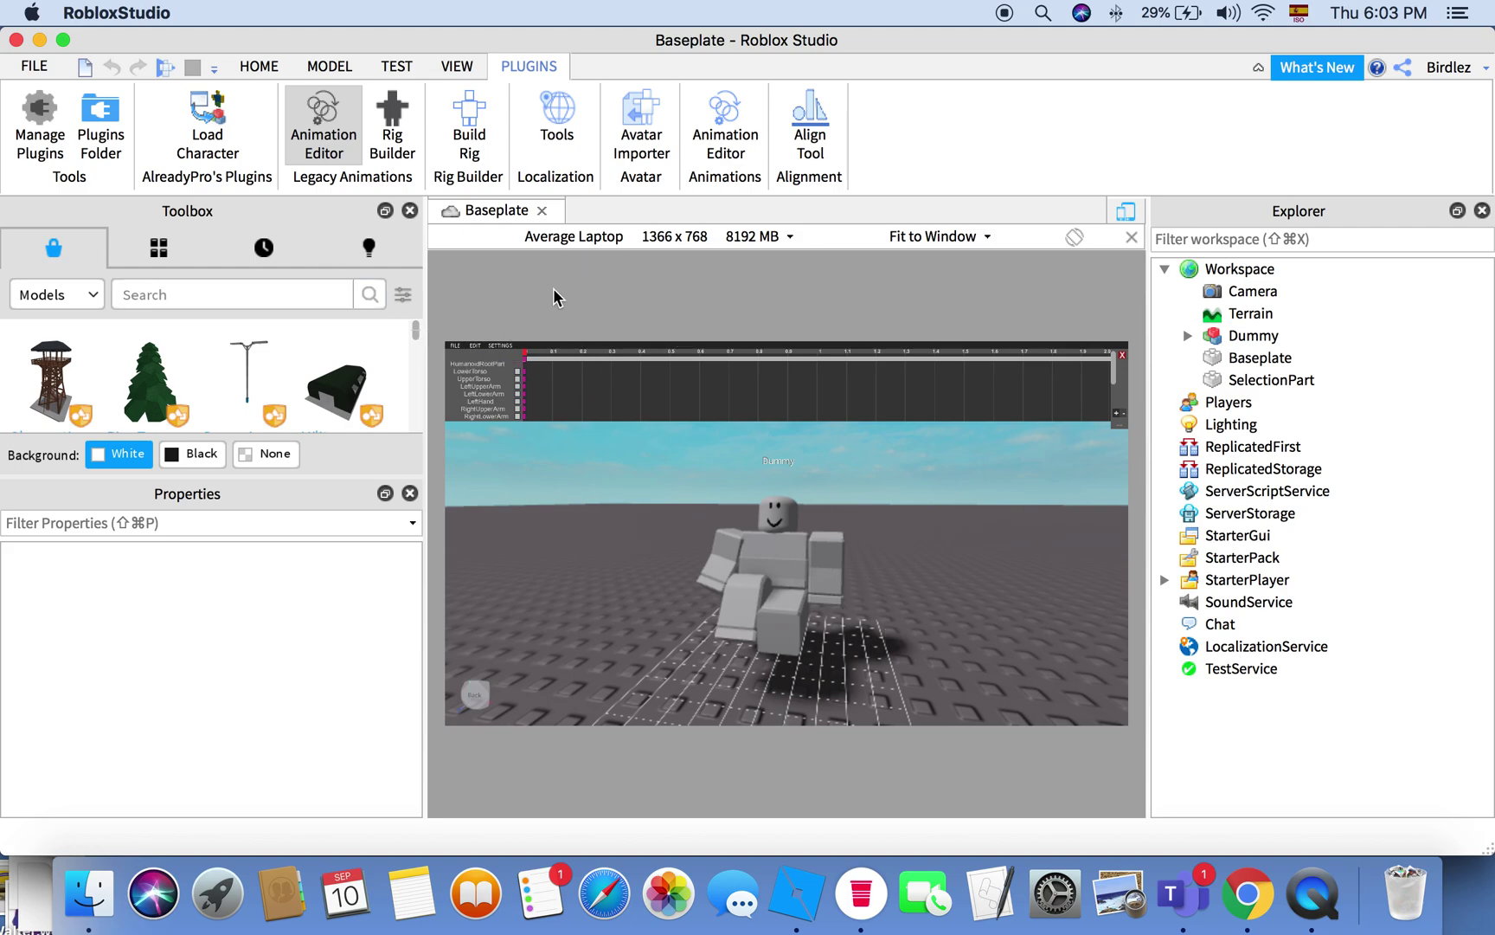
Step: Enable looping for the animation and set its priority to Idle
{"action": "left_click", "coordinate": [475, 347]}
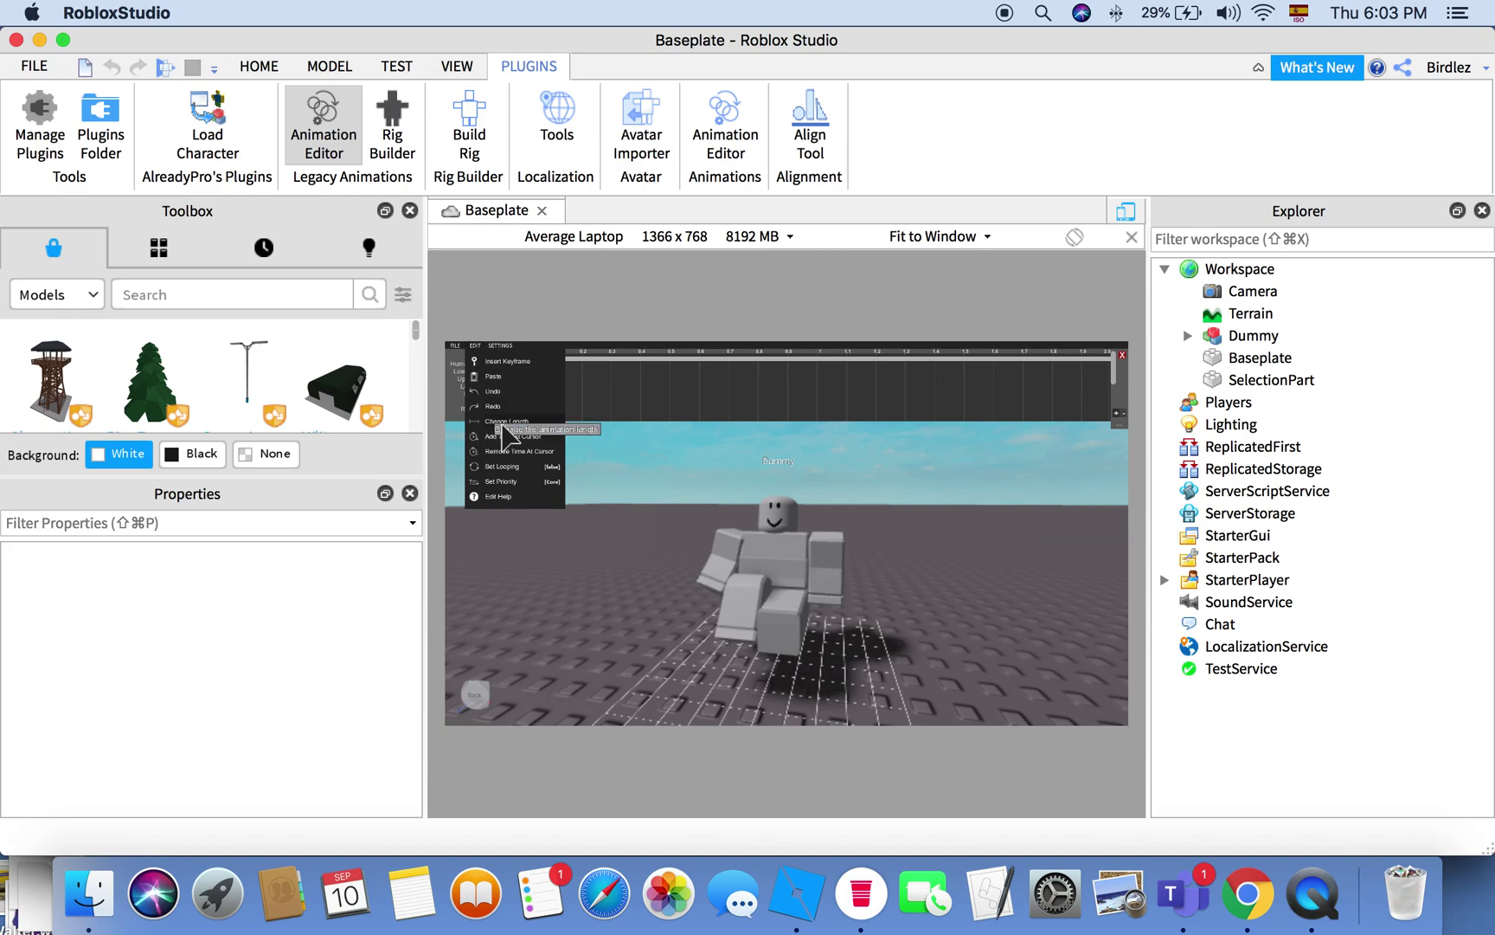
{"action": "left_click", "coordinate": [498, 467]}
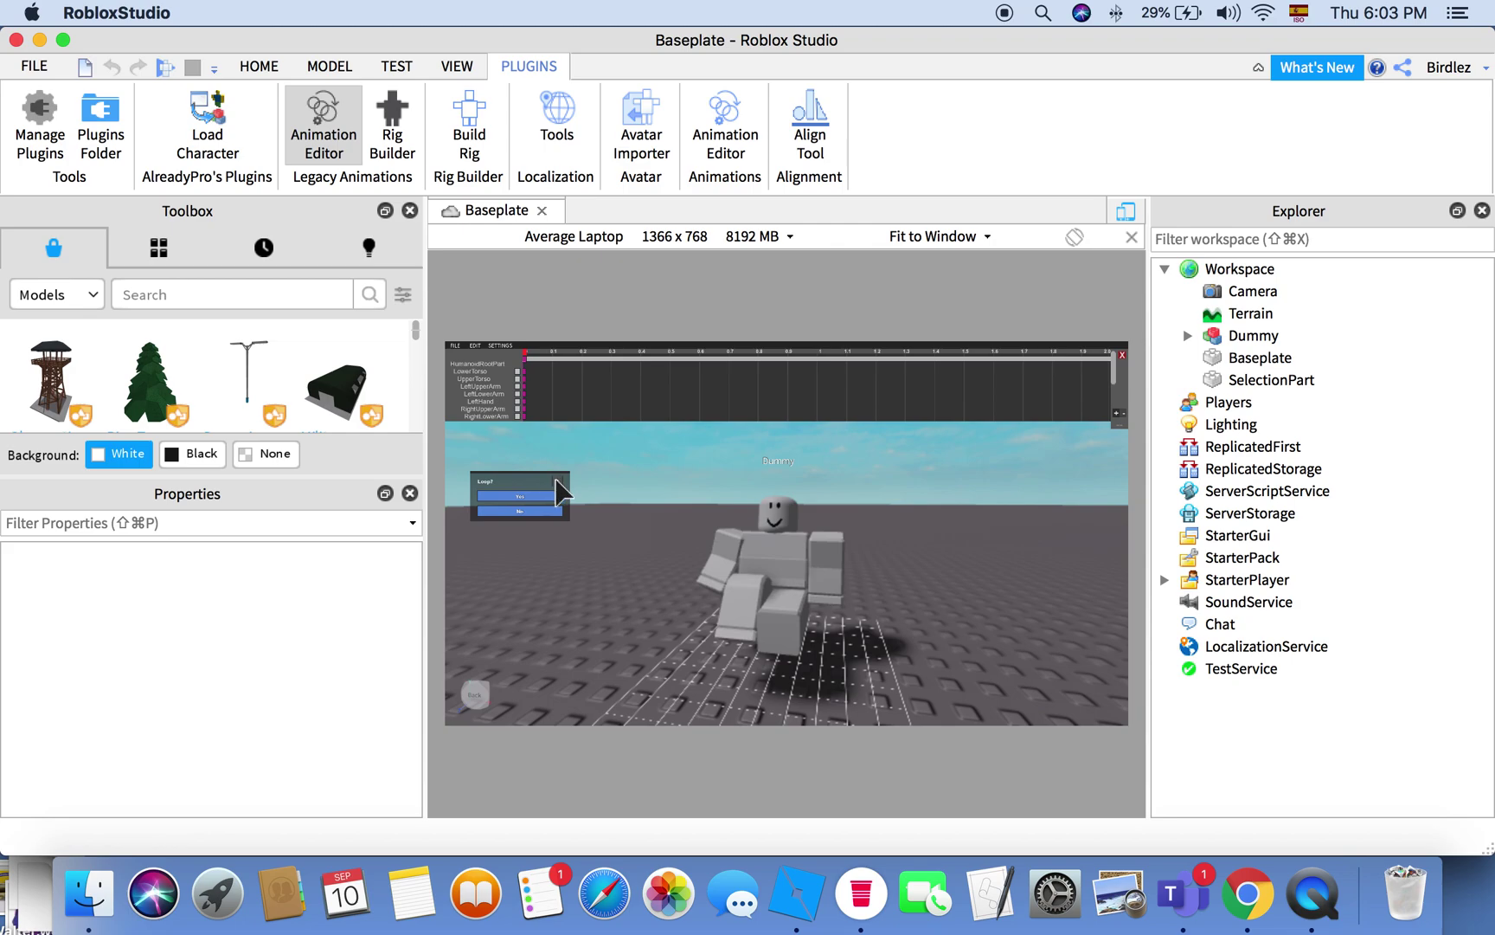
{"action": "left_click", "coordinate": [511, 496]}
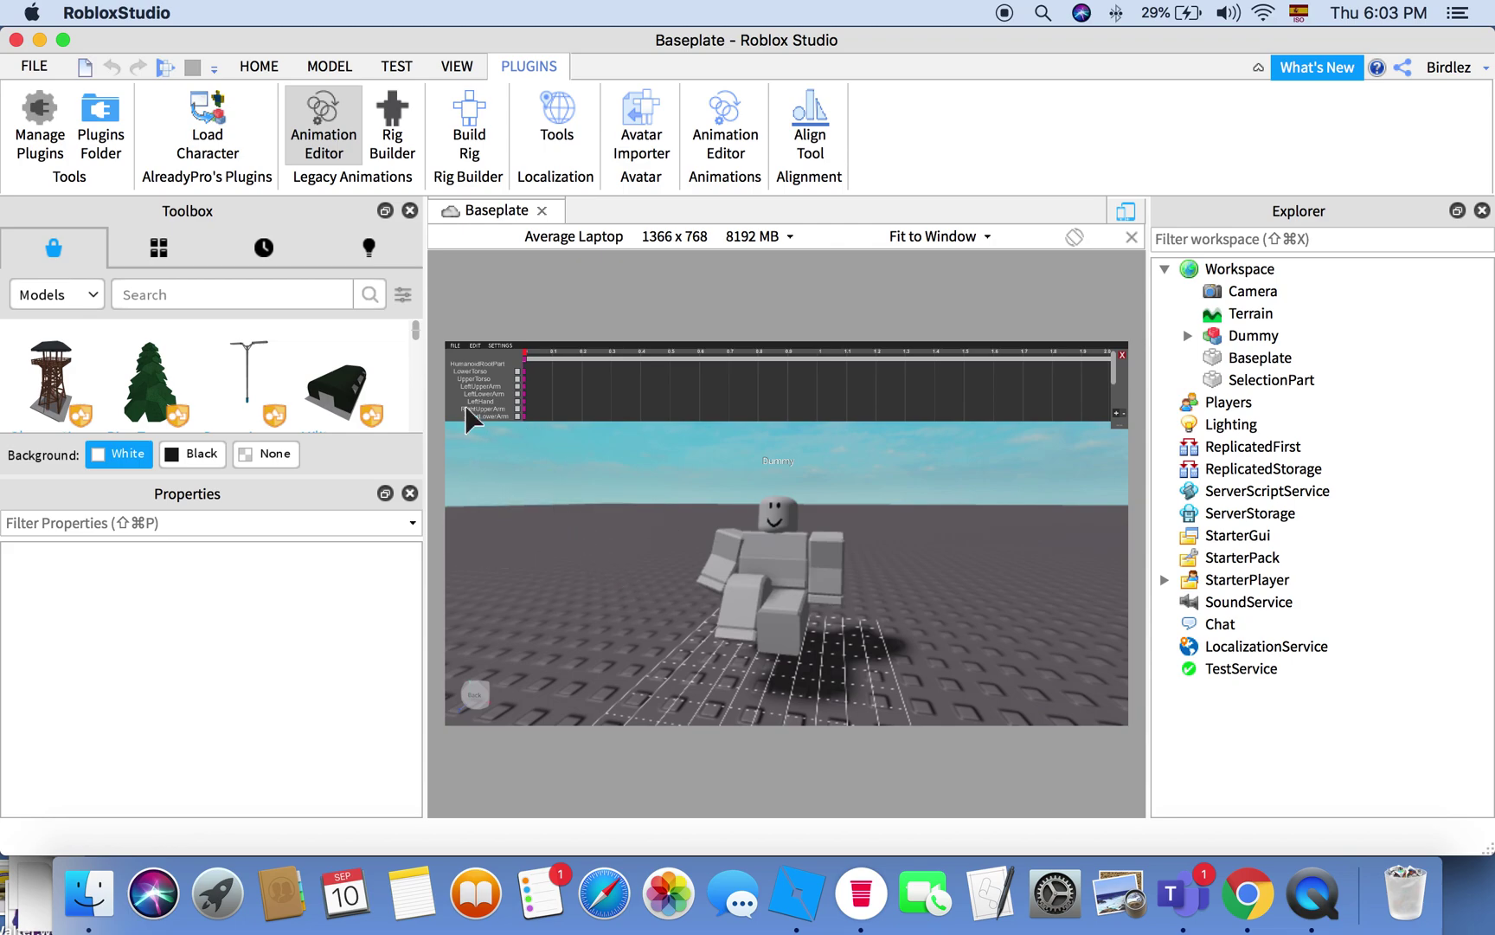
{"action": "left_click", "coordinate": [475, 345]}
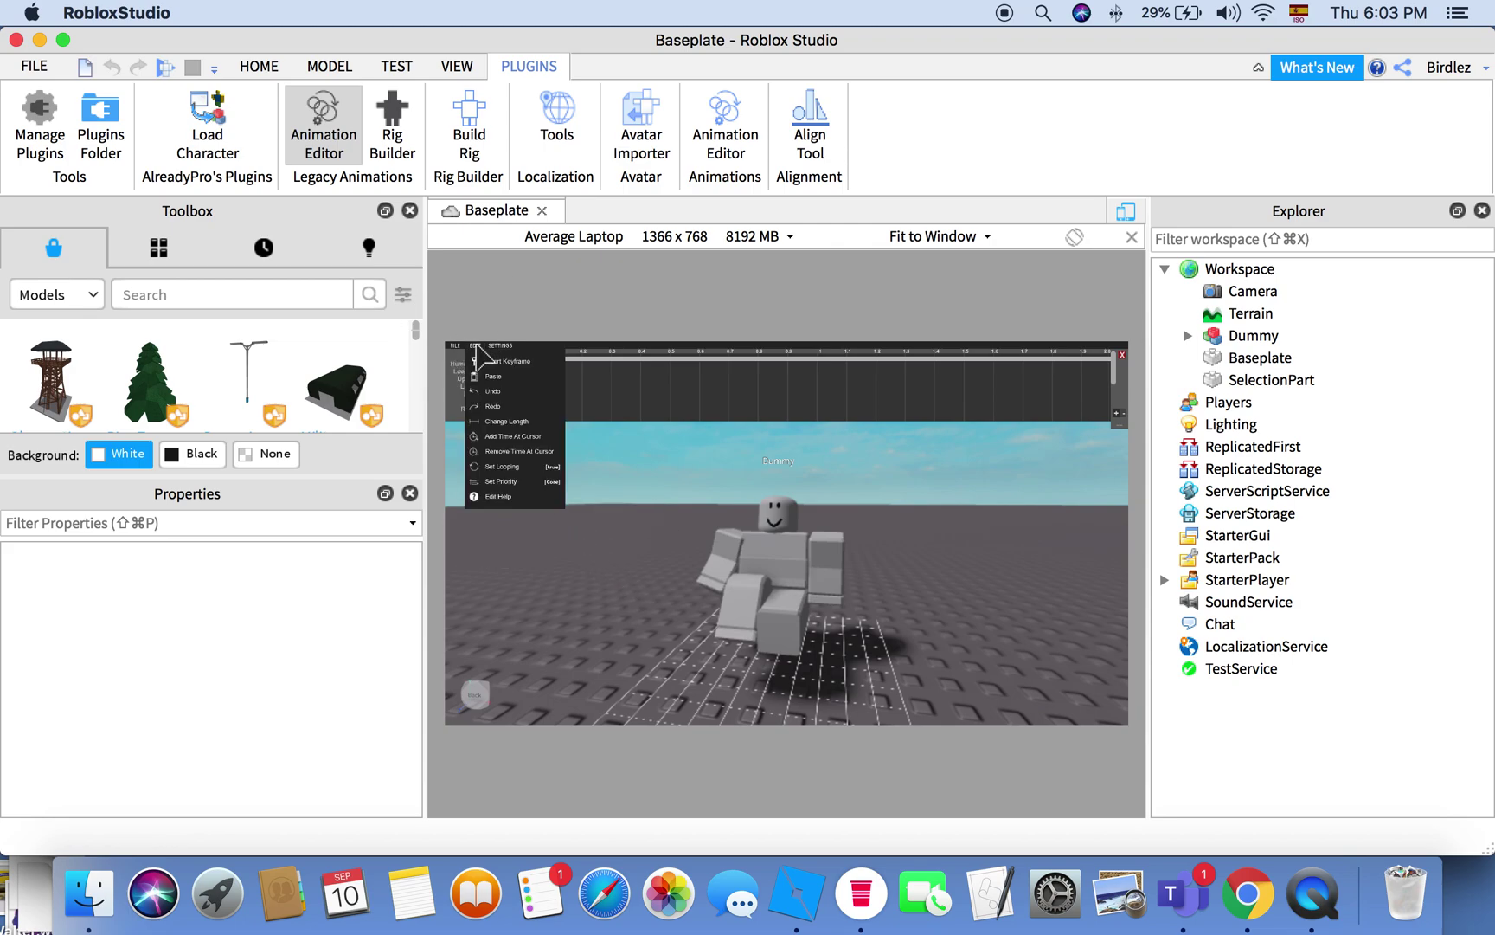
{"action": "left_click", "coordinate": [502, 481]}
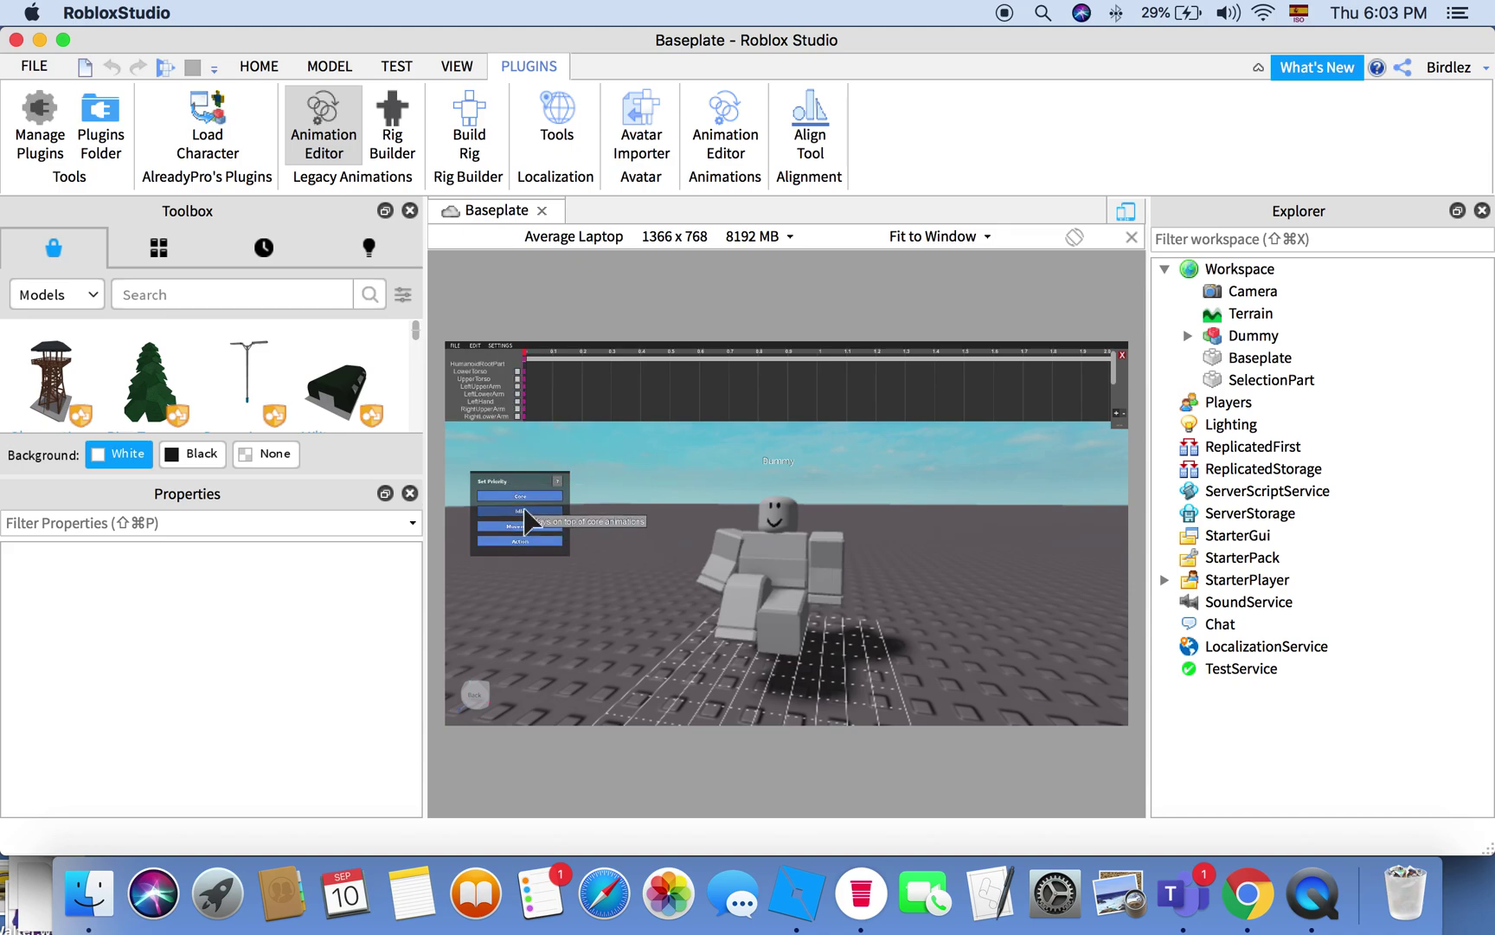
{"action": "left_click", "coordinate": [525, 510]}
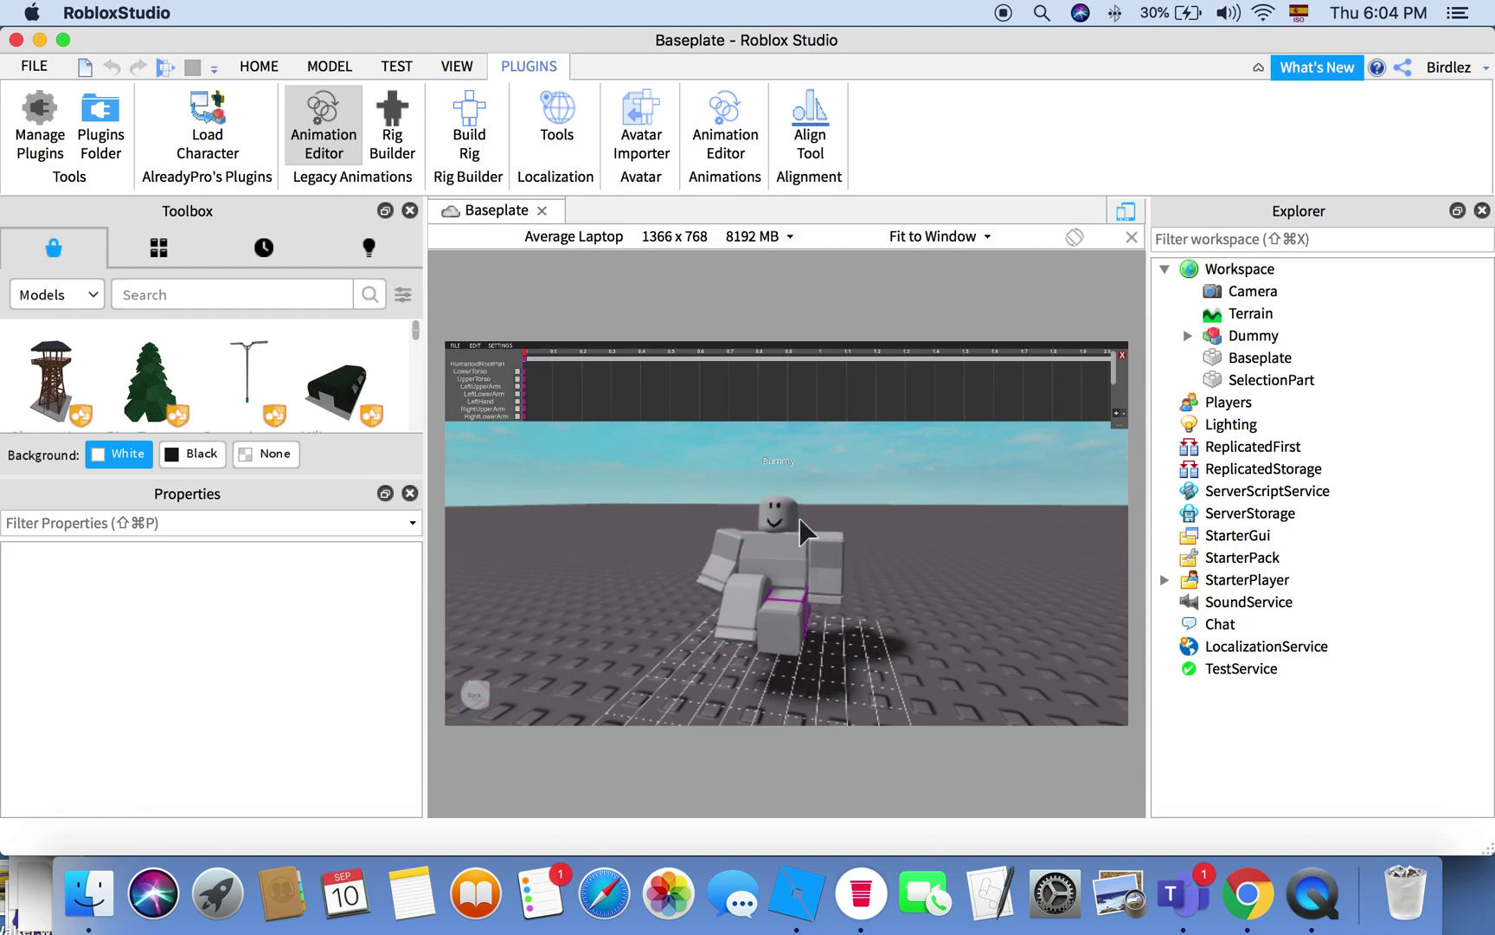
Step: Export the animation as a new Roblox asset titled "asdfghjkjl,mnn mbngvchfdtf" and submit it
{"action": "left_click", "coordinate": [456, 349]}
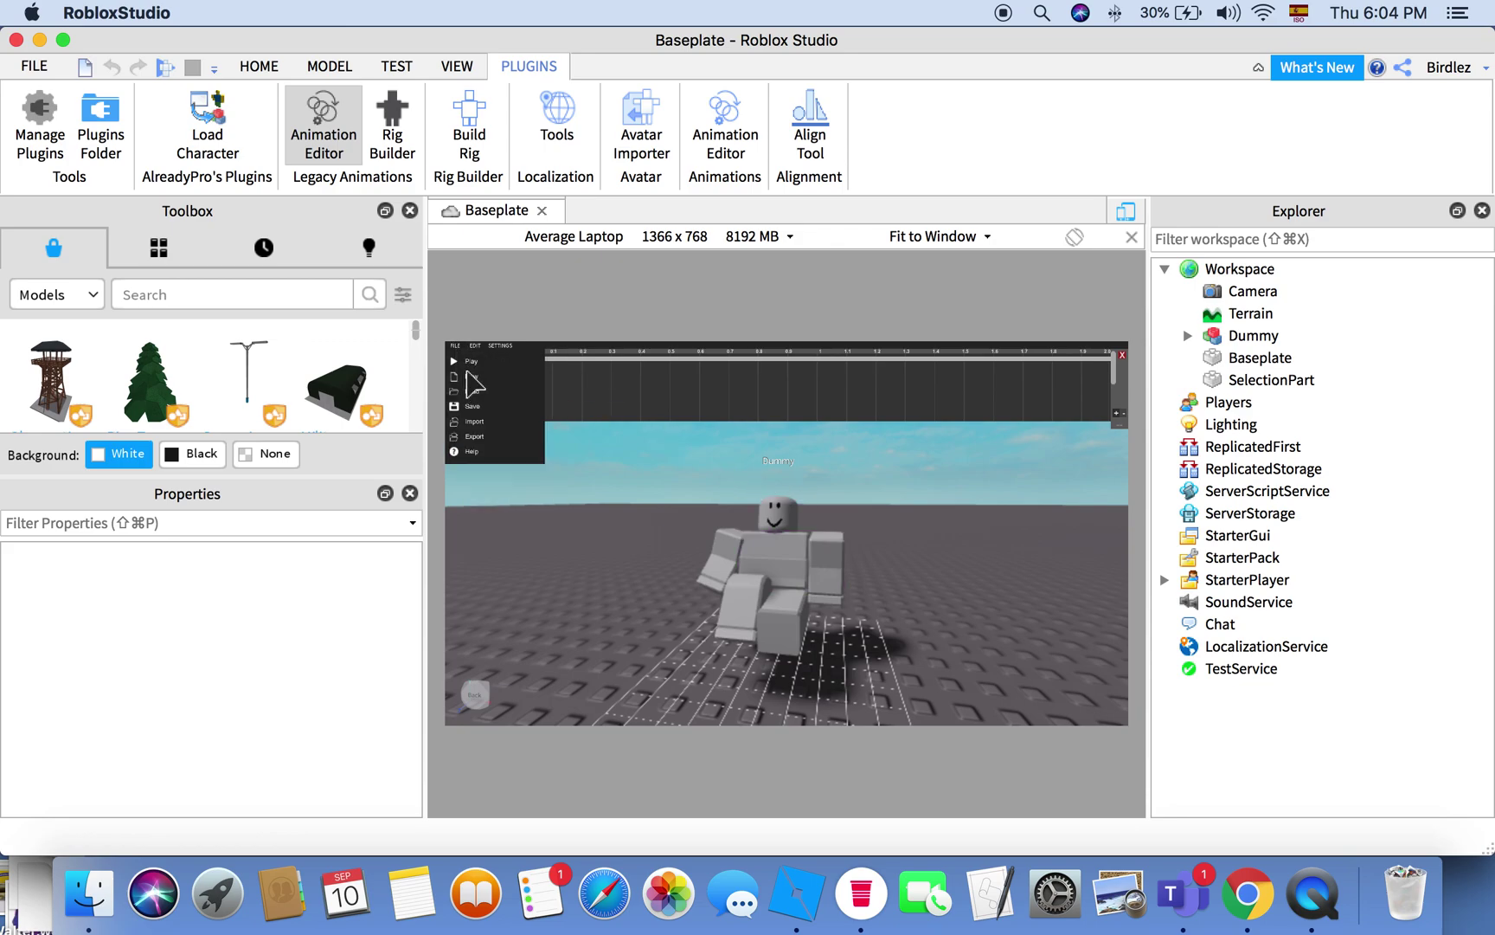
{"action": "left_click", "coordinate": [485, 437]}
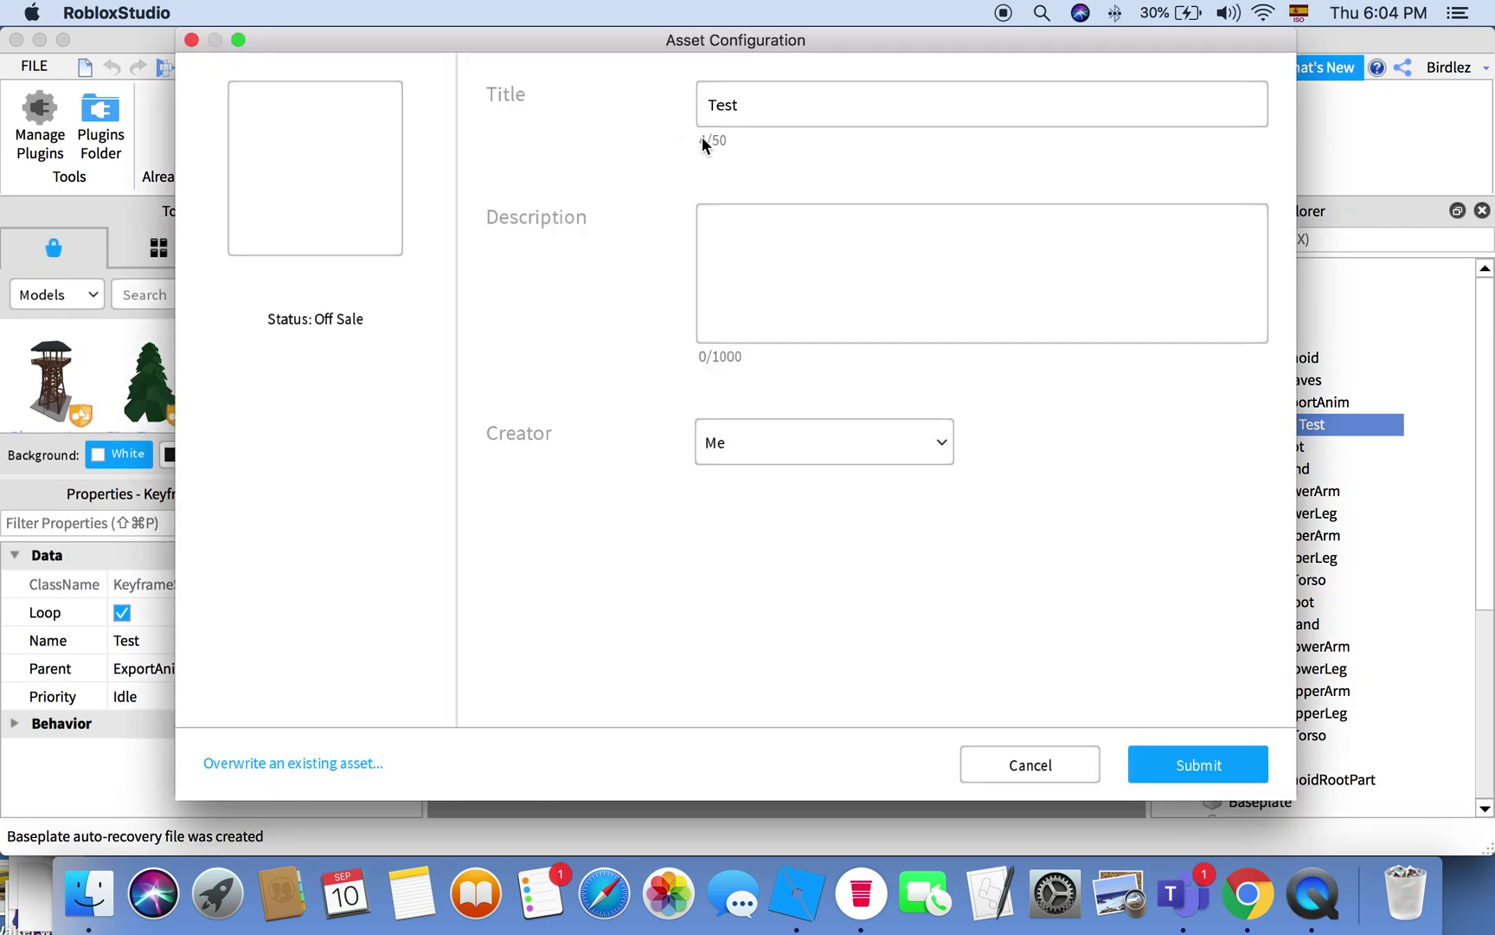
{"action": "left_click", "coordinate": [791, 104]}
{"action": "left_click_drag", "start_coordinate": [724, 108], "coordinate": [703, 108]}
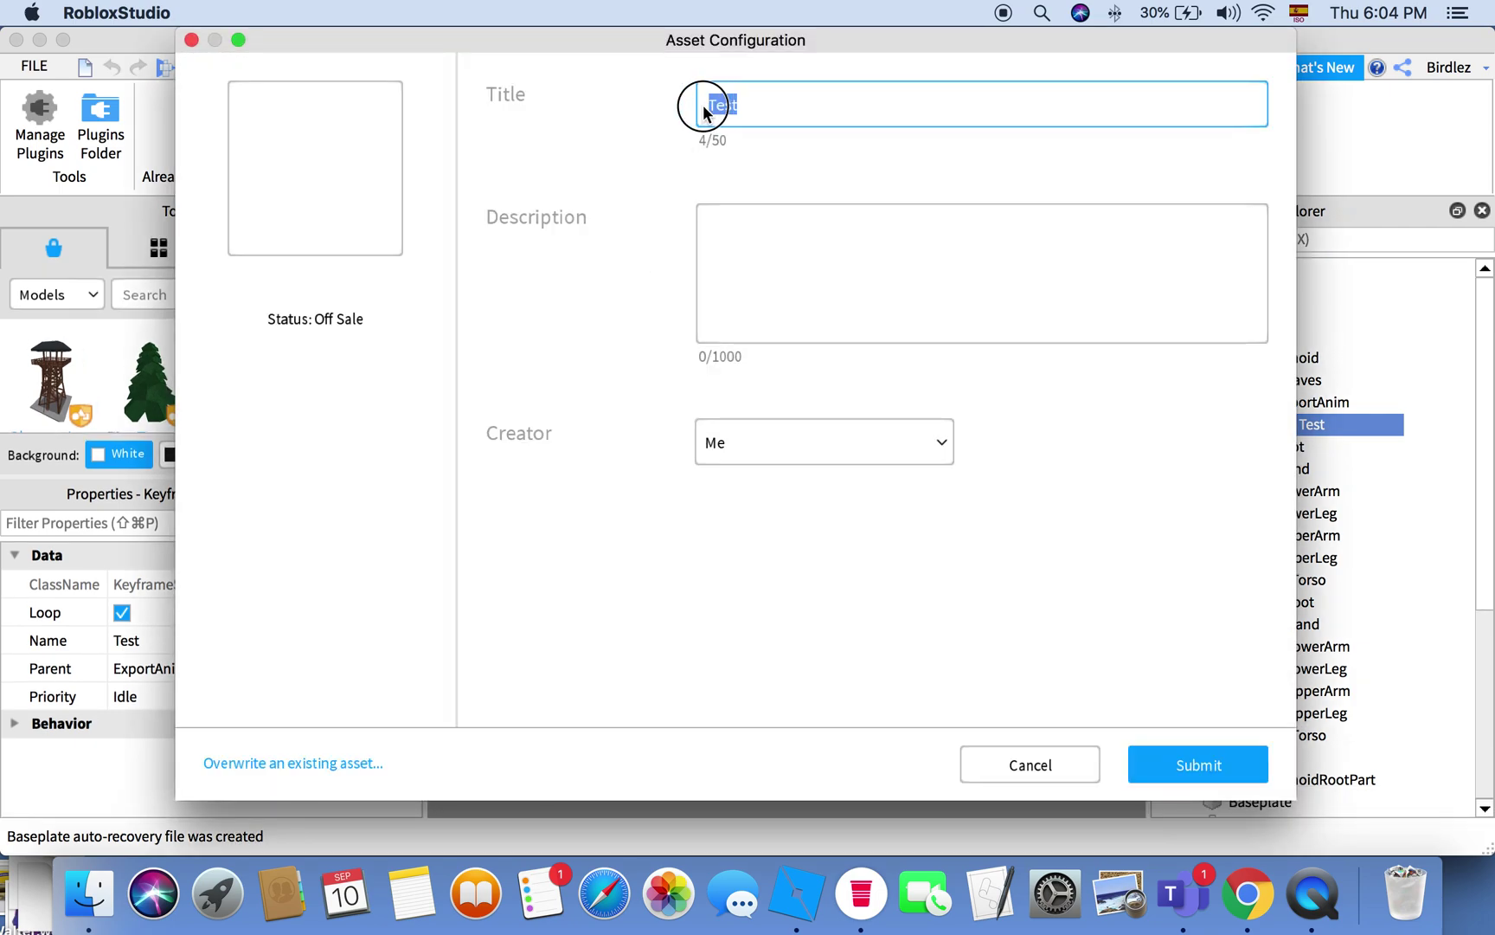
{"action": "key", "text": "BackSpace"}
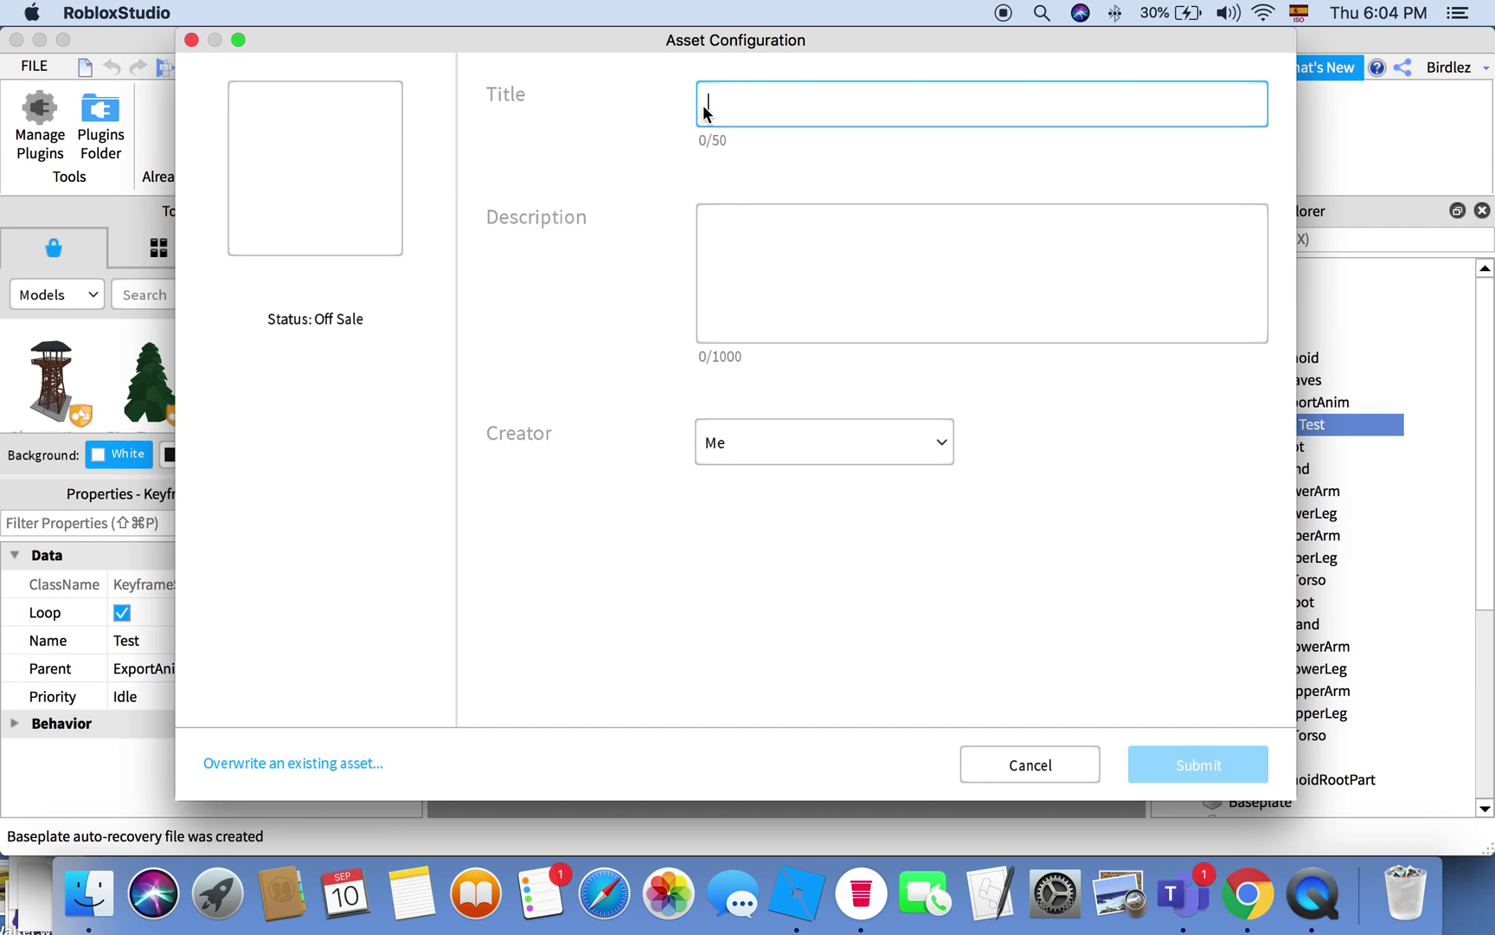
{"action": "type", "text": "asdfghjkjl,mnn mbngvchfdtf"}
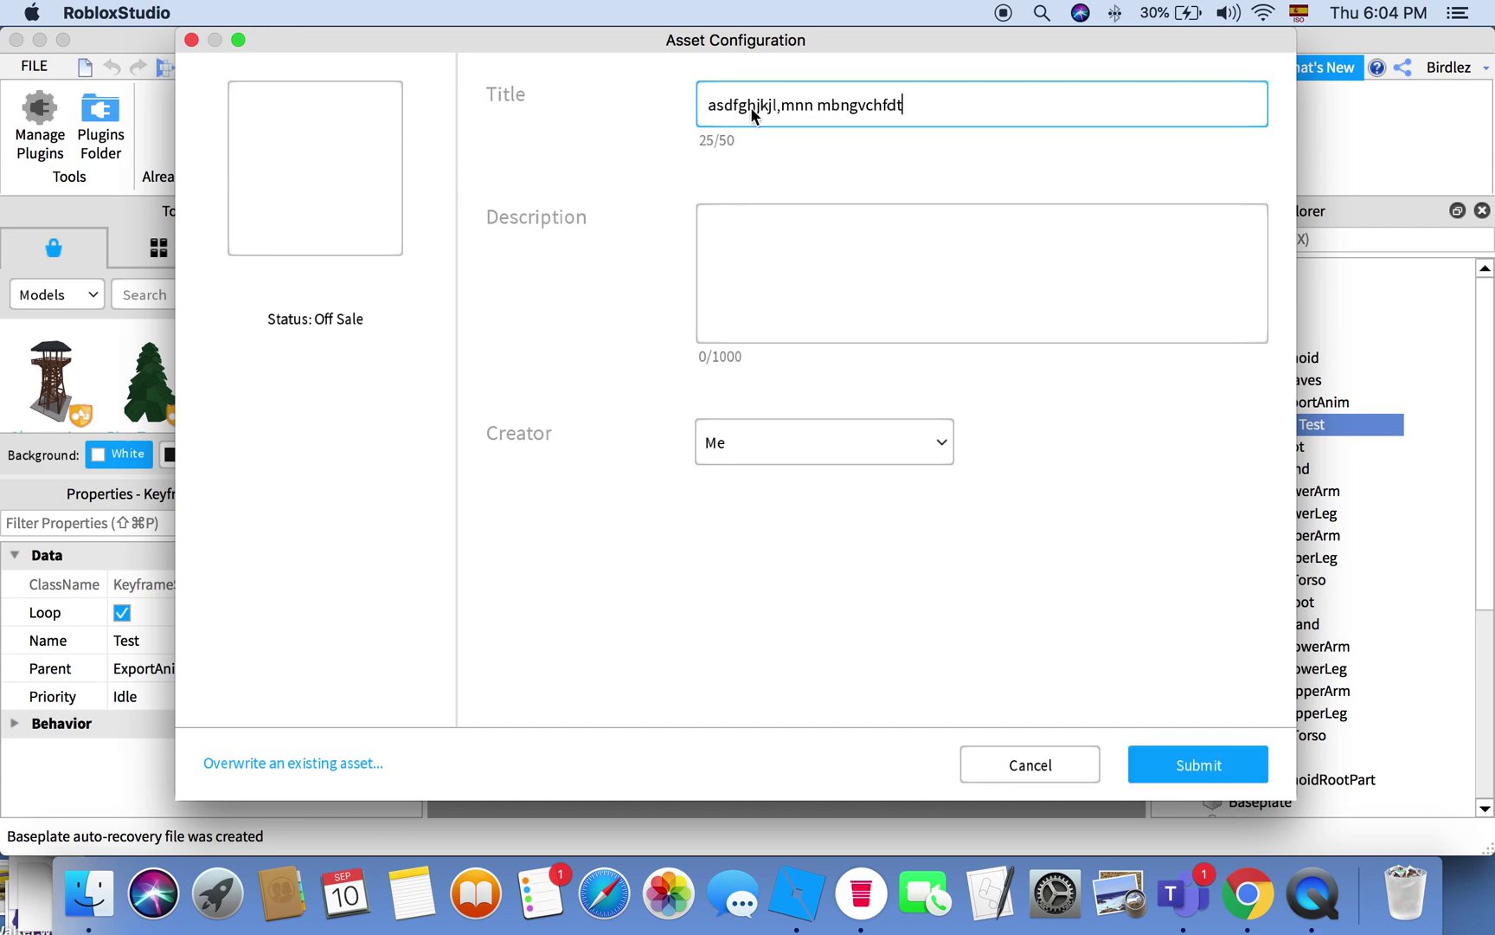
{"action": "mouse_move", "coordinate": [922, 105]}
{"action": "left_mouse_down"}
{"action": "mouse_move", "coordinate": [861, 104]}
{"action": "mouse_move", "coordinate": [934, 112]}
{"action": "left_mouse_up"}
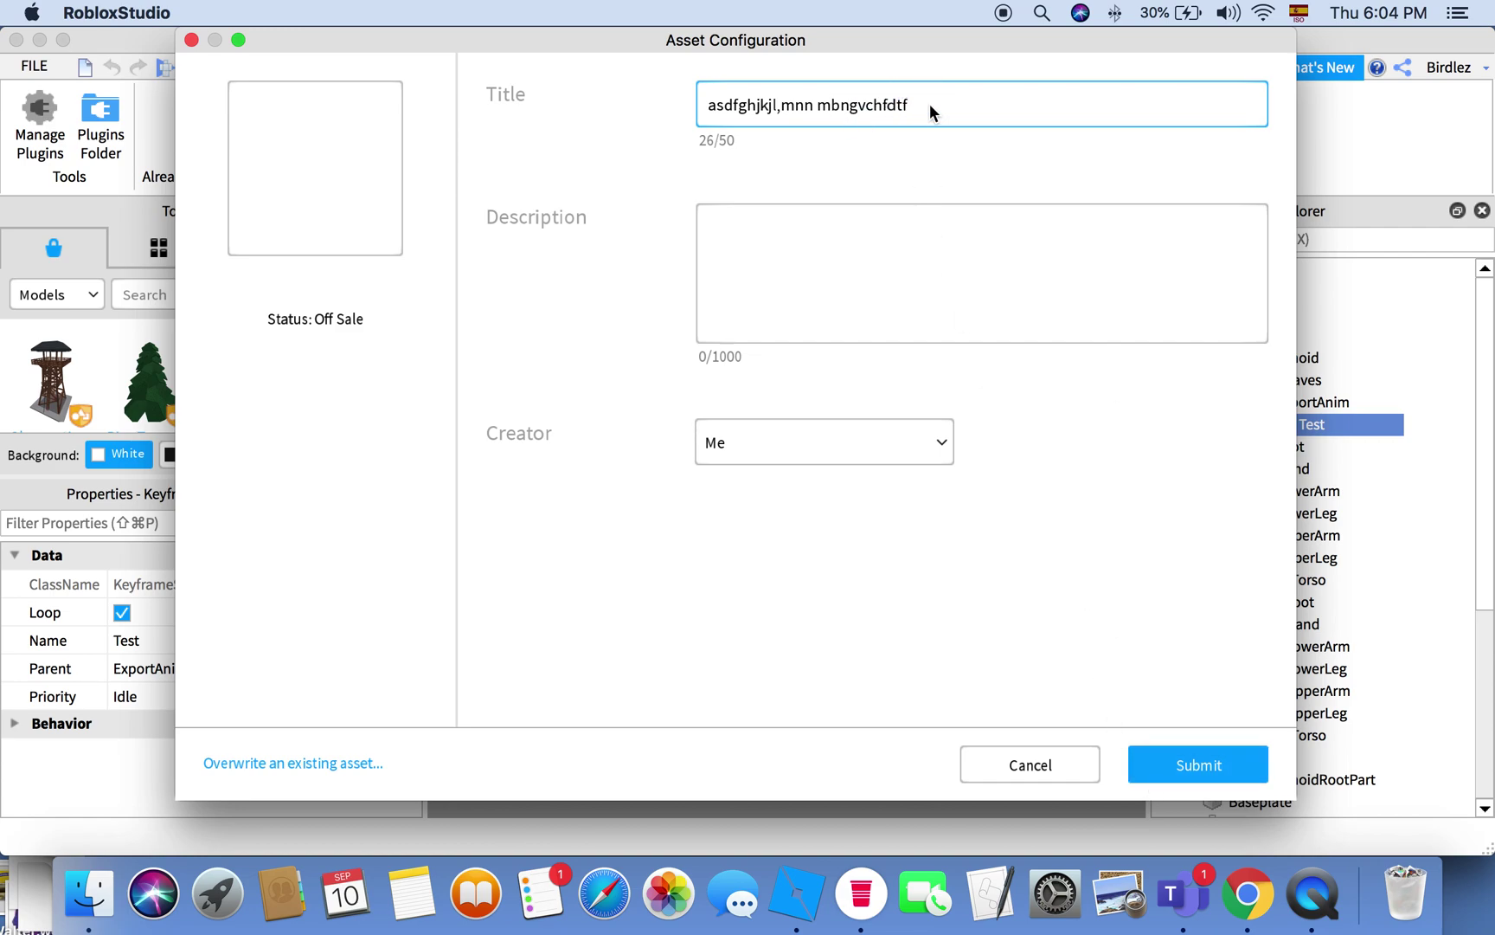
{"action": "left_click", "coordinate": [1180, 766]}
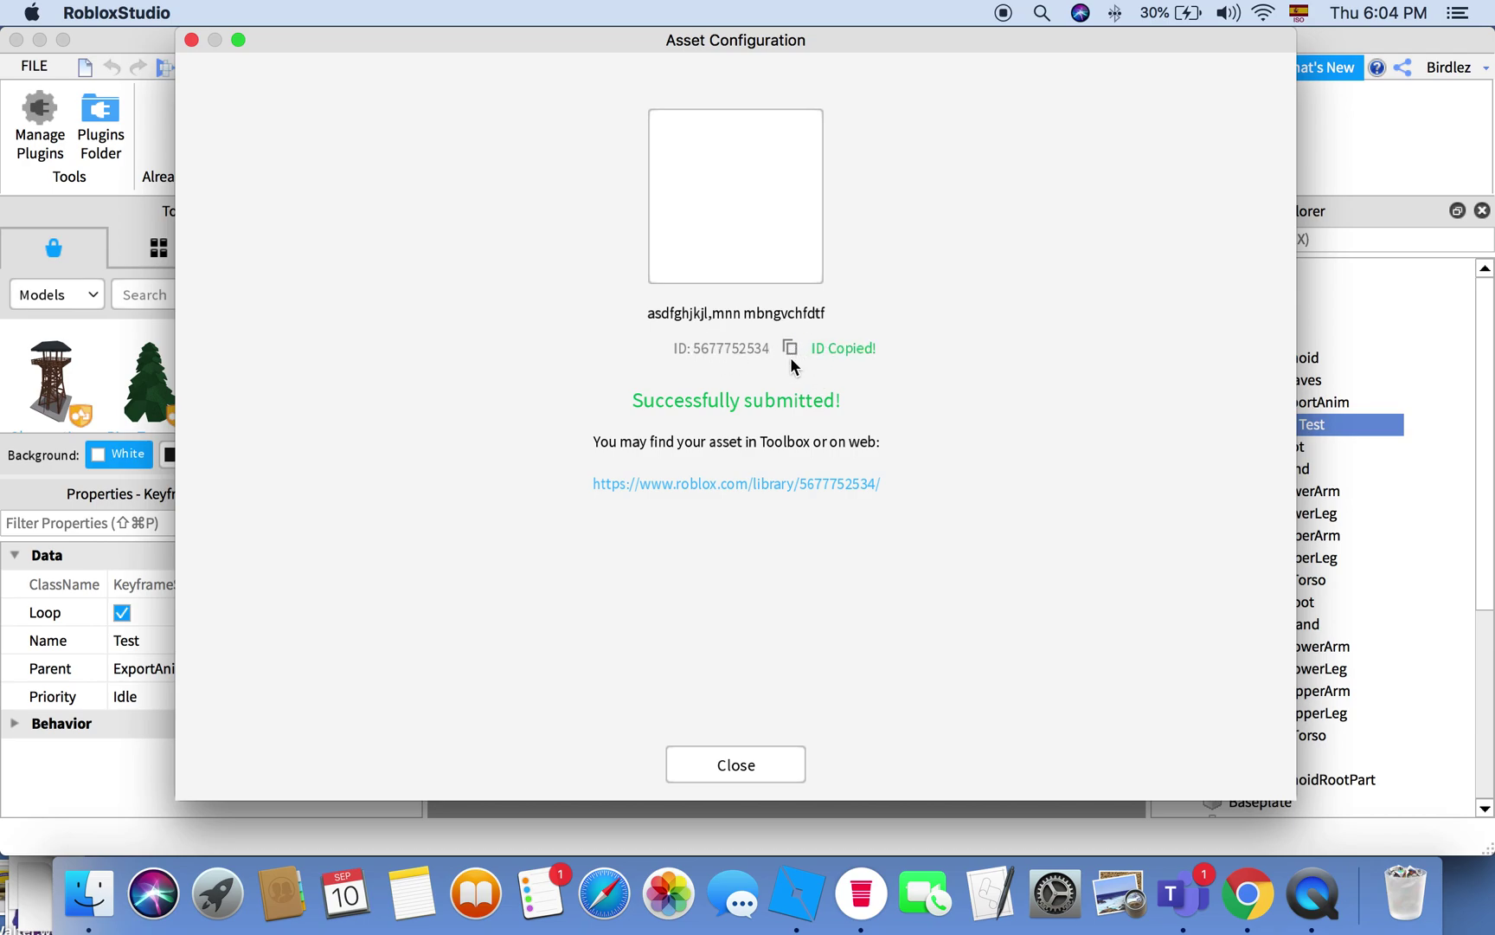
Step: View the submitted asset's web page in Chrome, highlight the asset ID in its address, and return to Roblox Studio, dismissing the submission confirmation
{"action": "left_click", "coordinate": [756, 477]}
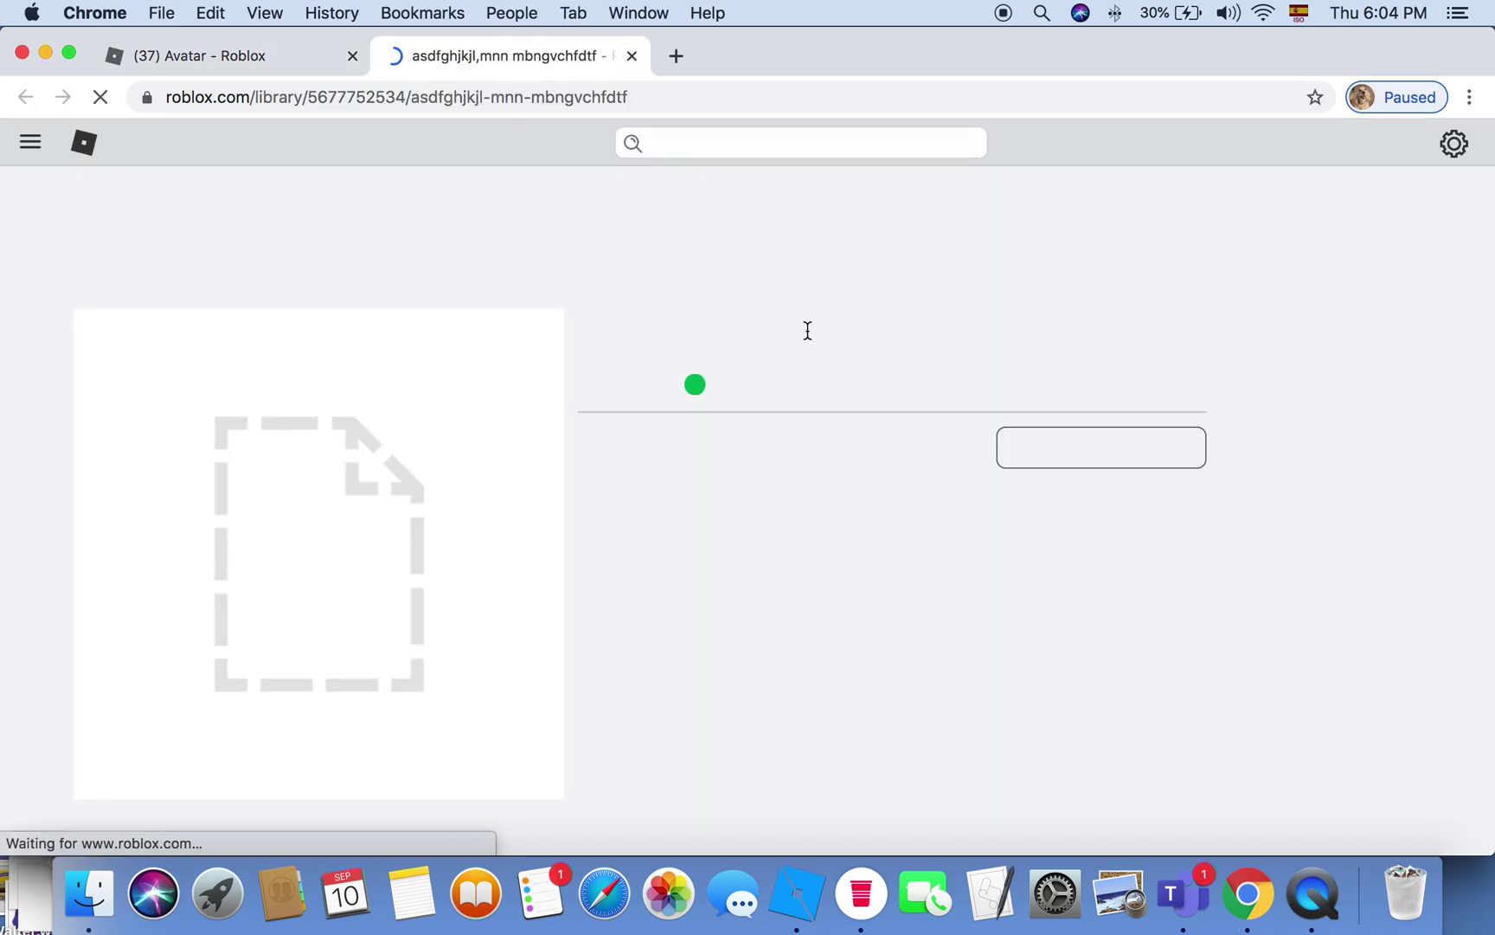
{"action": "left_click_drag", "start_coordinate": [308, 95], "coordinate": [406, 93]}
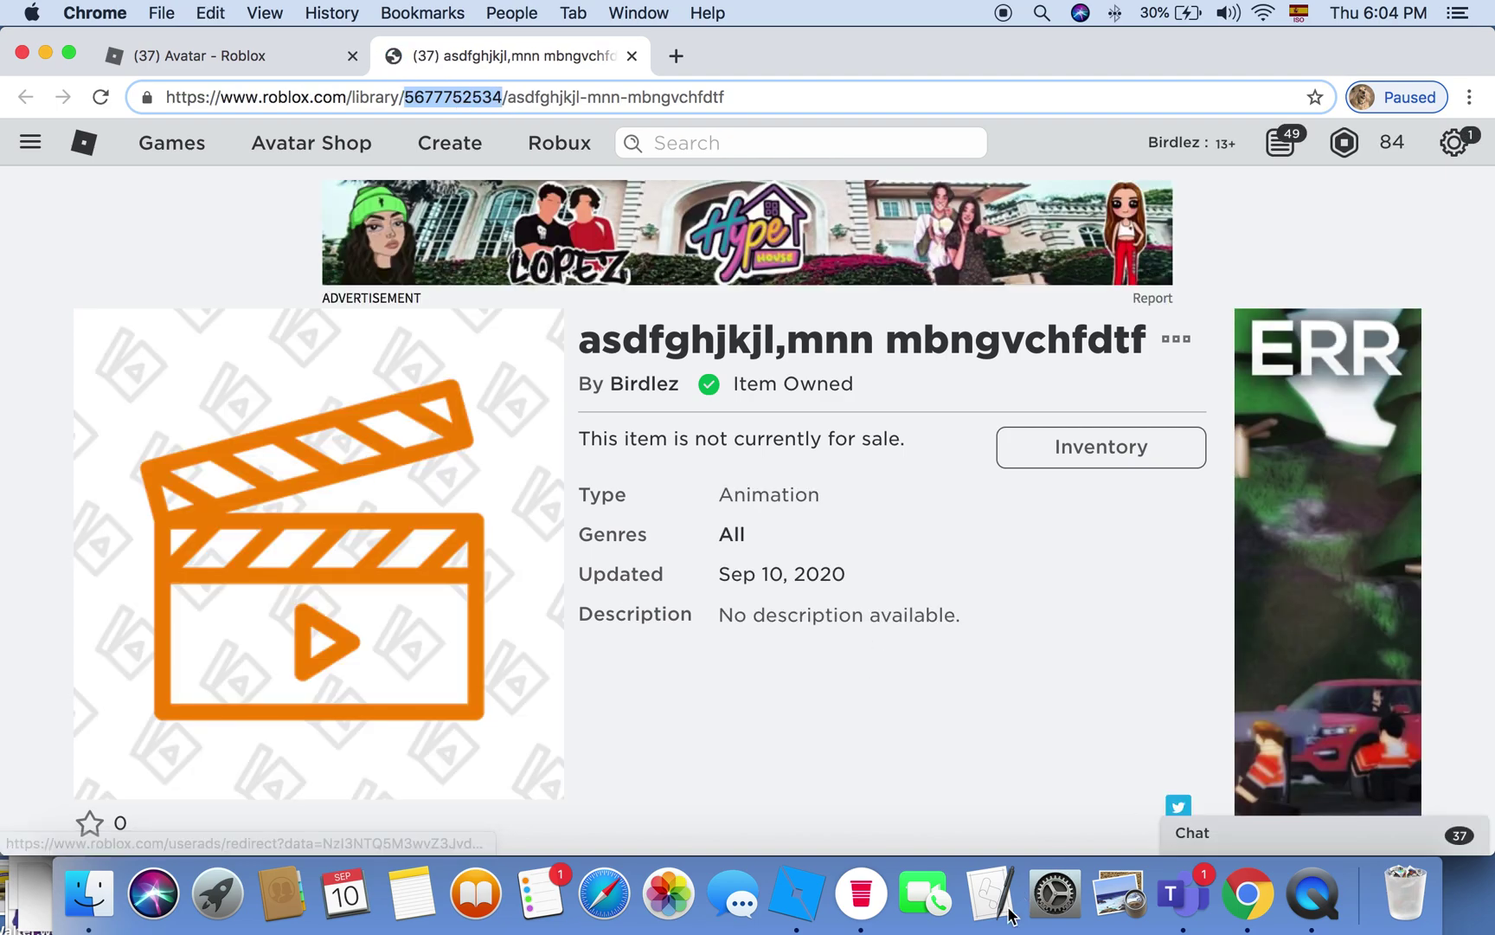
{"action": "left_click", "coordinate": [798, 887]}
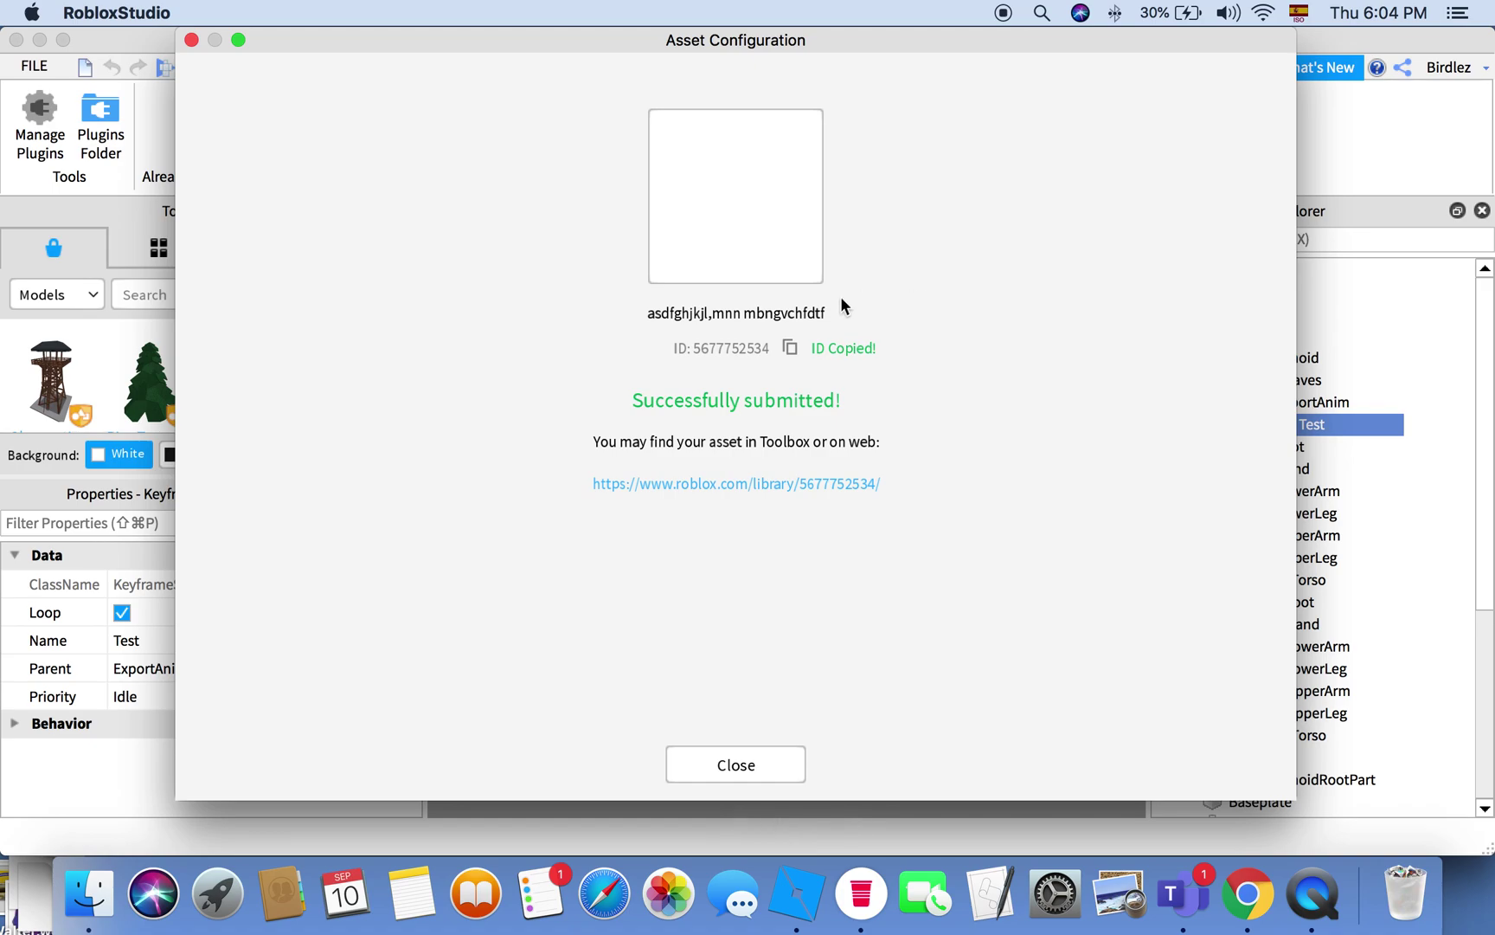
{"action": "left_click", "coordinate": [736, 763]}
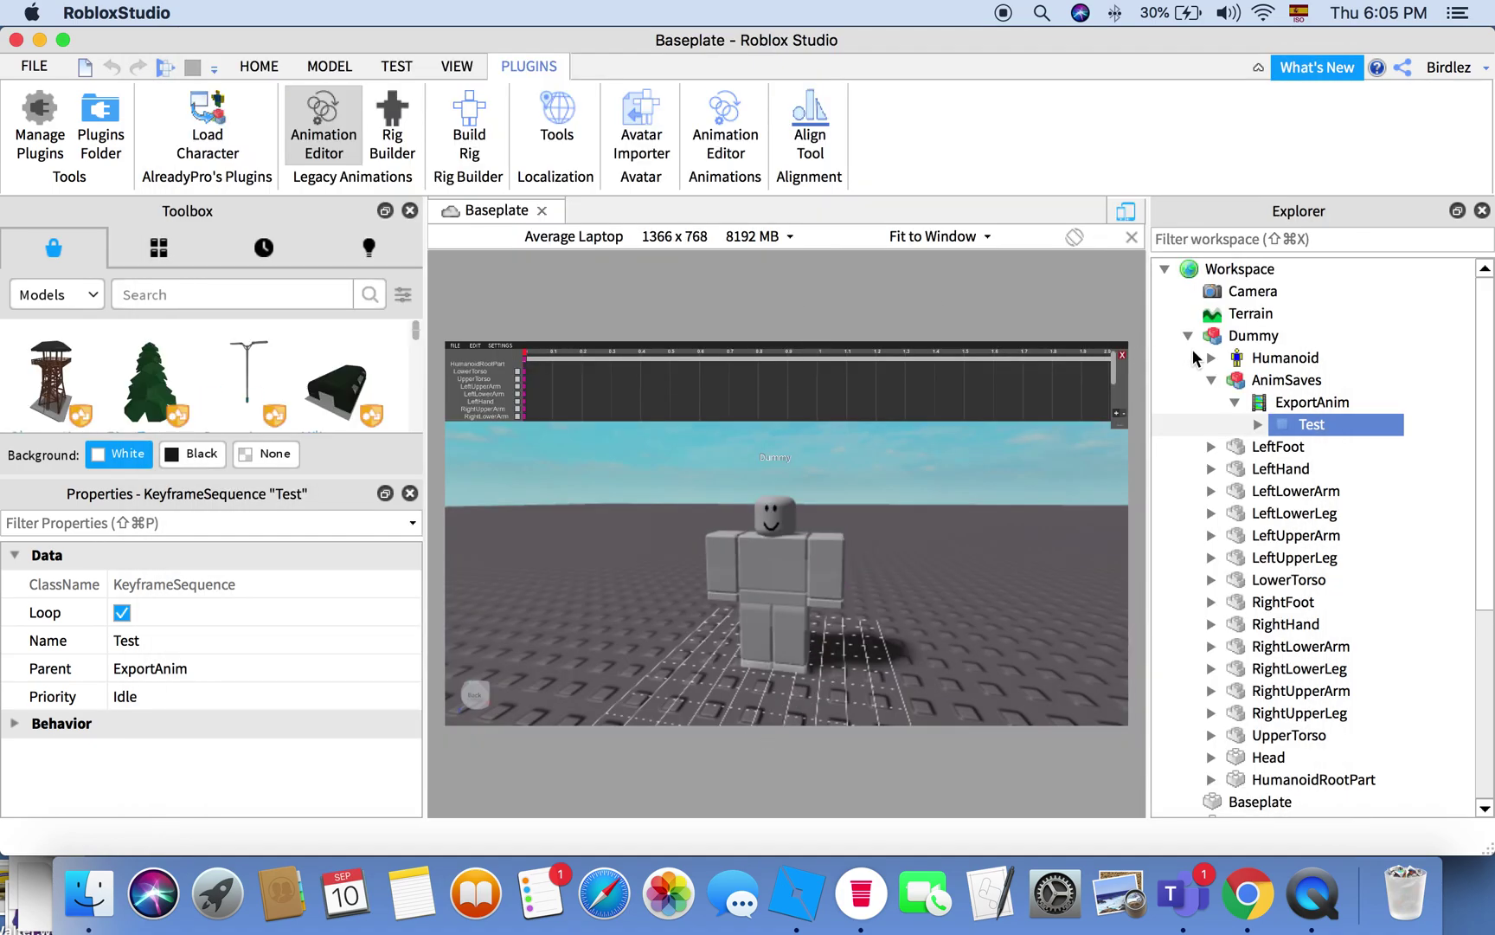
Step: Exit the Animation Editor, discarding the unsaved progress, and delete the dummy from the workspace
{"action": "left_click", "coordinate": [1121, 355]}
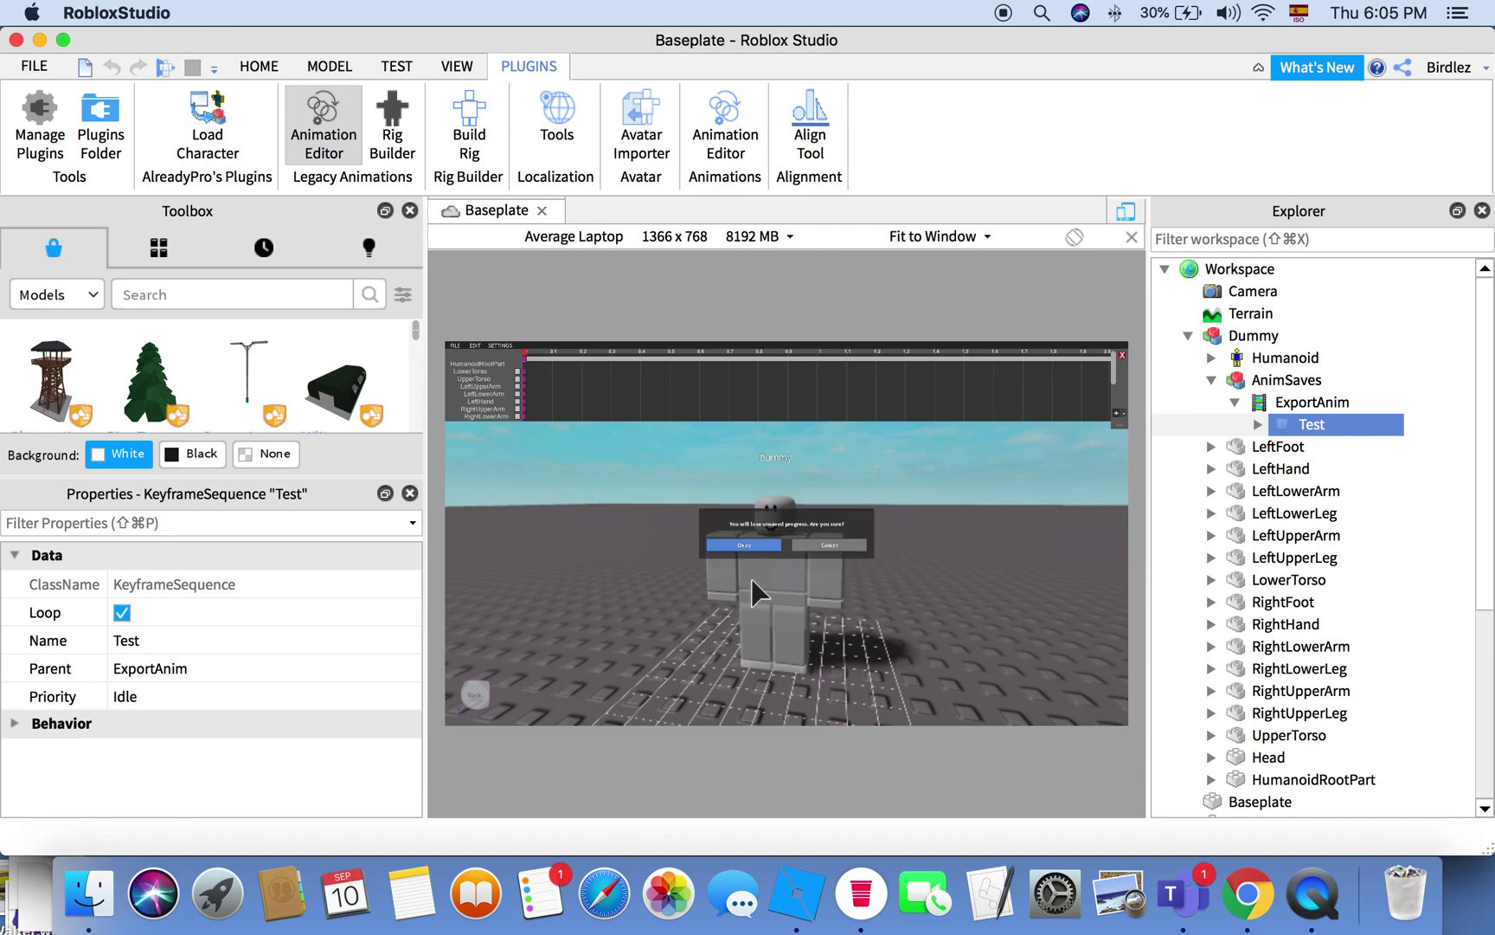
{"action": "left_click", "coordinate": [744, 545]}
{"action": "left_click", "coordinate": [778, 574]}
{"action": "key", "text": "Delete"}
{"action": "left_click", "coordinate": [755, 632]}
{"action": "right_click_drag", "start_coordinate": [755, 633], "coordinate": [758, 636]}
Step: Search the Toolbox models for "bench" and browse the results for a suitable one
{"action": "left_click", "coordinate": [271, 300]}
{"action": "type", "text": "bench"}
{"action": "key", "text": "Return"}
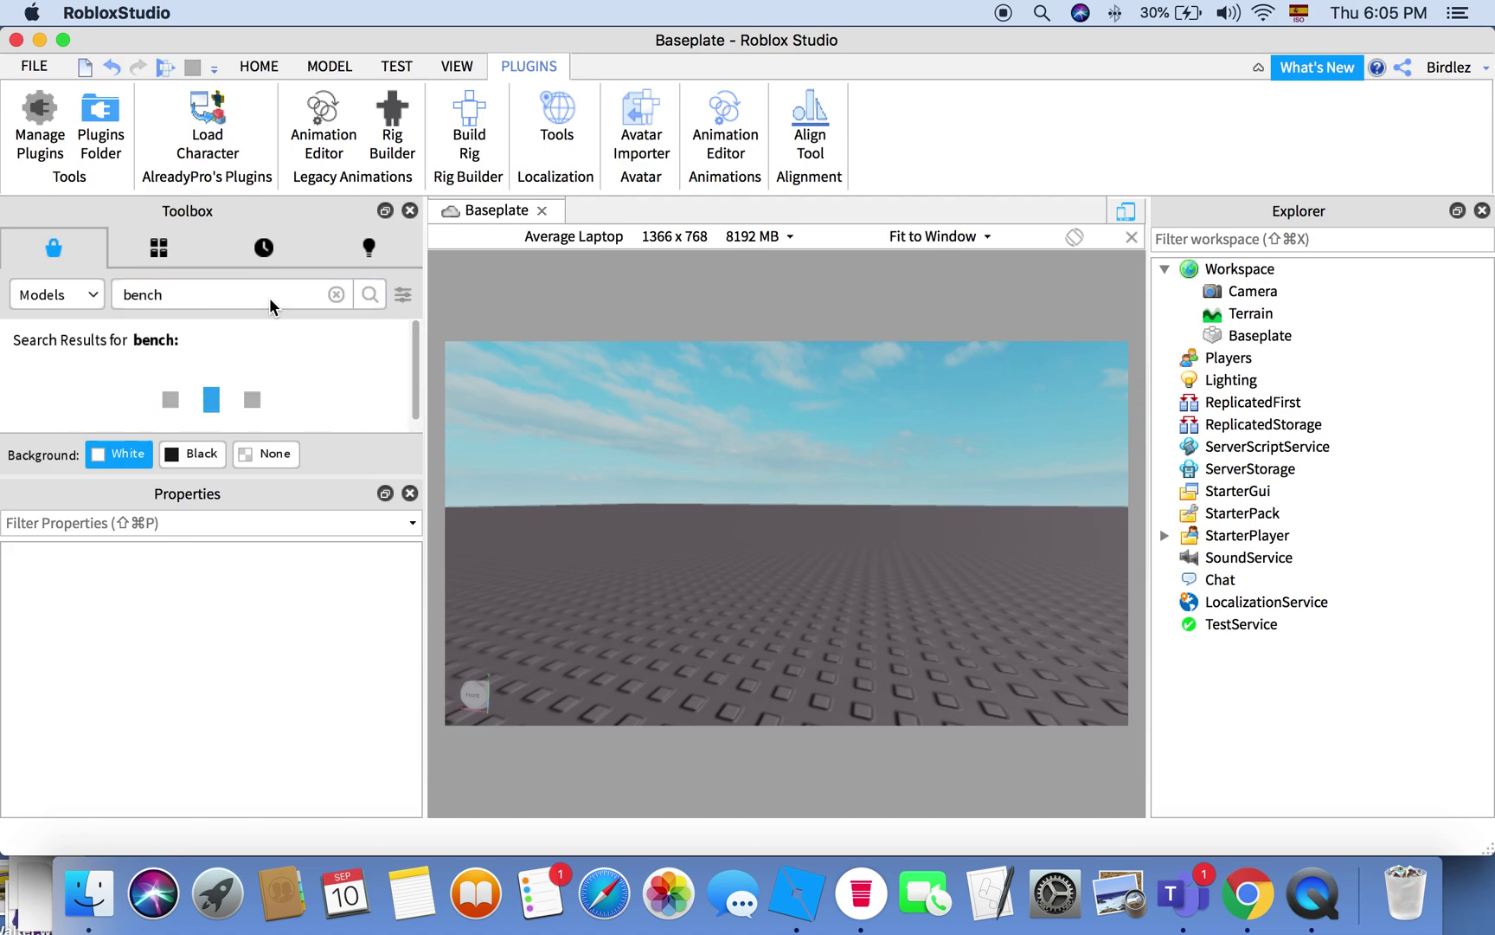
{"action": "right_click_drag", "start_coordinate": [693, 525], "coordinate": [702, 539]}
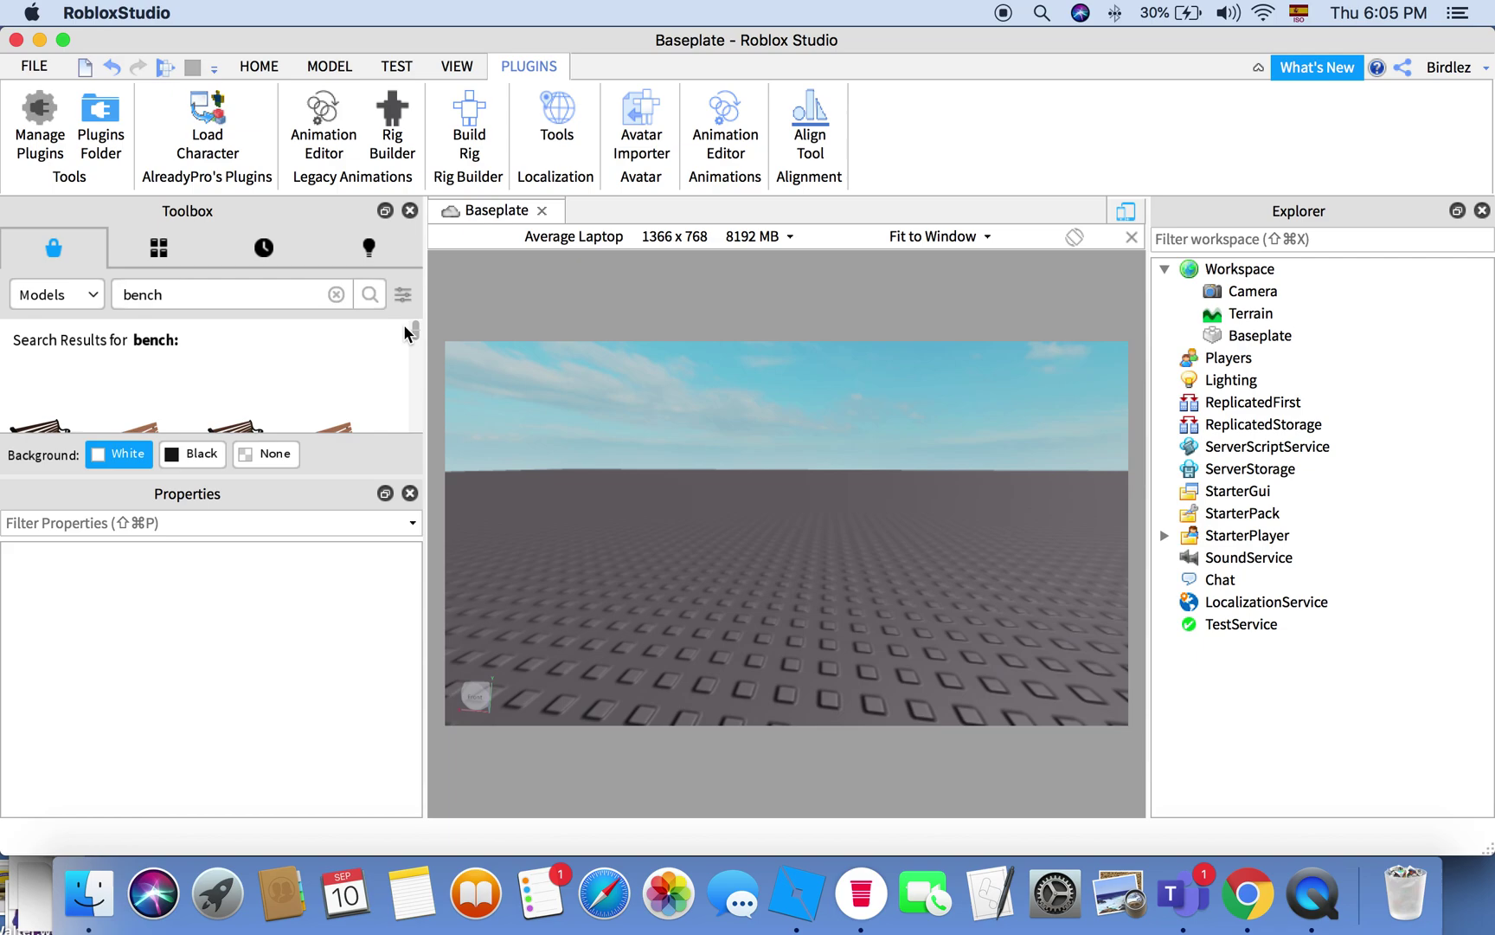
{"action": "mouse_move", "coordinate": [410, 326]}
{"action": "left_mouse_down"}
{"action": "mouse_move", "coordinate": [414, 374]}
{"action": "mouse_move", "coordinate": [412, 341]}
{"action": "left_mouse_up"}
{"action": "scroll", "coordinate": [413, 339], "scroll_direction": "up", "scroll_amount": 1}
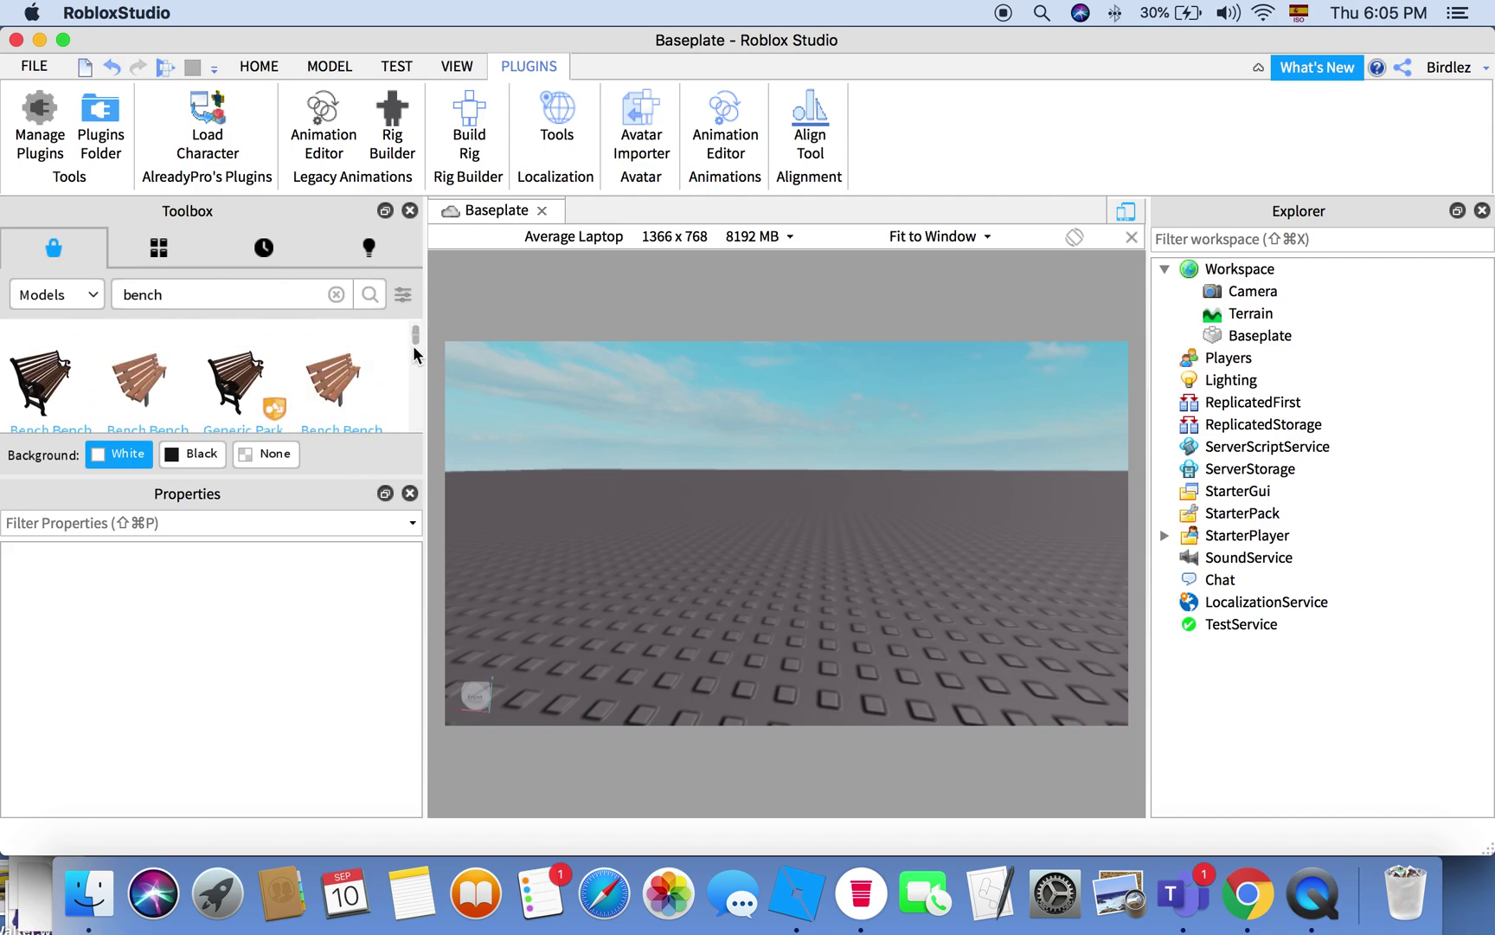
{"action": "scroll", "coordinate": [413, 345], "scroll_direction": "down", "scroll_amount": 2}
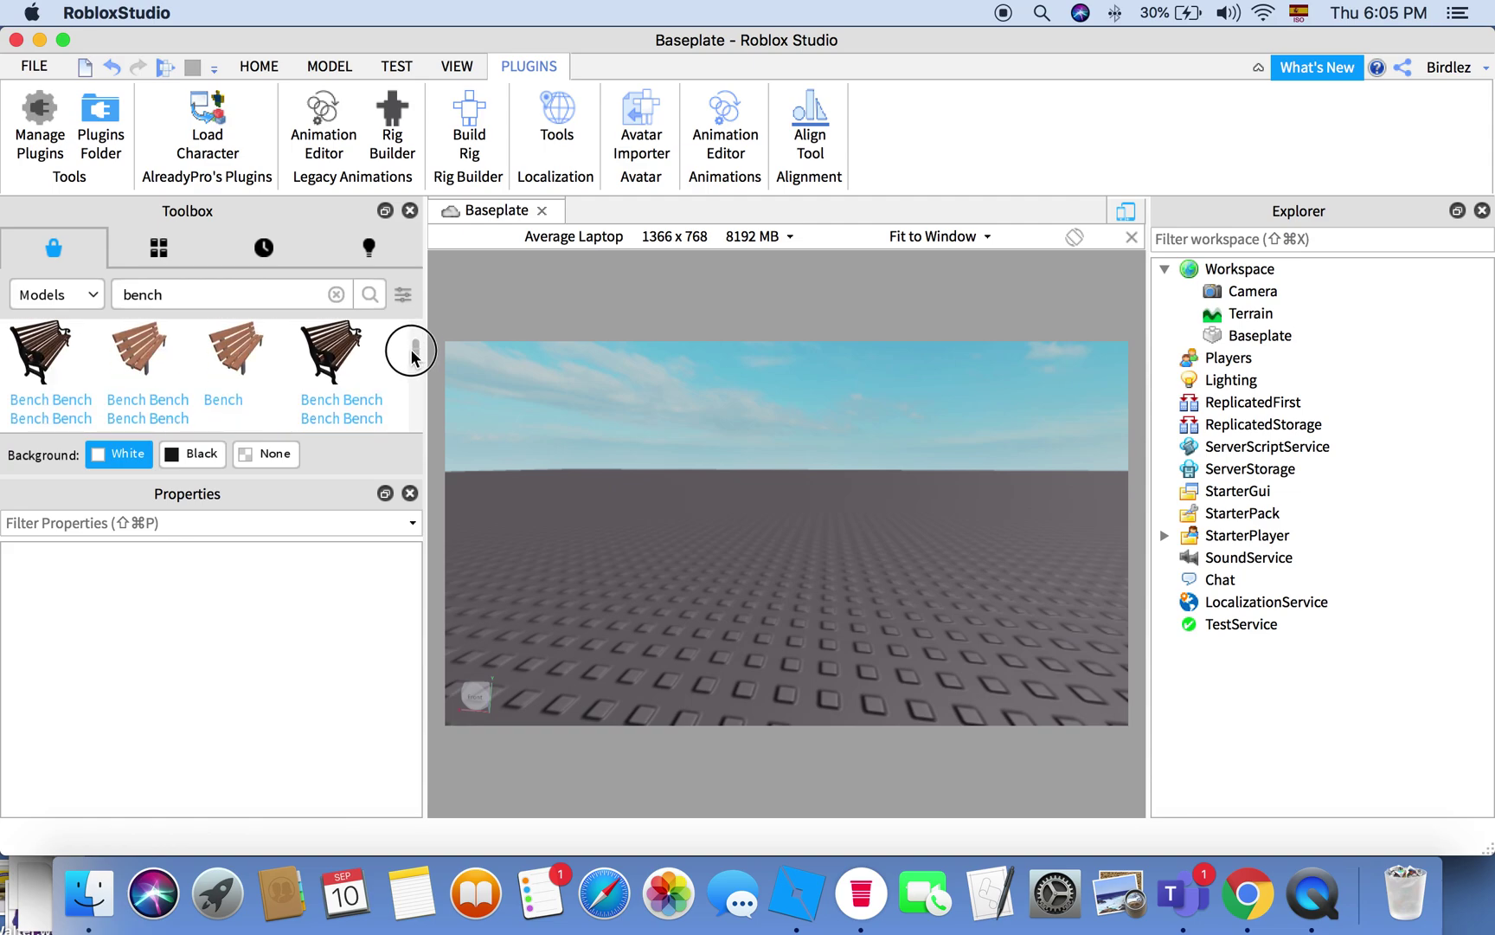
{"action": "scroll", "coordinate": [411, 333], "scroll_direction": "up", "scroll_amount": 3}
{"action": "scroll", "coordinate": [404, 327], "scroll_direction": "down", "scroll_amount": 2}
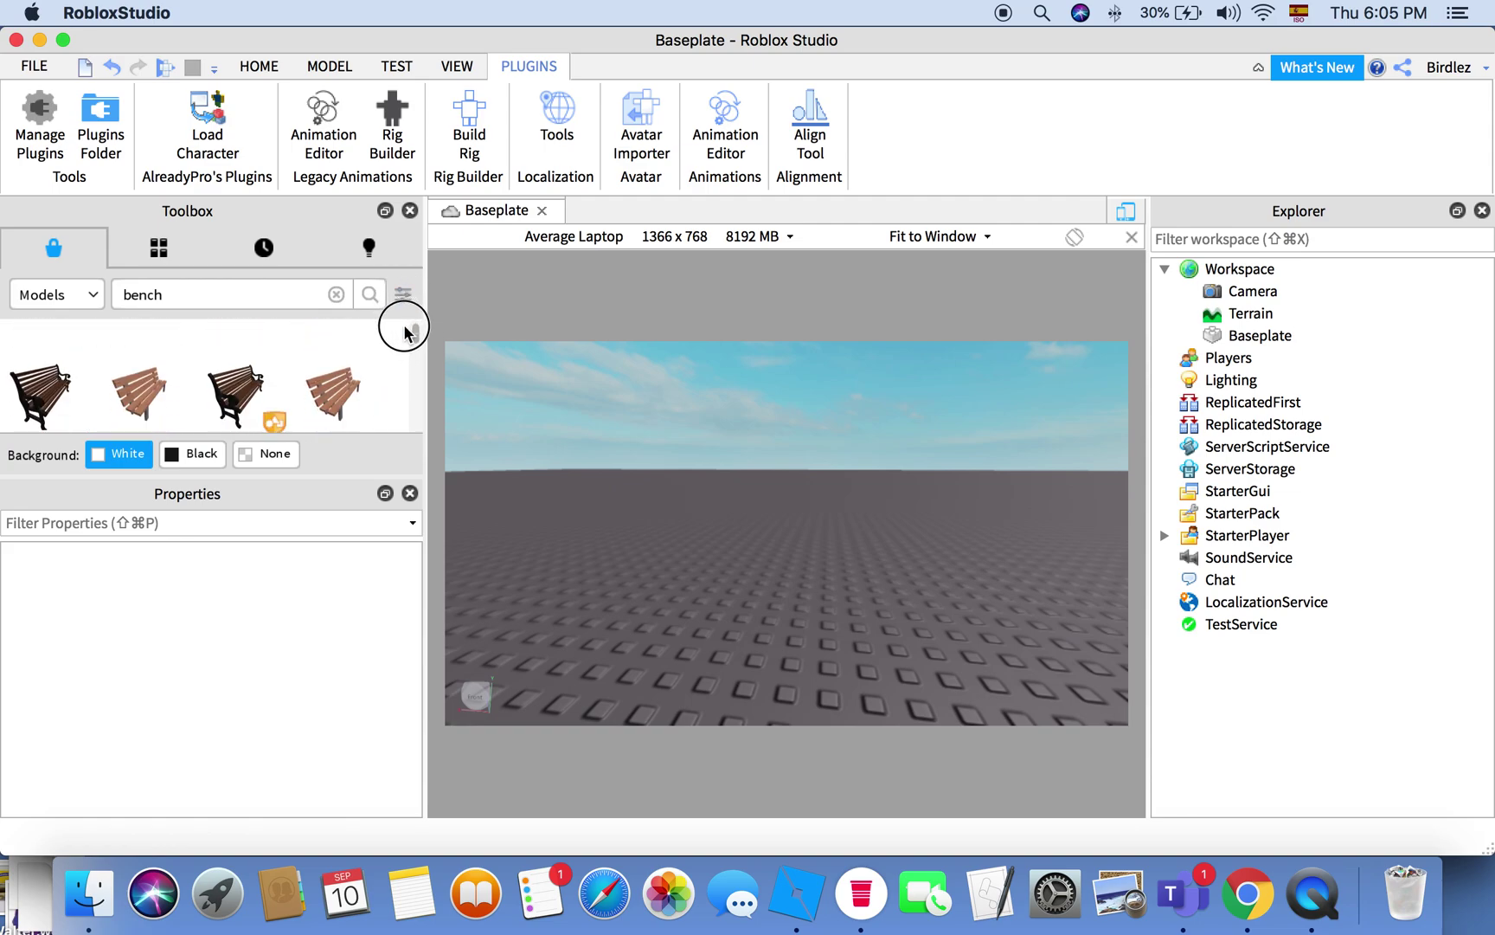
Step: Insert the light-brown wooden bench model, position it on the baseplate, and deselect it
{"action": "left_click", "coordinate": [158, 374]}
{"action": "right_click_drag", "start_coordinate": [810, 531], "coordinate": [811, 534]}
{"action": "left_click_drag", "start_coordinate": [810, 532], "coordinate": [794, 651]}
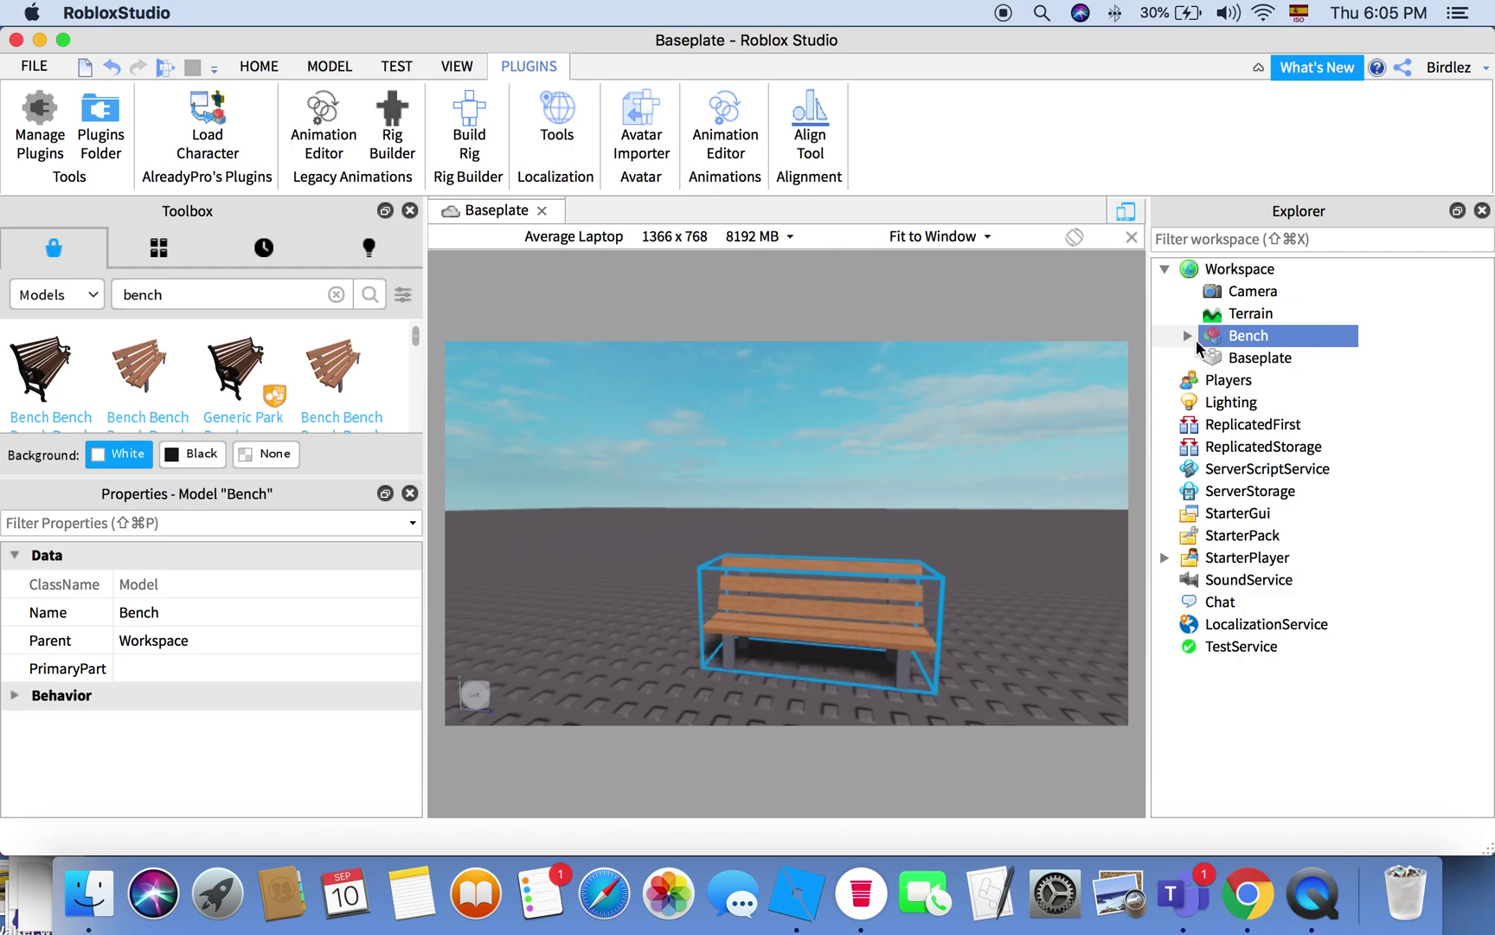
{"action": "left_click", "coordinate": [1011, 467]}
{"action": "right_click_drag", "start_coordinate": [1011, 467], "coordinate": [1011, 467]}
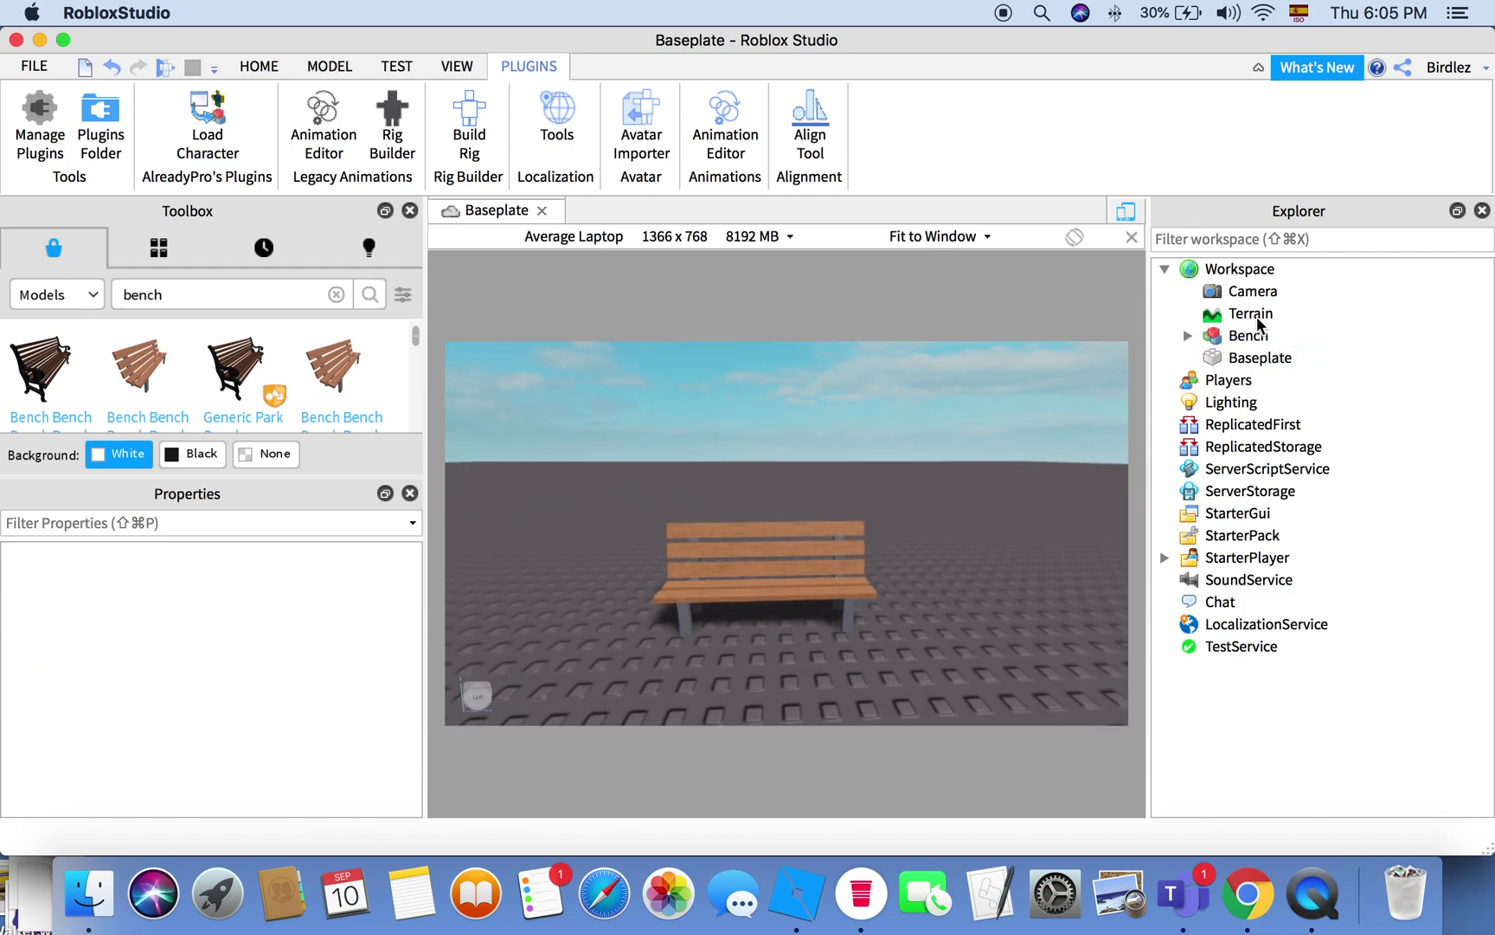
Step: Delete both Seat objects from the Bench model
{"action": "left_click", "coordinate": [1188, 335]}
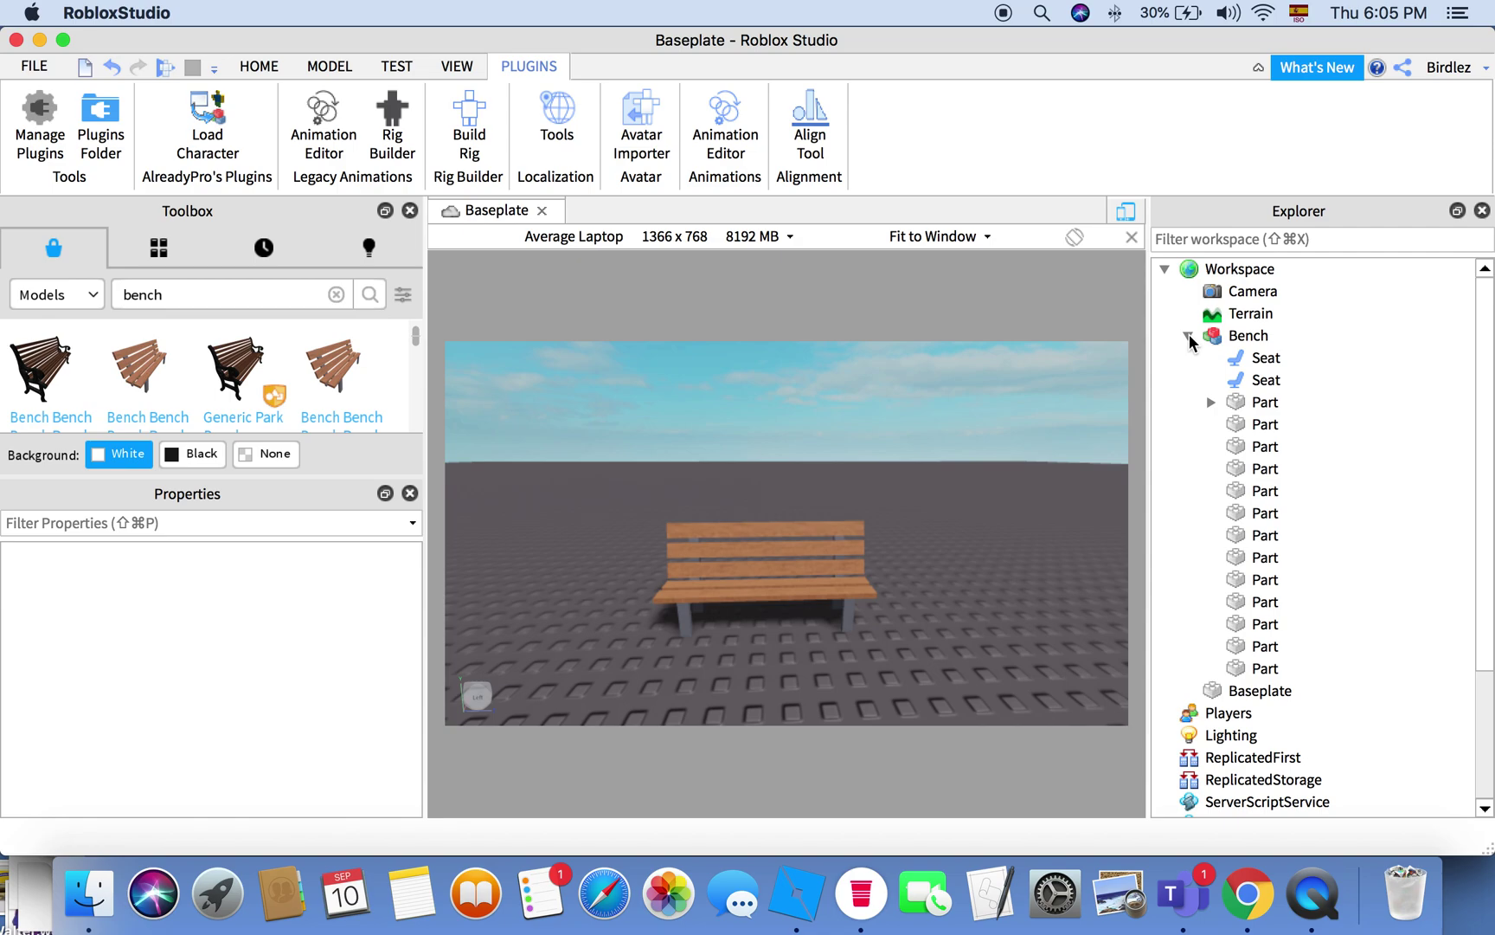
{"action": "left_click", "coordinate": [1252, 363]}
{"action": "key", "text": "Delete"}
{"action": "left_click", "coordinate": [1253, 358]}
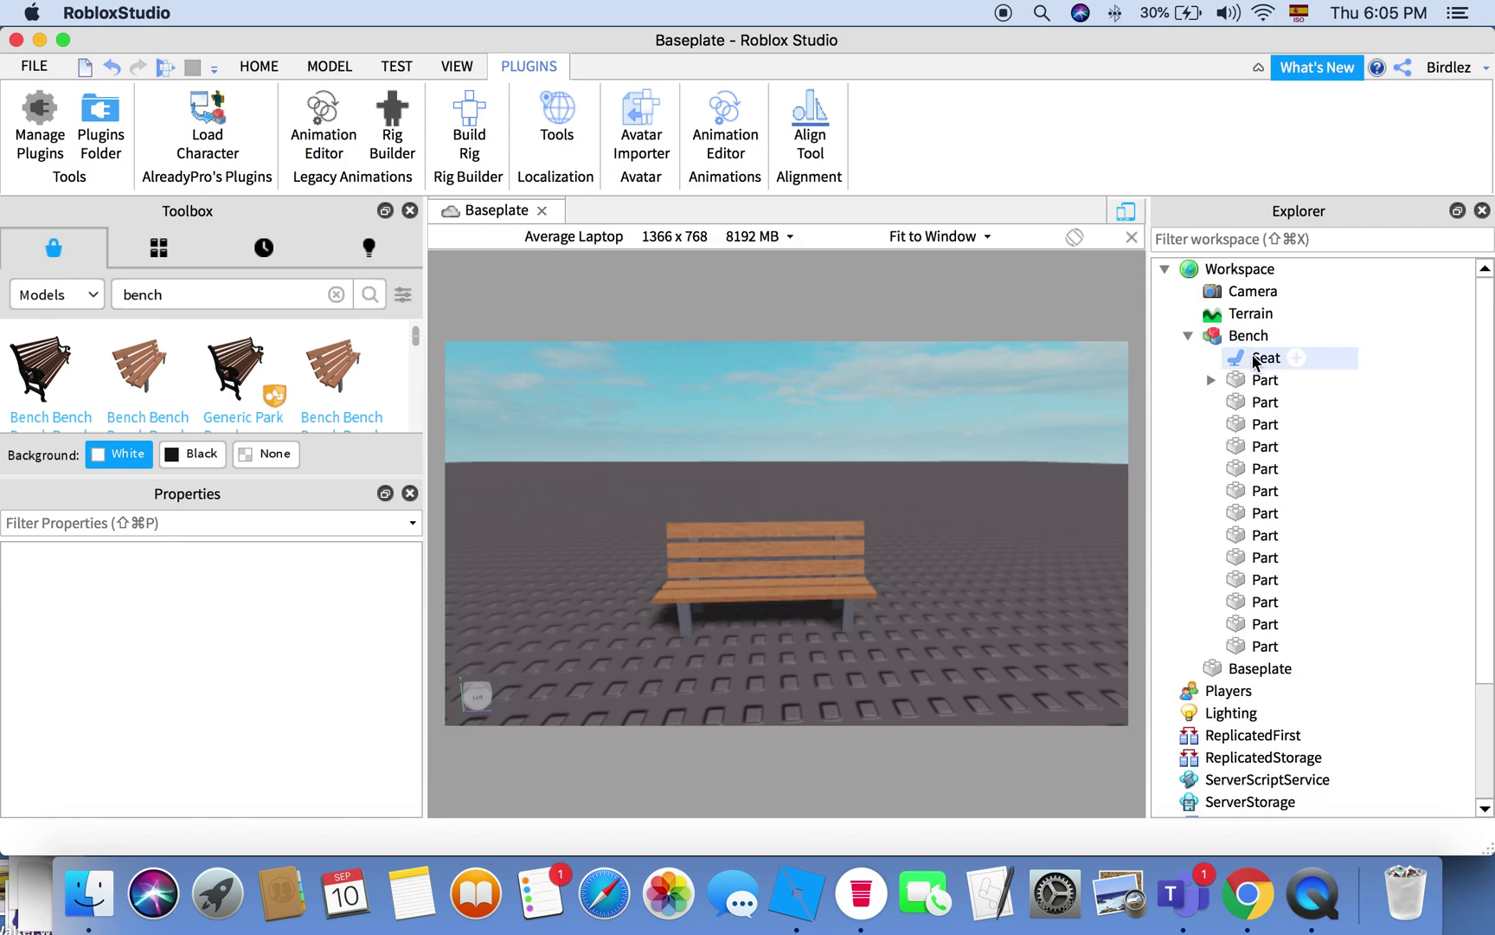
{"action": "key", "text": "Delete"}
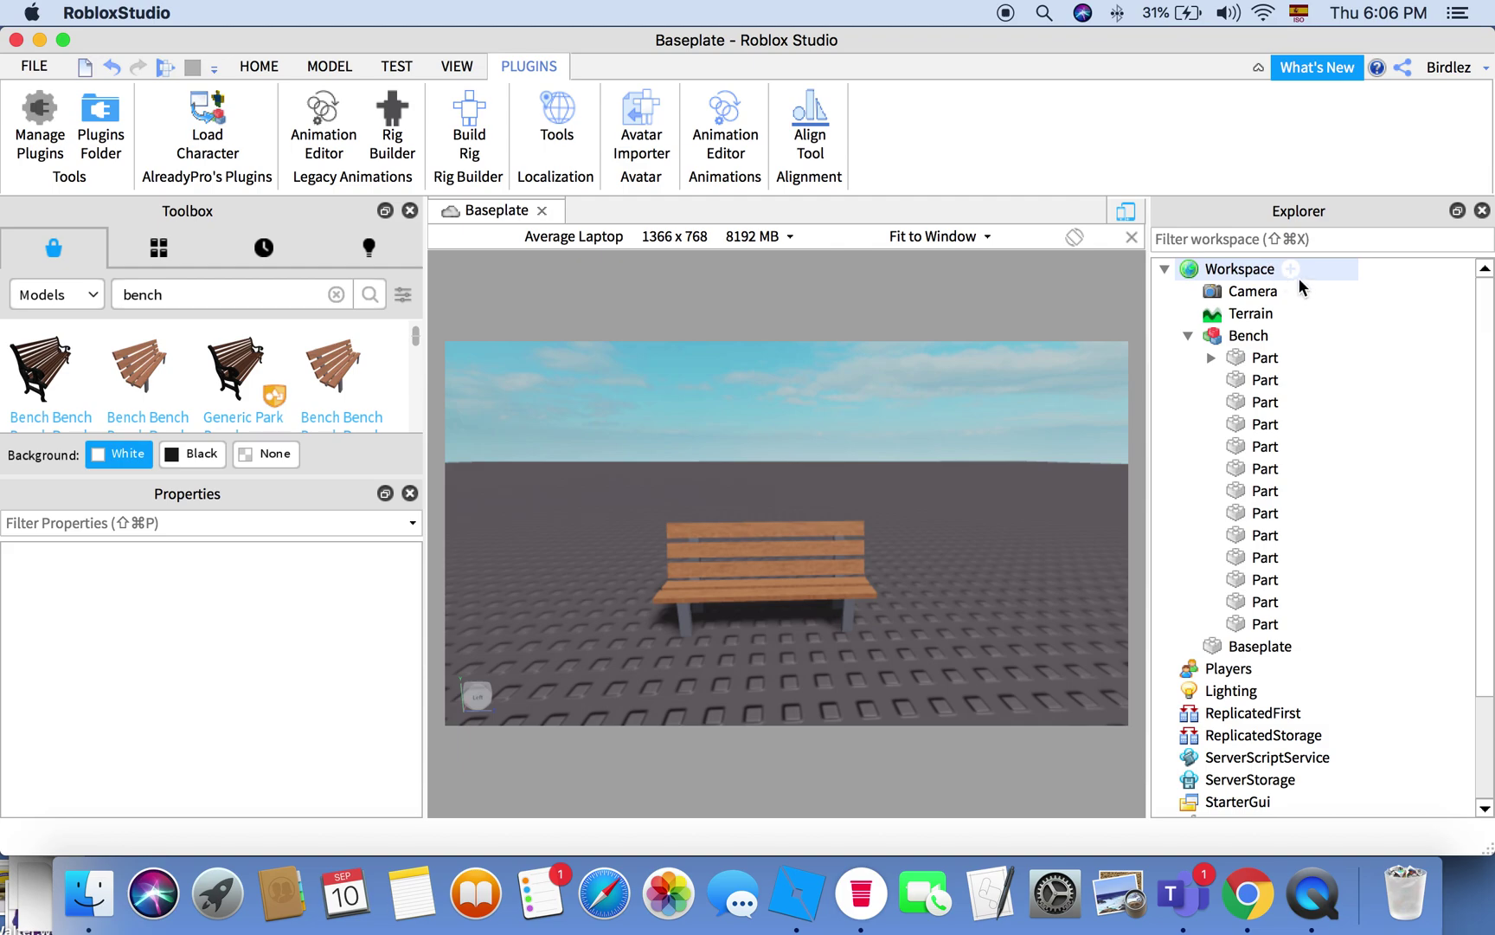
Step: Browse the owned models in the Toolbox to locate Seat for Animations
{"action": "left_click", "coordinate": [159, 252]}
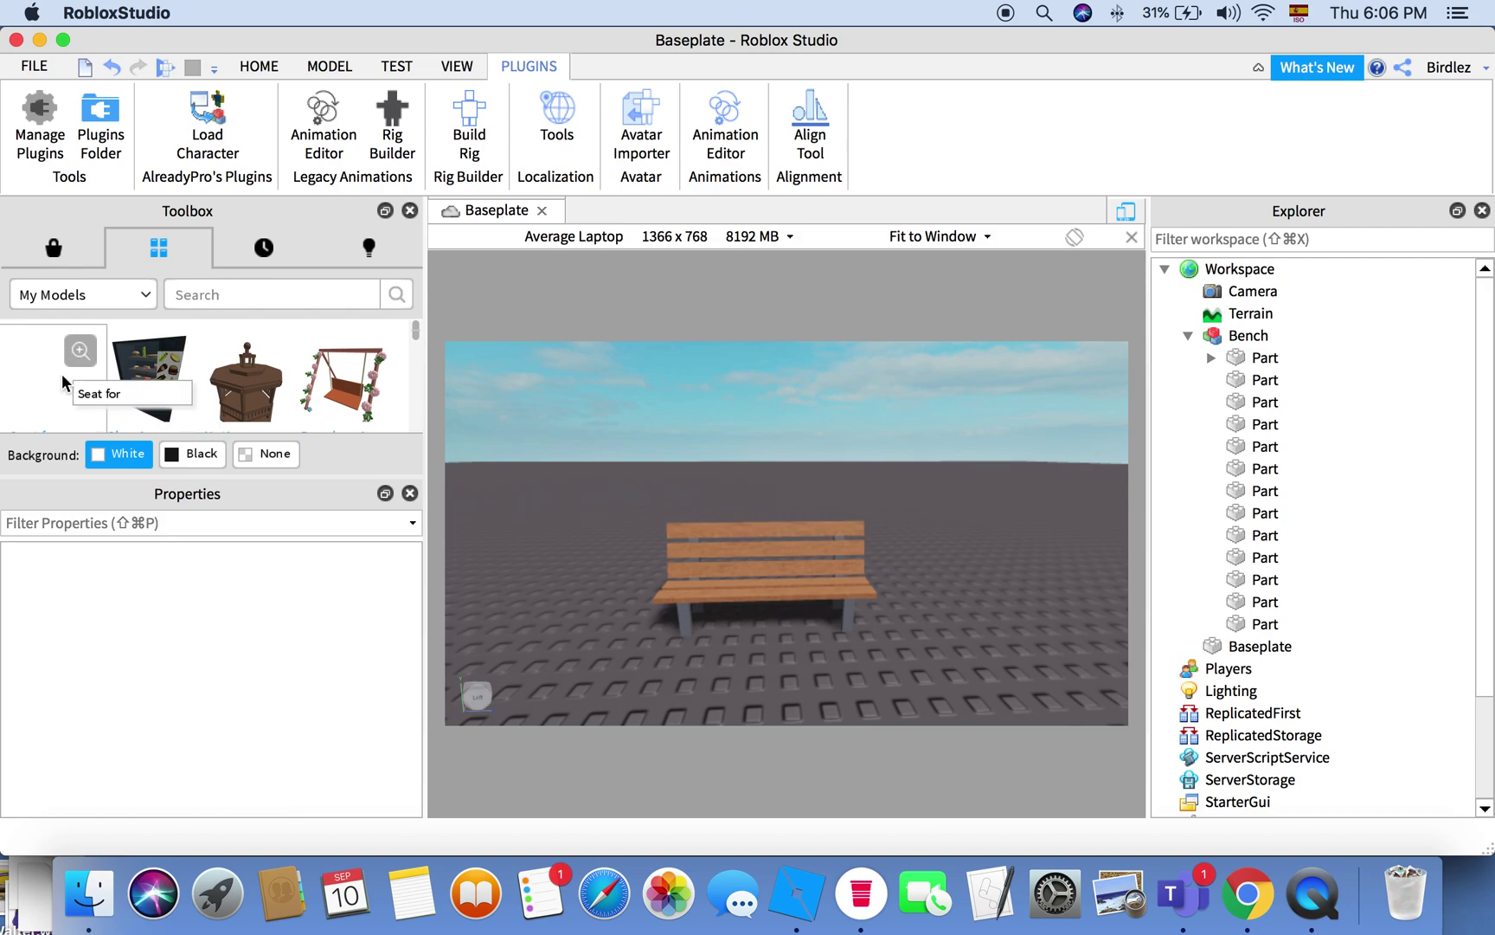
{"action": "scroll", "coordinate": [62, 373], "scroll_direction": "down", "scroll_amount": 3}
{"action": "scroll", "coordinate": [62, 373], "scroll_direction": "down", "scroll_amount": 2}
{"action": "right_click", "coordinate": [55, 401]}
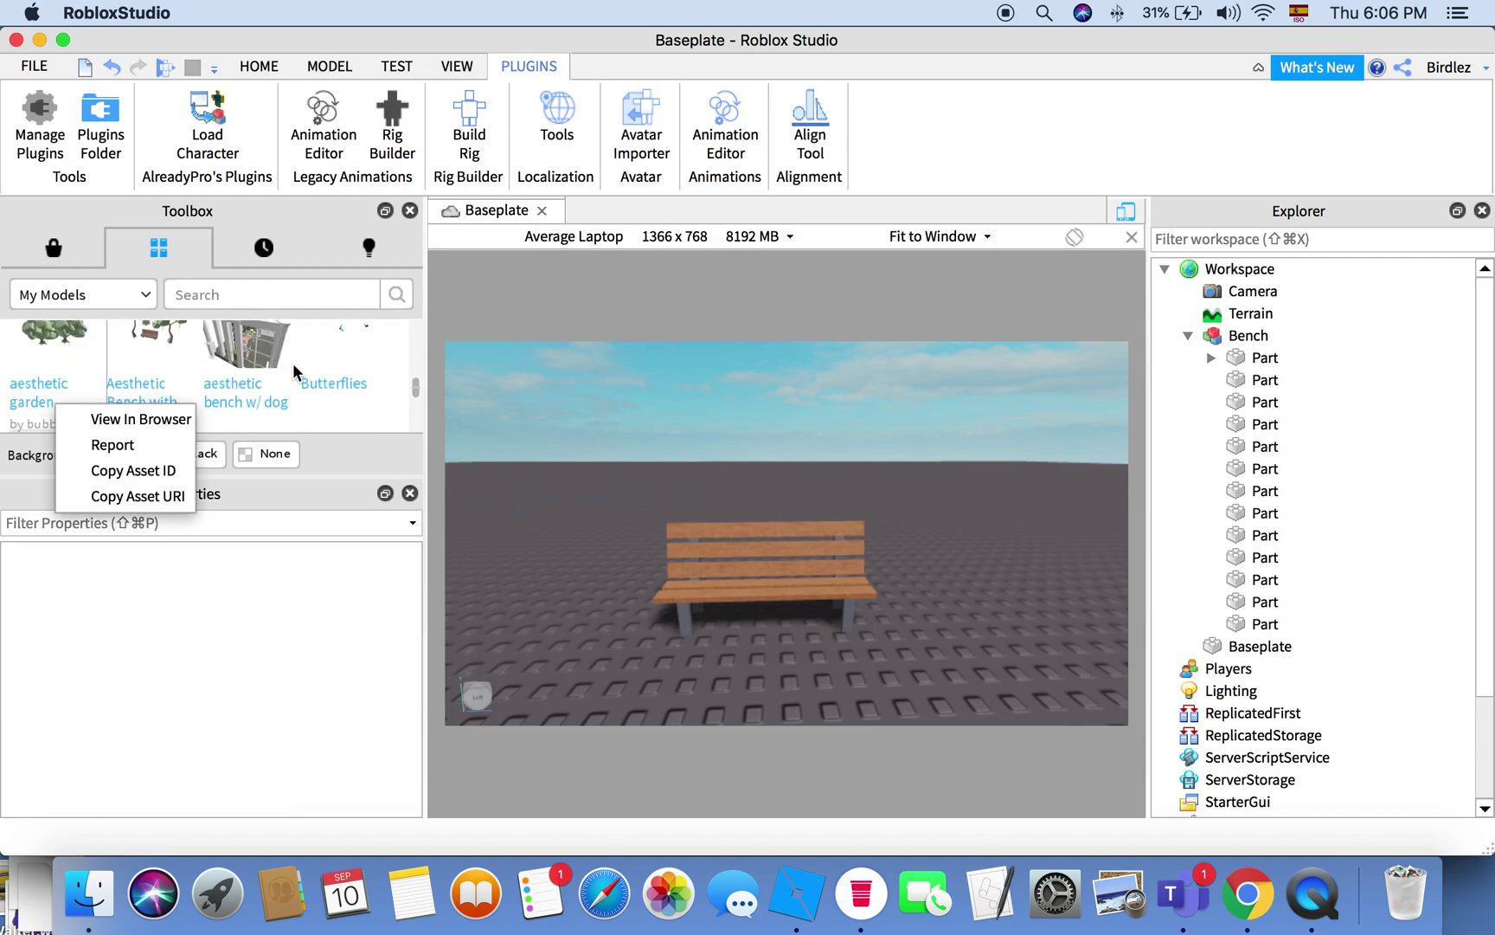
{"action": "left_click", "coordinate": [422, 394]}
{"action": "left_click_drag", "start_coordinate": [414, 385], "coordinate": [415, 333]}
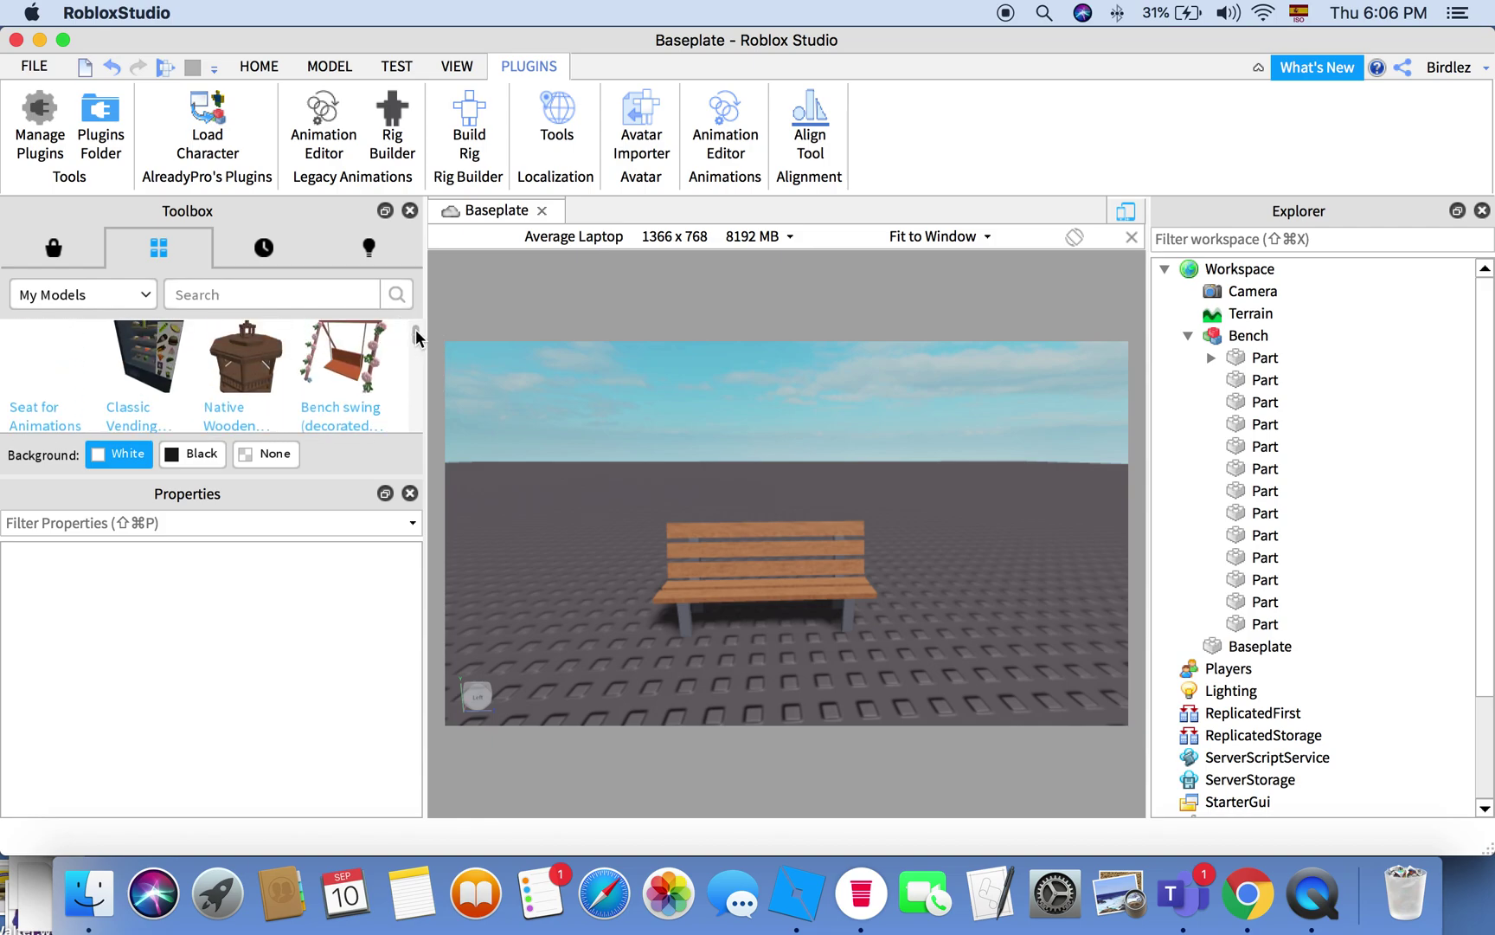
Step: Switch to Chrome and show the Models category of the account's Roblox inventory
{"action": "left_click", "coordinate": [1243, 916]}
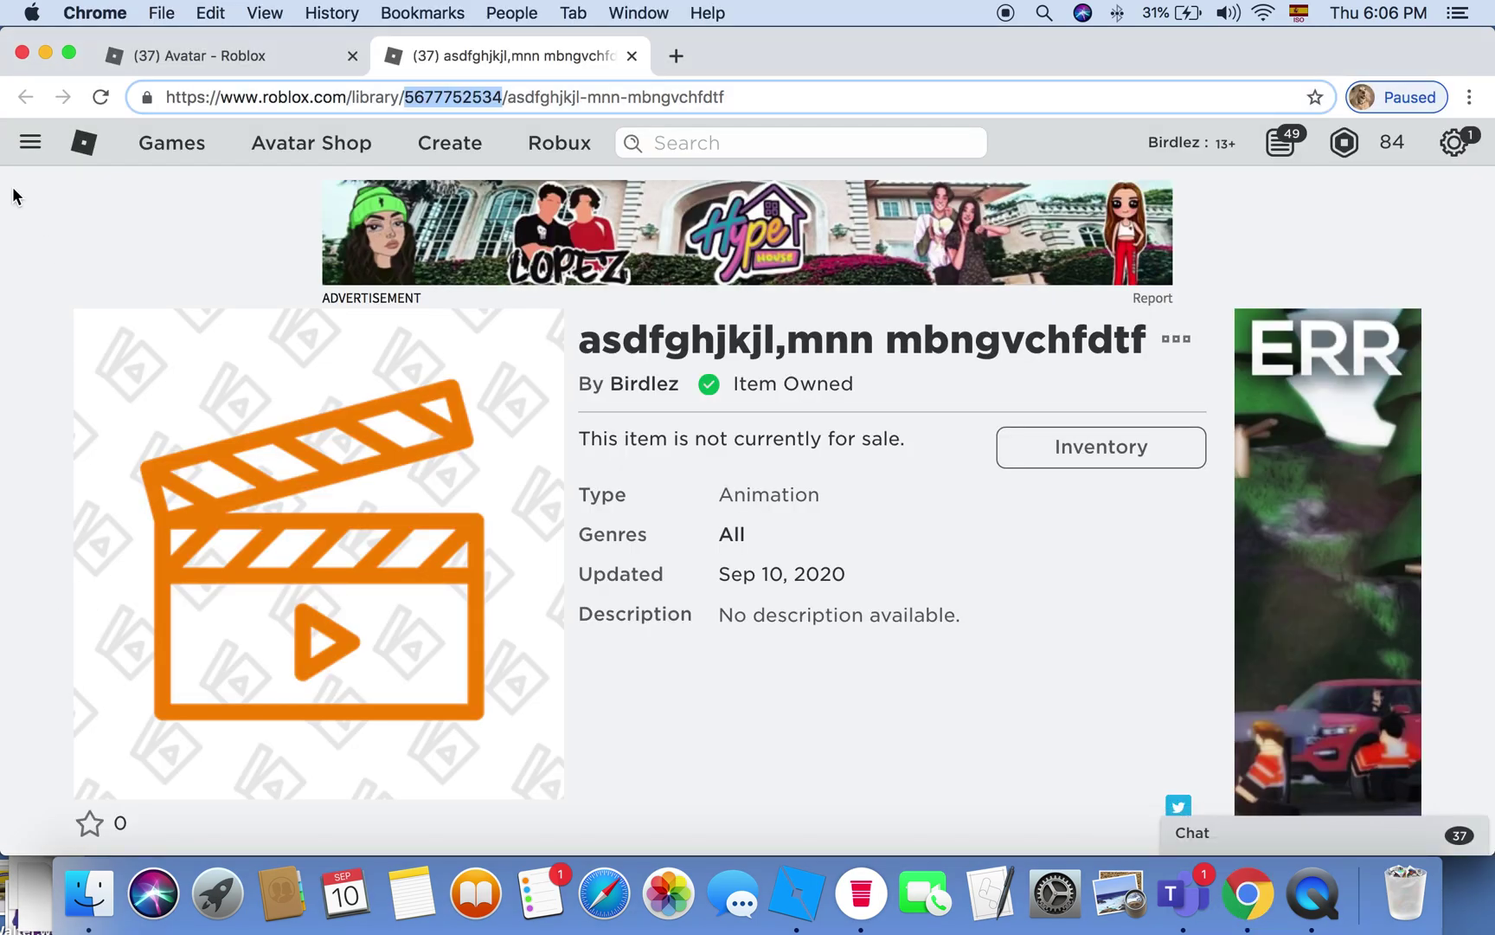
{"action": "left_click", "coordinate": [191, 53]}
{"action": "left_click", "coordinate": [31, 144]}
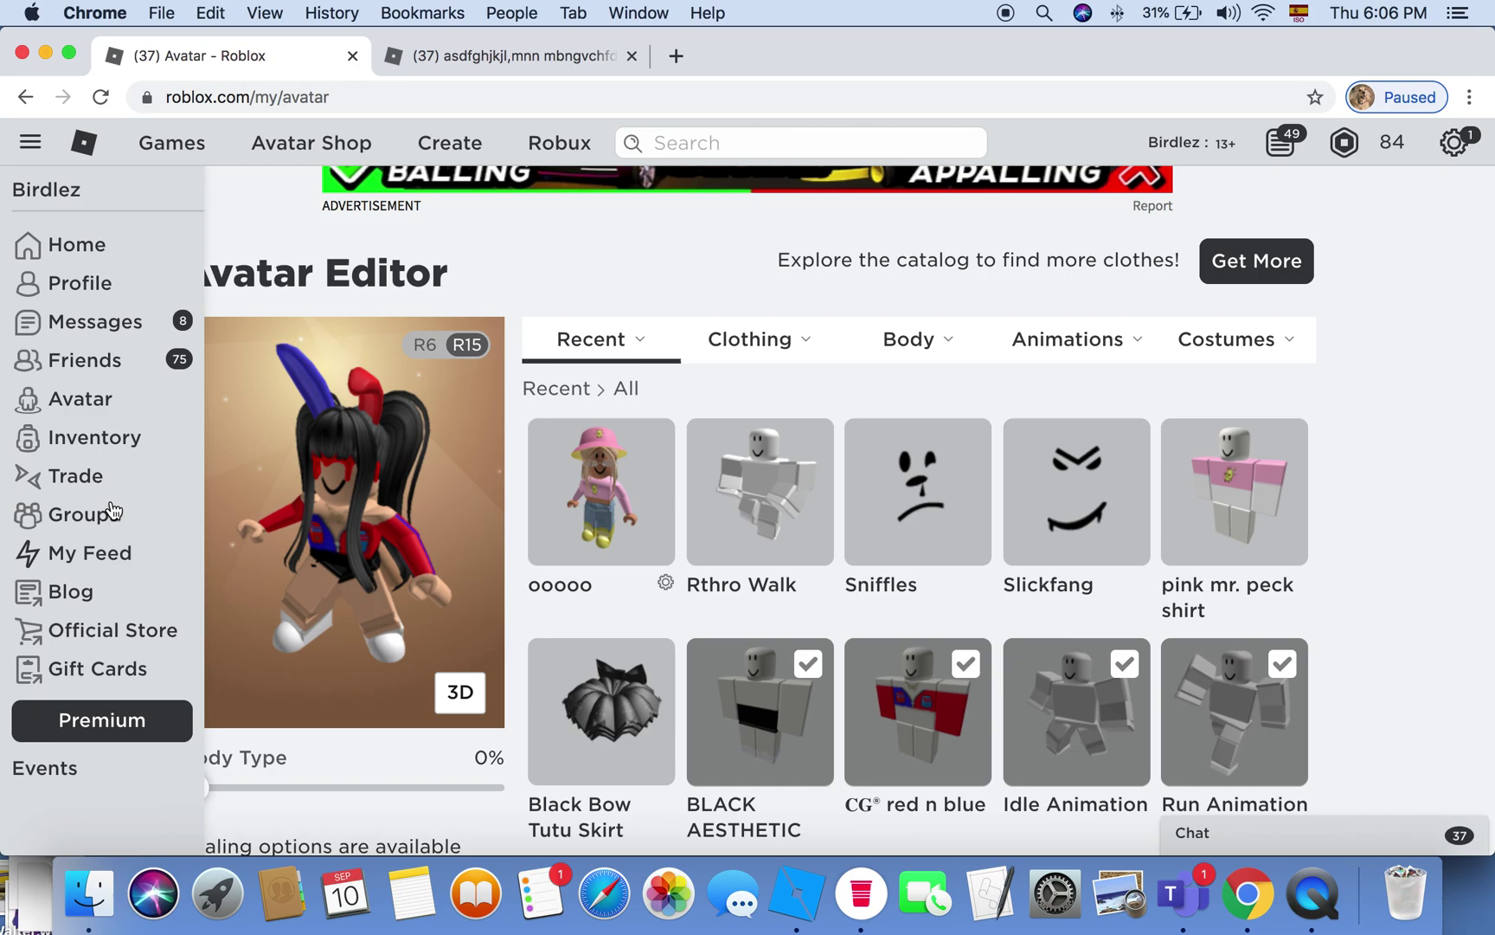
{"action": "left_click", "coordinate": [110, 437]}
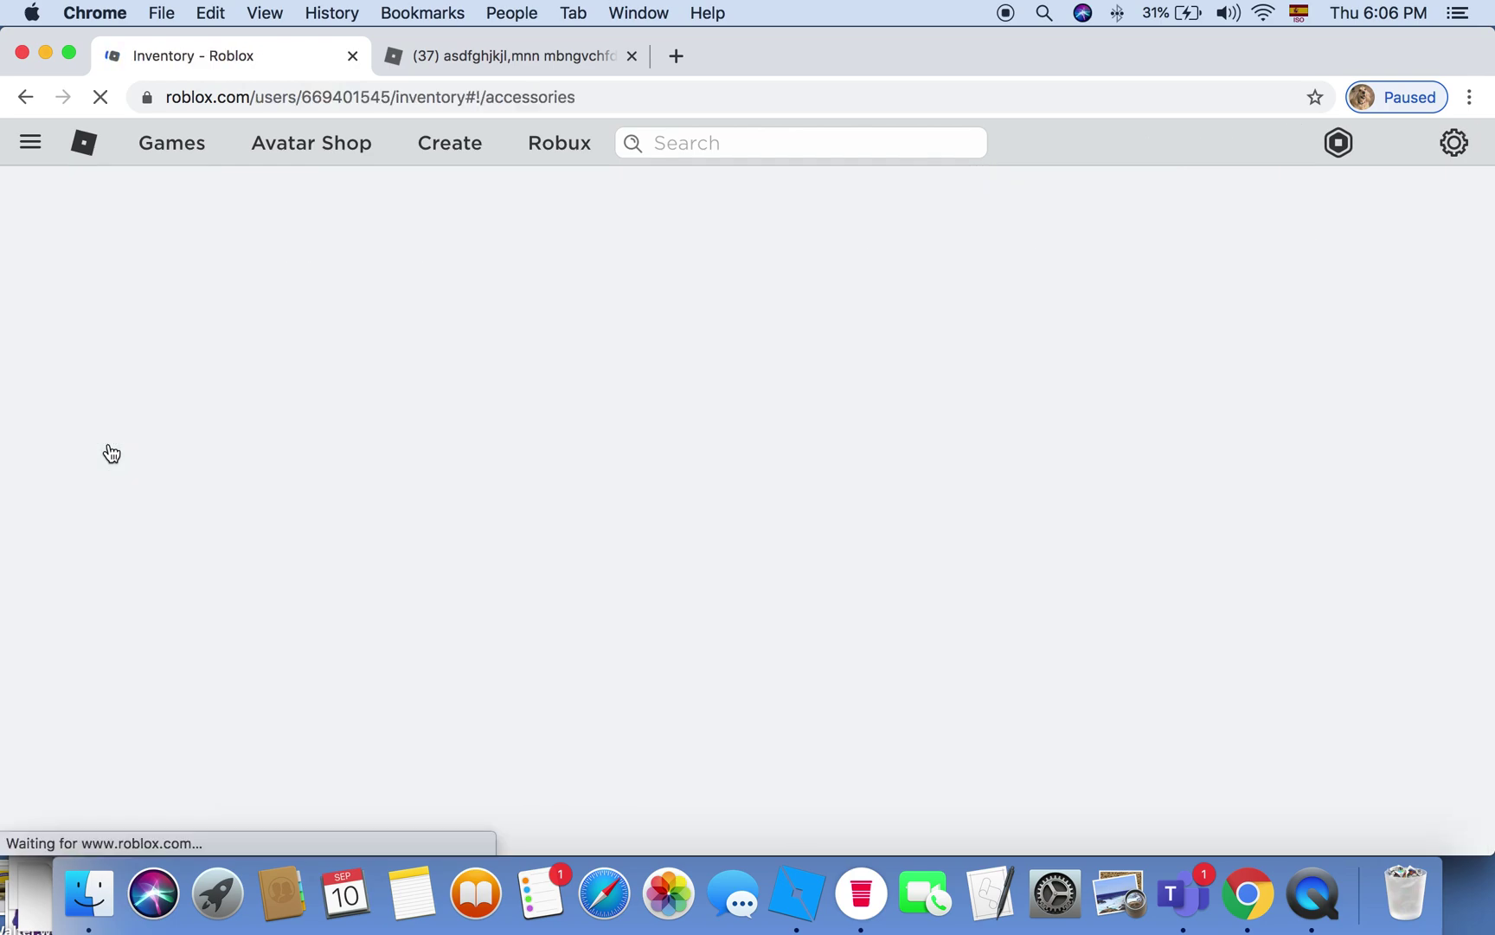
{"action": "scroll", "coordinate": [275, 619], "scroll_direction": "down", "scroll_amount": 2}
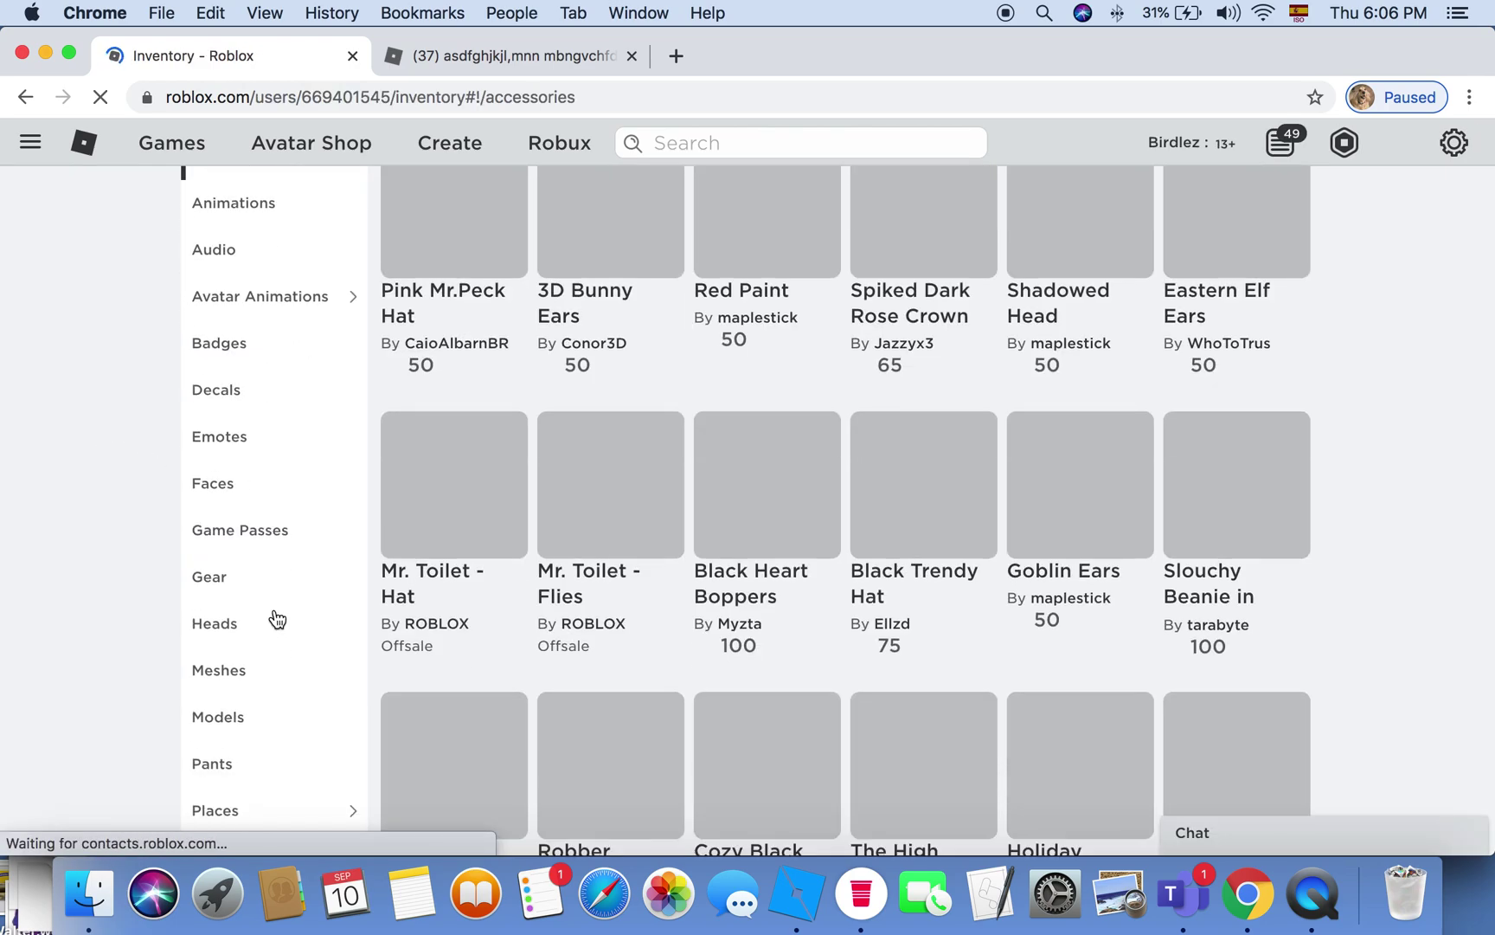
{"action": "scroll", "coordinate": [276, 618], "scroll_direction": "down", "scroll_amount": 2}
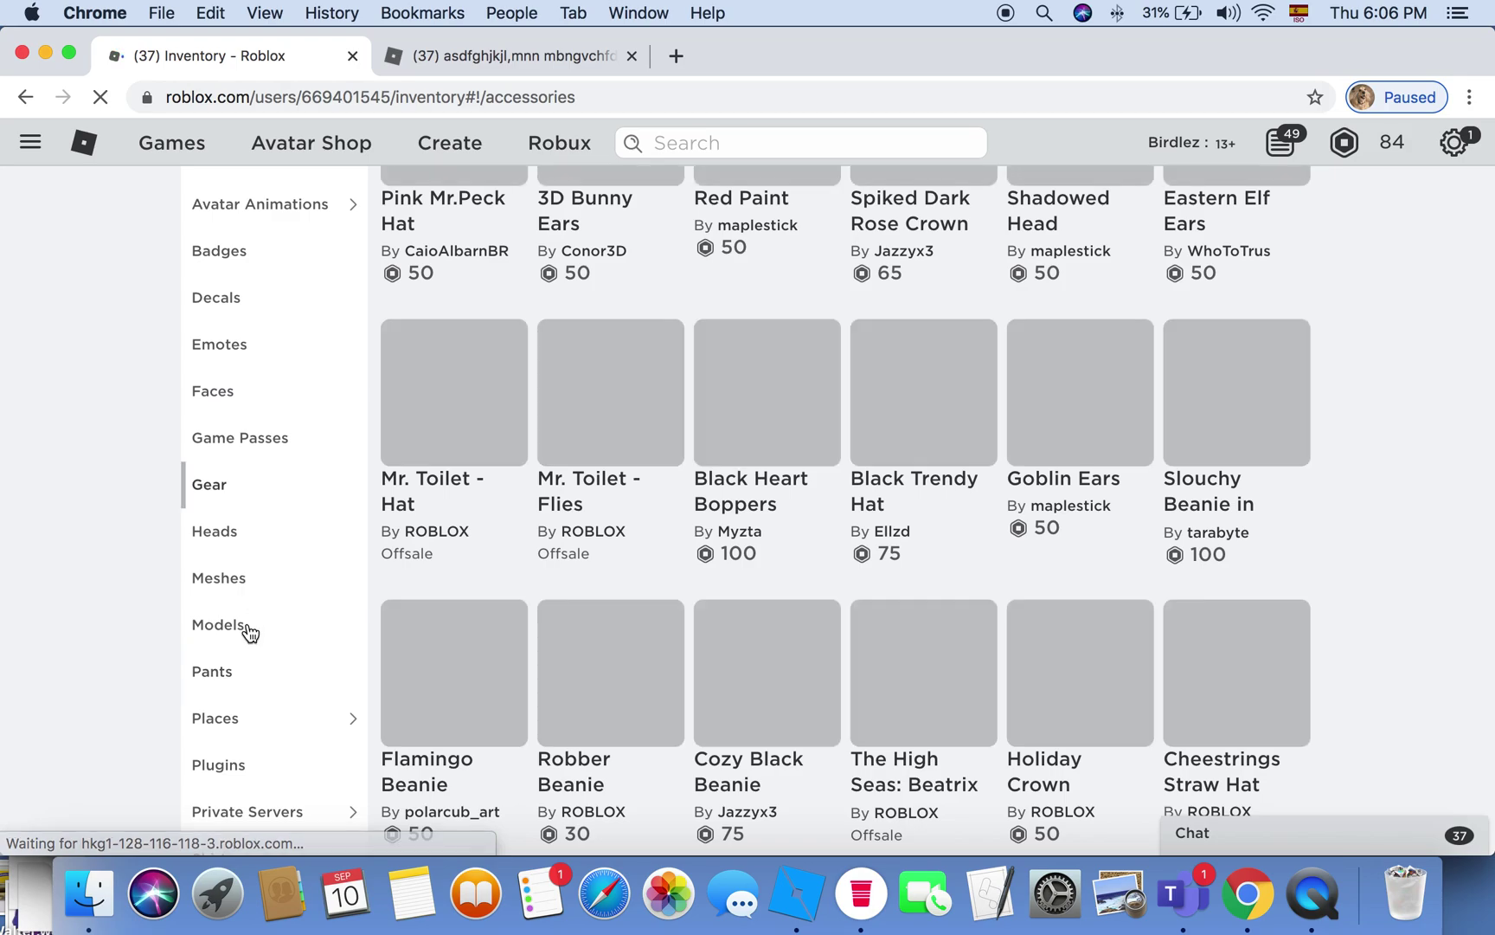
{"action": "left_click", "coordinate": [249, 633]}
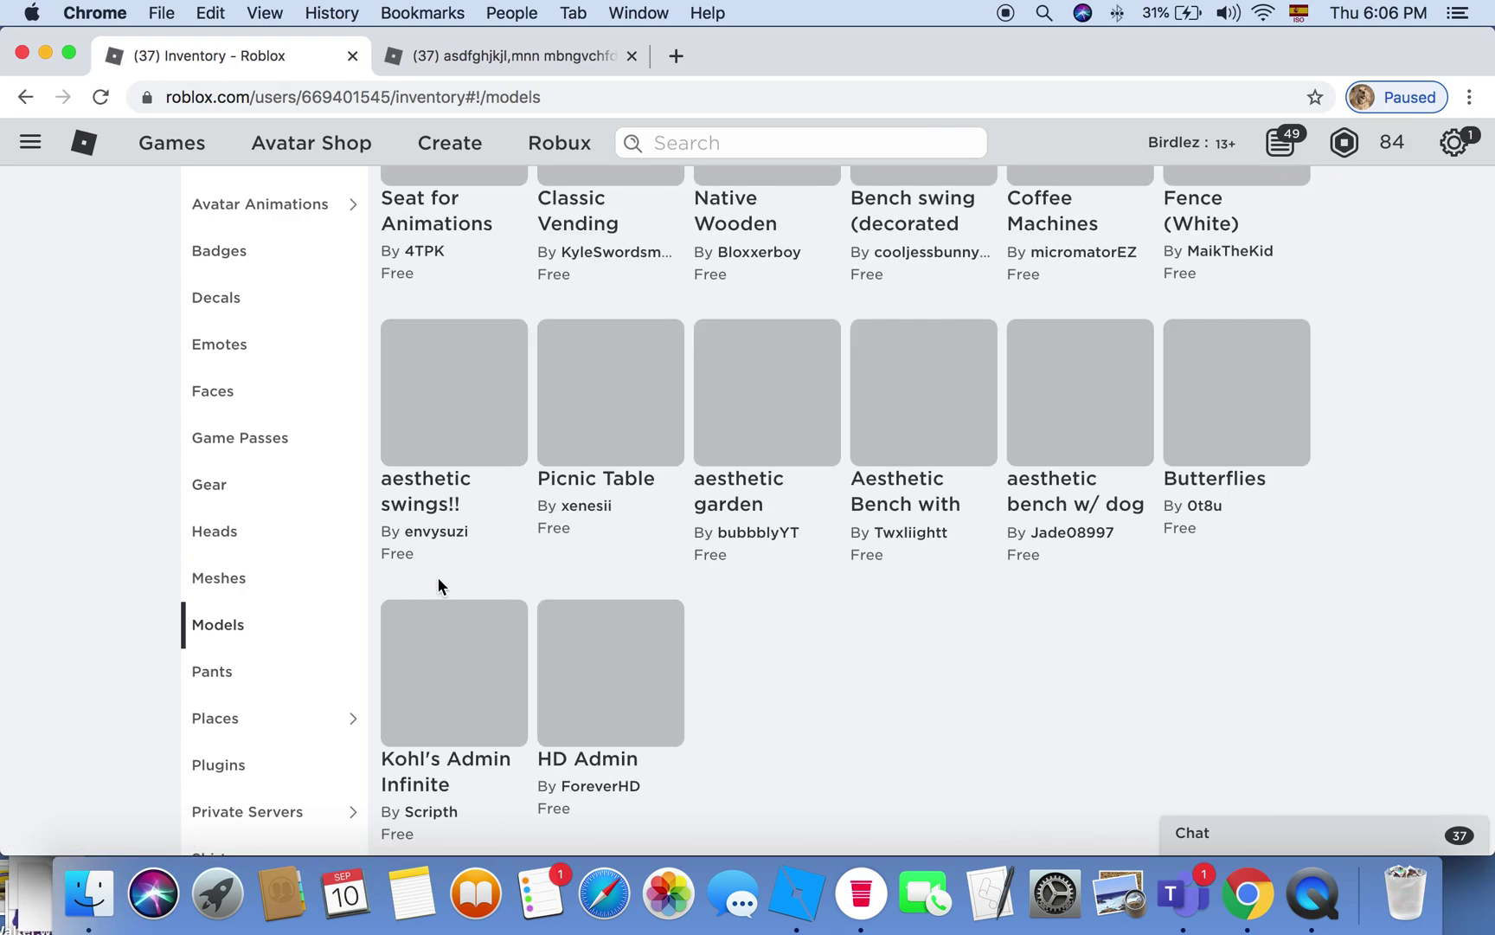
Step: Open the Seat for Animations model's page from the inventory and look through its details and recommendations
{"action": "scroll", "coordinate": [858, 439], "scroll_direction": "up", "scroll_amount": 5}
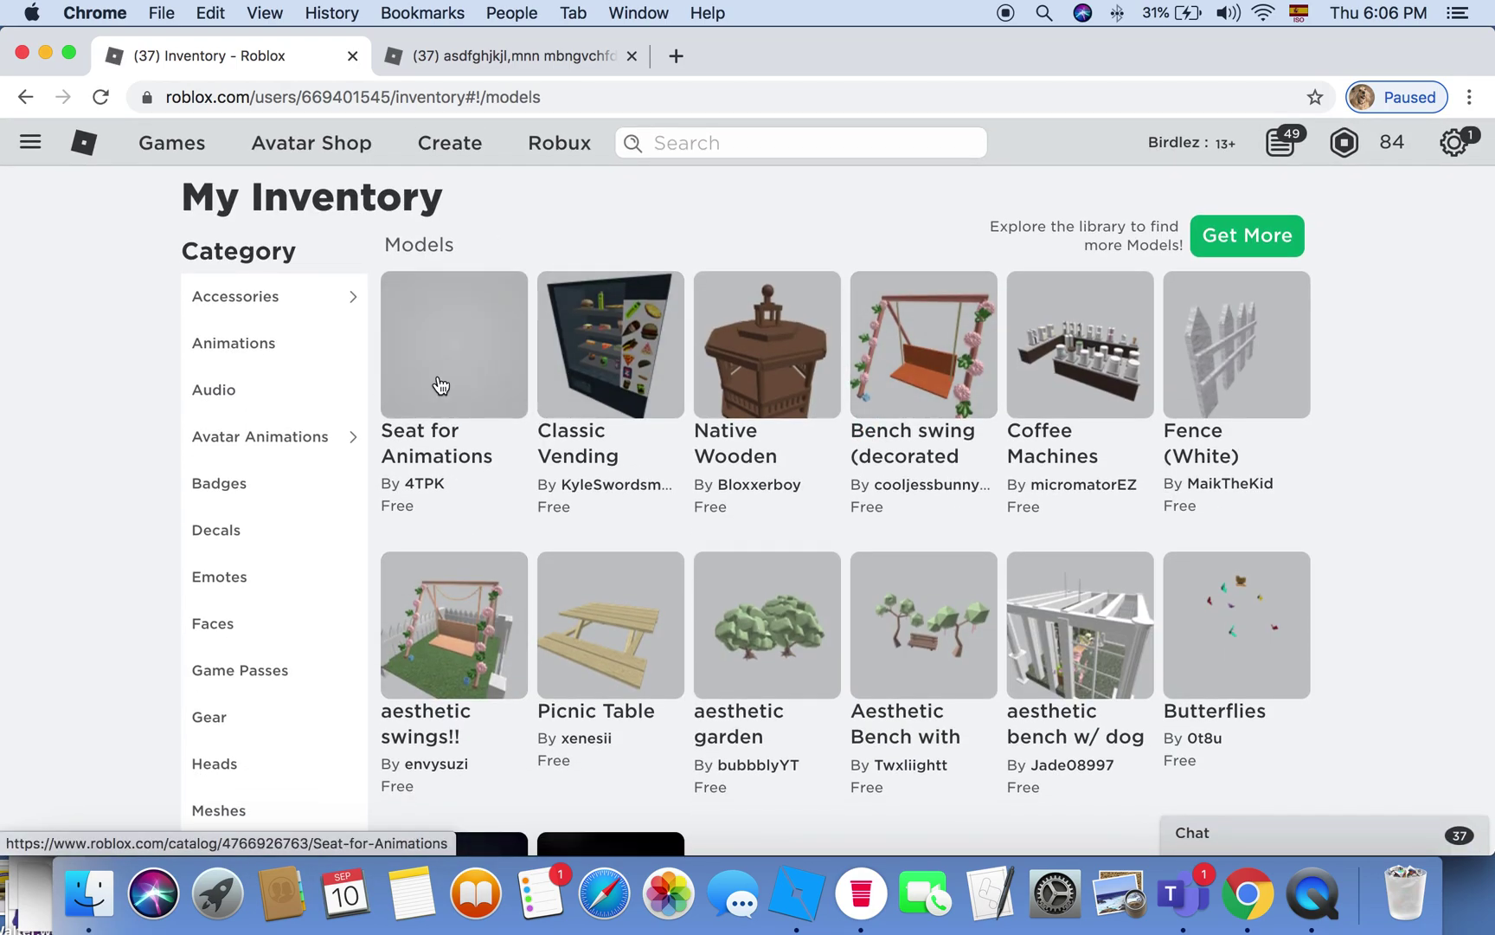
{"action": "left_click", "coordinate": [453, 398]}
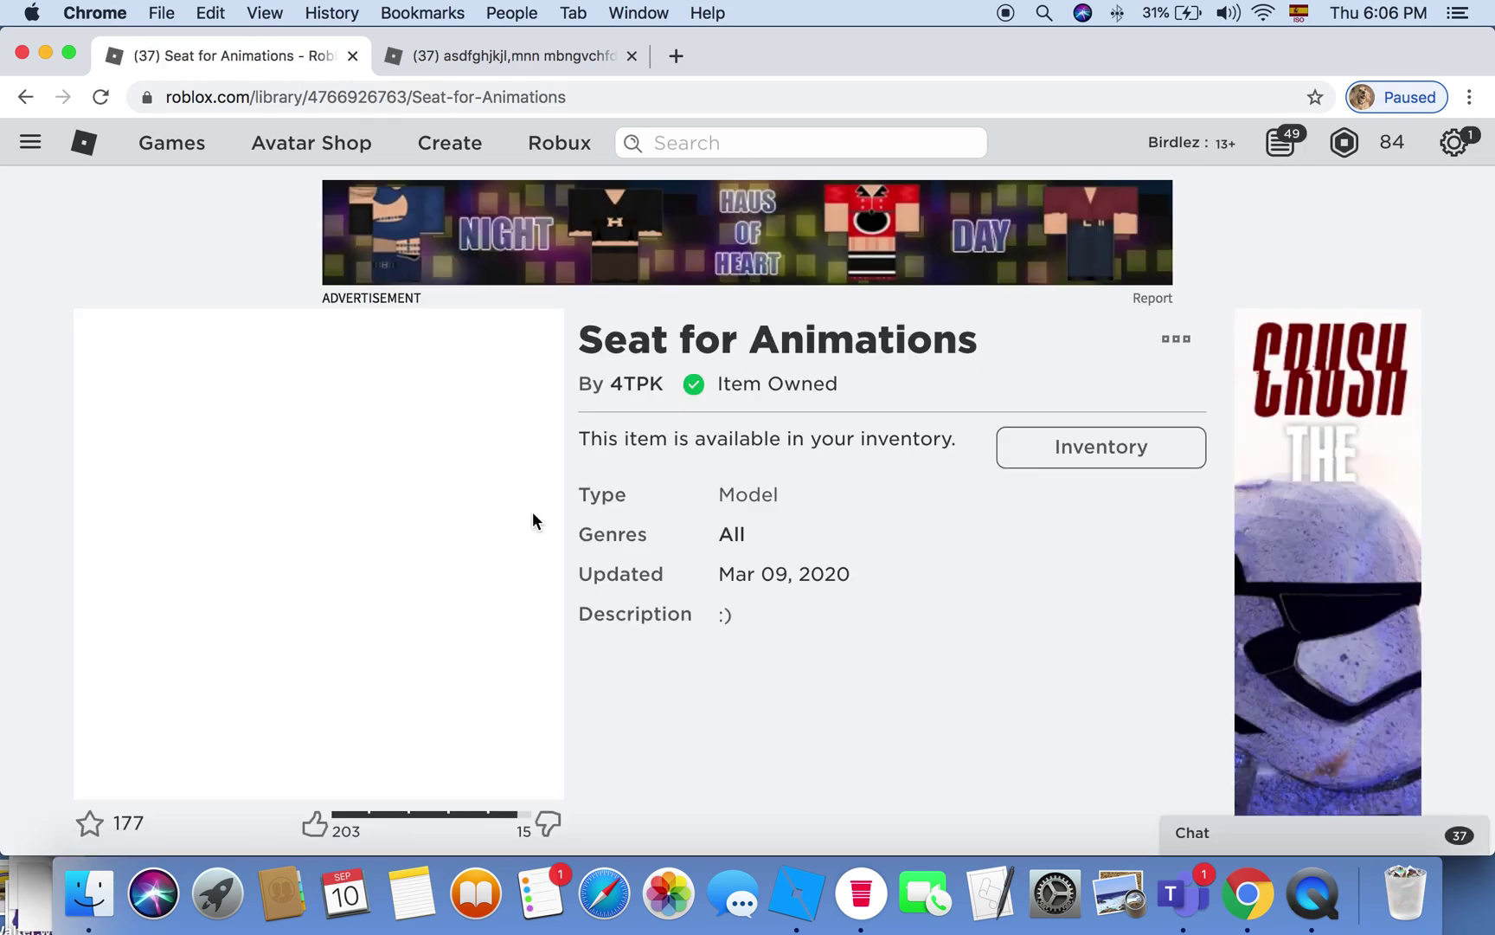
{"action": "scroll", "coordinate": [718, 534], "scroll_direction": "down", "scroll_amount": 2}
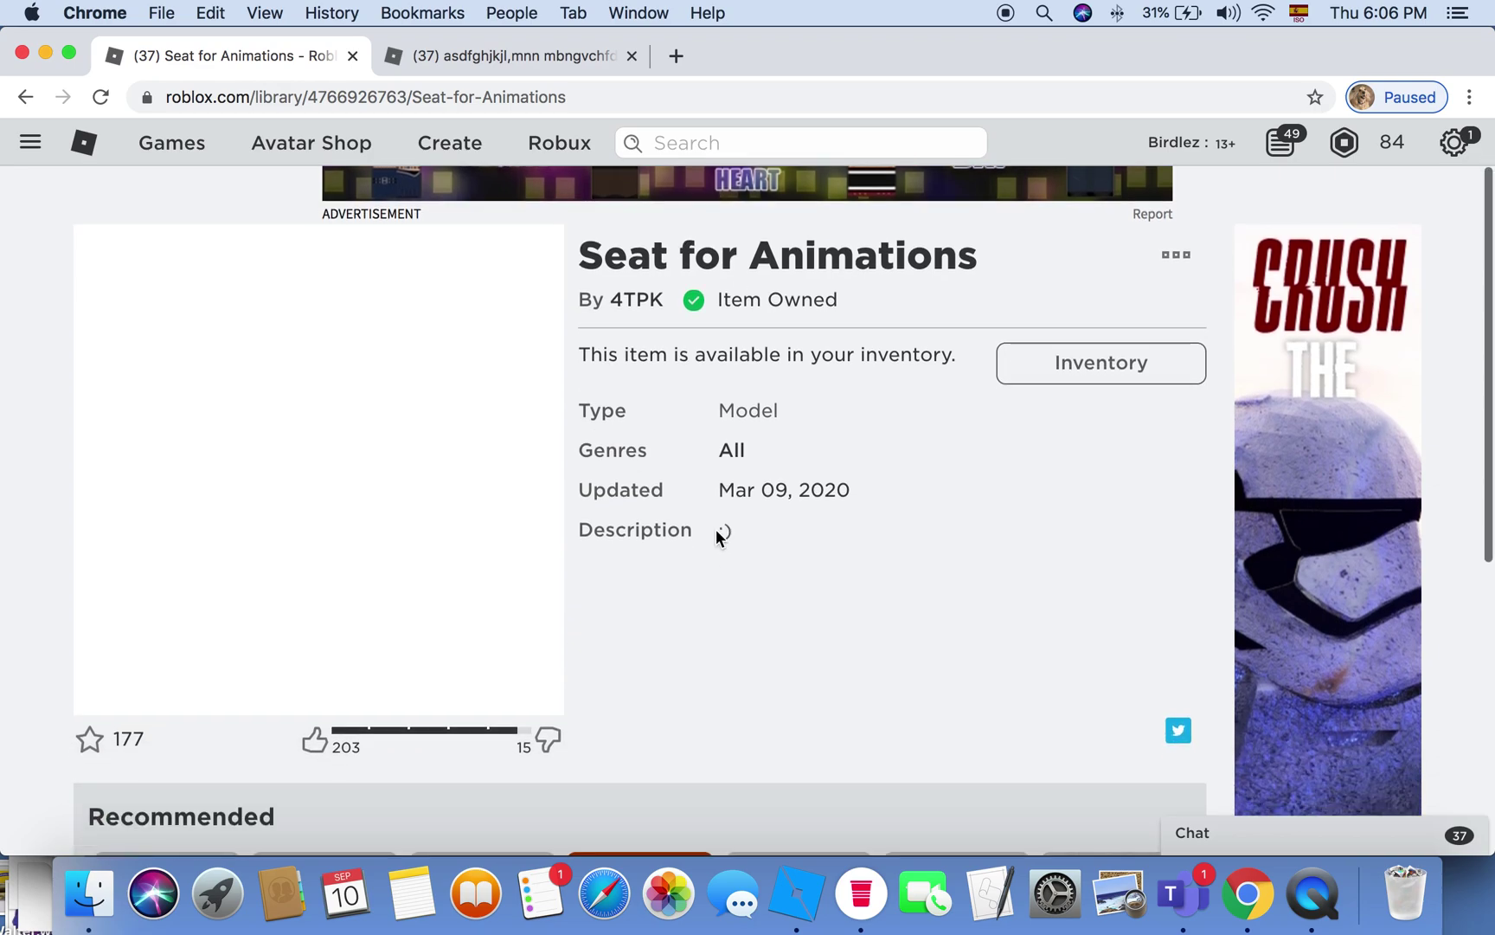
{"action": "scroll", "coordinate": [401, 518], "scroll_direction": "down", "scroll_amount": 5}
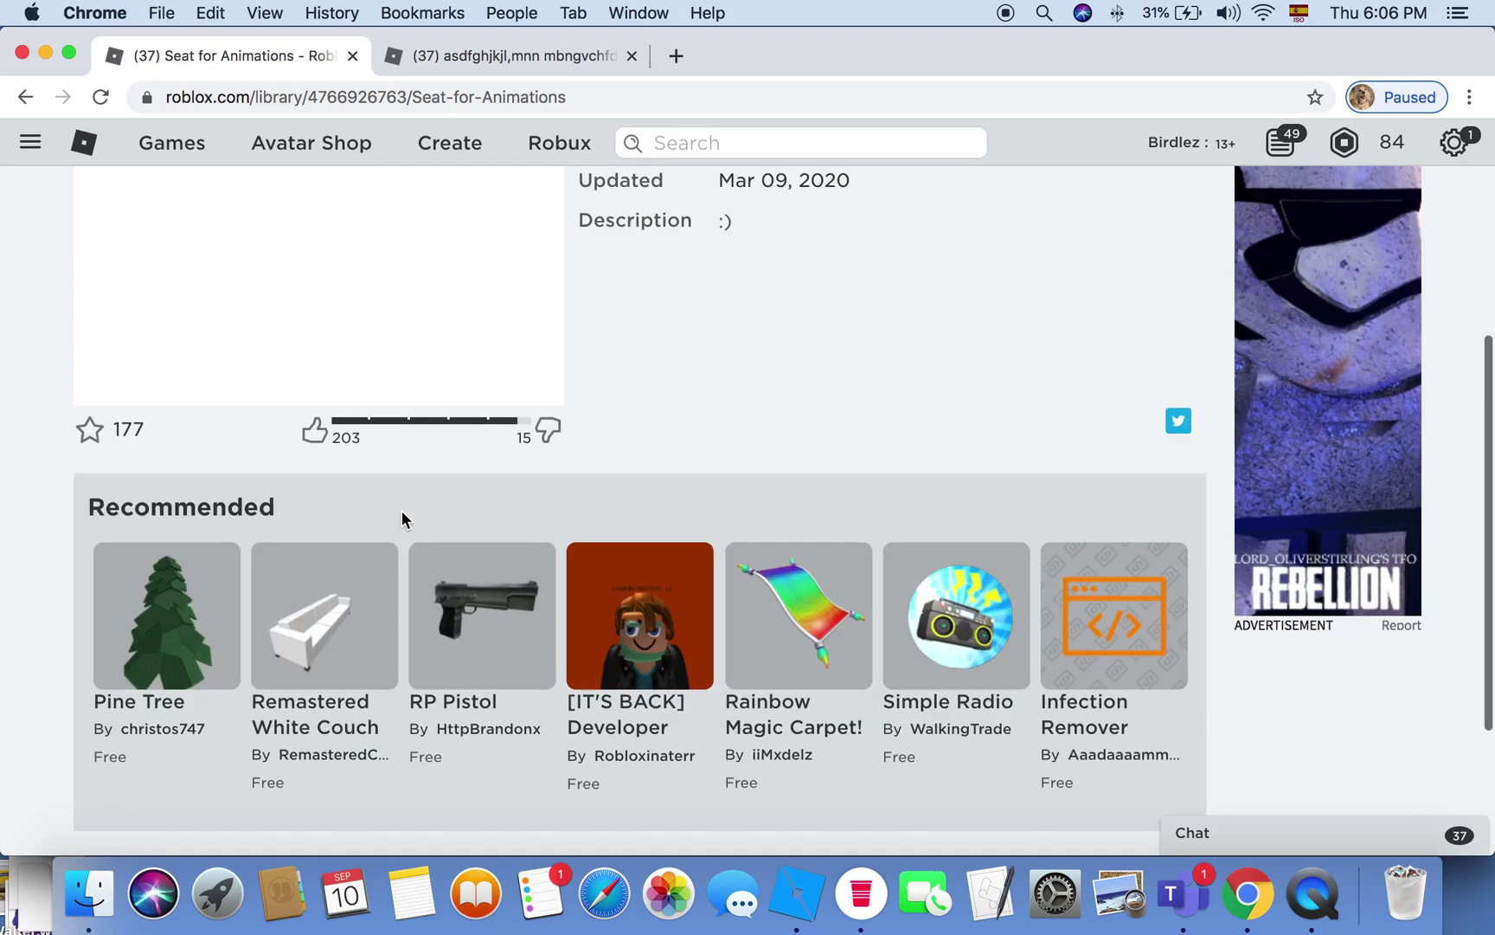
Step: Switch back to Roblox Studio and insert the owned Seat for Animations model into the Workspace
{"action": "scroll", "coordinate": [401, 511], "scroll_direction": "up", "scroll_amount": 5}
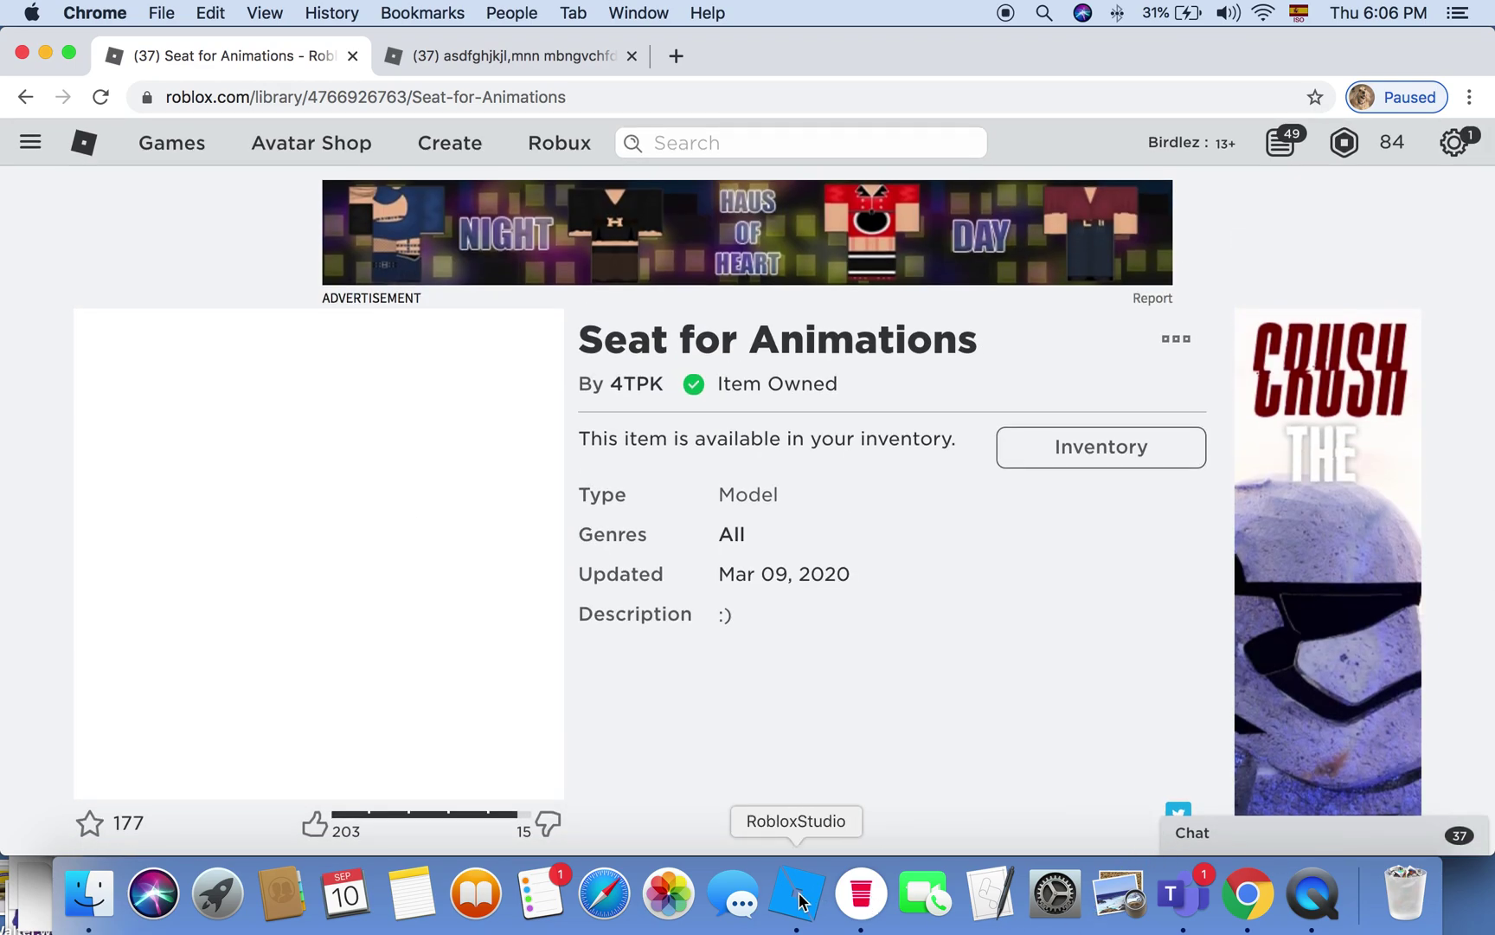
{"action": "left_click", "coordinate": [797, 896]}
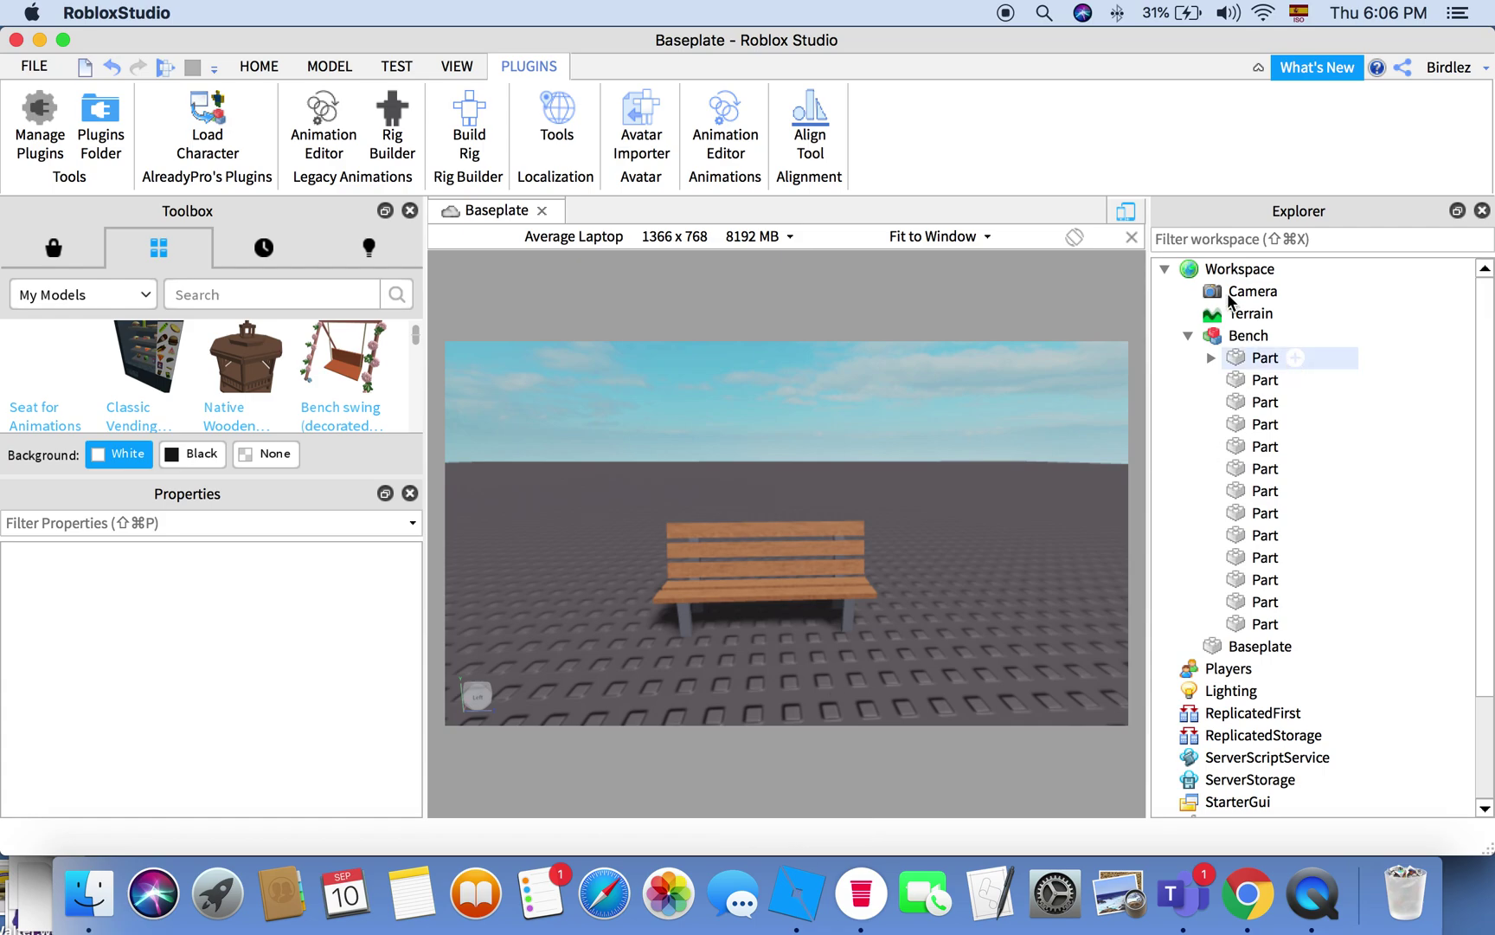
{"action": "left_click", "coordinate": [1189, 335]}
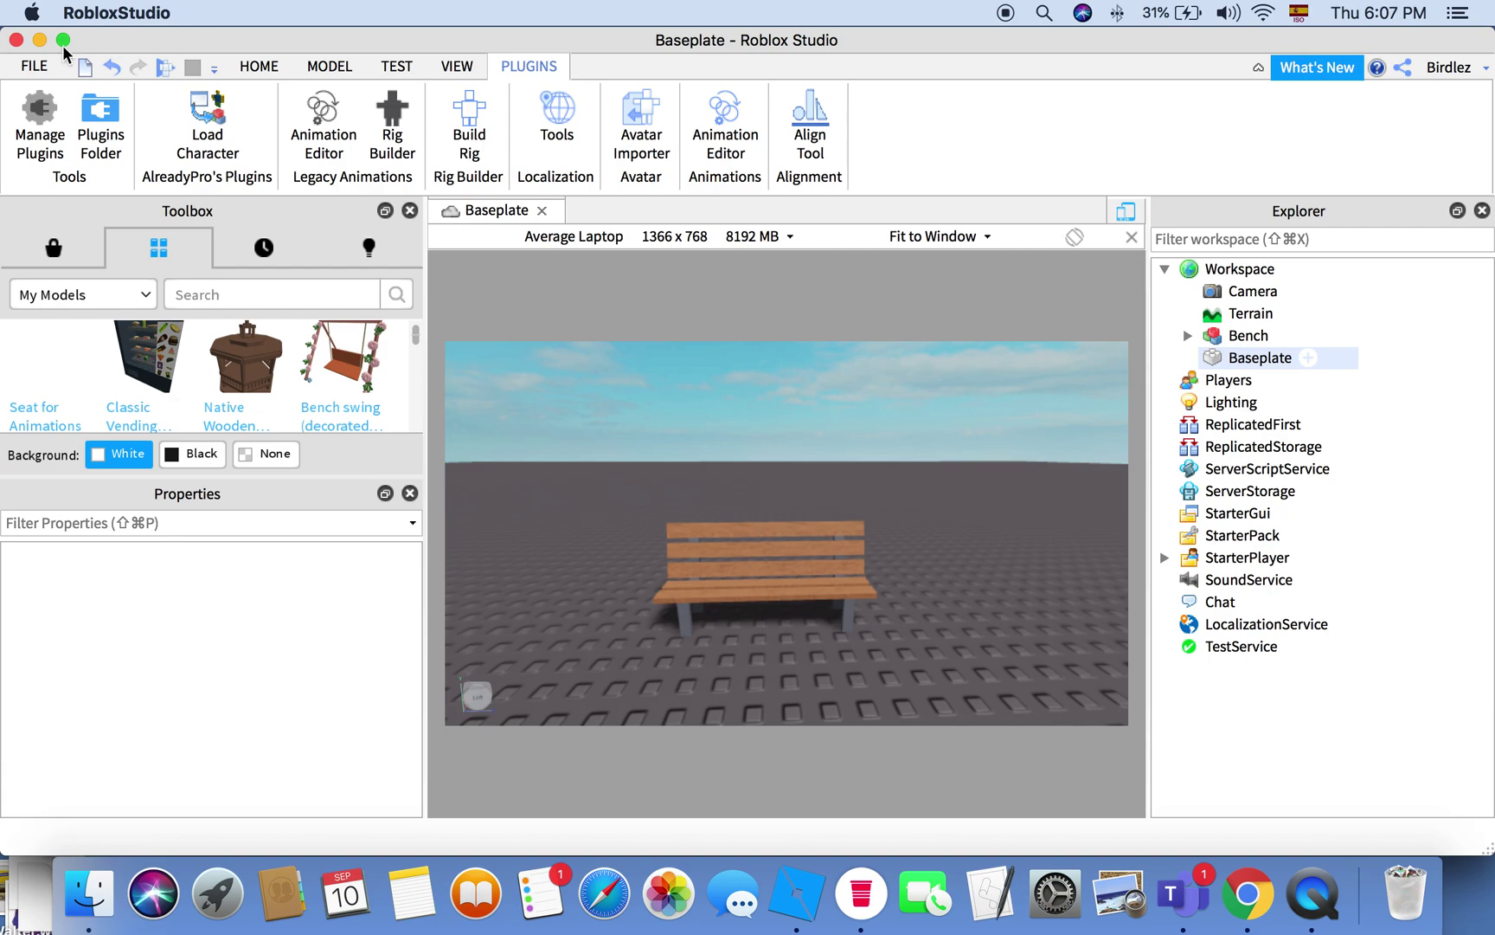
{"action": "left_click", "coordinate": [48, 399]}
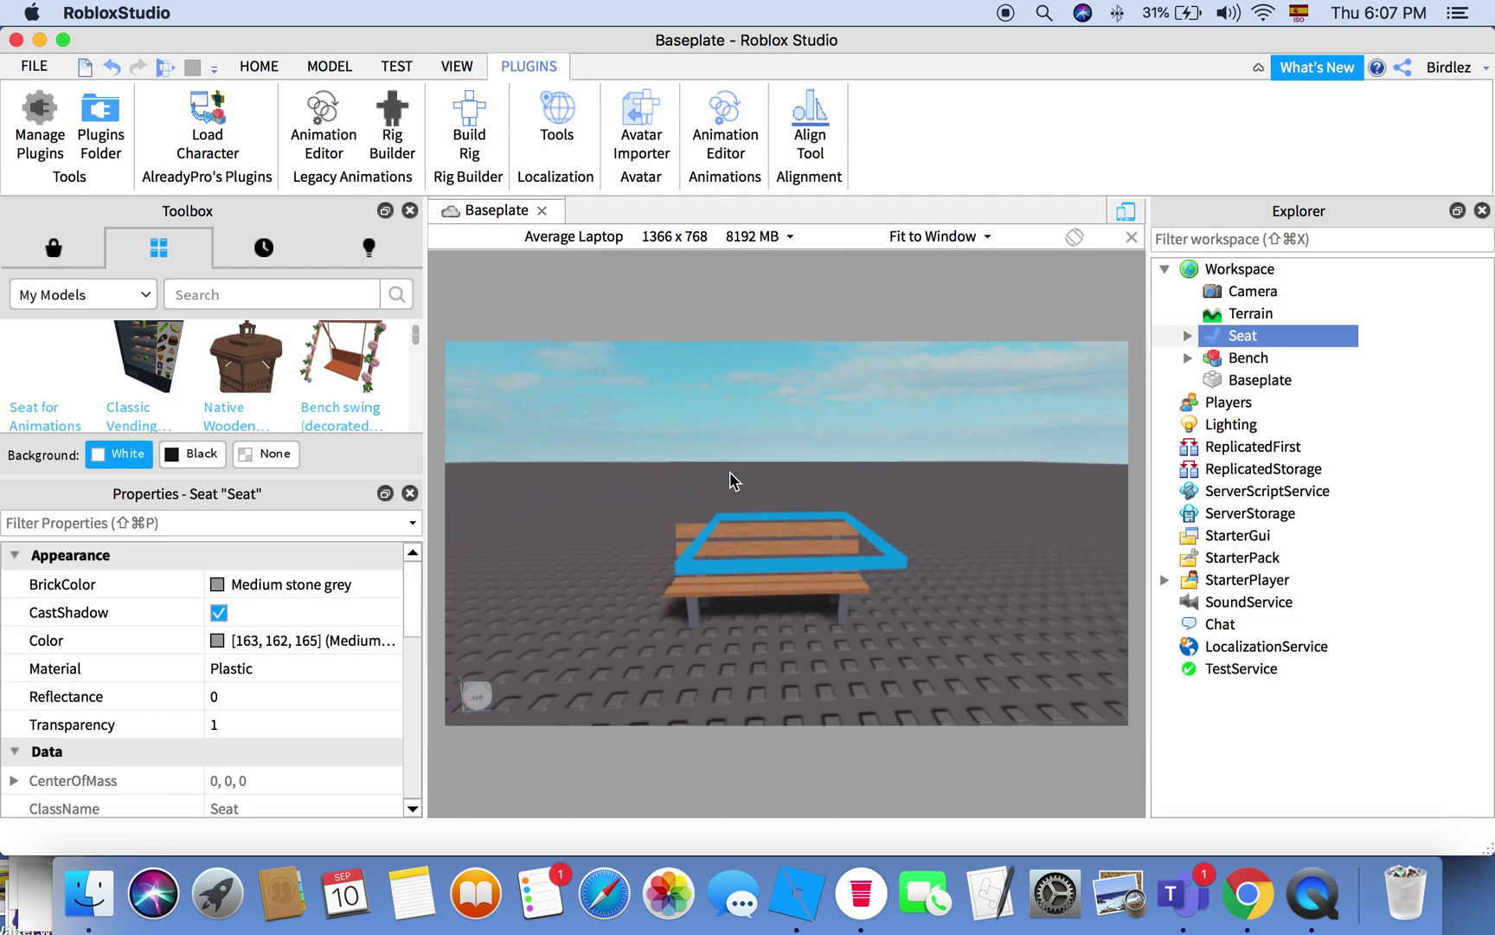
Step: Move the inserted Seat onto the middle of the bench's seating surface, then inspect its placement up close
{"action": "left_click", "coordinate": [258, 67]}
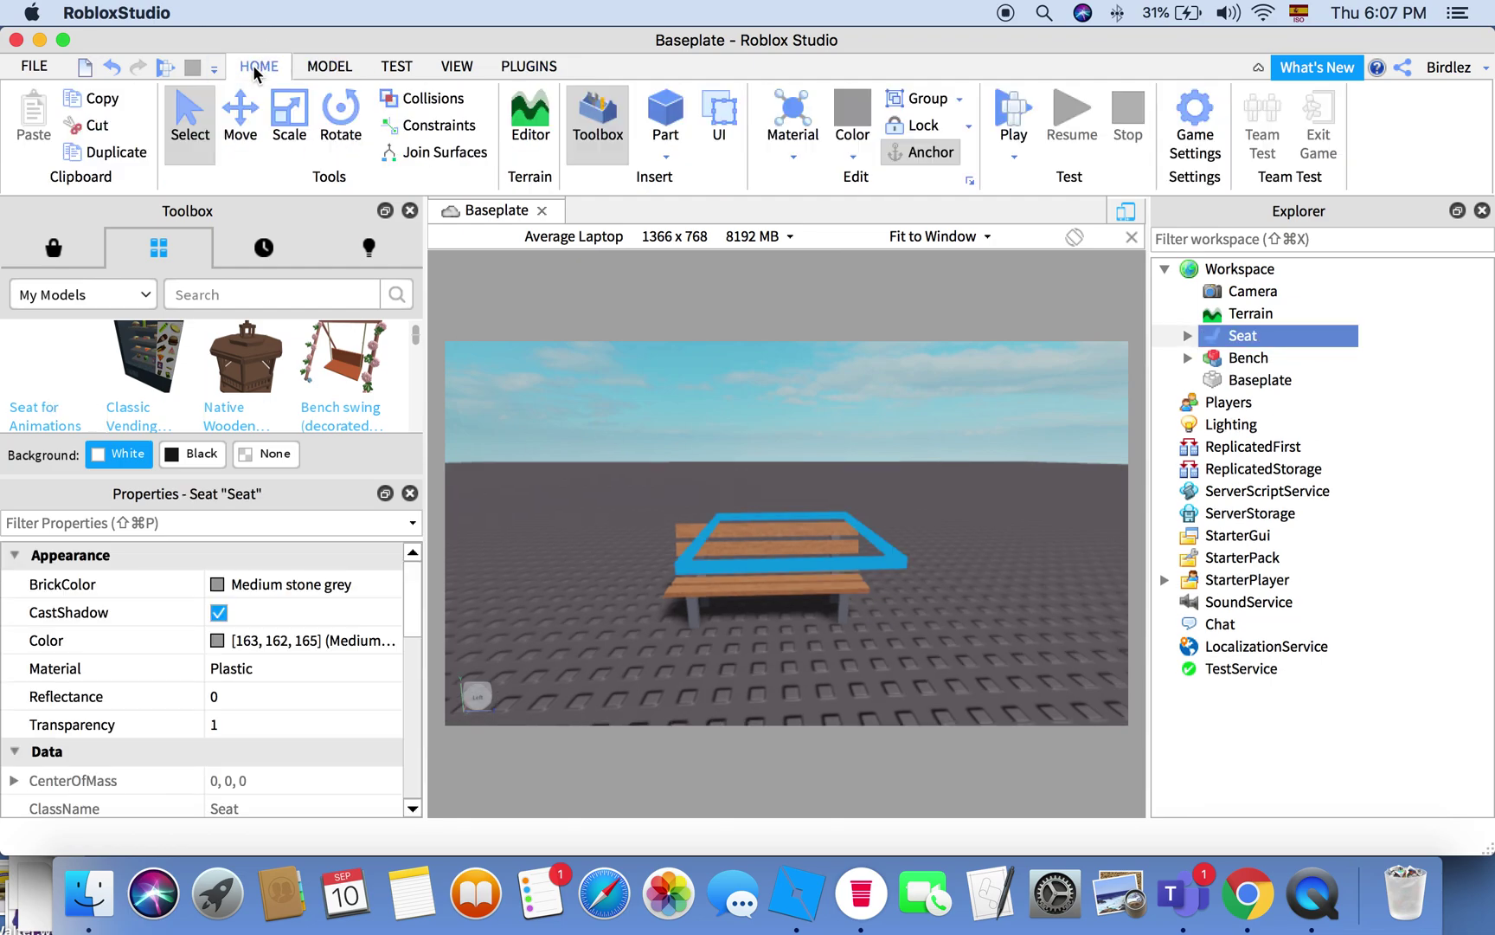
{"action": "left_click", "coordinate": [250, 117]}
{"action": "left_click_drag", "start_coordinate": [833, 690], "coordinate": [791, 417]}
{"action": "right_click_drag", "start_coordinate": [872, 484], "coordinate": [822, 357]}
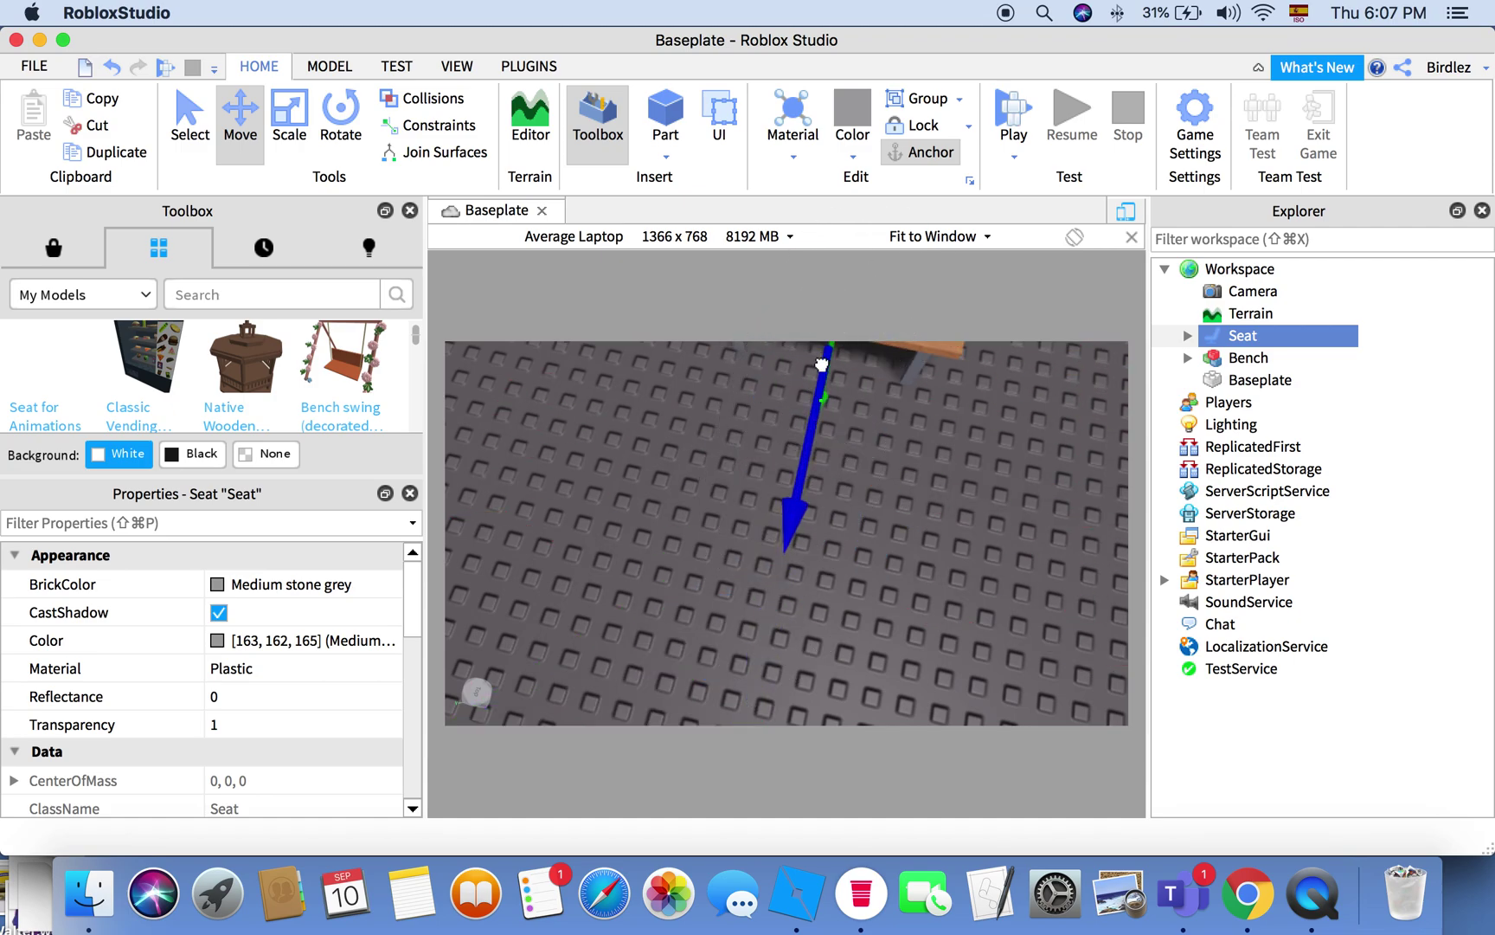
{"action": "key", "text": "f"}
{"action": "right_click_drag", "start_coordinate": [881, 463], "coordinate": [776, 512]}
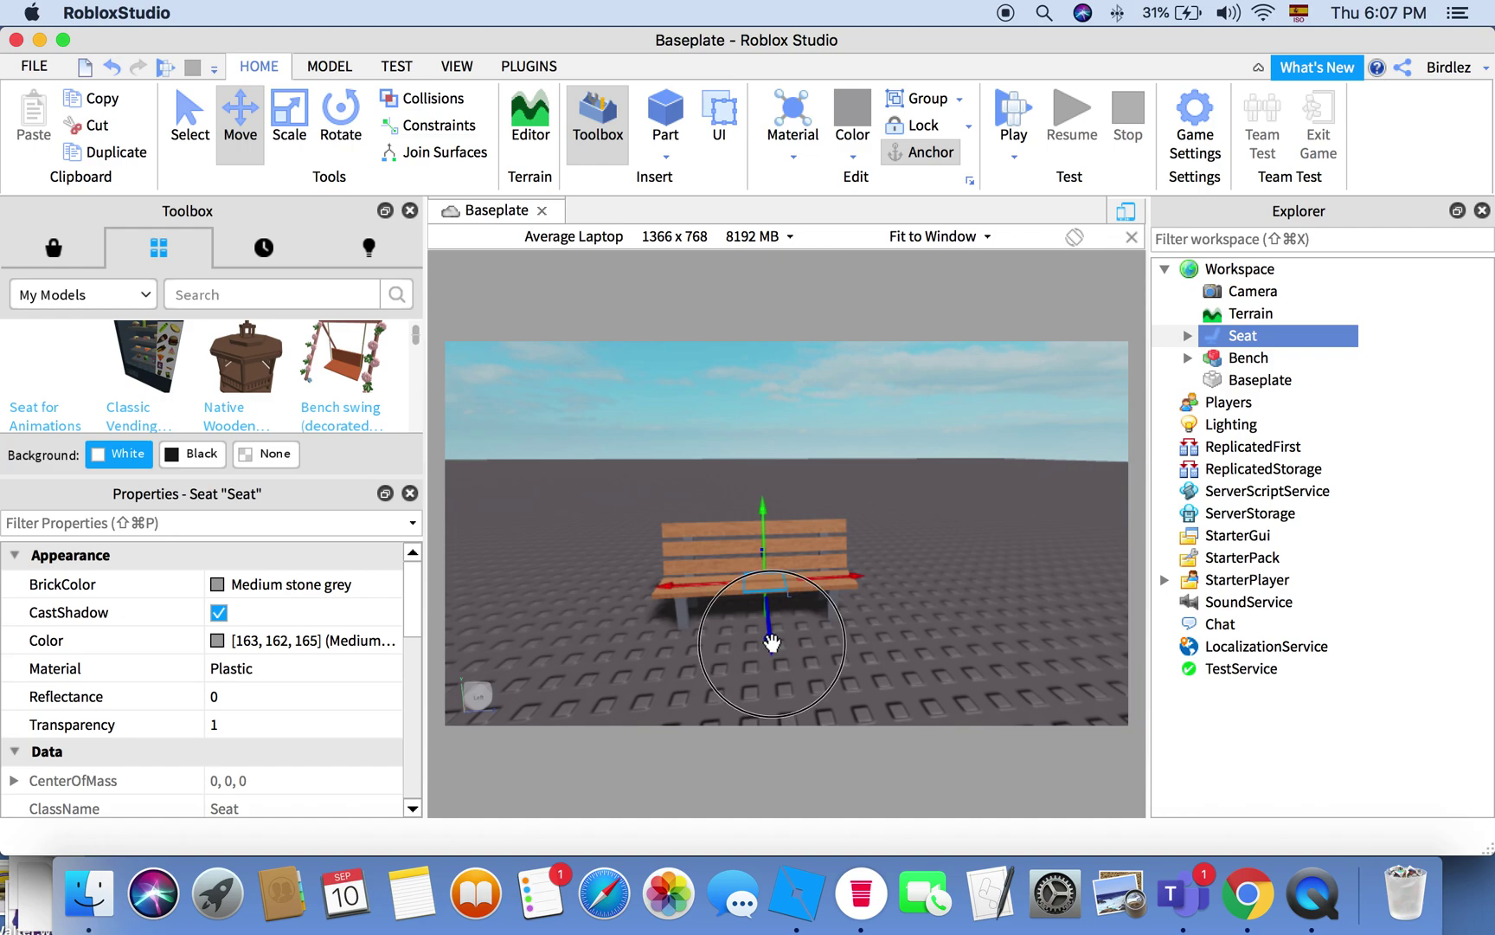
{"action": "left_click_drag", "start_coordinate": [769, 636], "coordinate": [769, 646]}
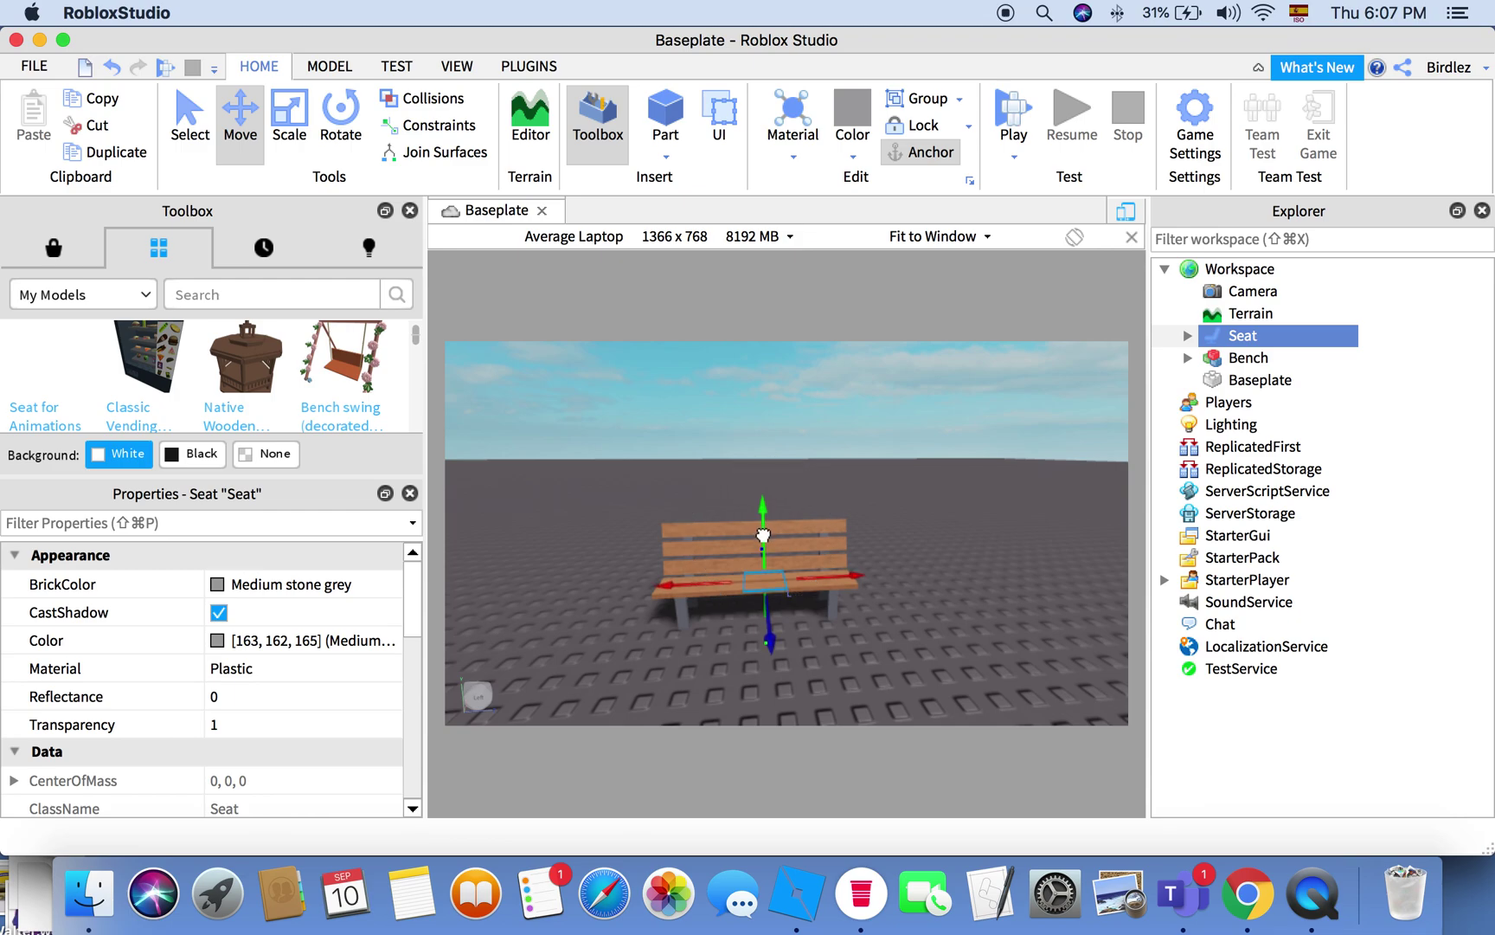
{"action": "left_click", "coordinate": [868, 676]}
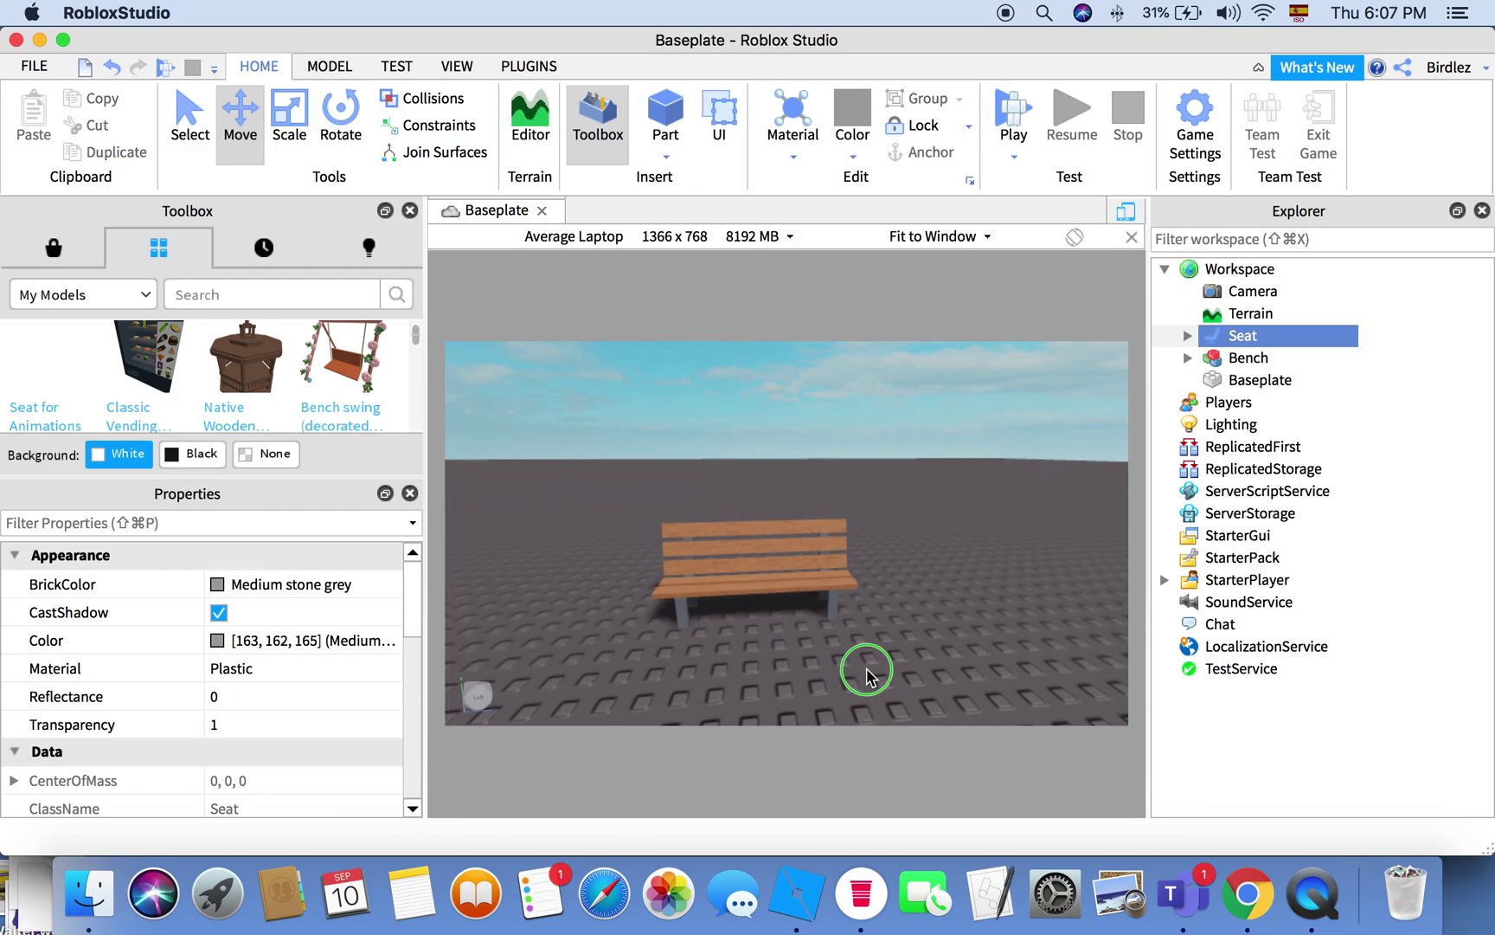
{"action": "scroll", "coordinate": [868, 677], "scroll_direction": "up", "scroll_amount": 2}
{"action": "right_click", "coordinate": [838, 645]}
{"action": "left_click", "coordinate": [719, 645]}
{"action": "left_click", "coordinate": [828, 621]}
{"action": "right_click_drag", "start_coordinate": [828, 621], "coordinate": [822, 614]}
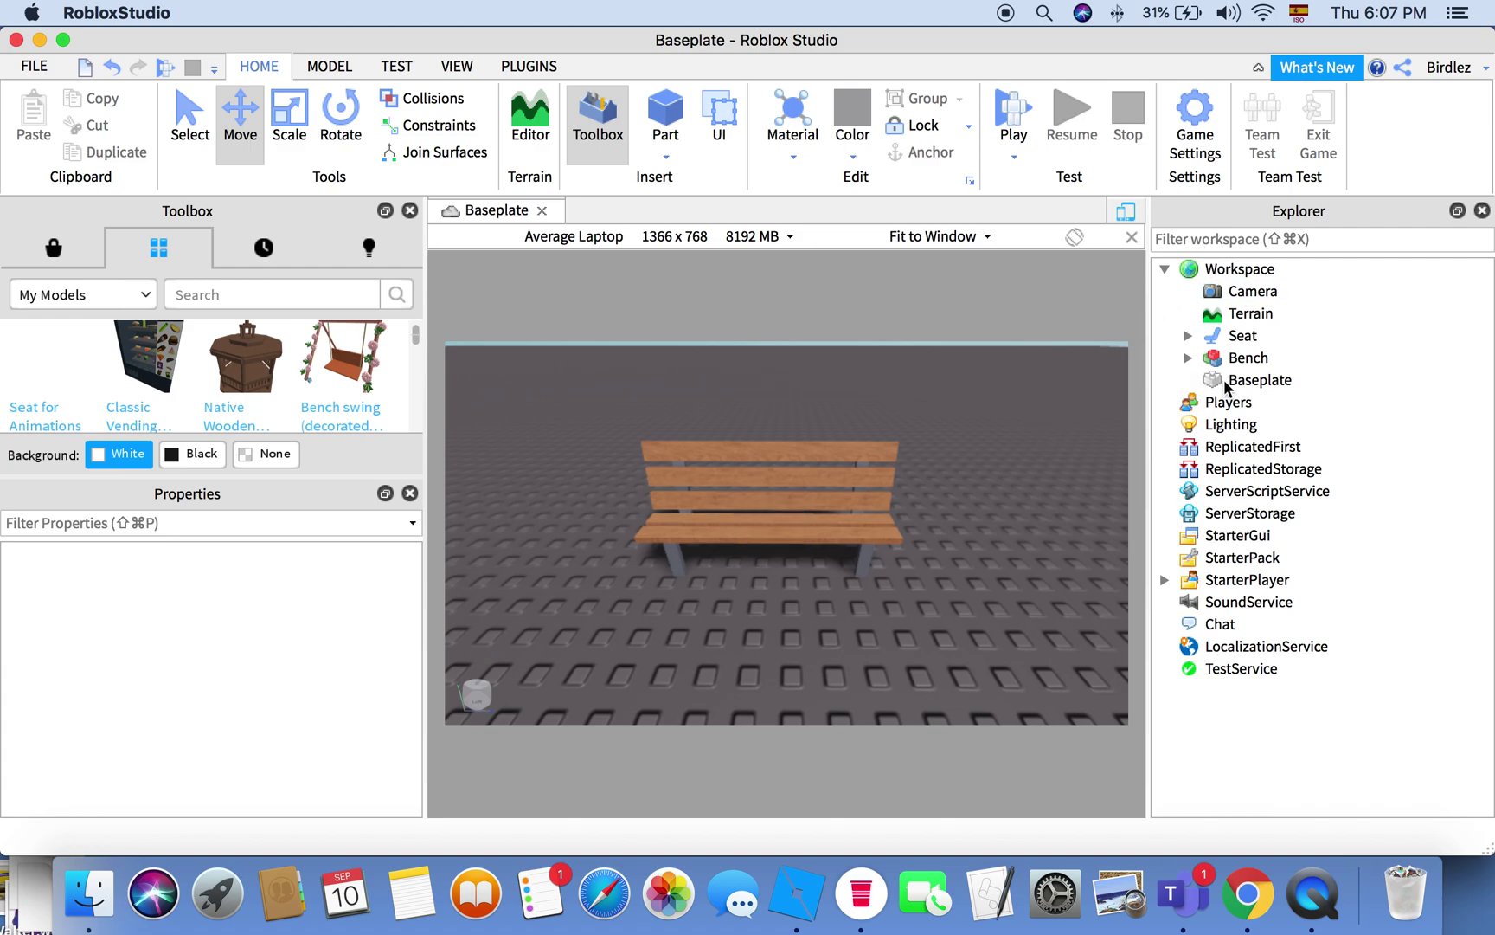
Step: Expand the Seat in the Workspace, read through its Script, and close the script
{"action": "left_click", "coordinate": [1165, 268]}
{"action": "left_click", "coordinate": [1166, 269]}
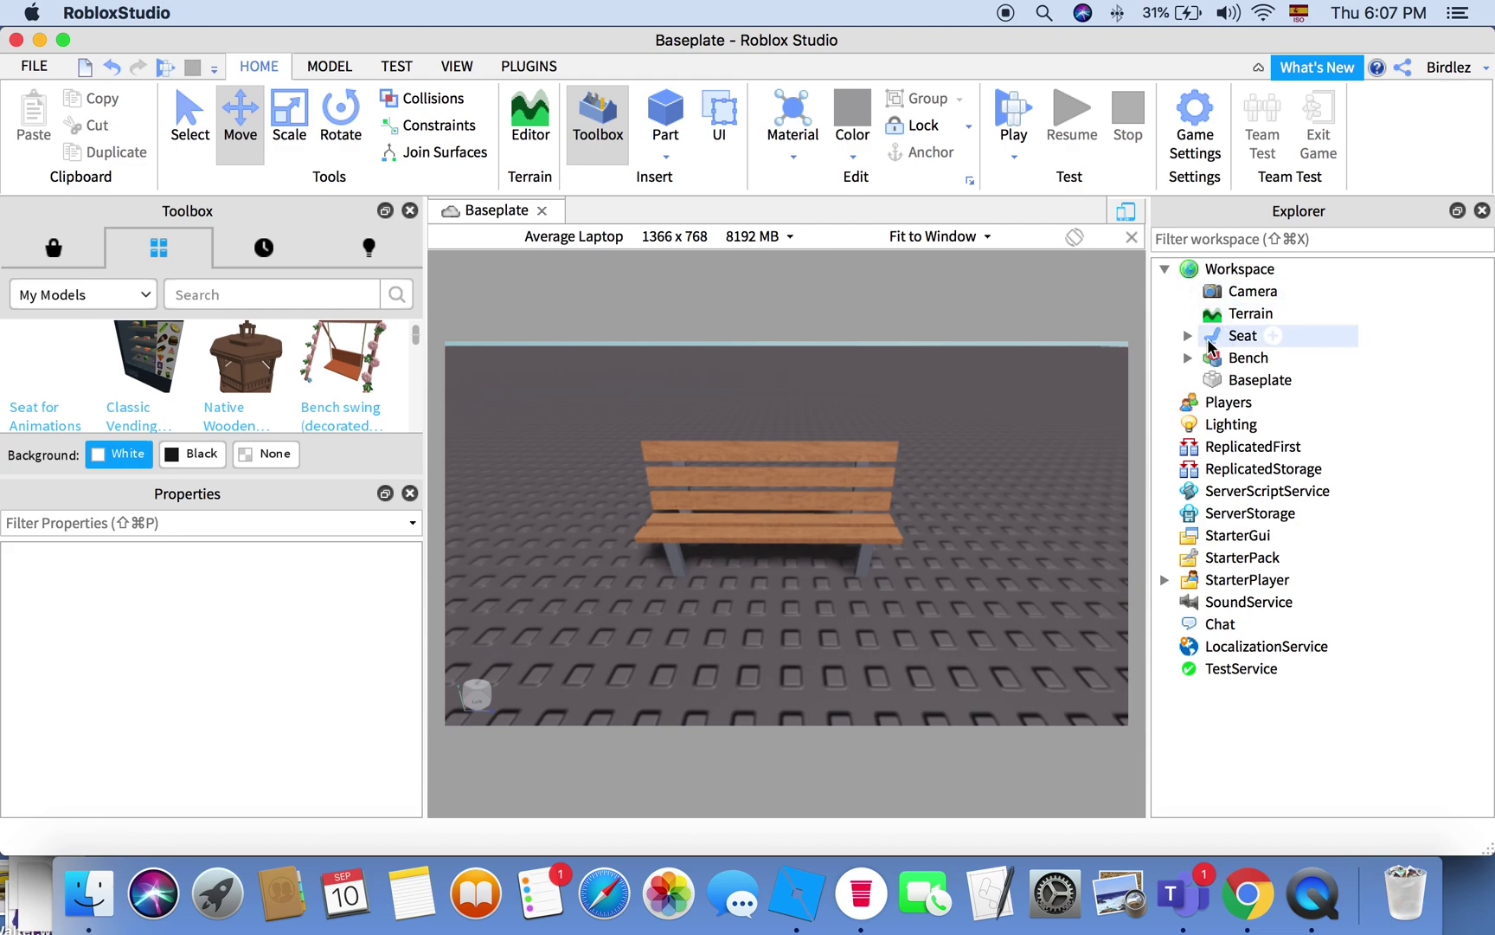
{"action": "left_click", "coordinate": [1189, 337]}
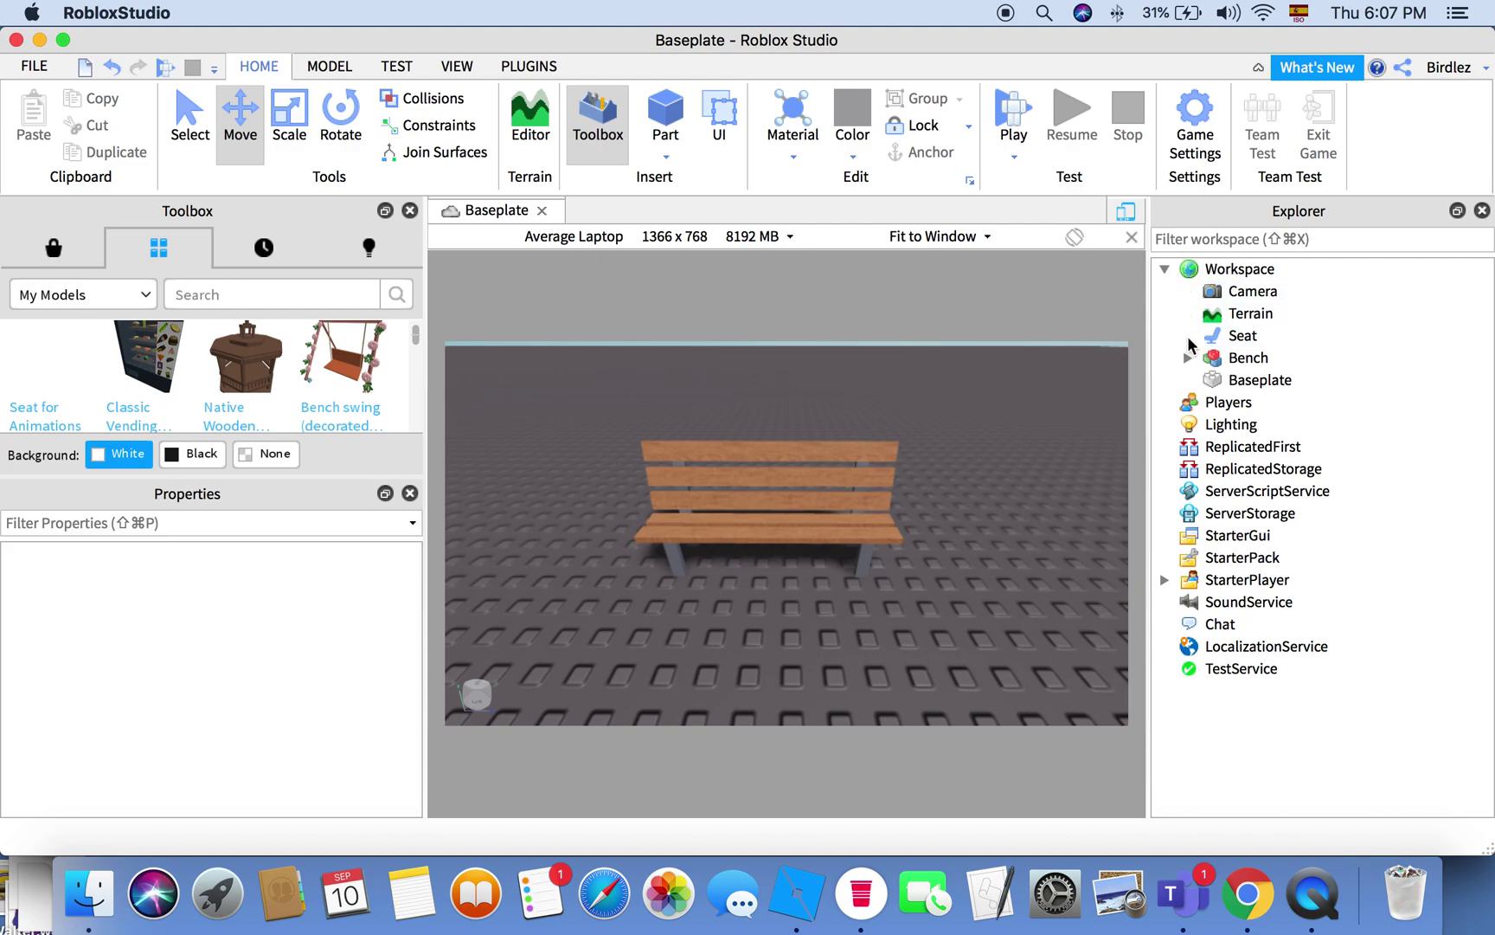
{"action": "left_click", "coordinate": [1188, 337]}
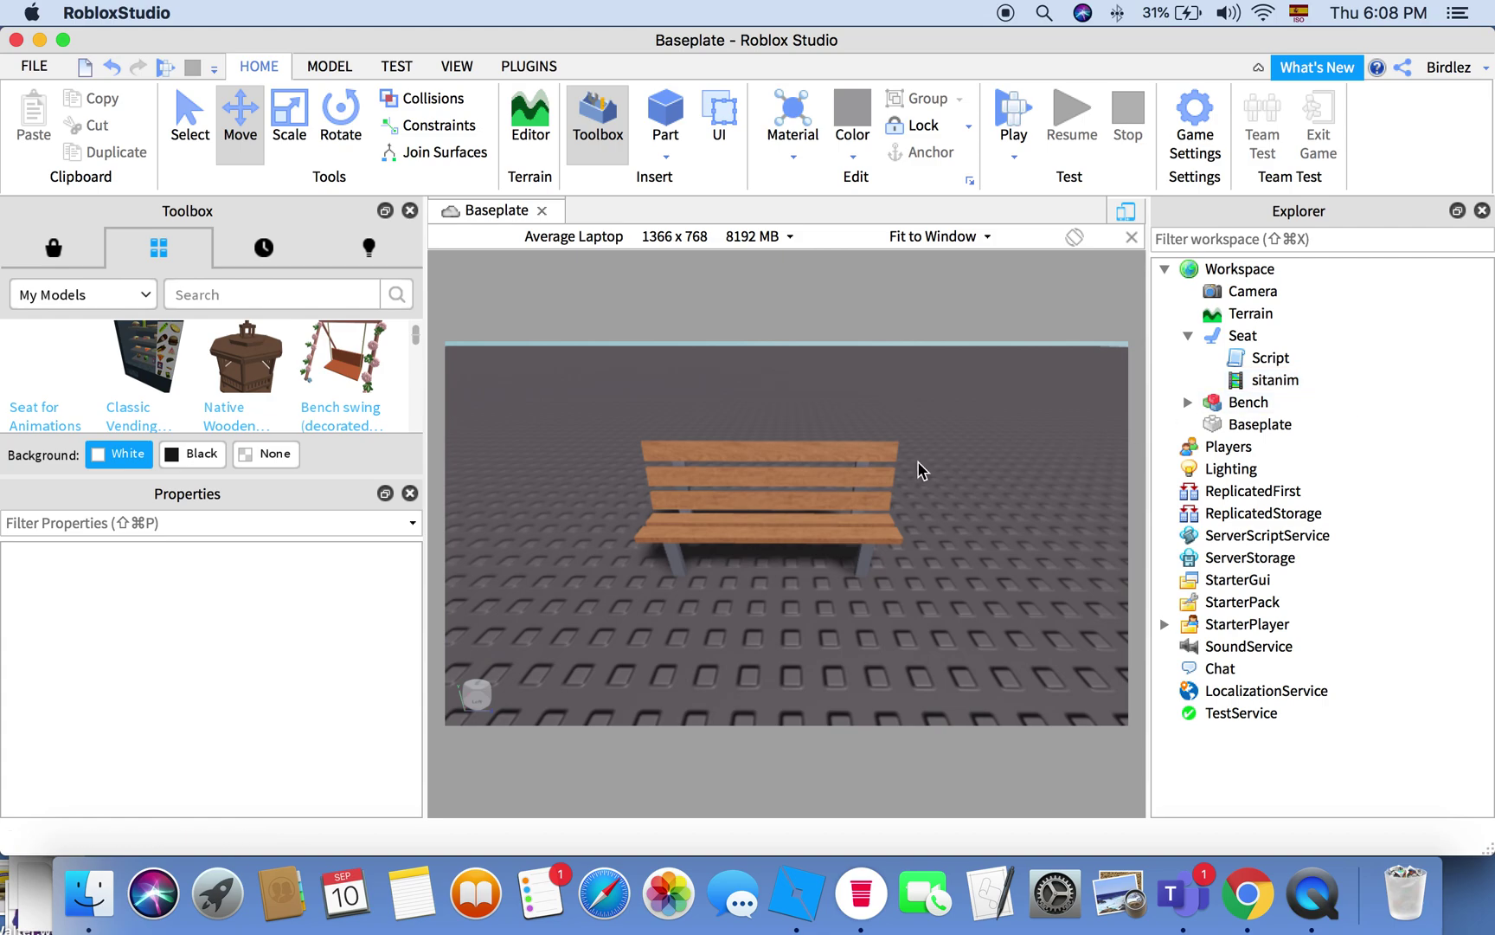
{"action": "double_click", "coordinate": [1265, 358]}
{"action": "mouse_move", "coordinate": [841, 613]}
{"action": "left_mouse_down"}
{"action": "mouse_move", "coordinate": [678, 338]}
{"action": "mouse_move", "coordinate": [728, 424]}
{"action": "mouse_move", "coordinate": [877, 580]}
{"action": "mouse_move", "coordinate": [831, 602]}
{"action": "left_mouse_up"}
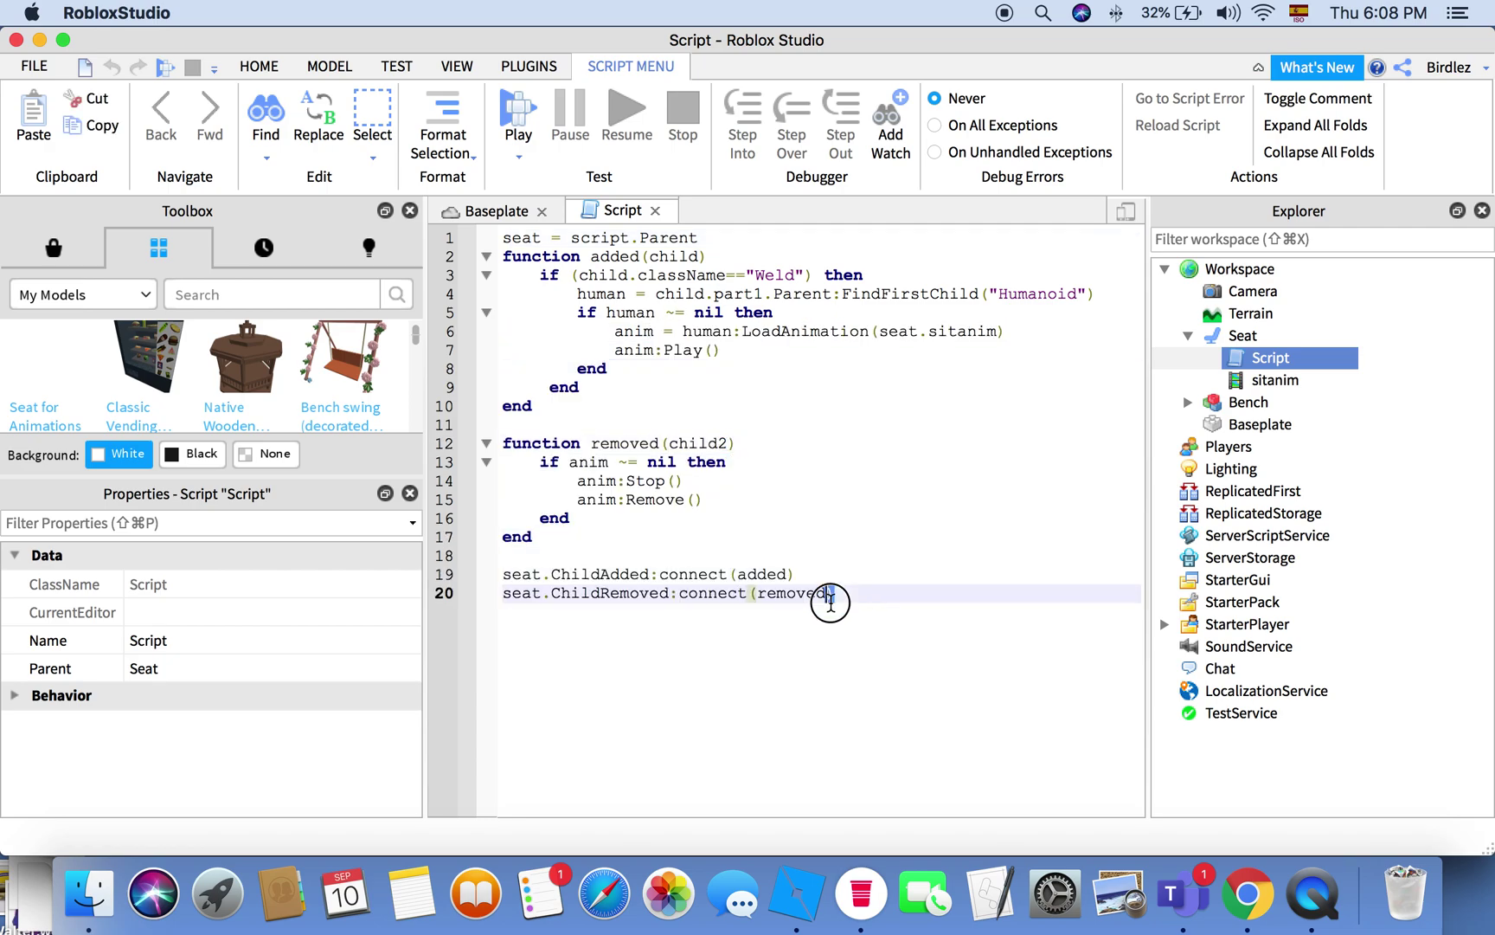
{"action": "left_click", "coordinate": [898, 664]}
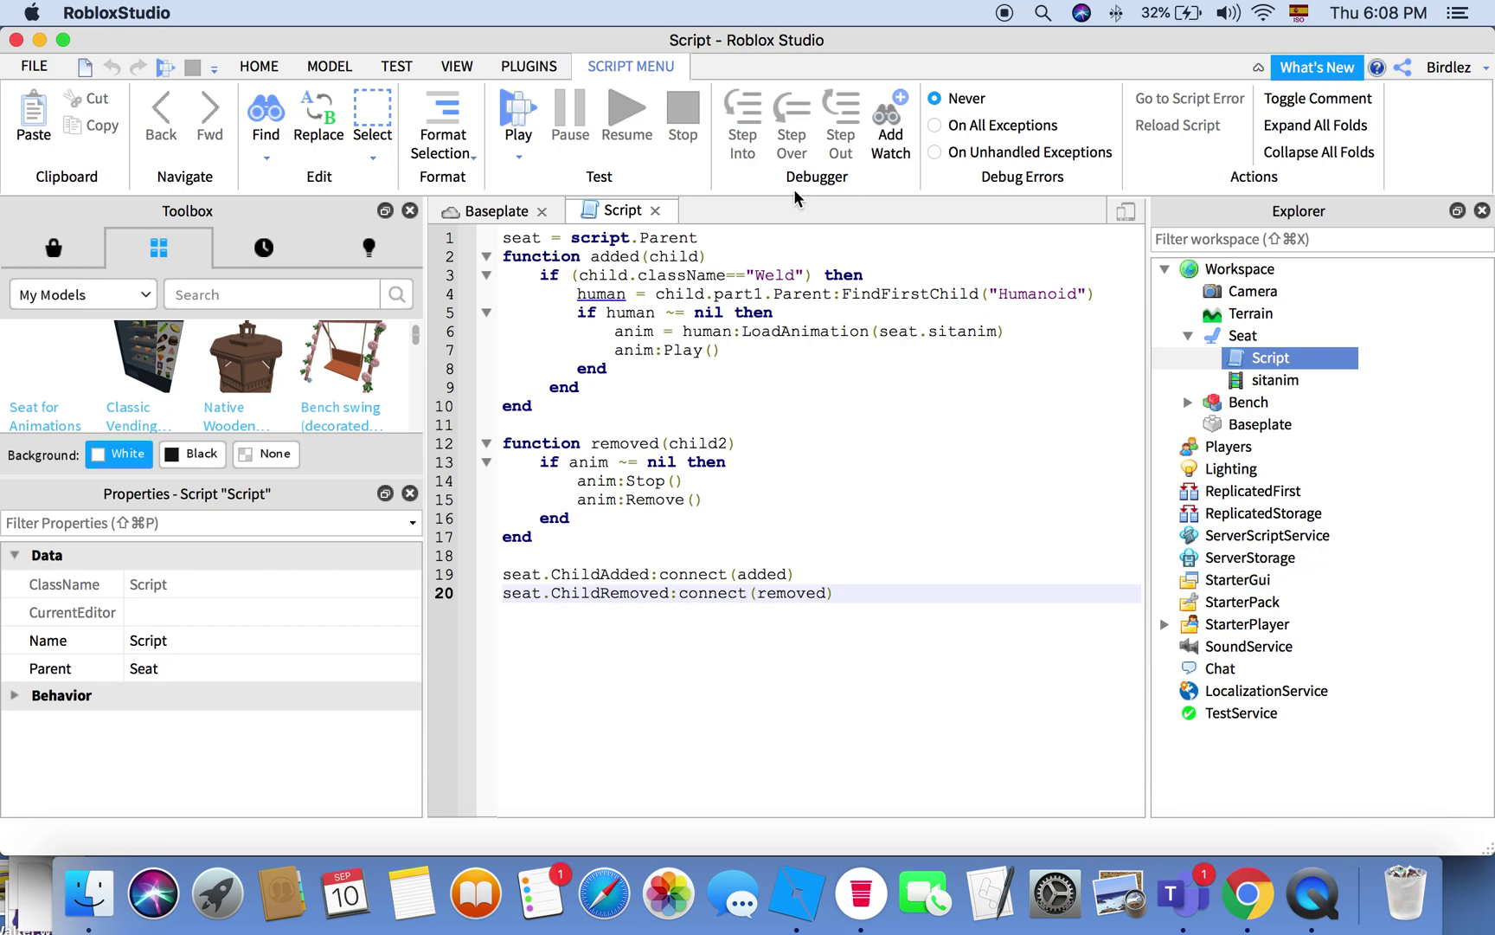
{"action": "left_click", "coordinate": [657, 211]}
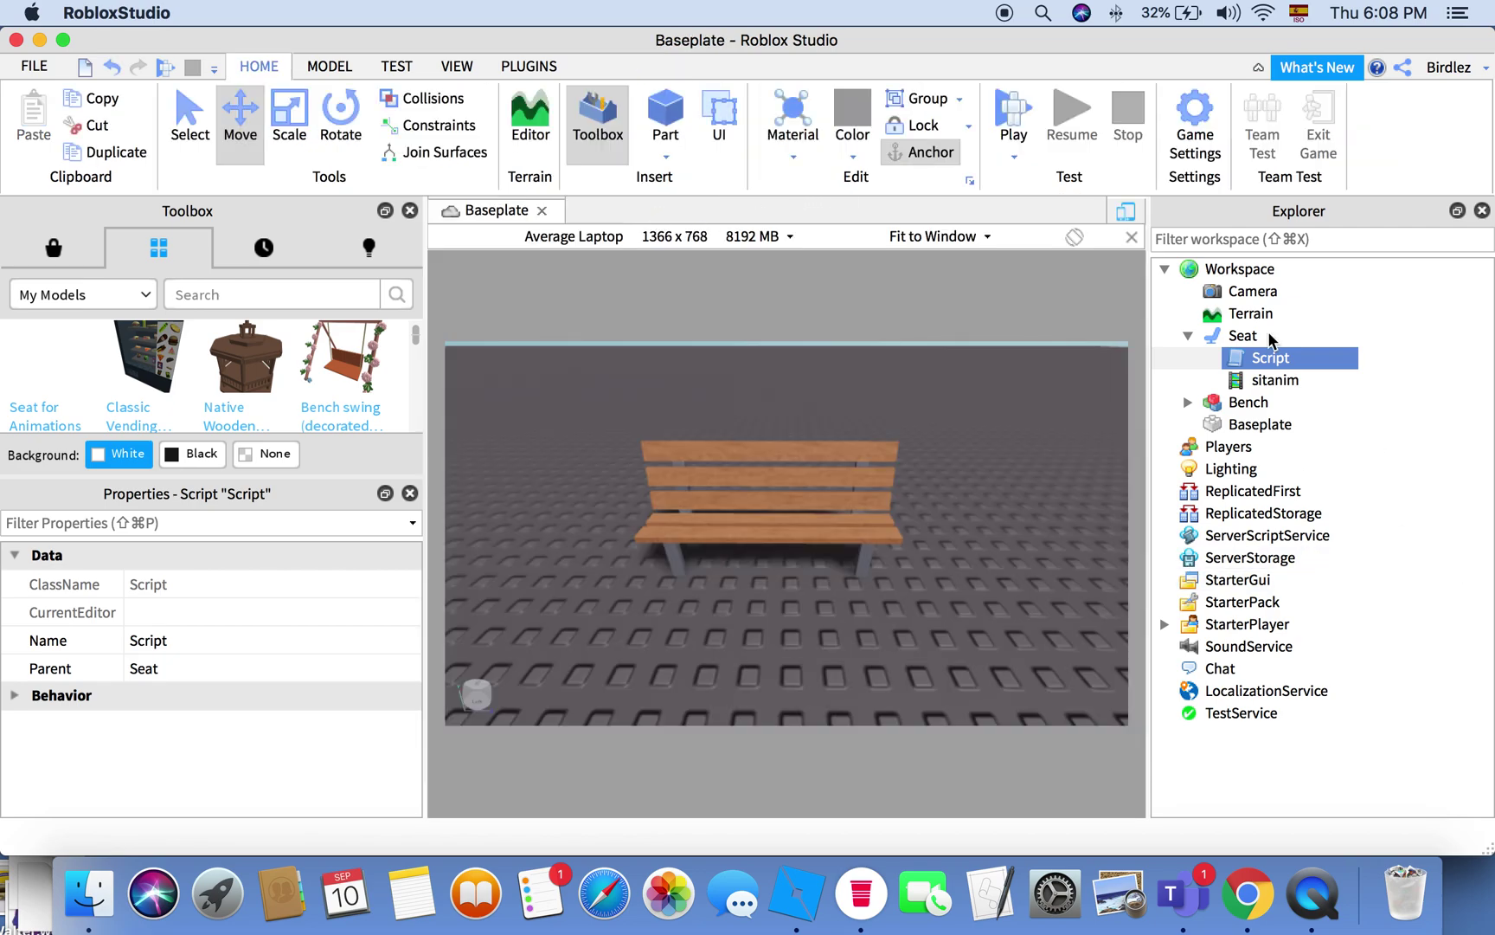
{"action": "left_click", "coordinate": [1060, 519]}
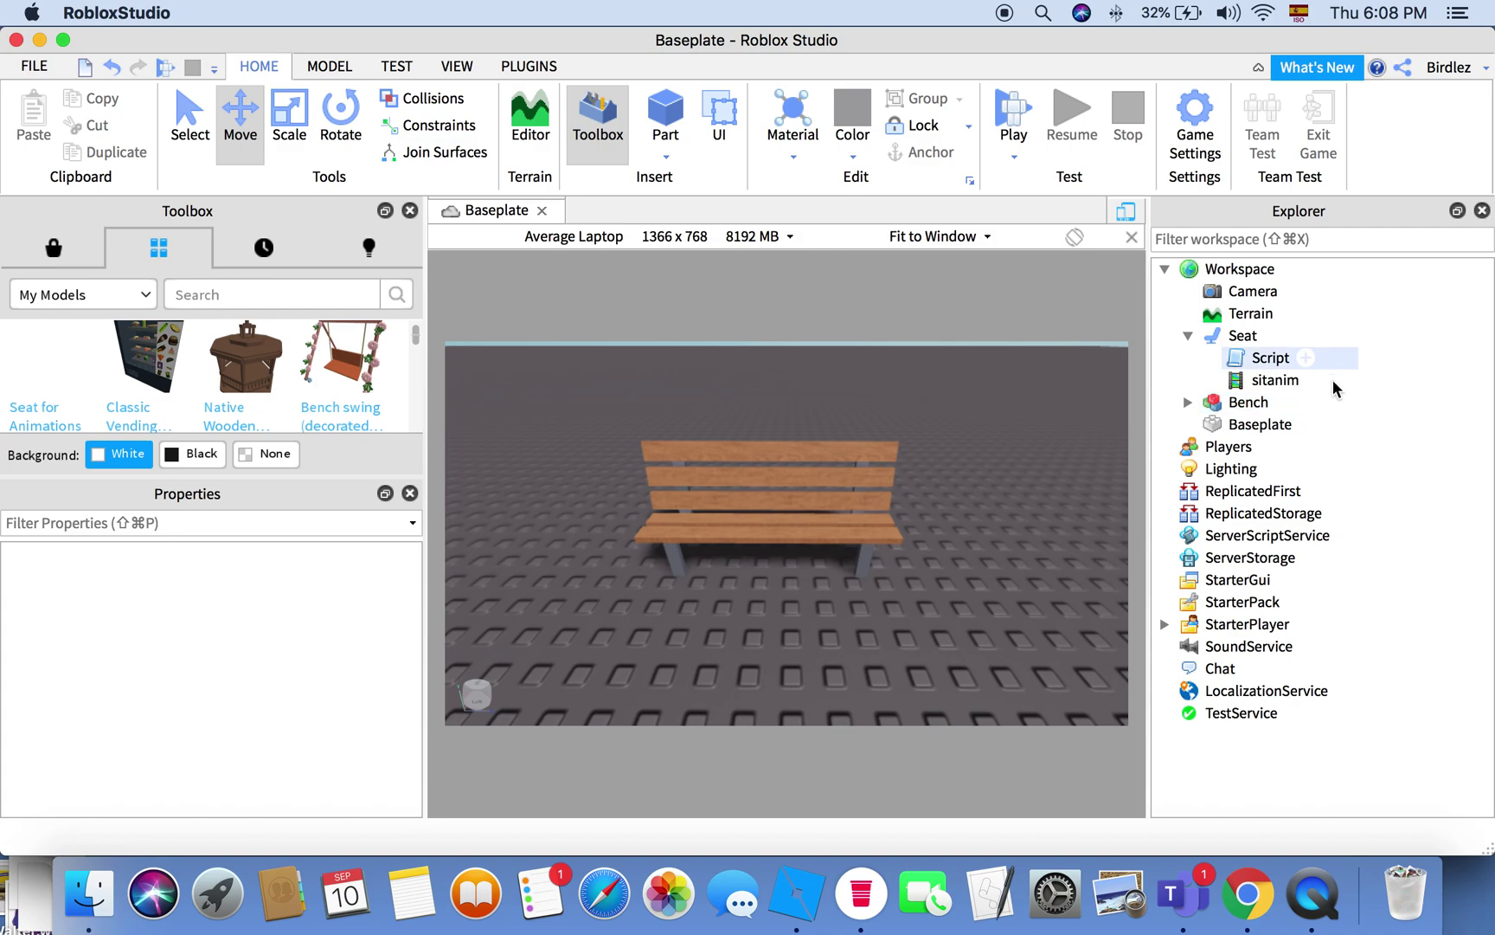
{"action": "left_click", "coordinate": [1252, 382]}
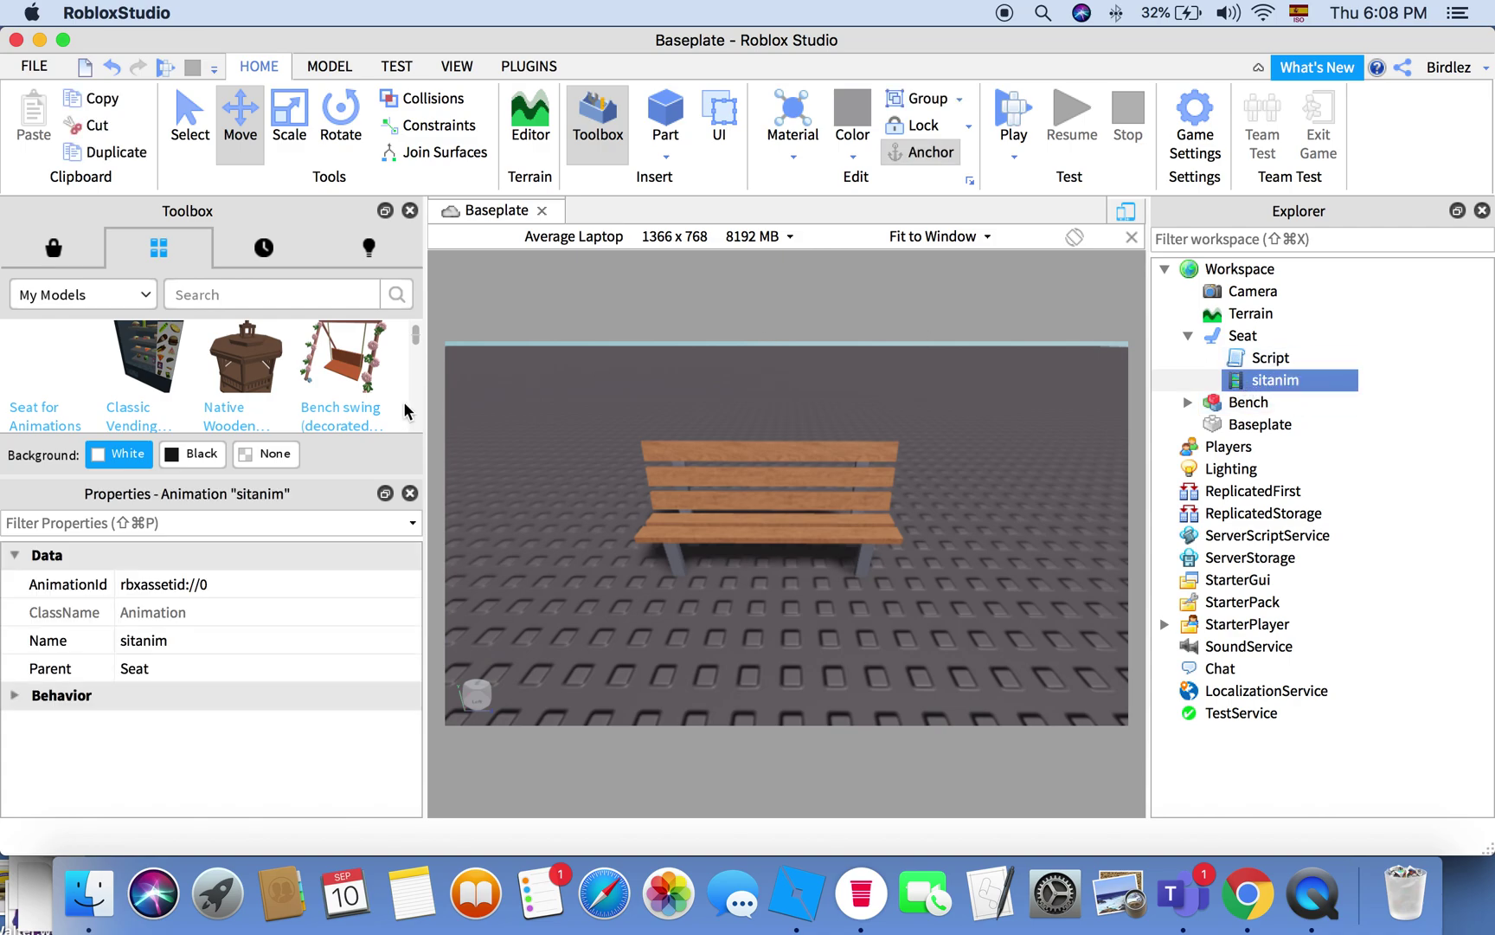
{"action": "left_click", "coordinate": [448, 66]}
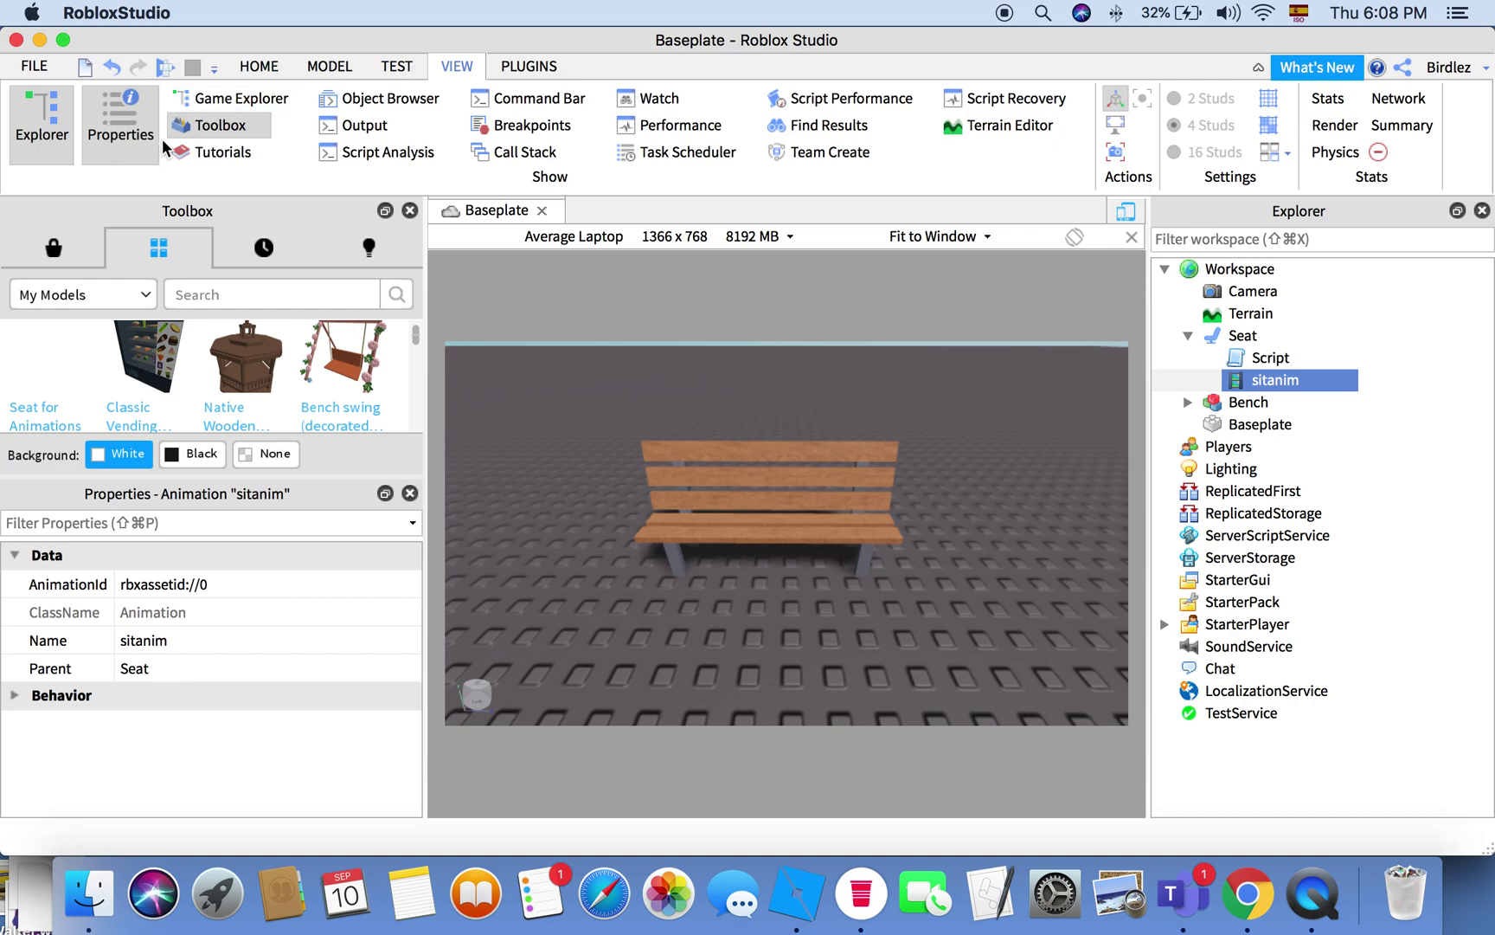
{"action": "left_click", "coordinate": [252, 67]}
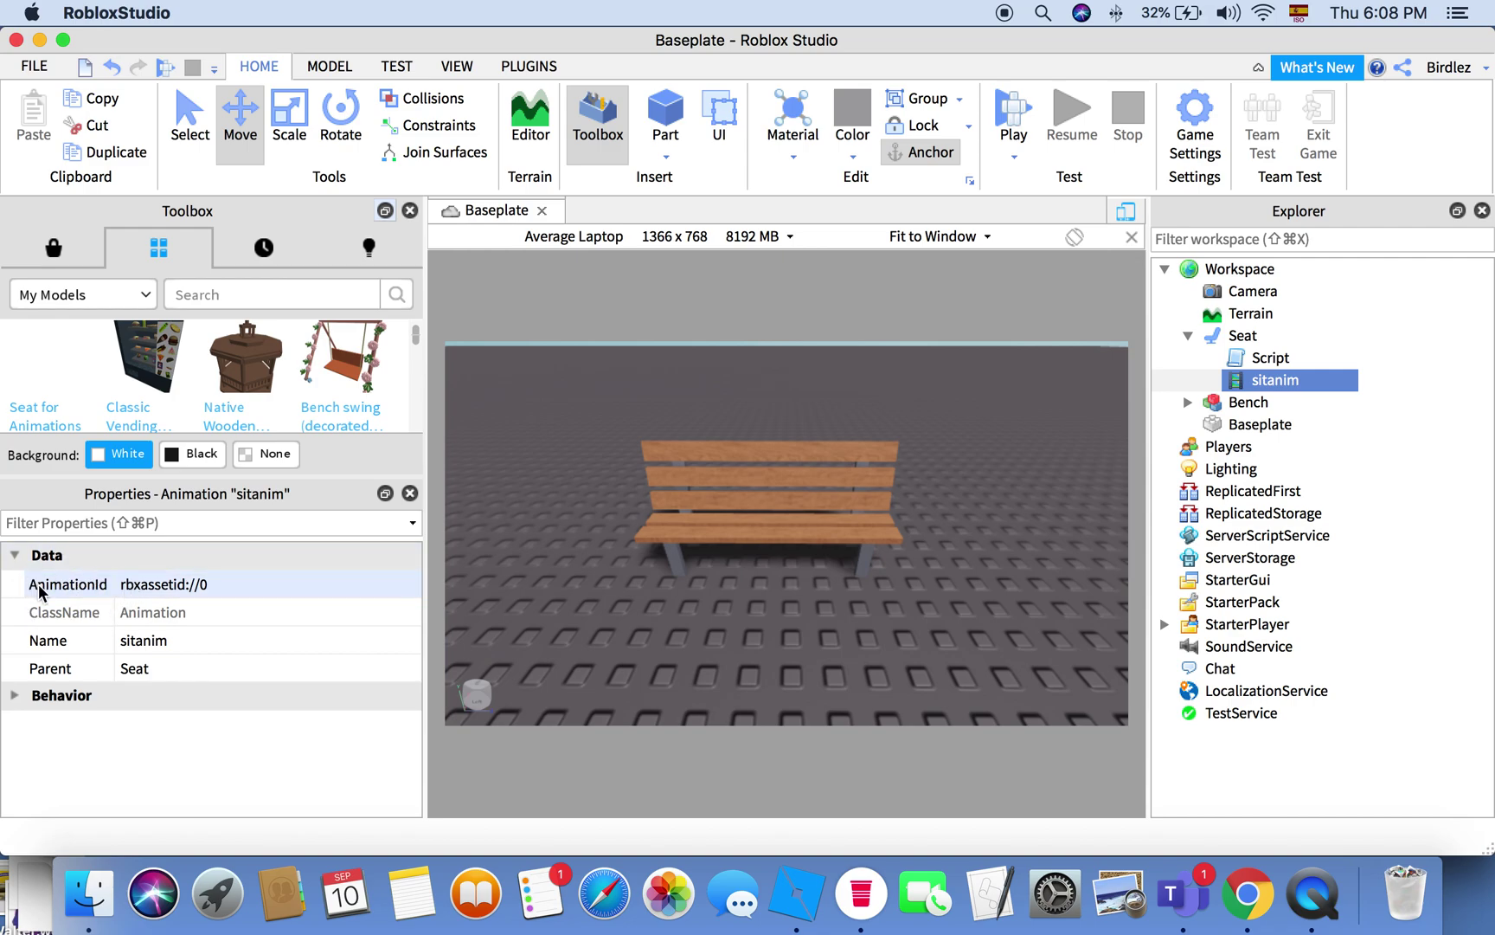
{"action": "left_click", "coordinate": [215, 584]}
{"action": "left_click", "coordinate": [219, 584]}
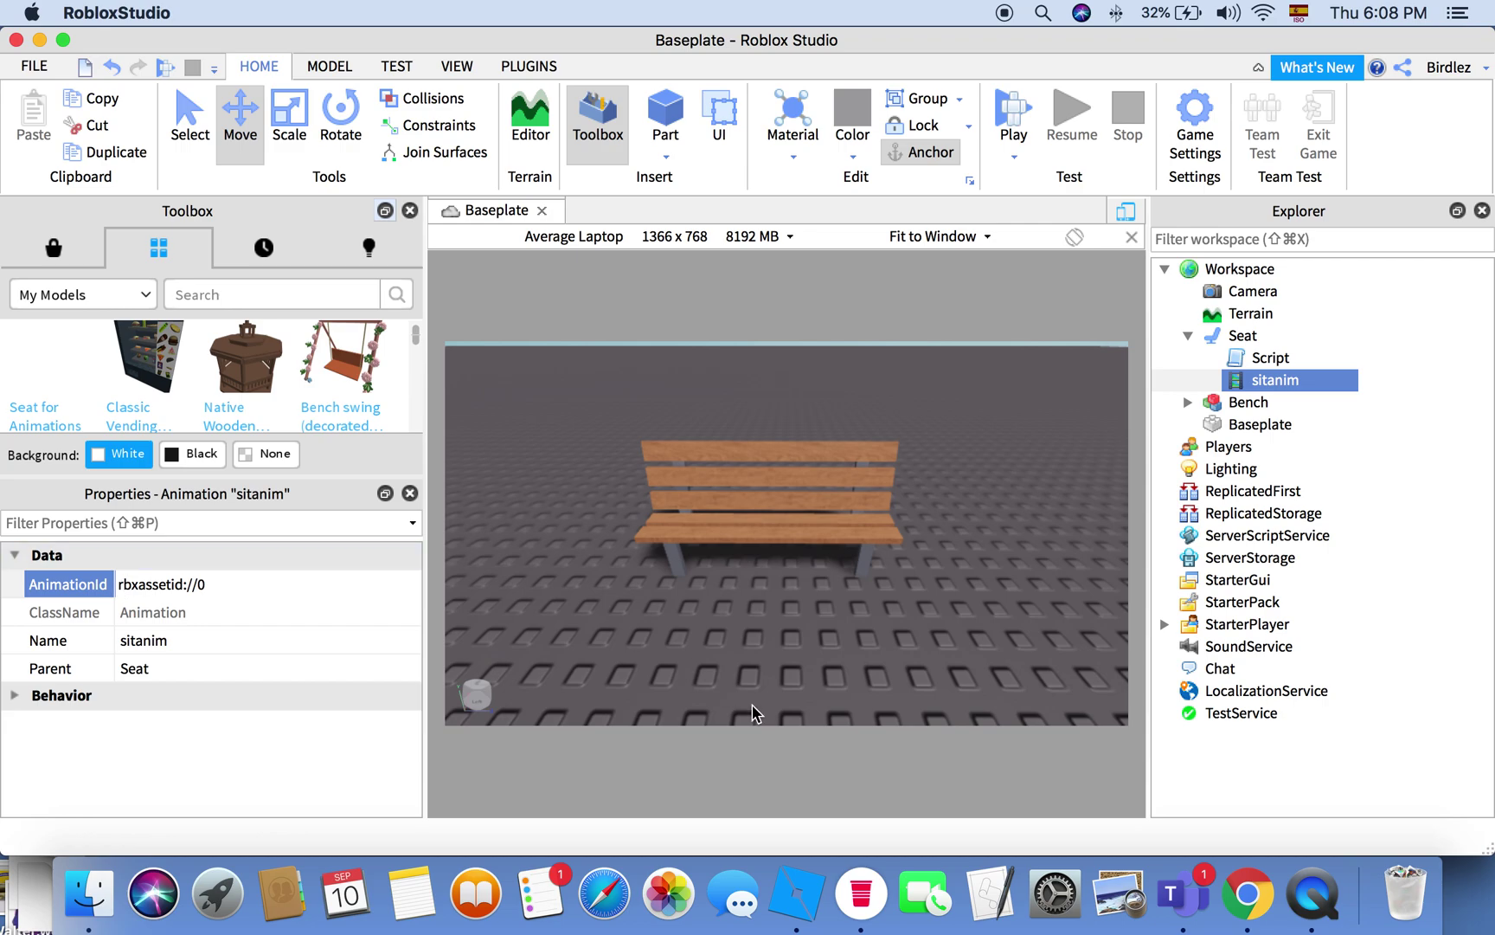
{"action": "left_click", "coordinate": [1247, 893]}
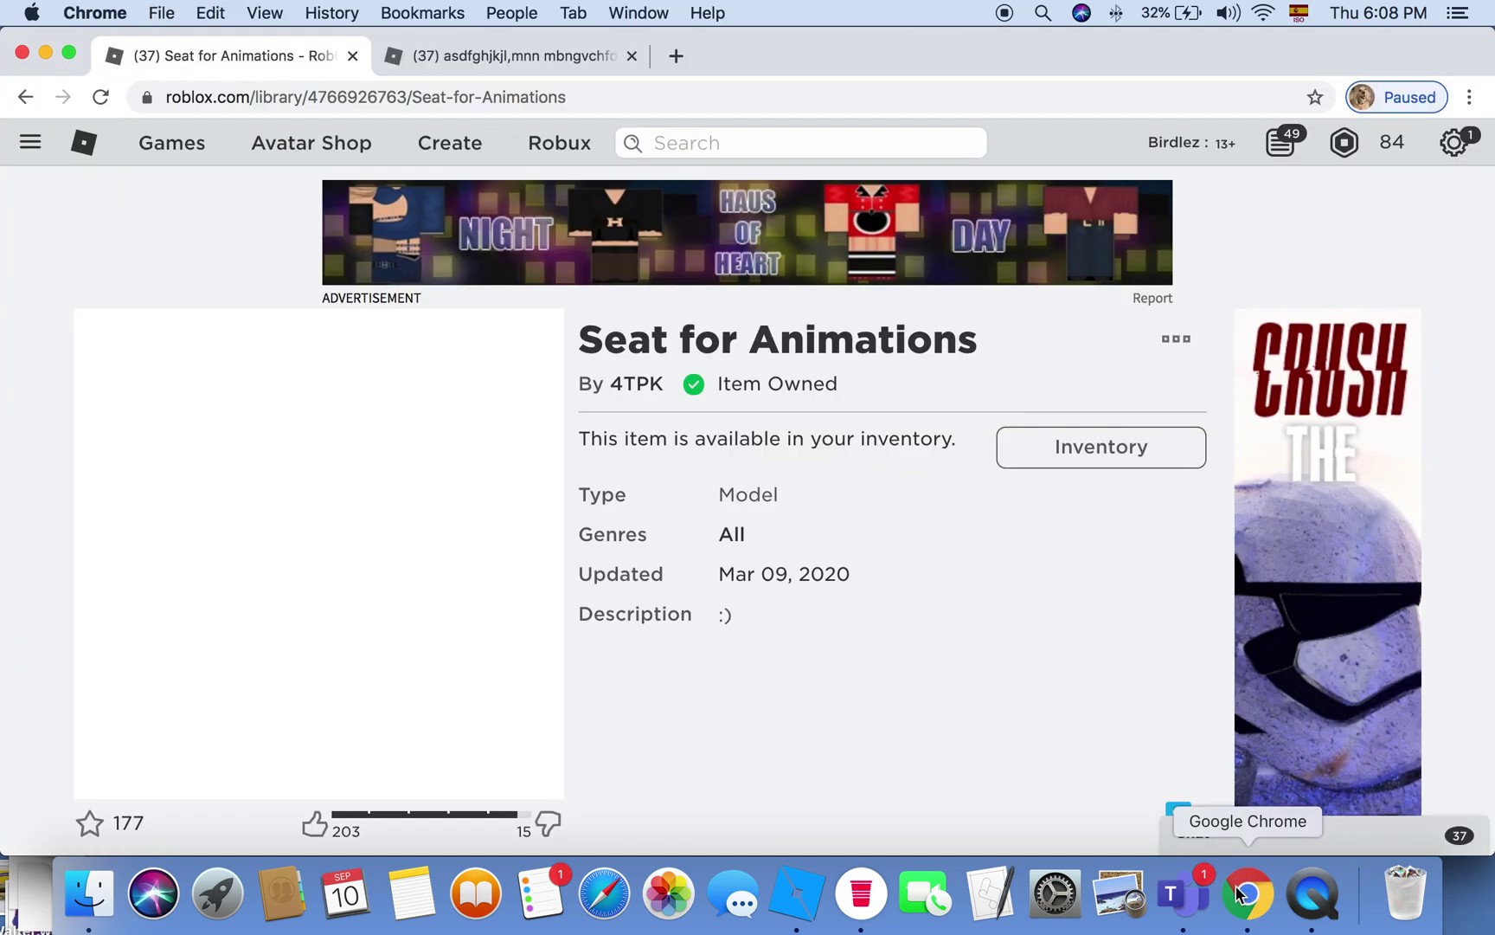
{"action": "left_click", "coordinate": [530, 59]}
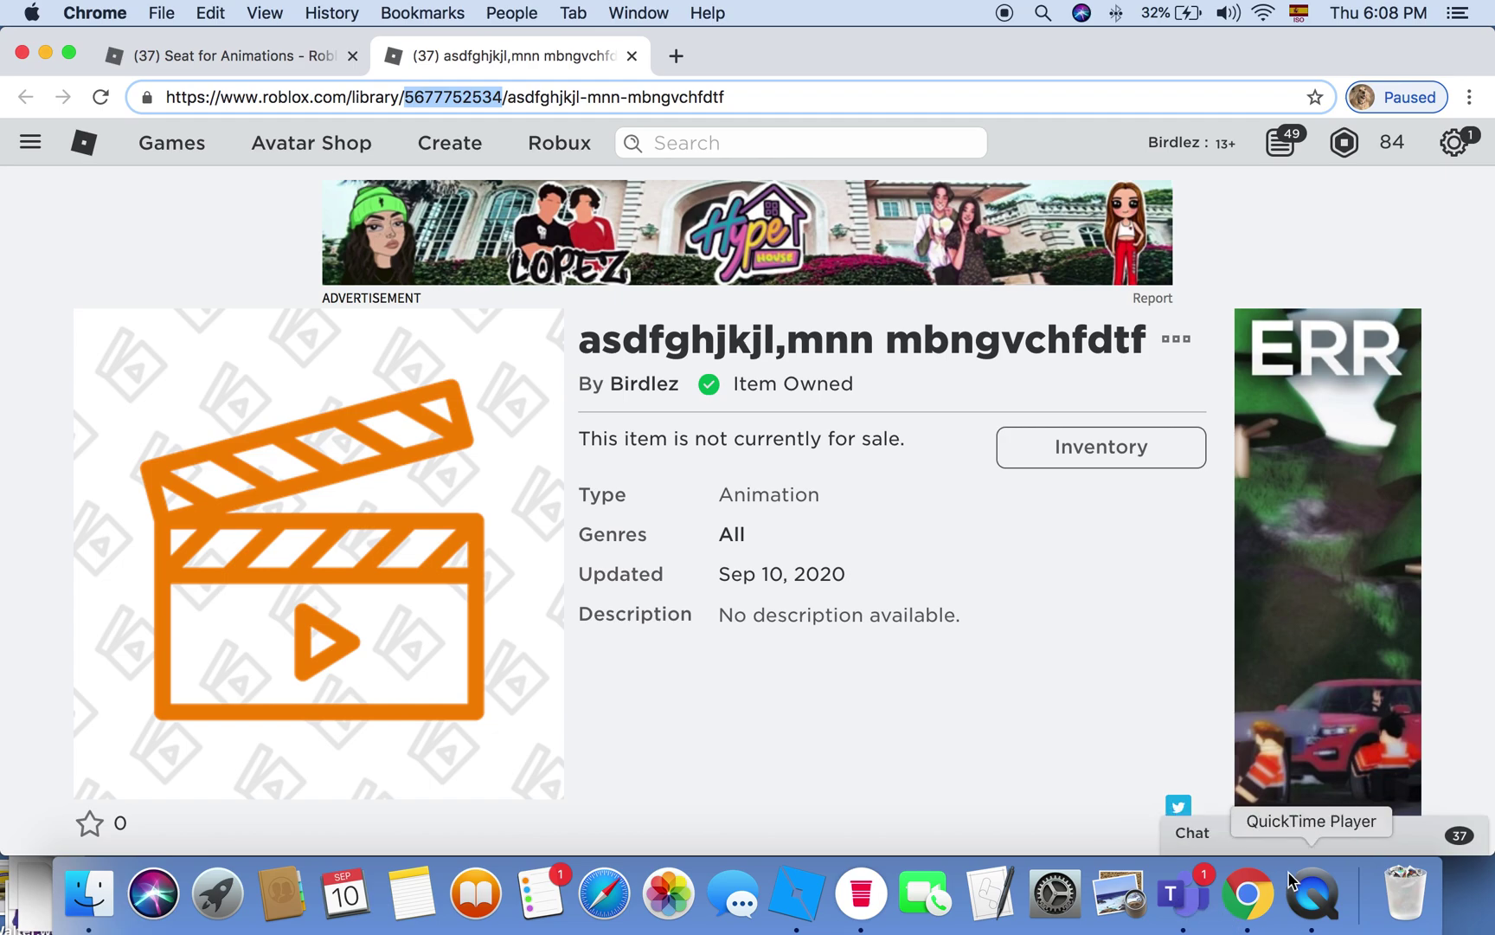
{"action": "left_click", "coordinate": [793, 904]}
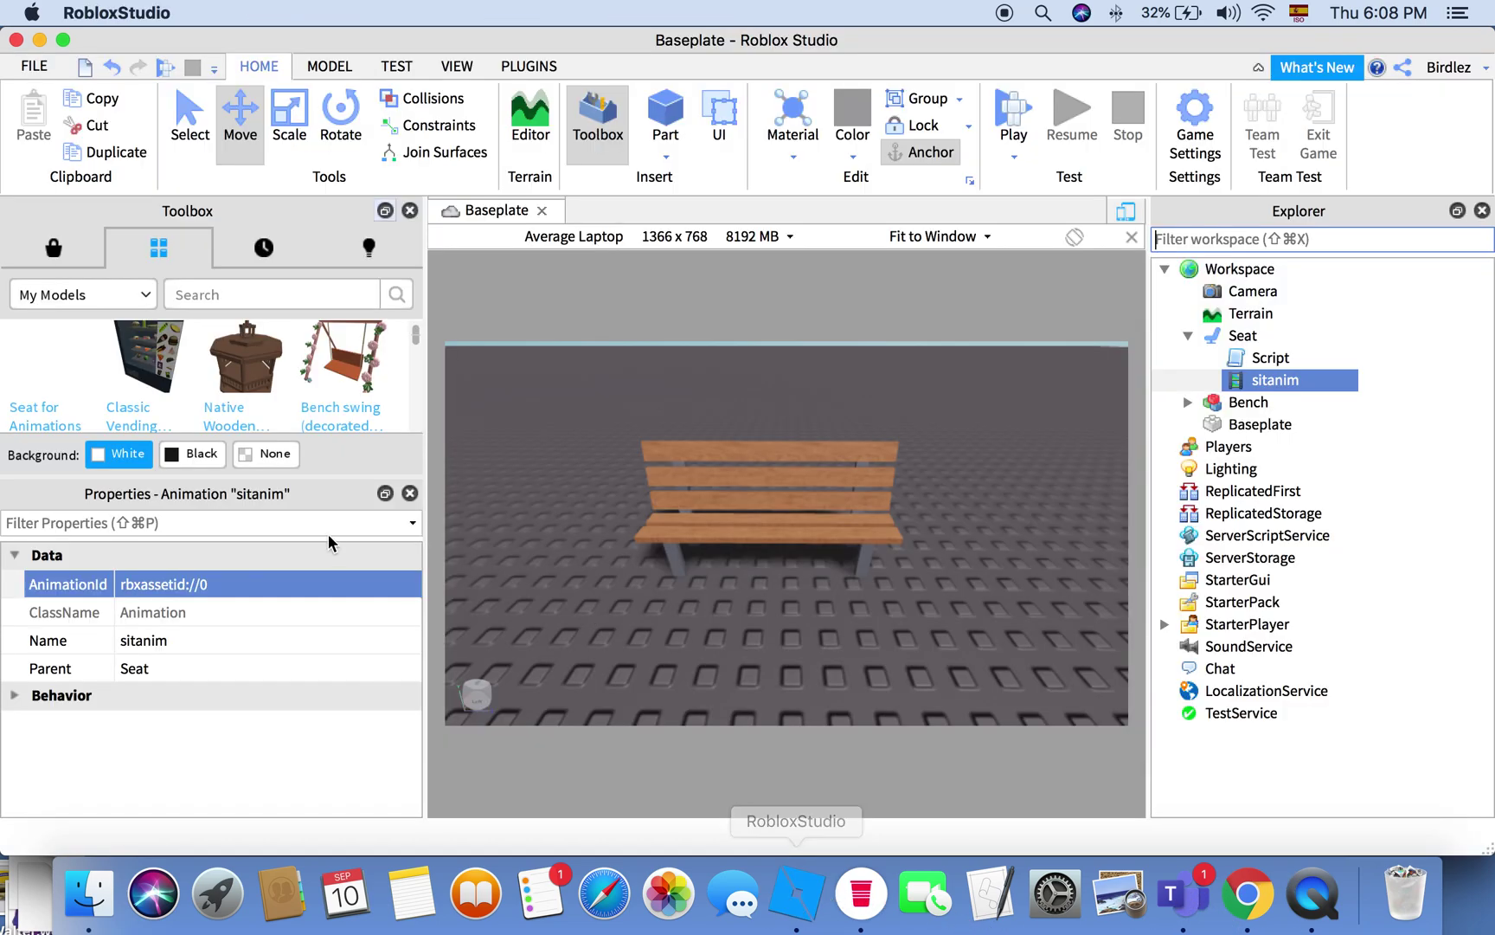
{"action": "left_click", "coordinate": [206, 584]}
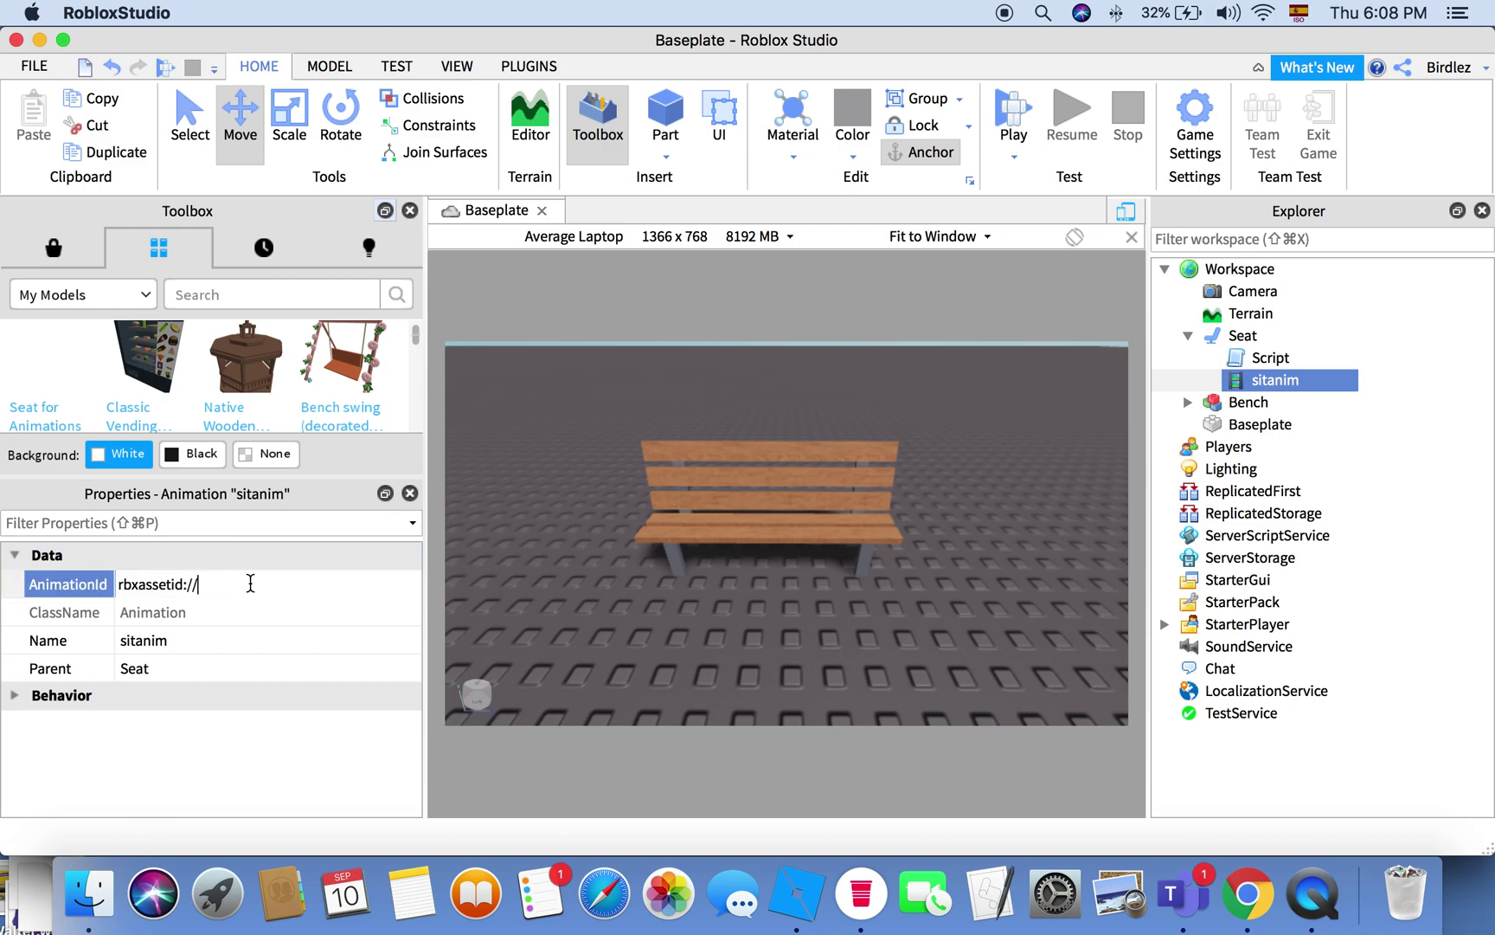
{"action": "key", "text": "super+v"}
{"action": "key", "text": "Return"}
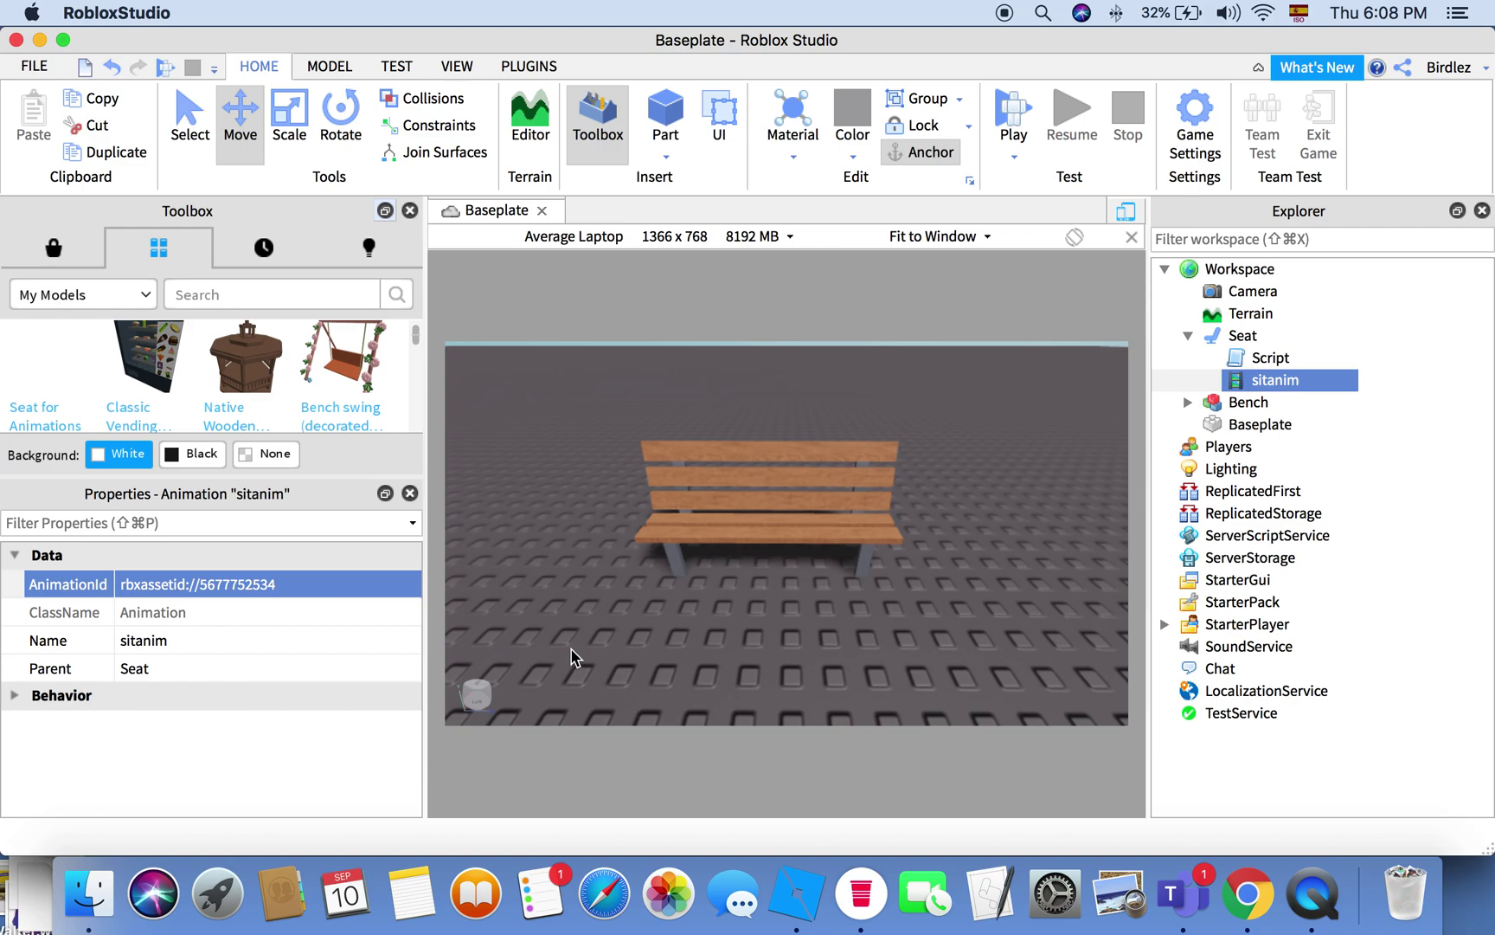
Step: Collapse and deselect the Seat and start a play test of the bench scene
{"action": "left_click", "coordinate": [1237, 335]}
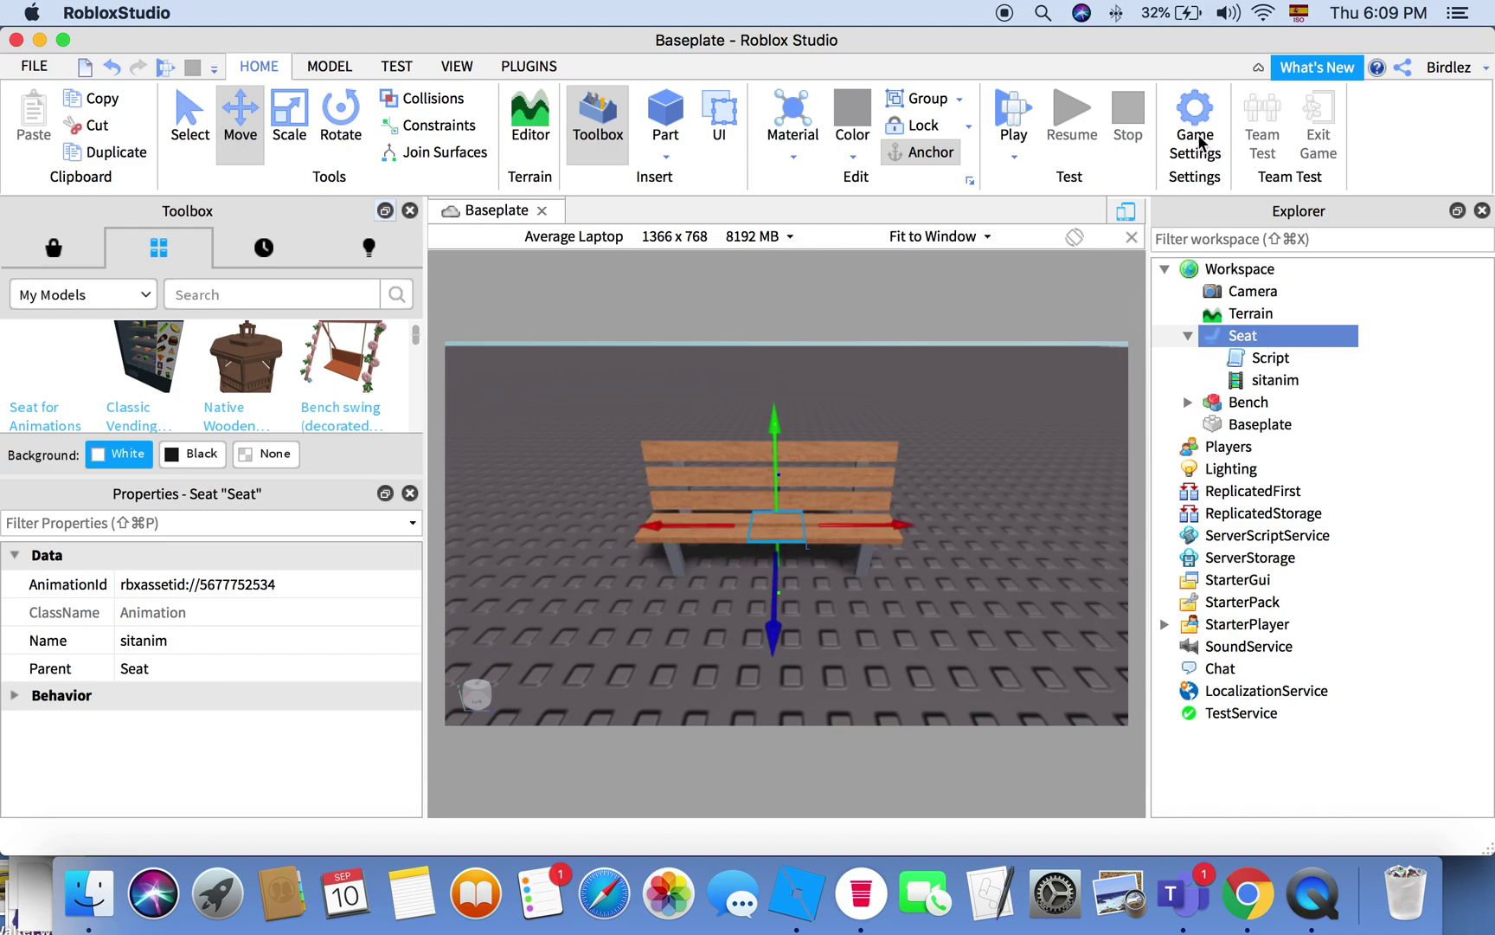
{"action": "left_click", "coordinate": [1101, 419]}
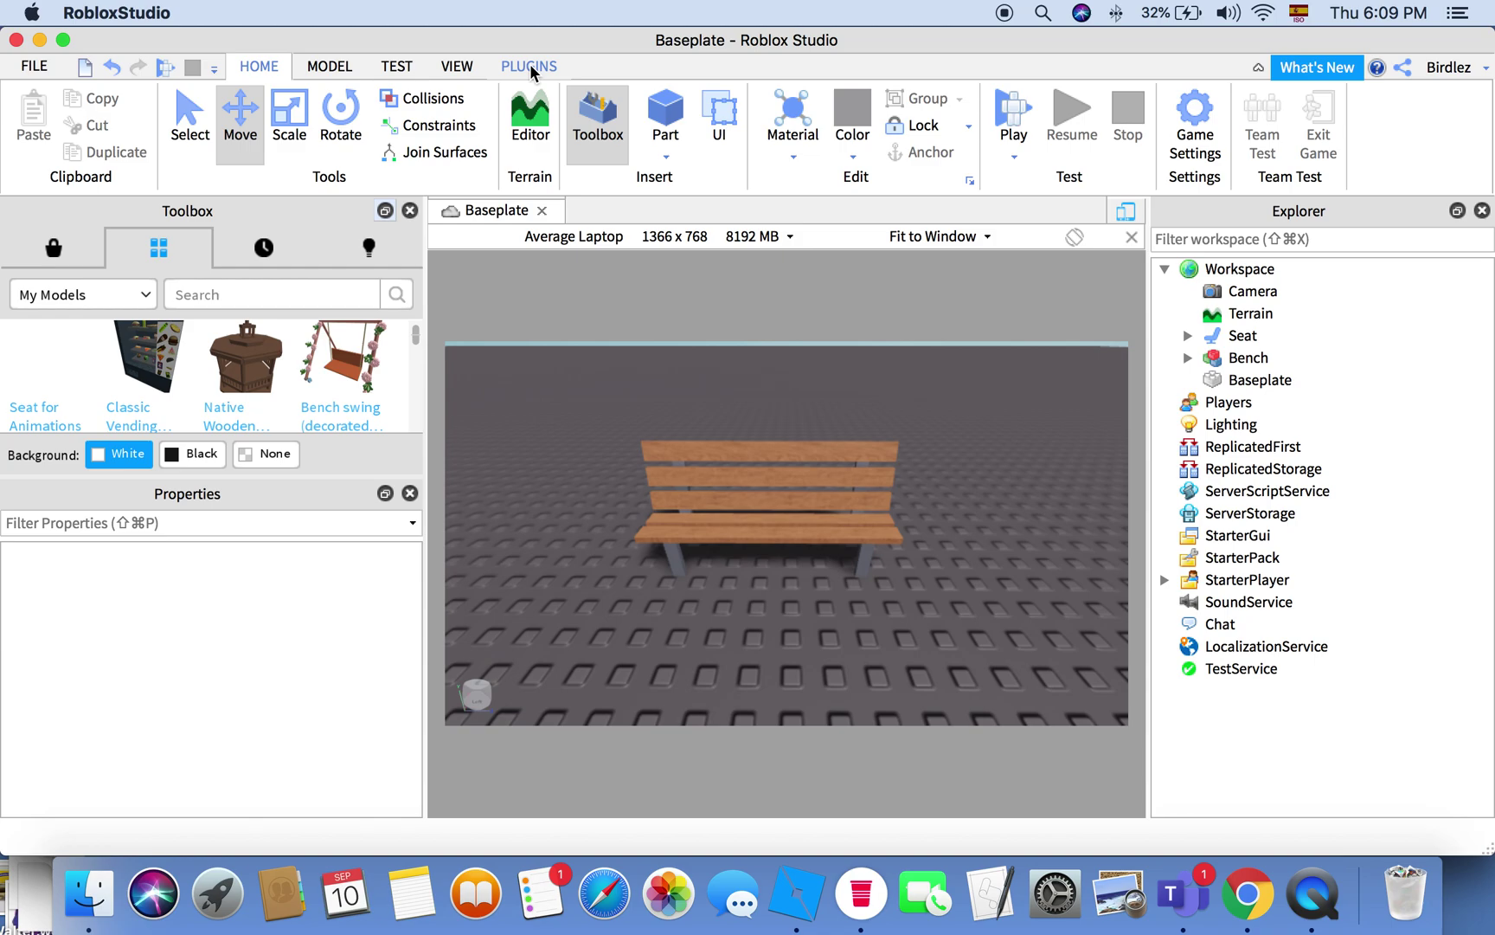
{"action": "left_click", "coordinate": [402, 67]}
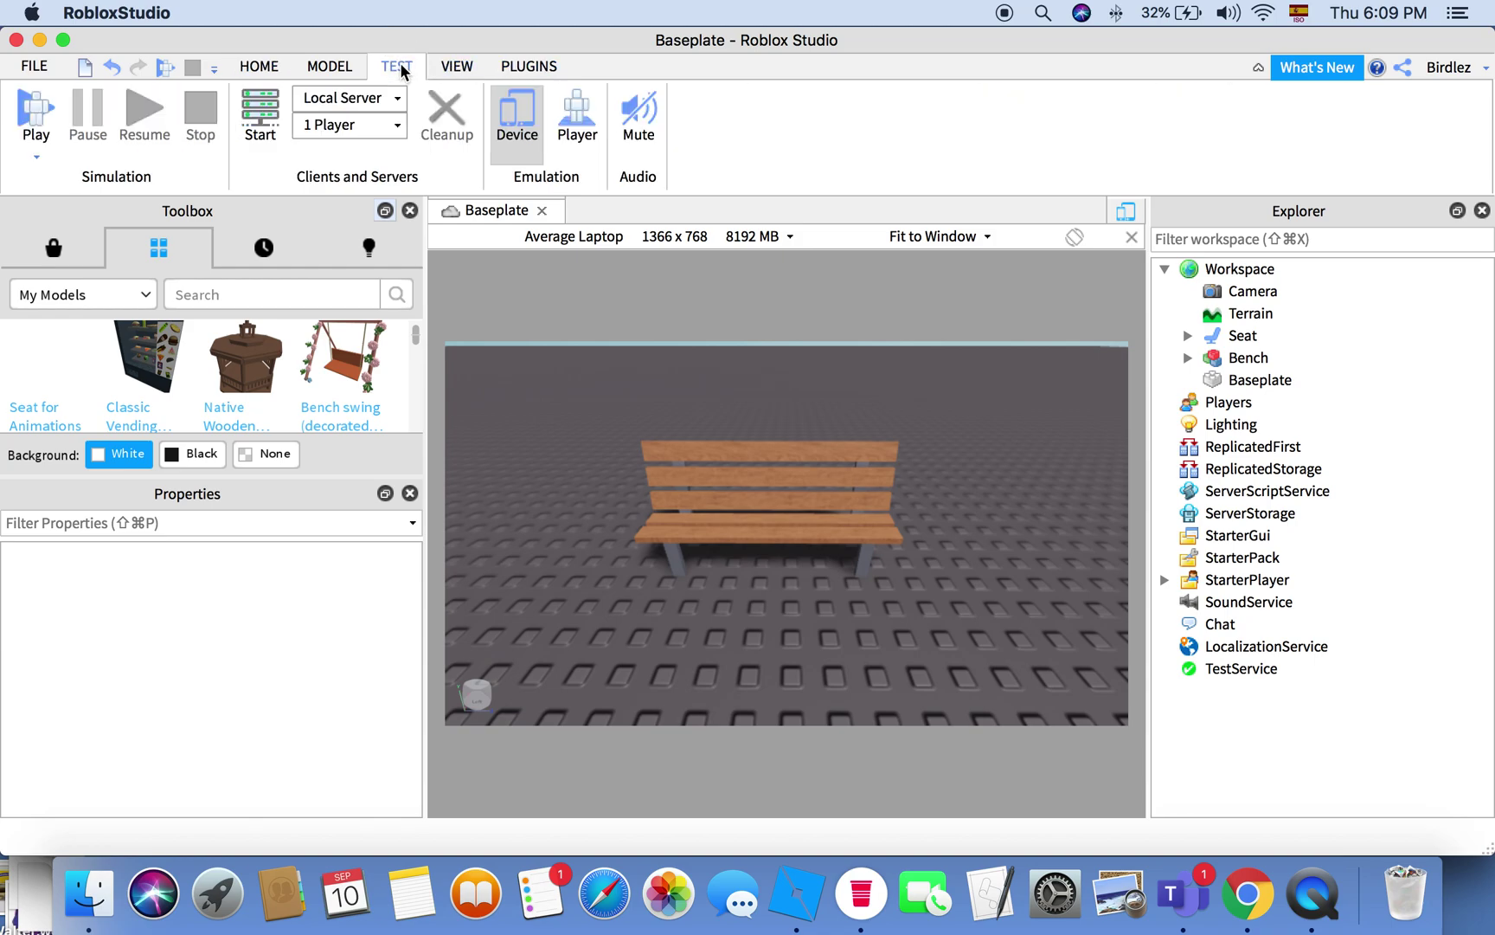
{"action": "left_click", "coordinate": [41, 126]}
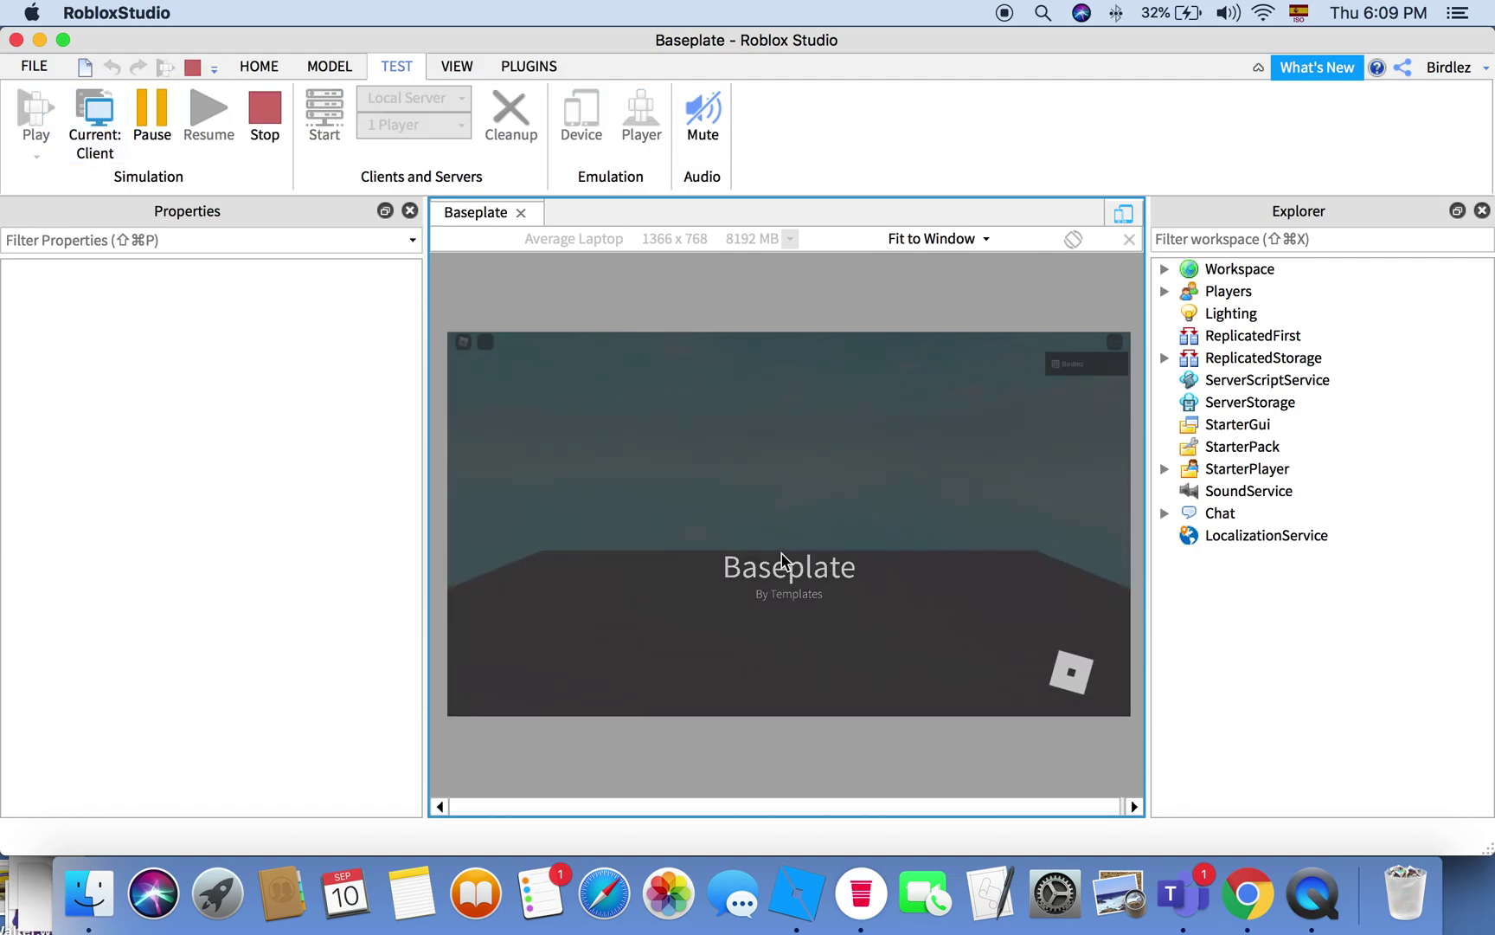
Step: Walk and jump the character onto the bench to try out the animated seat, then stop the play test
{"action": "key", "text": "w"}
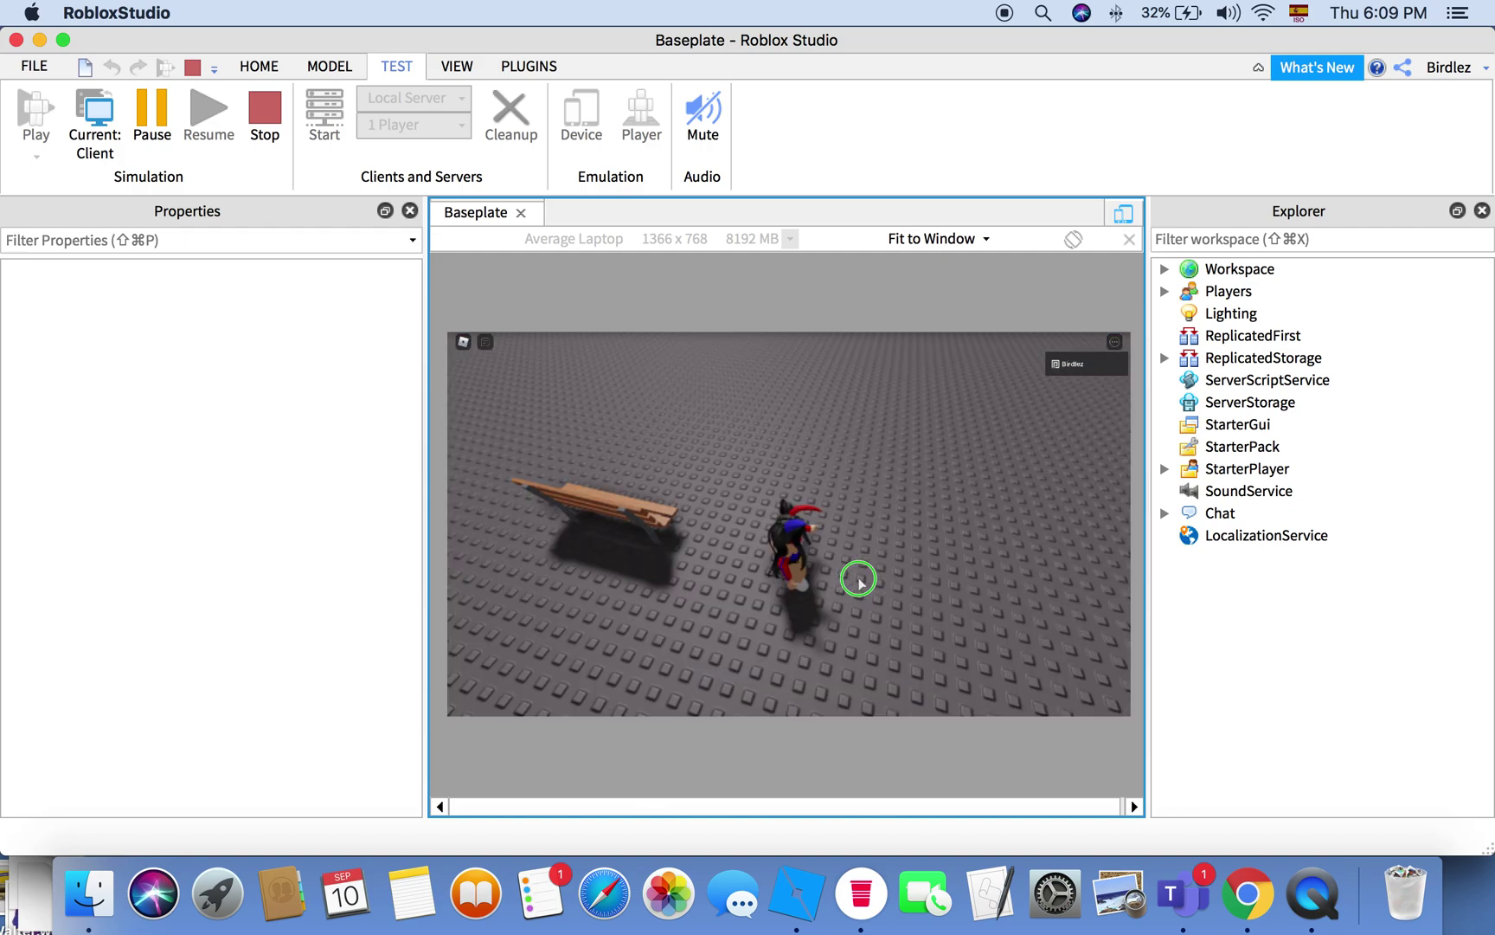
{"action": "key", "text": "space"}
{"action": "key", "text": "w"}
{"action": "right_click_drag", "start_coordinate": [858, 591], "coordinate": [855, 585]}
{"action": "key", "text": "w"}
{"action": "key", "text": "space"}
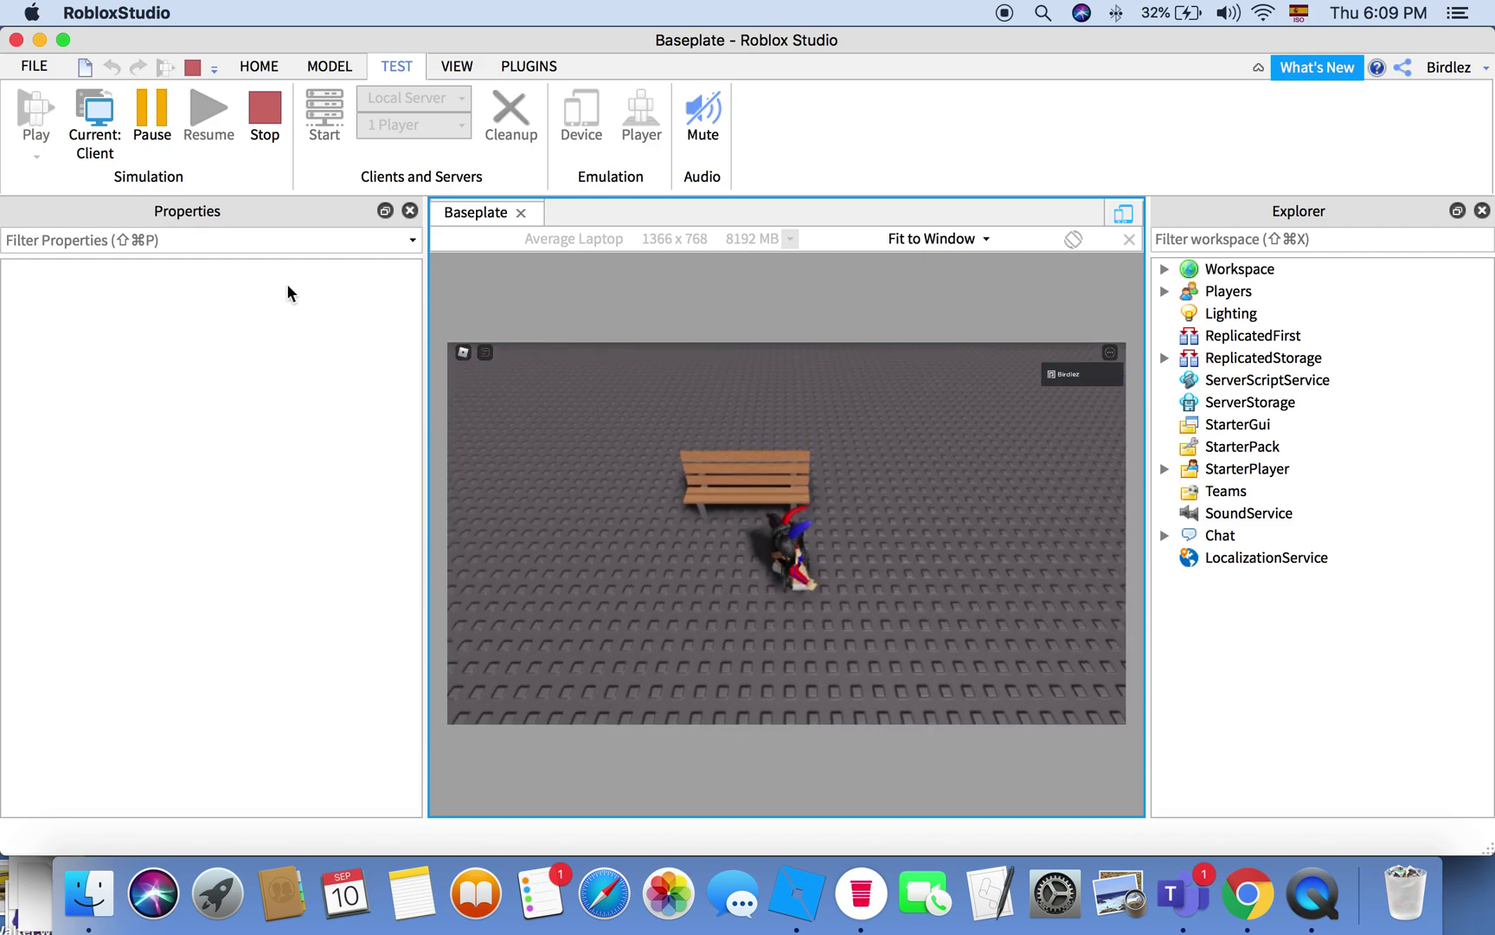
{"action": "left_click", "coordinate": [280, 114]}
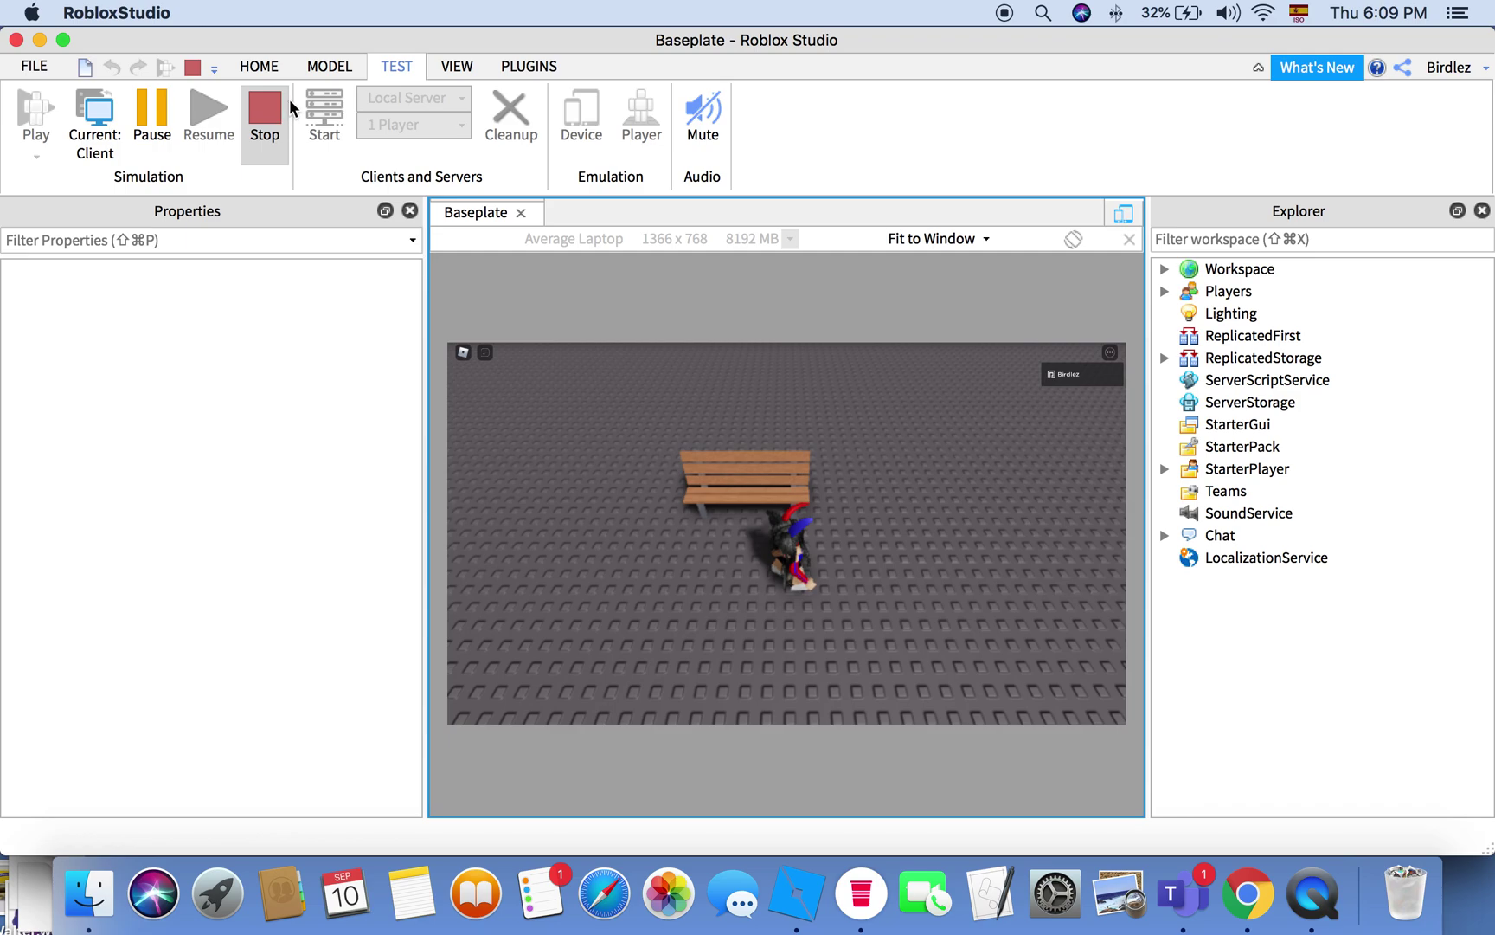
Step: Rotate the Seat on the bench half a turn about its vertical axis, and deselect it
{"action": "left_click", "coordinate": [258, 66]}
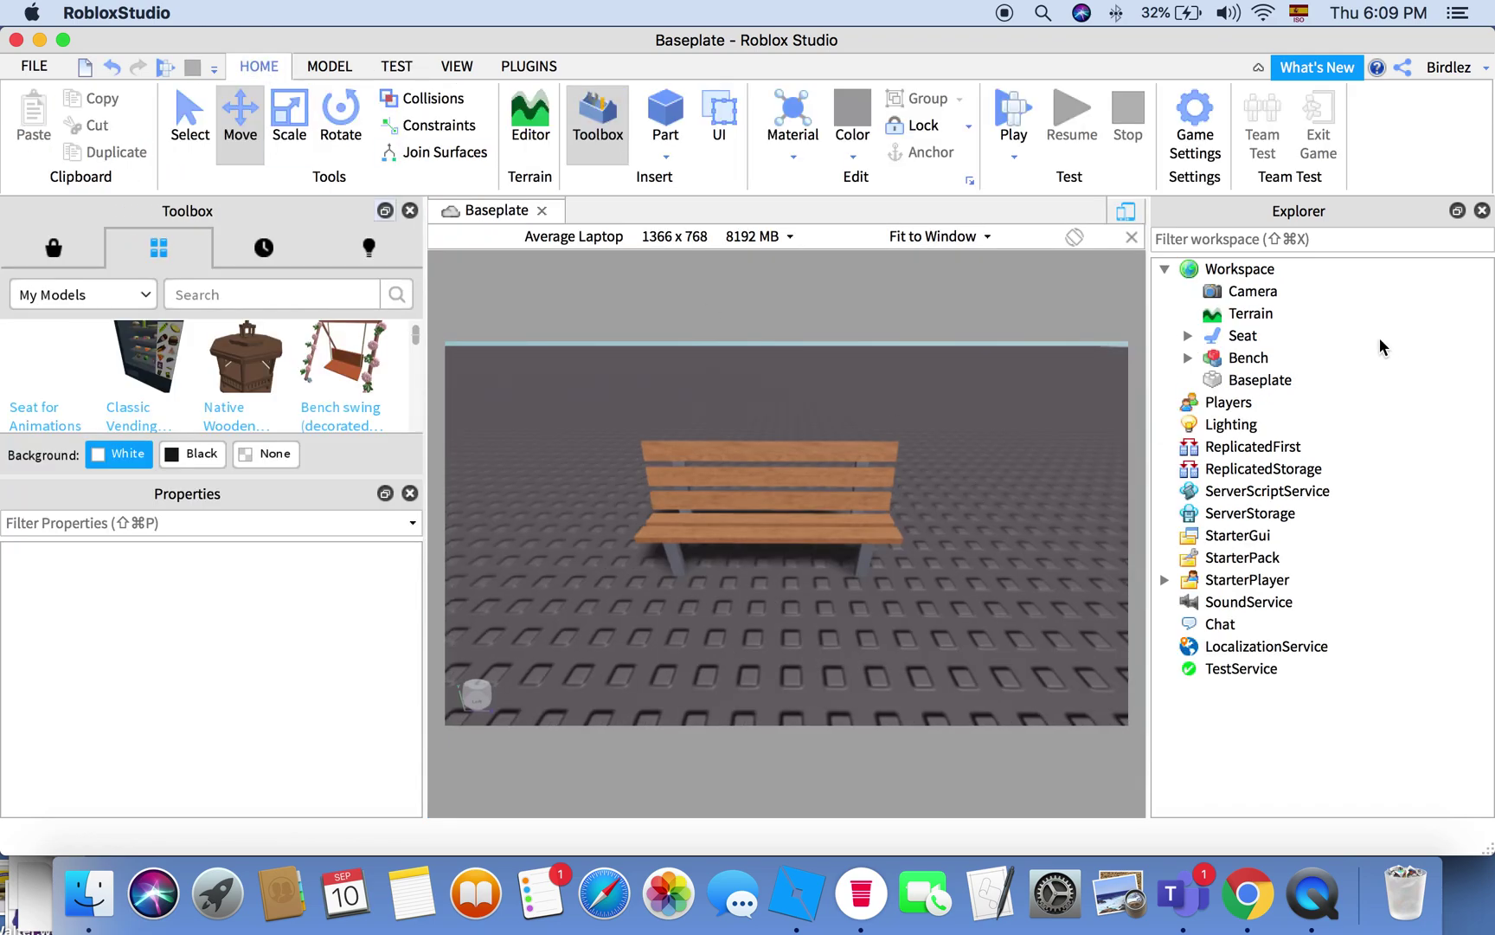
{"action": "left_click", "coordinate": [1243, 338]}
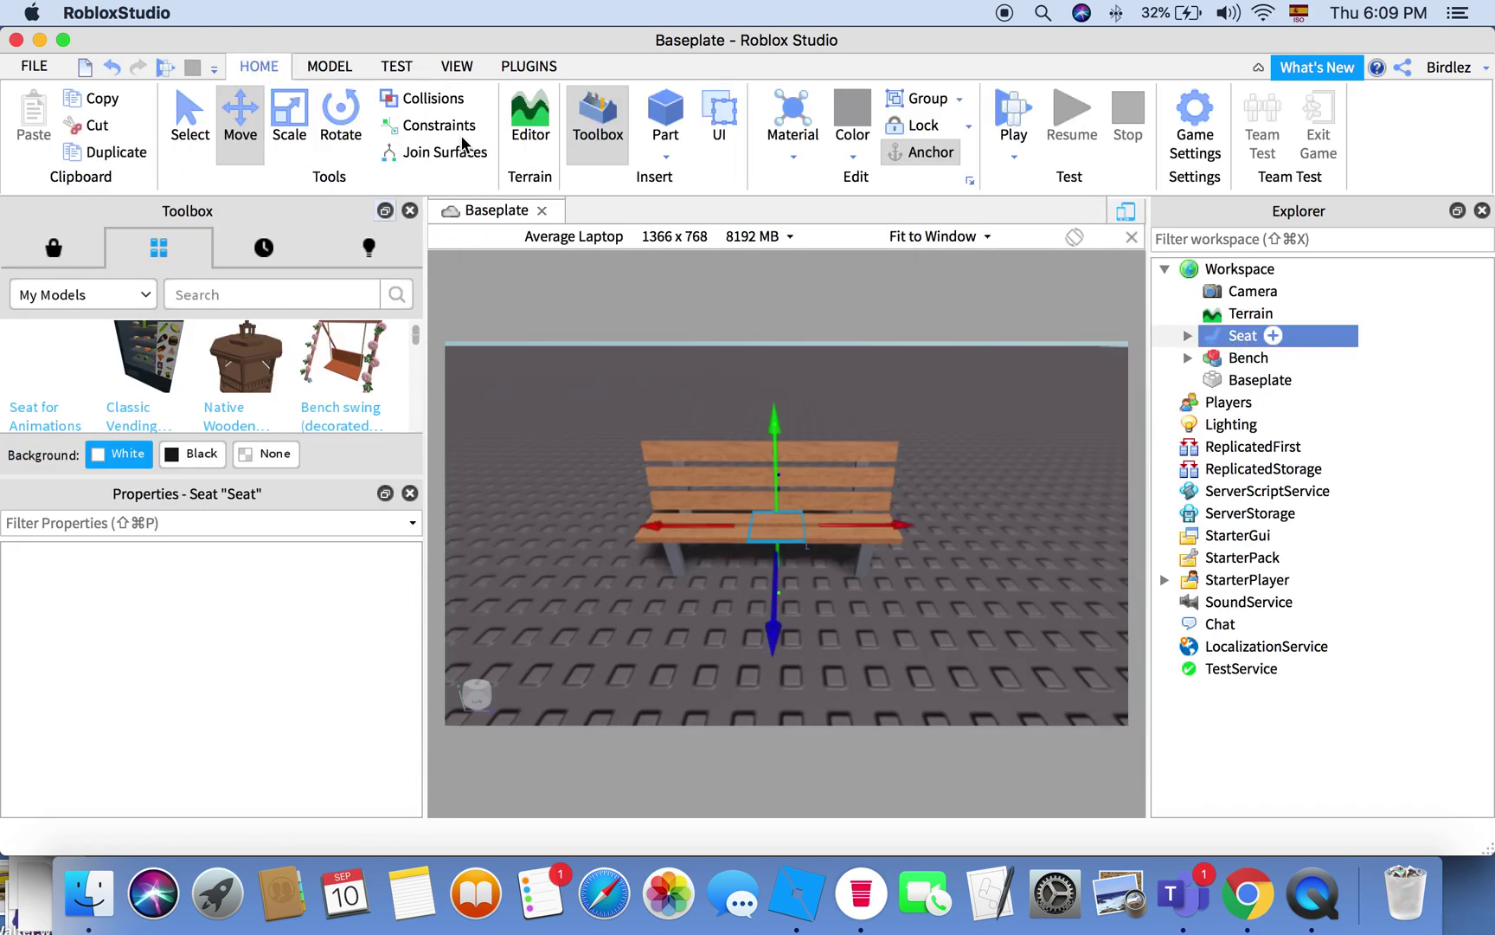
{"action": "left_click", "coordinate": [338, 117]}
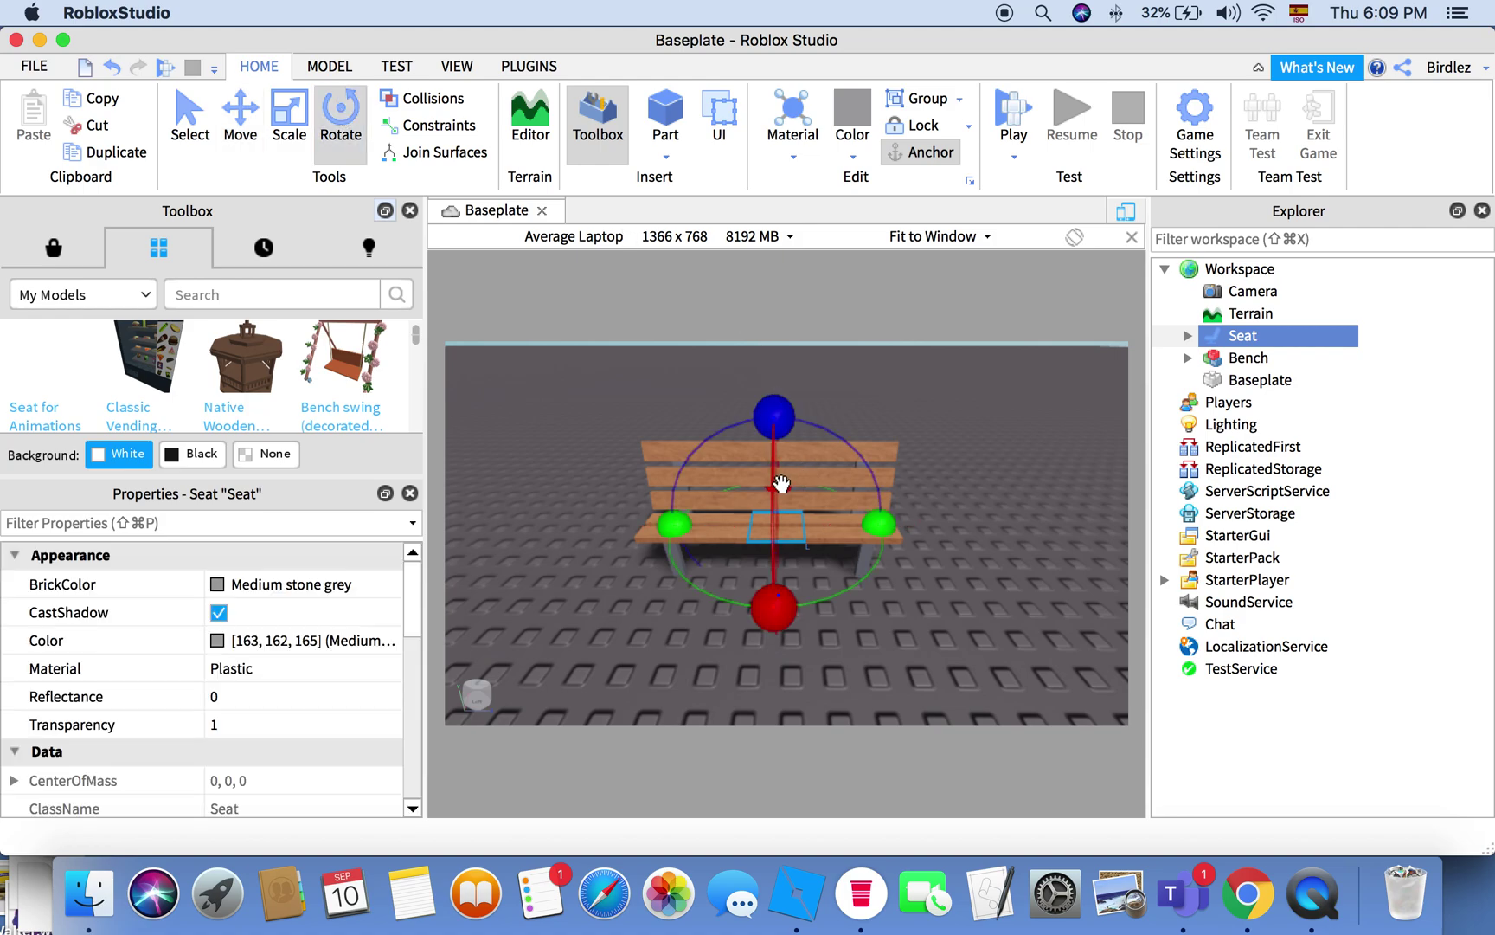
{"action": "left_click_drag", "start_coordinate": [674, 522], "coordinate": [887, 527]}
{"action": "left_click", "coordinate": [943, 527]}
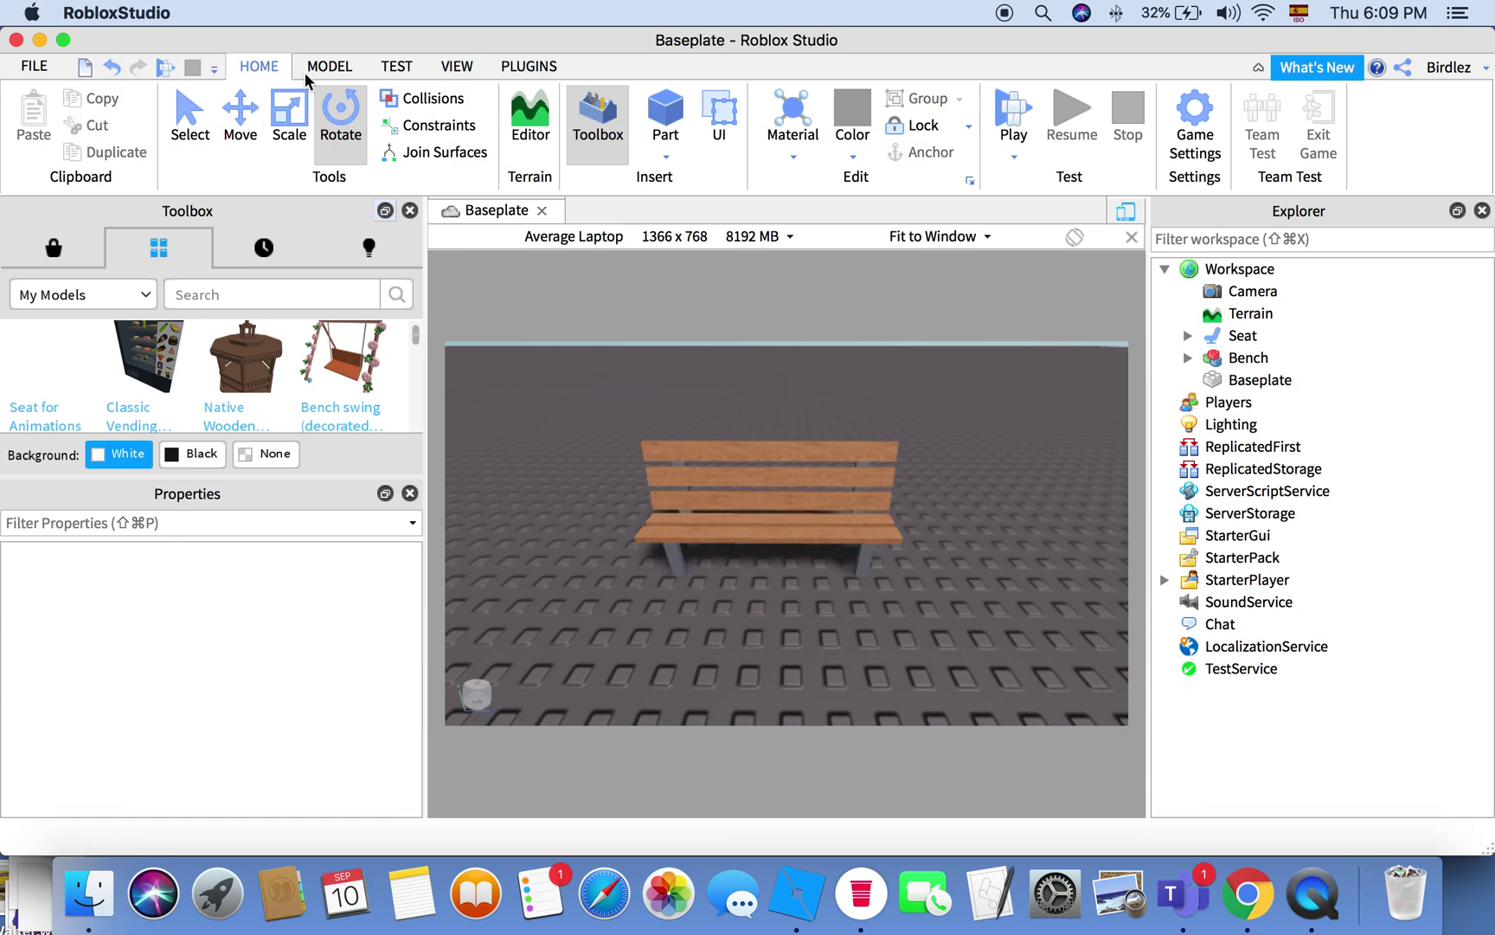
Step: Publish the place to Roblox as a new game named sdfghjknbgfytu, and close the publishing dialog
{"action": "left_click", "coordinate": [39, 71]}
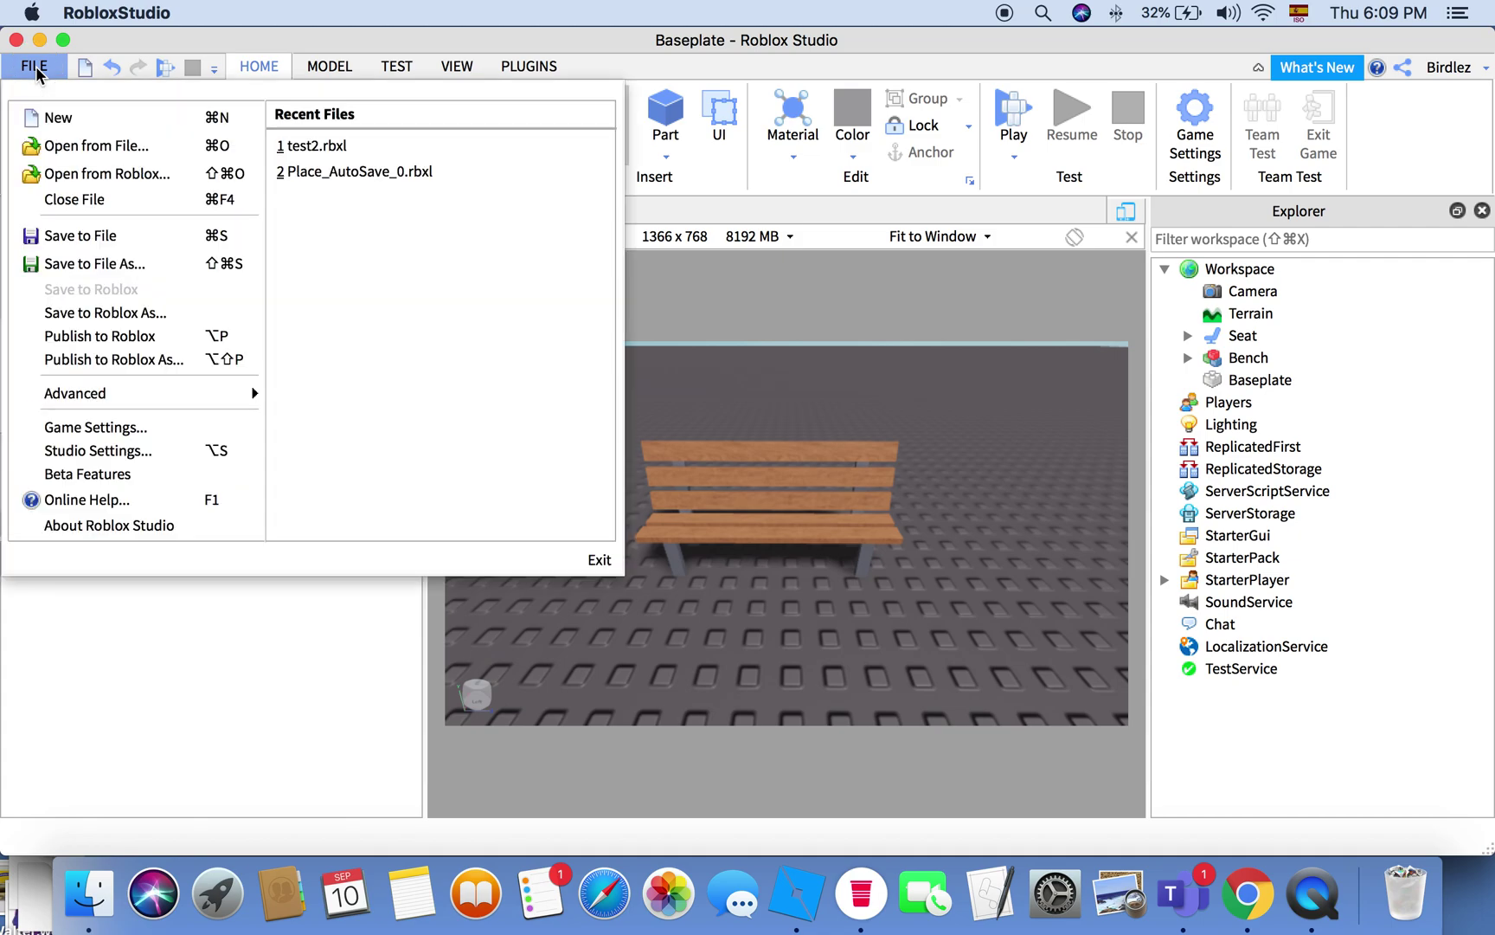
{"action": "left_click", "coordinate": [123, 337]}
{"action": "left_click", "coordinate": [797, 160]}
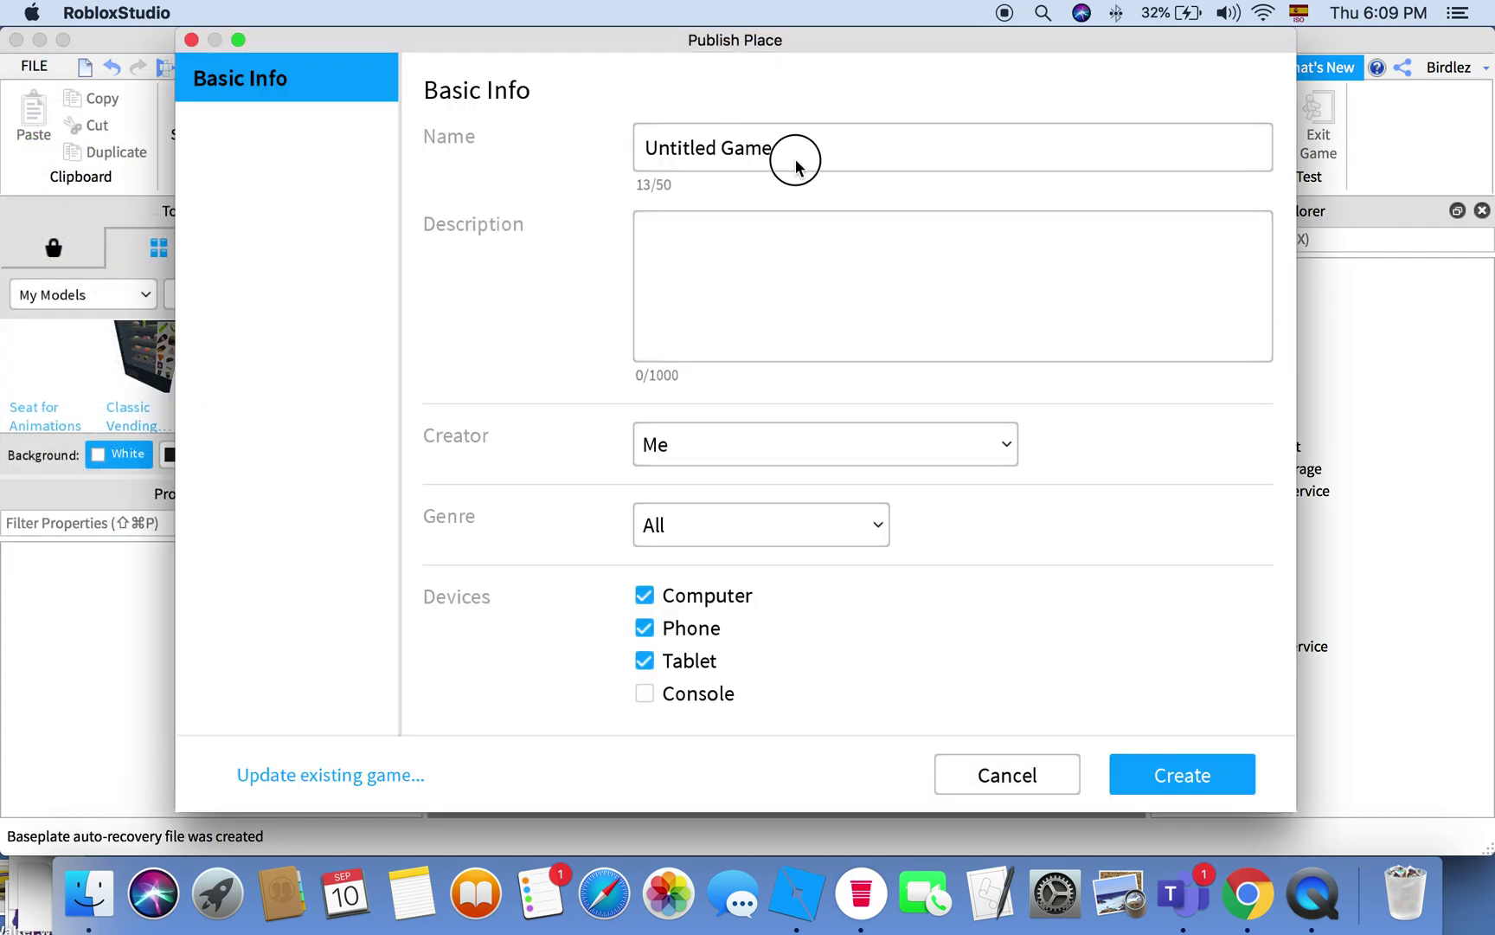
{"action": "left_click_drag", "start_coordinate": [789, 160], "coordinate": [633, 149]}
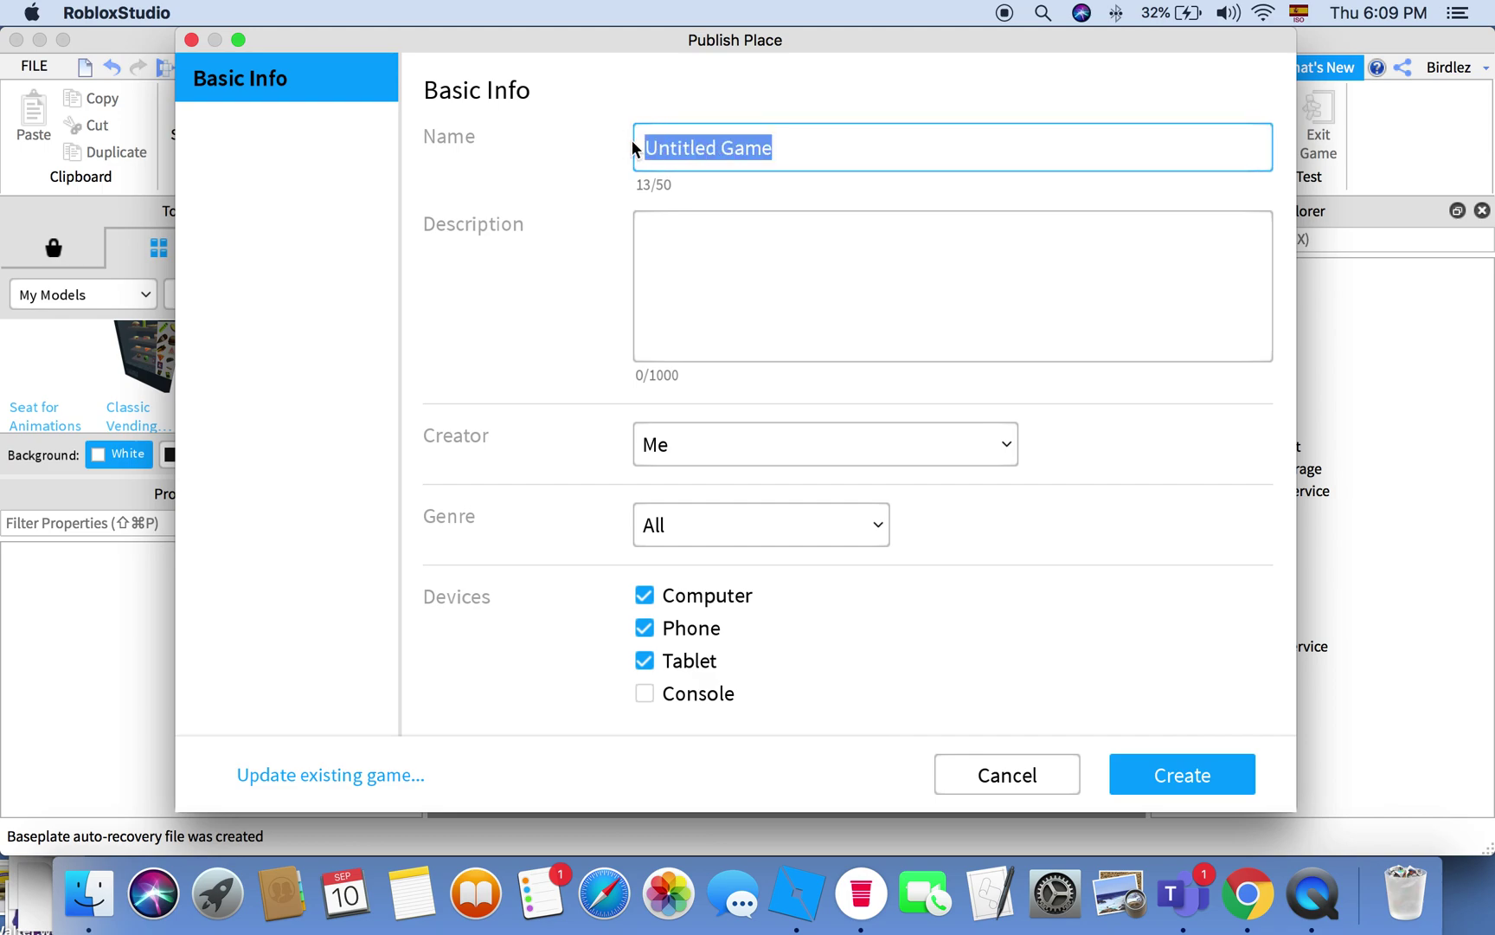
{"action": "type", "text": "sdfghjknbgfytu"}
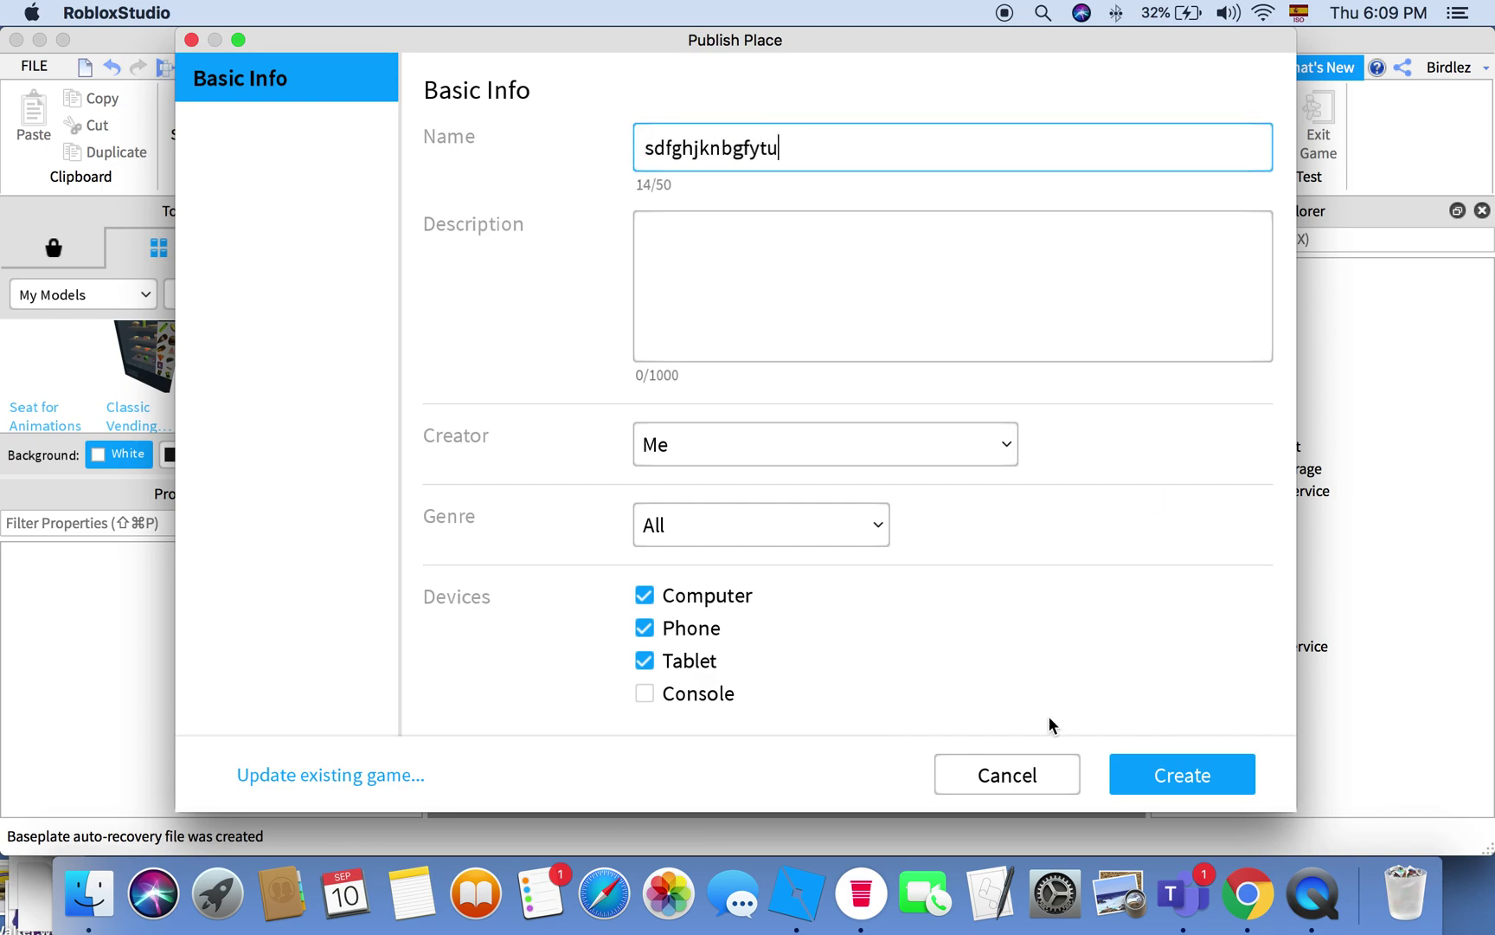
{"action": "left_click", "coordinate": [1135, 774]}
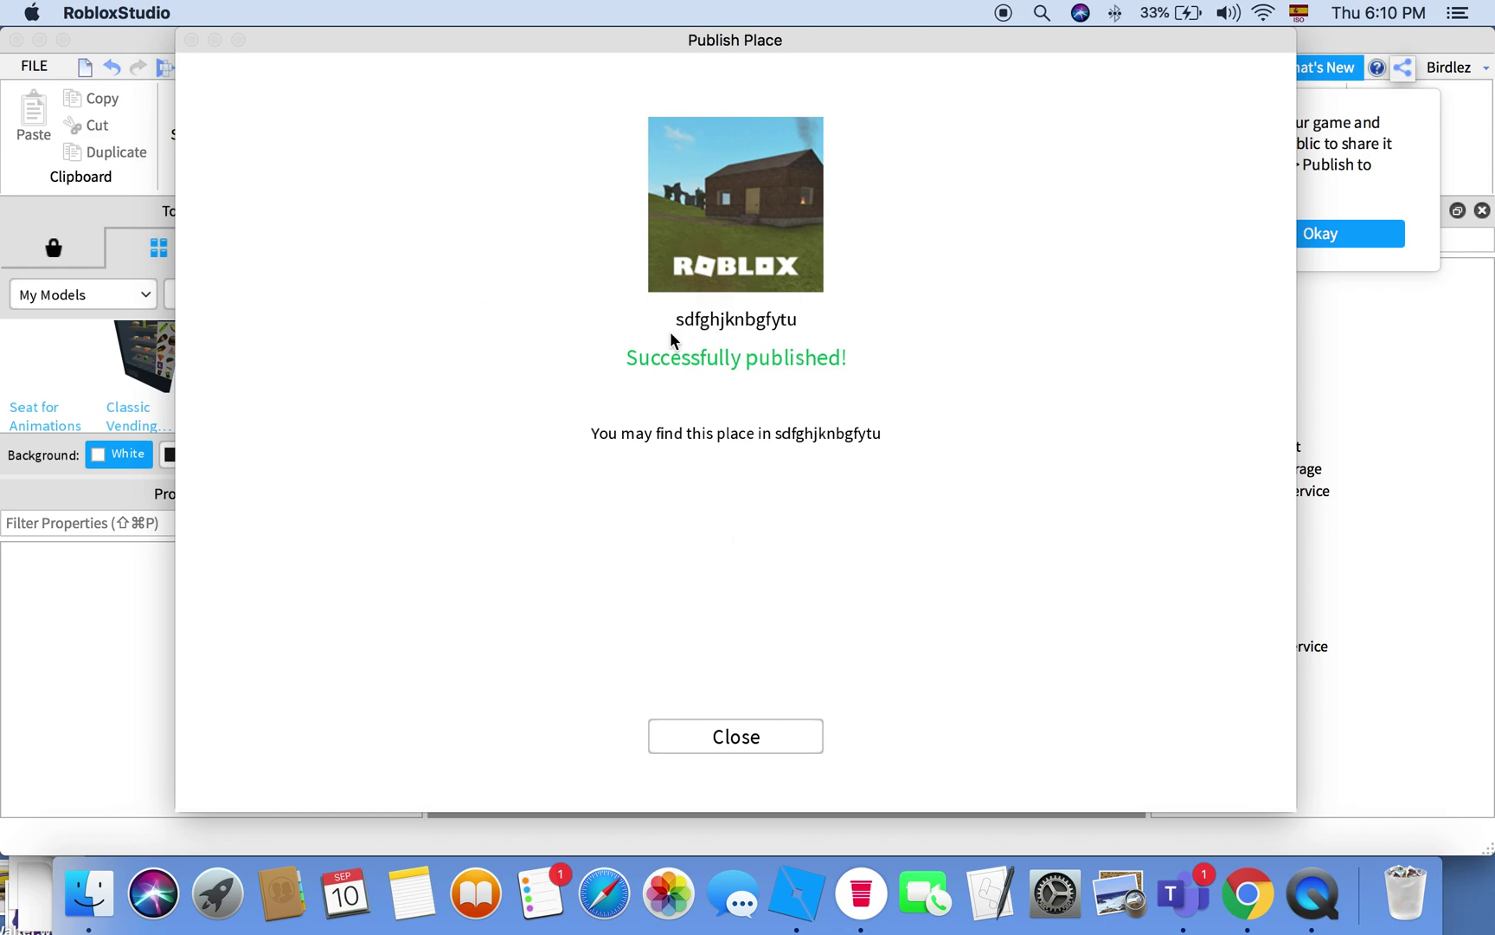
{"action": "left_click", "coordinate": [735, 739]}
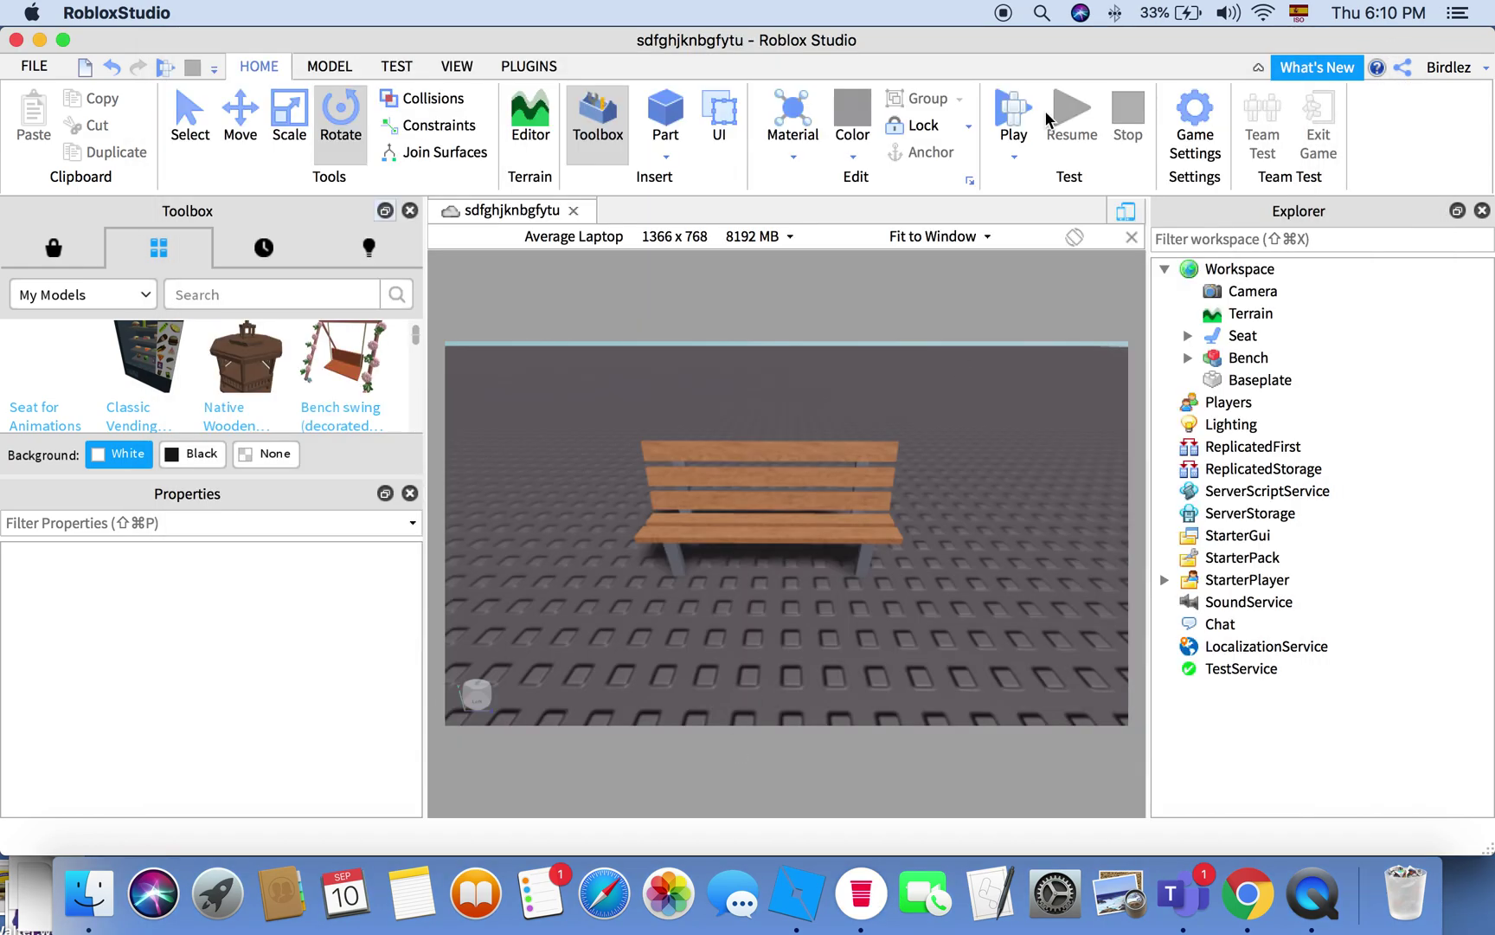
Step: Close the published place in Studio and switch to the Seat for Animations page in Chrome
{"action": "right_click_drag", "start_coordinate": [991, 529], "coordinate": [1005, 422]}
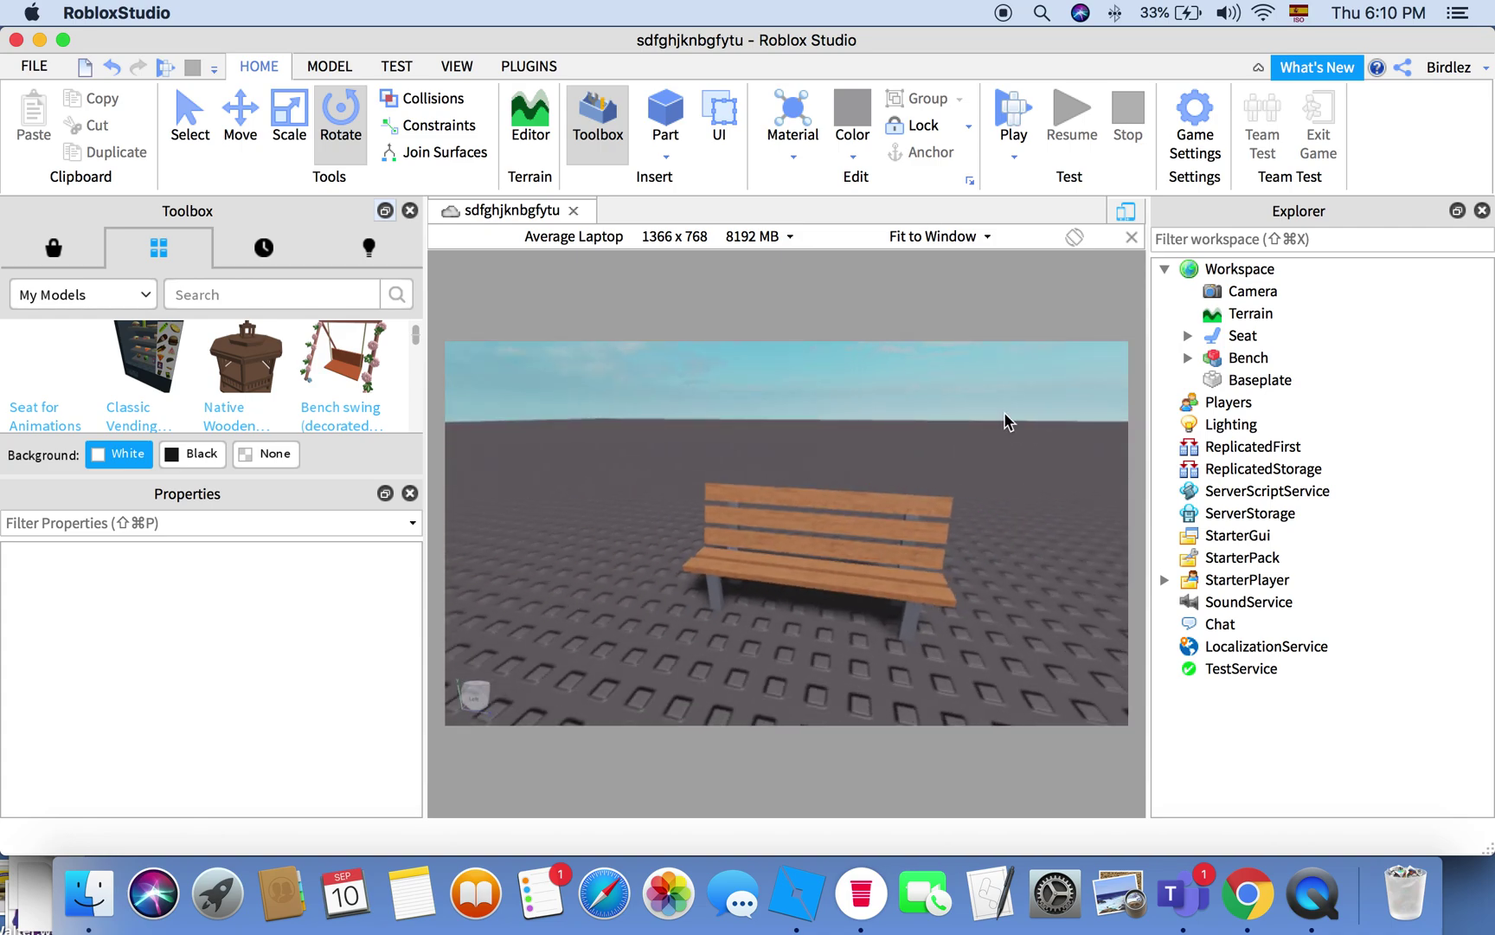
{"action": "left_click", "coordinate": [15, 40]}
{"action": "left_click", "coordinate": [260, 54]}
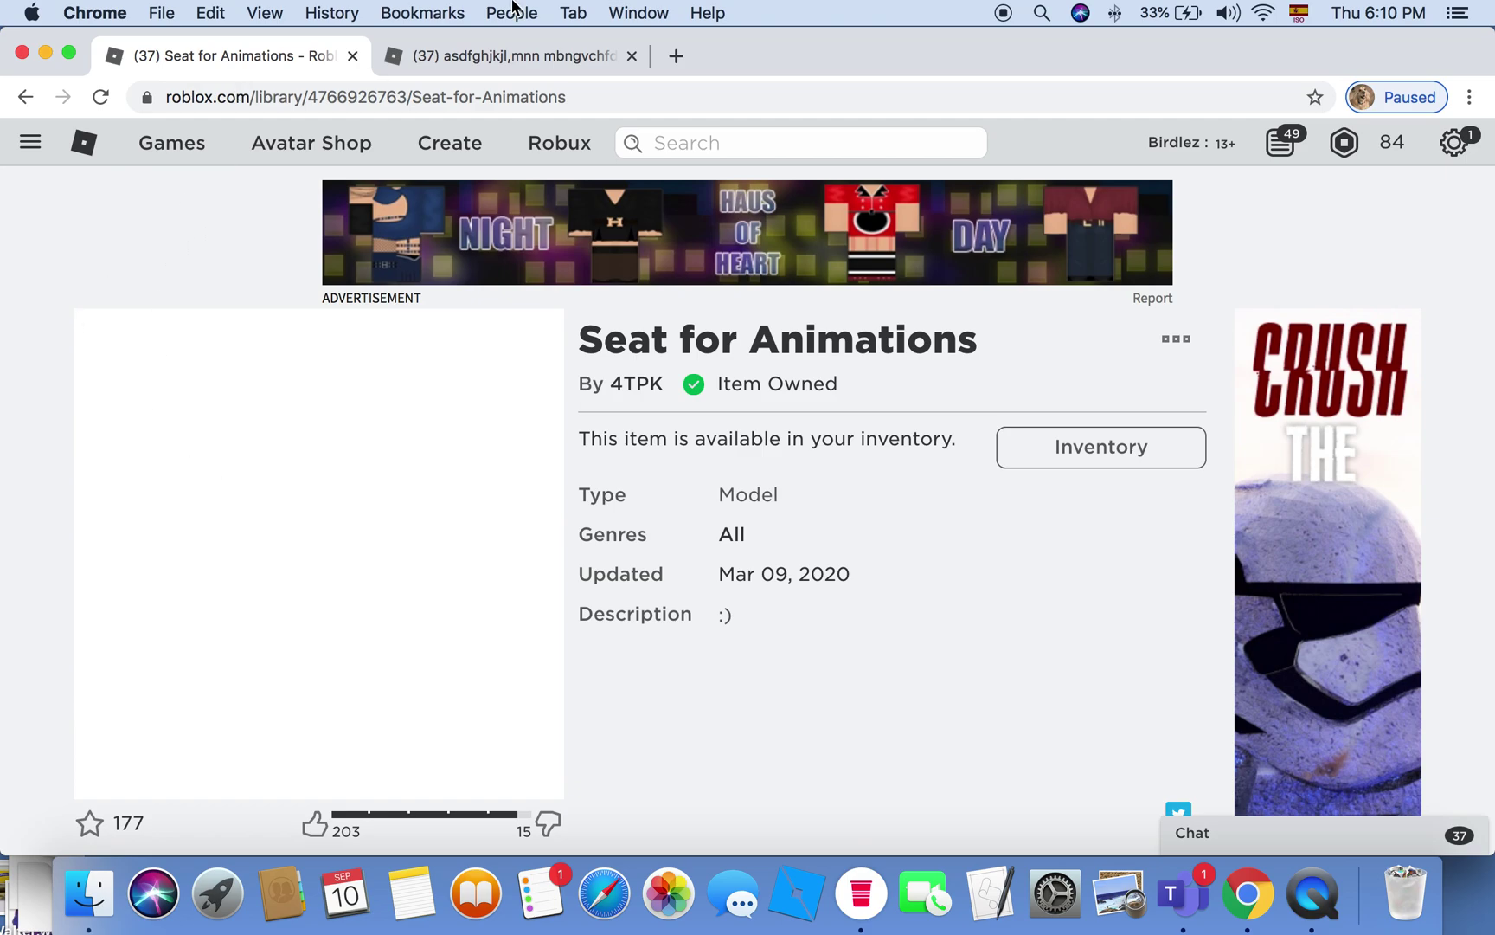
Step: Go back to the Roblox inventory, show the Places category, and open the page of the sdfghjknbgfytu game
{"action": "left_click", "coordinate": [36, 147]}
{"action": "left_click", "coordinate": [280, 258]}
{"action": "left_click", "coordinate": [24, 95]}
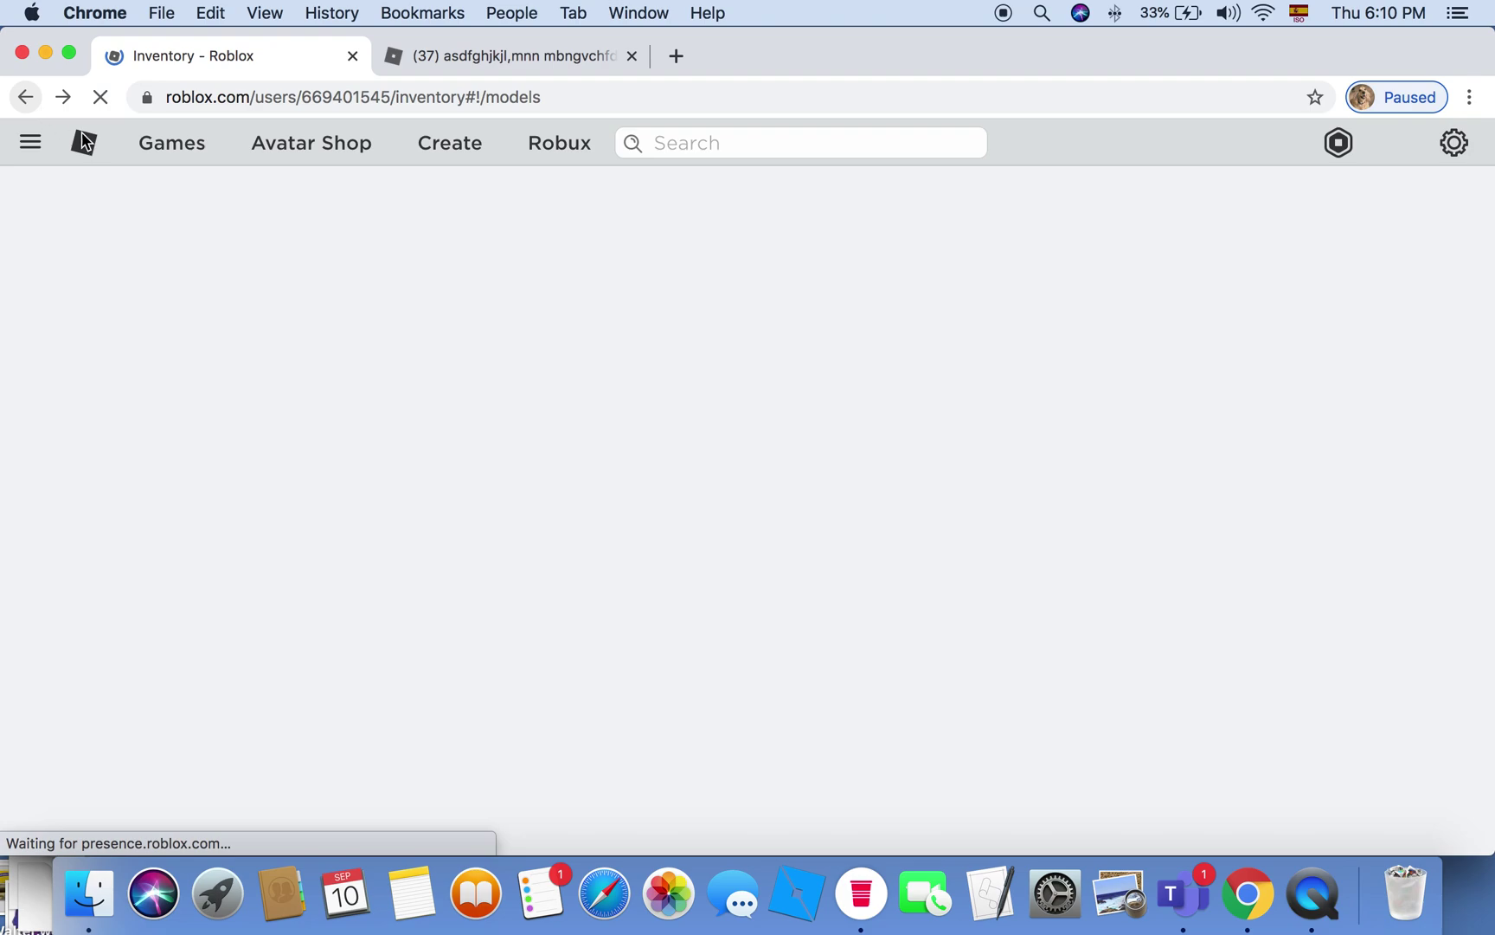
{"action": "scroll", "coordinate": [234, 437], "scroll_direction": "down", "scroll_amount": 5}
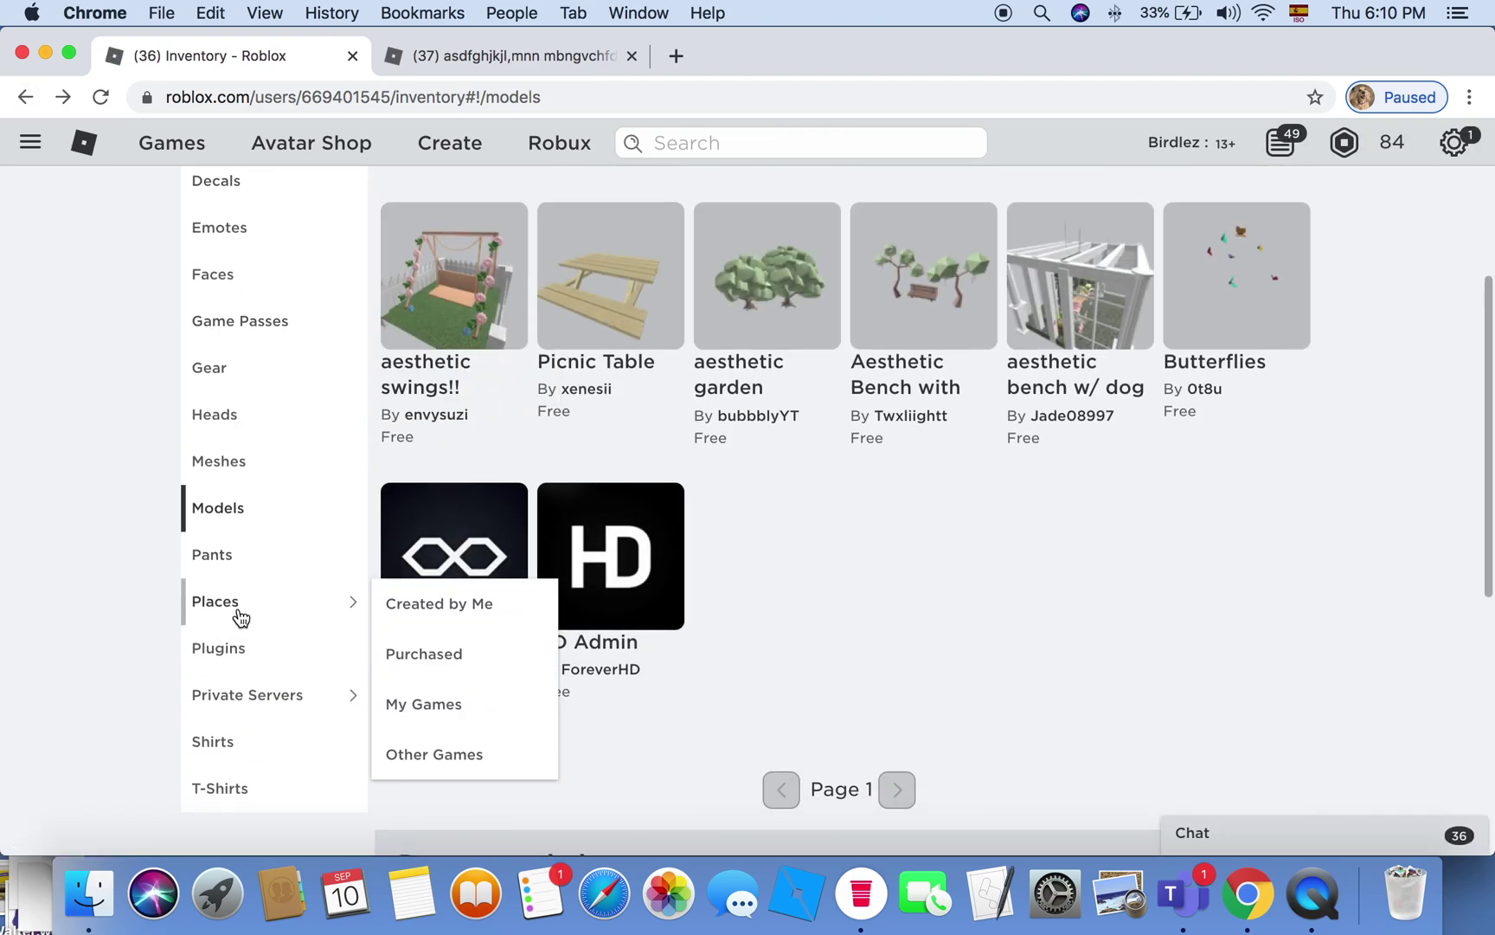
{"action": "left_click", "coordinate": [235, 616]}
{"action": "scroll", "coordinate": [857, 264], "scroll_direction": "up", "scroll_amount": 3}
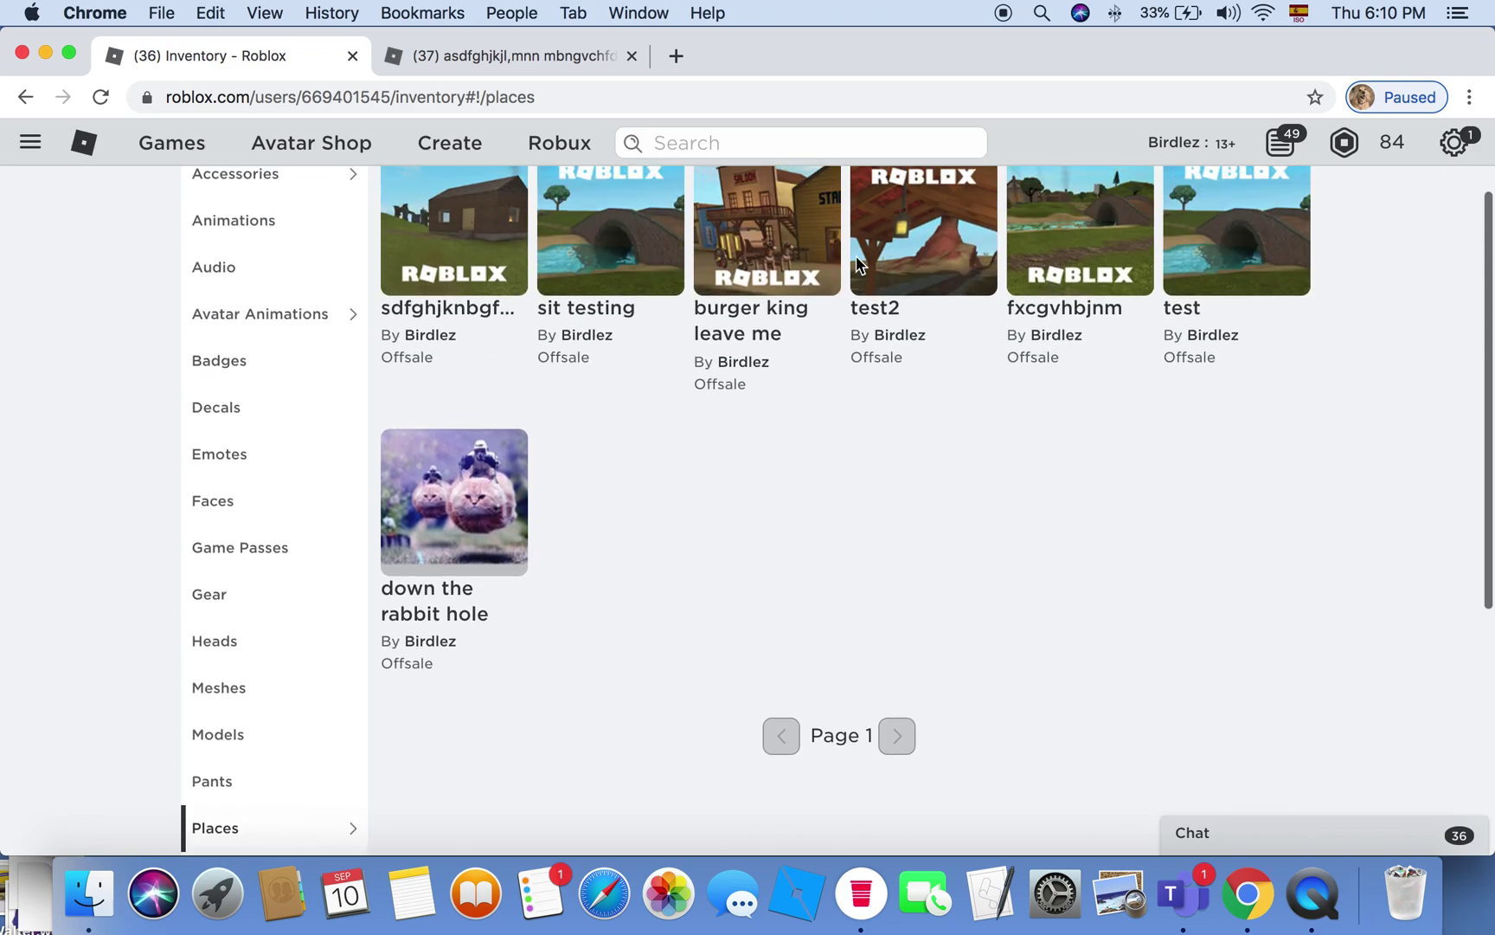
{"action": "left_click", "coordinate": [444, 309]}
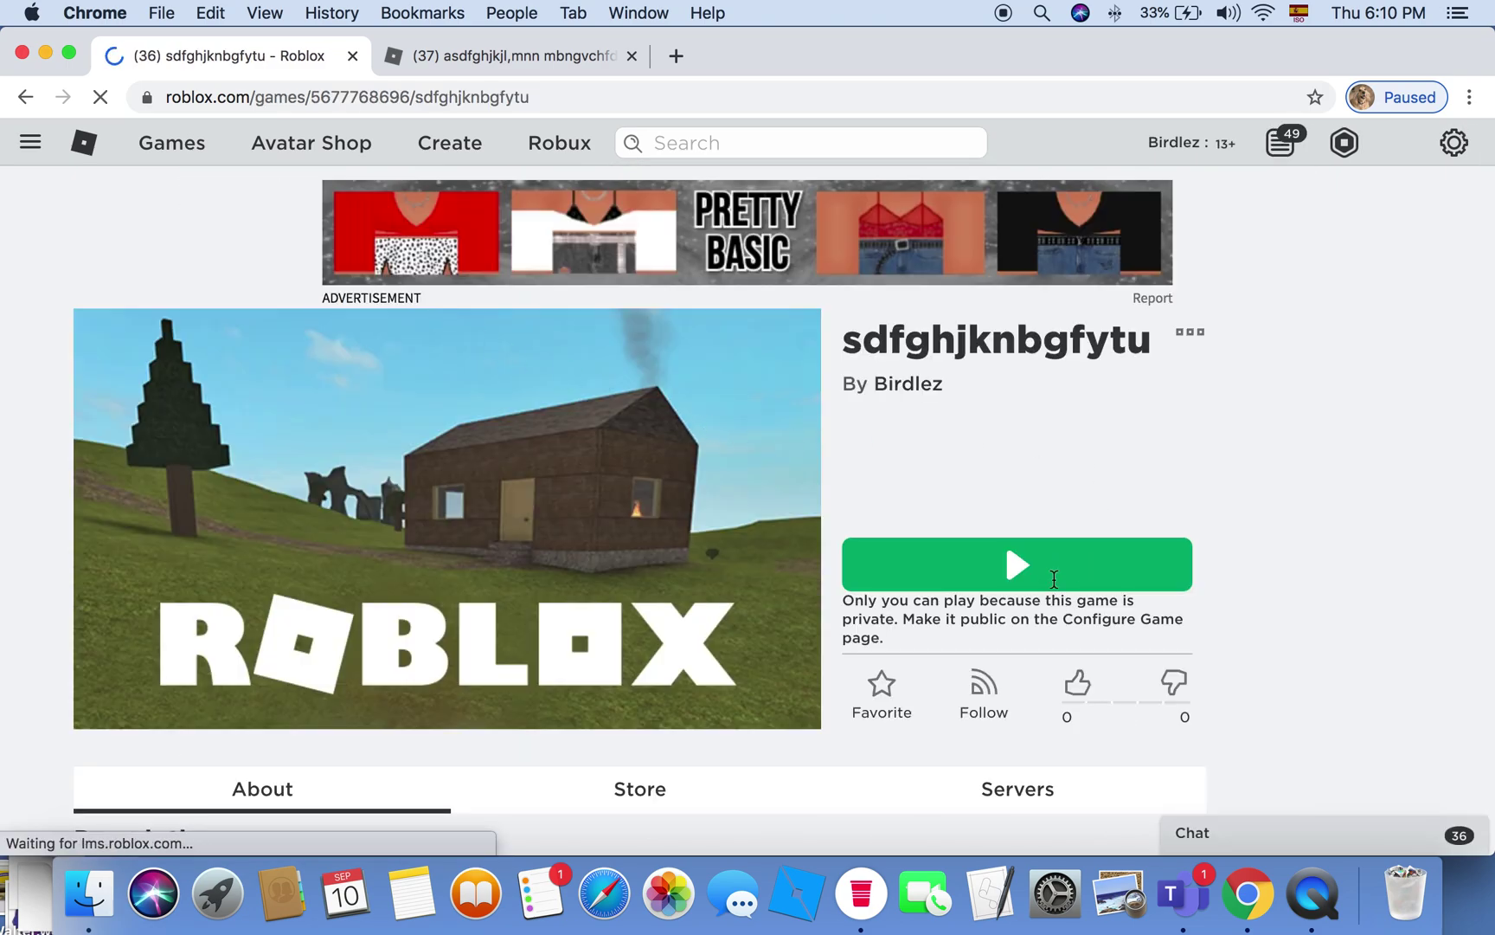
Step: Launch the published game and walk the character onto the bench to view the seated animation from several angles
{"action": "left_click", "coordinate": [1045, 567]}
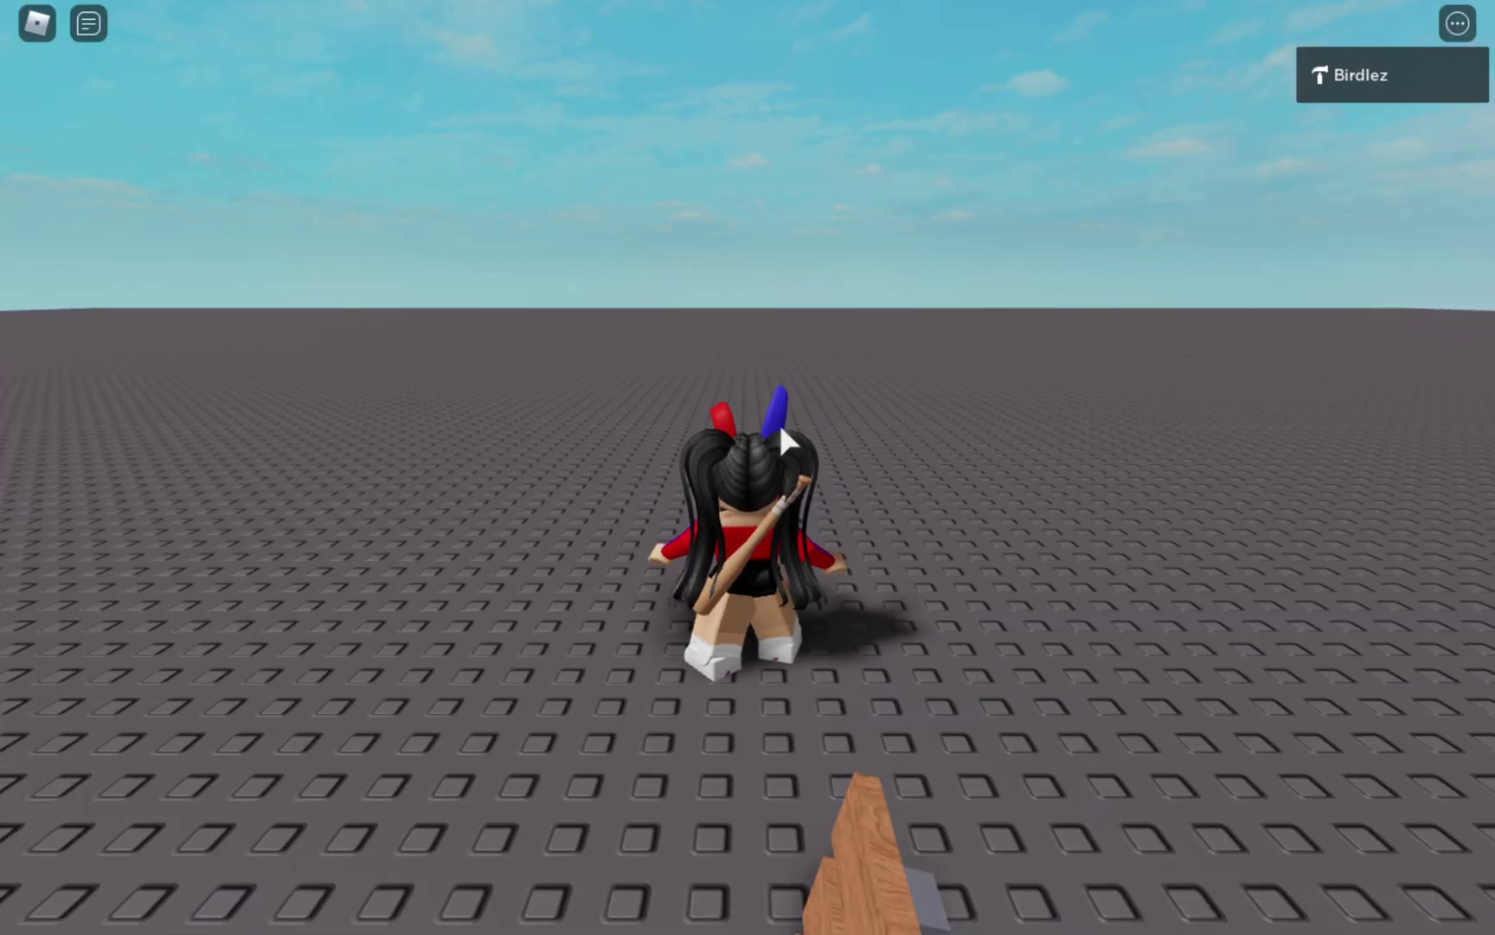
{"action": "mouse_move", "coordinate": [869, 483]}
{"action": "right_mouse_down"}
{"action": "mouse_move", "coordinate": [875, 494]}
{"action": "mouse_move", "coordinate": [869, 482]}
{"action": "right_mouse_up"}
{"action": "key", "text": "w"}
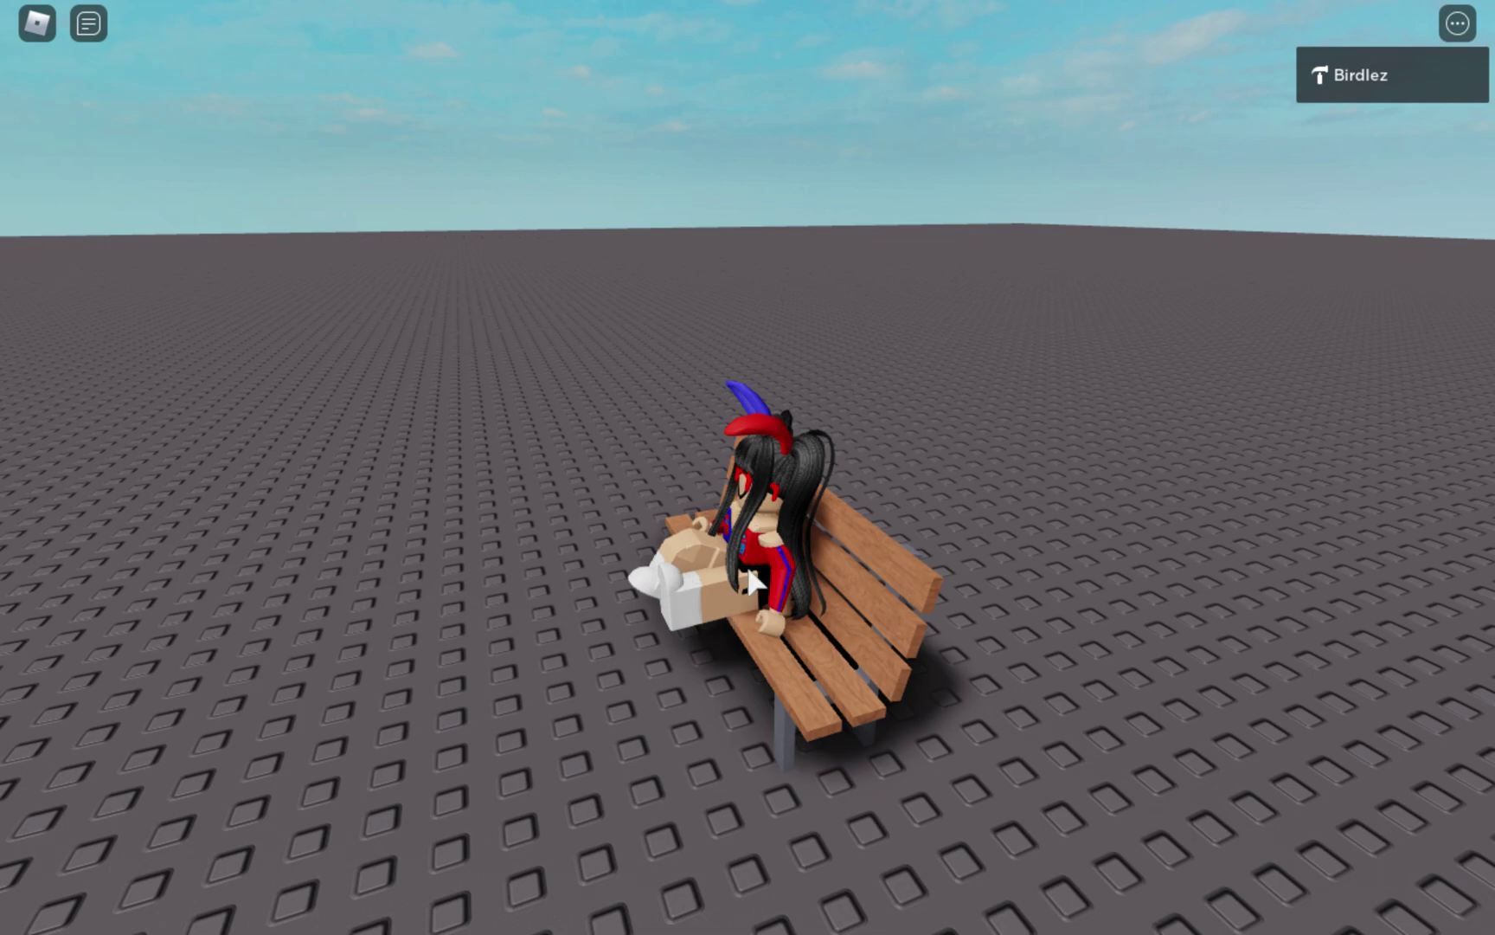
{"action": "right_click_drag", "start_coordinate": [940, 577], "coordinate": [946, 572]}
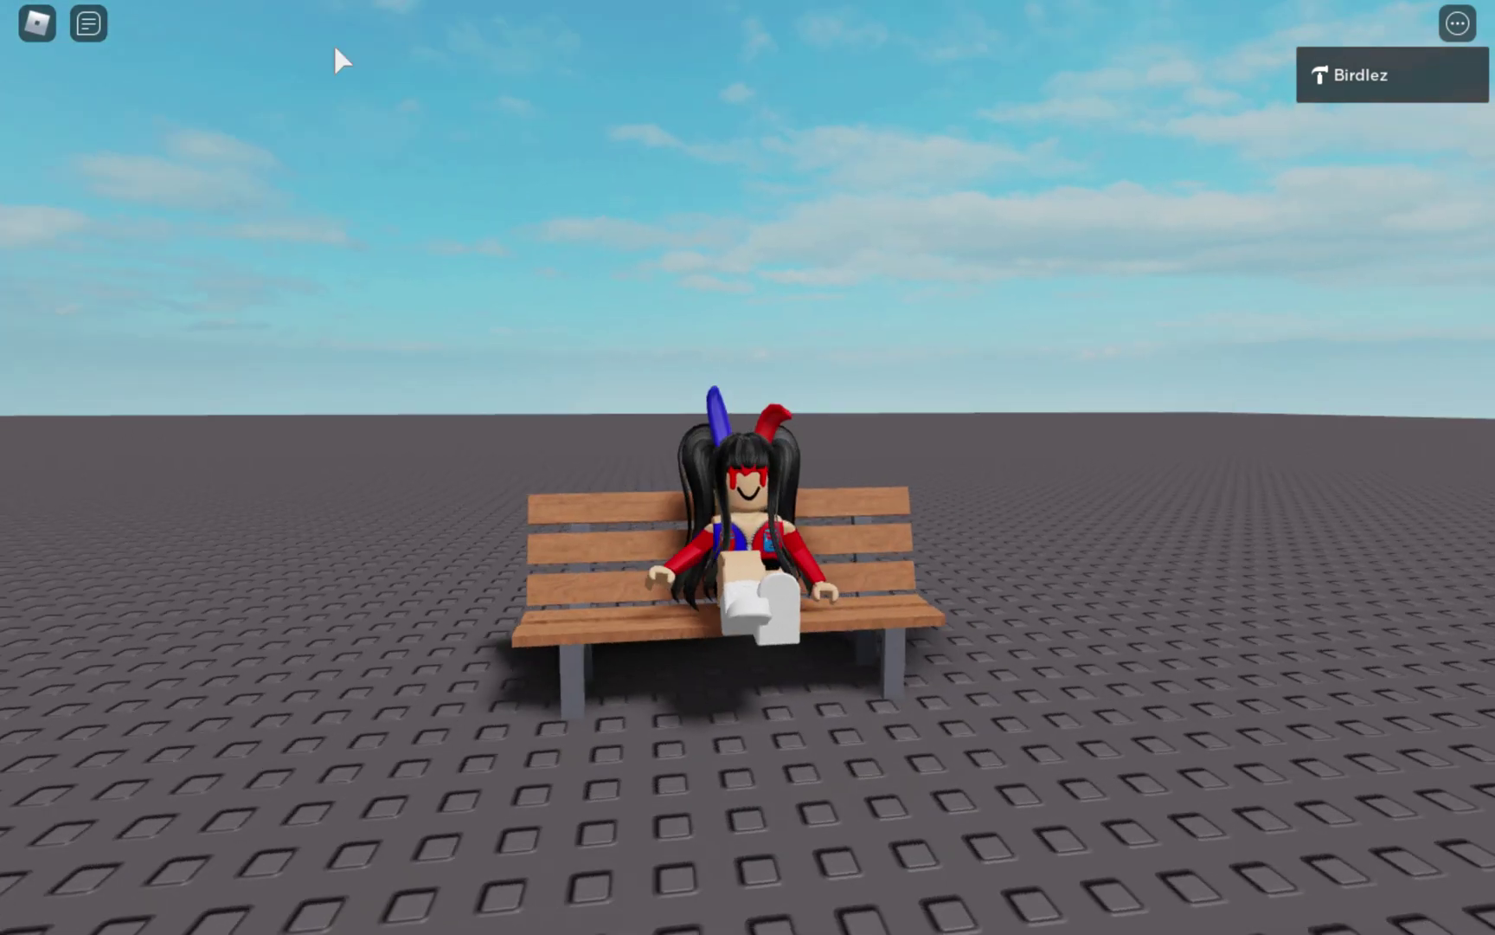
Step: Leave the game and return from its page to the list of places in the inventory
{"action": "left_click", "coordinate": [33, 24]}
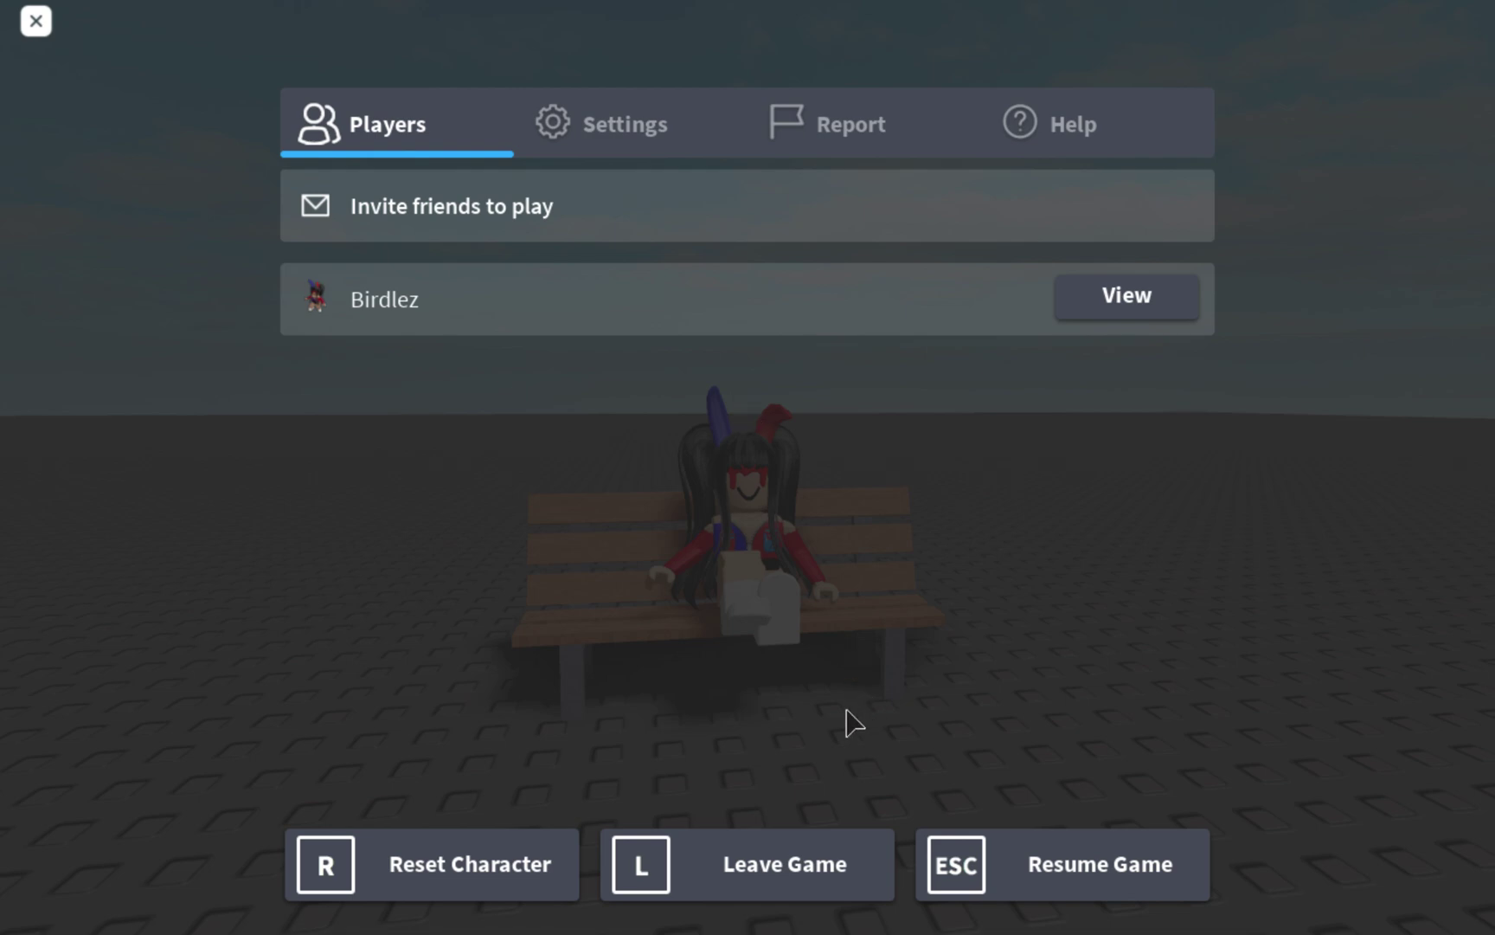
{"action": "key", "text": "l"}
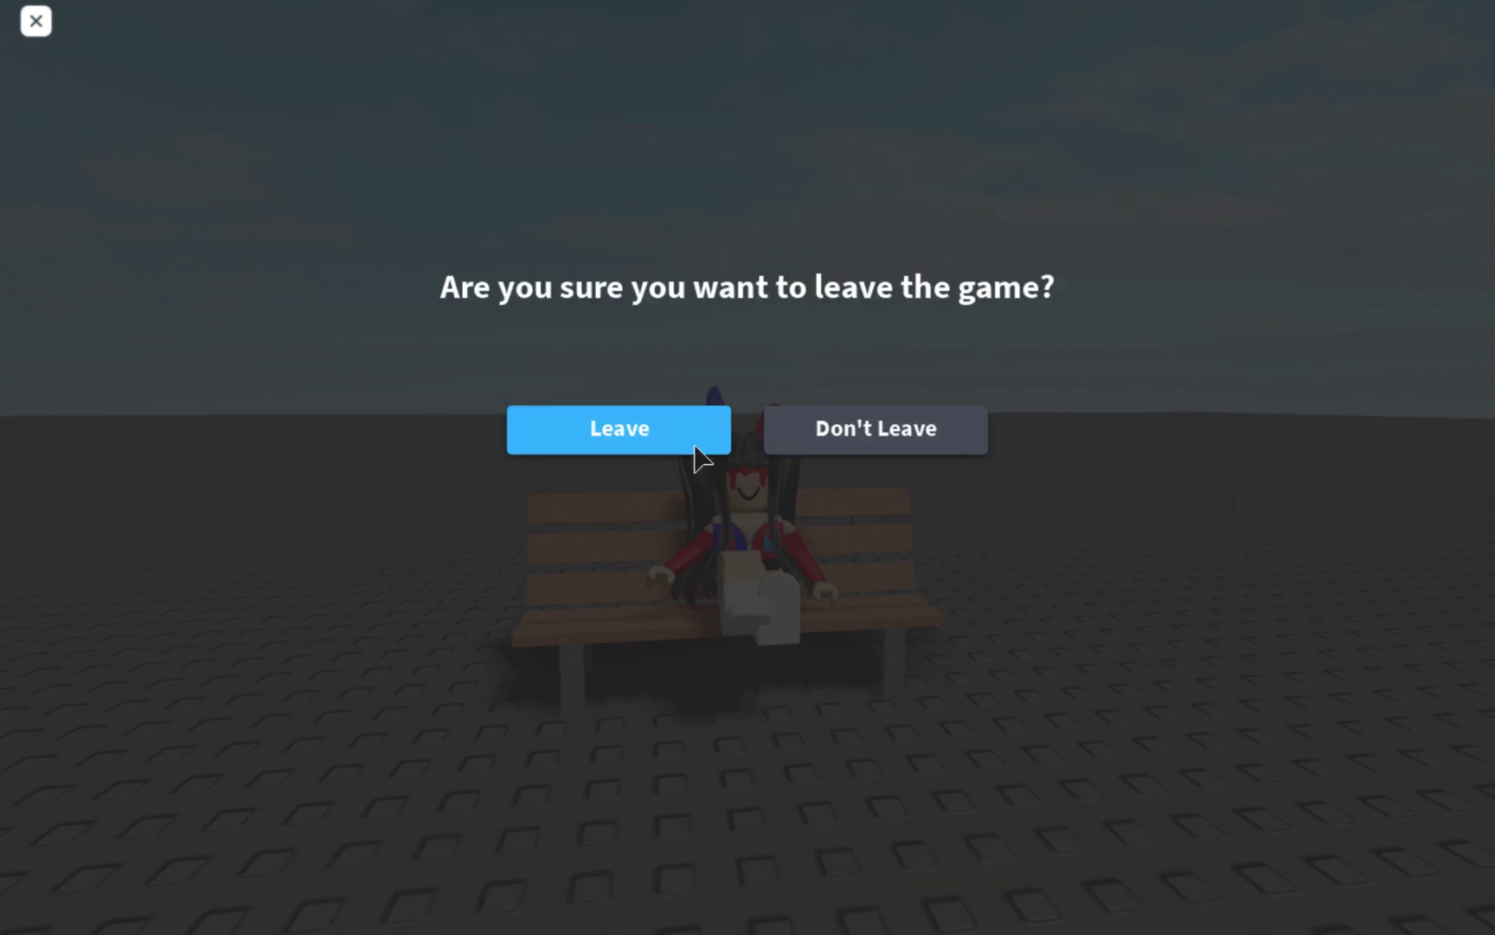
{"action": "key", "text": "Return"}
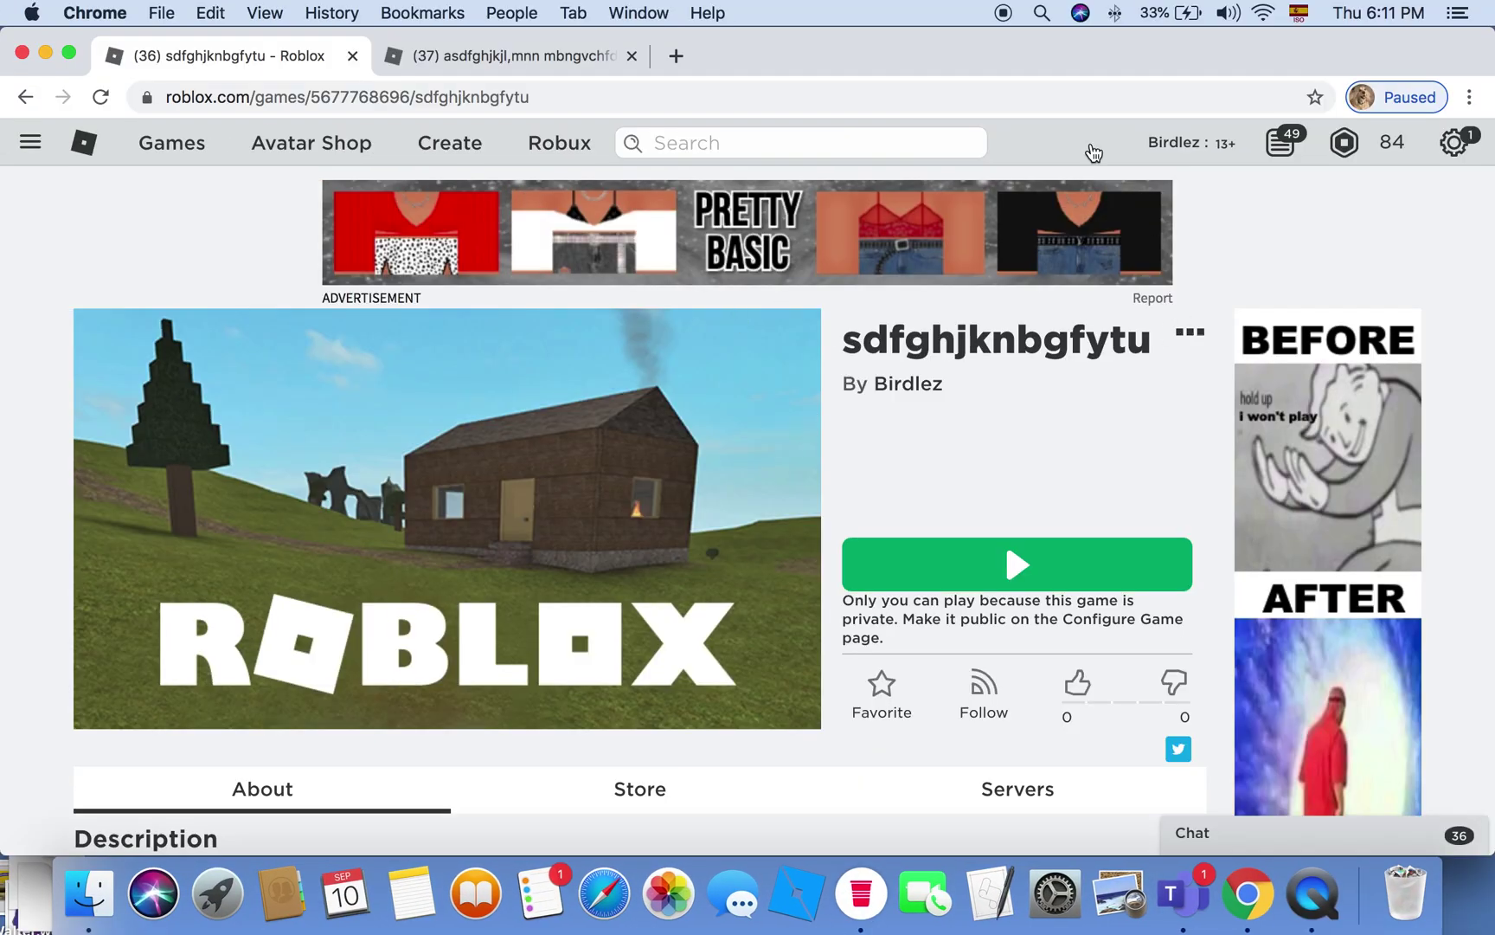
{"action": "left_click", "coordinate": [24, 98]}
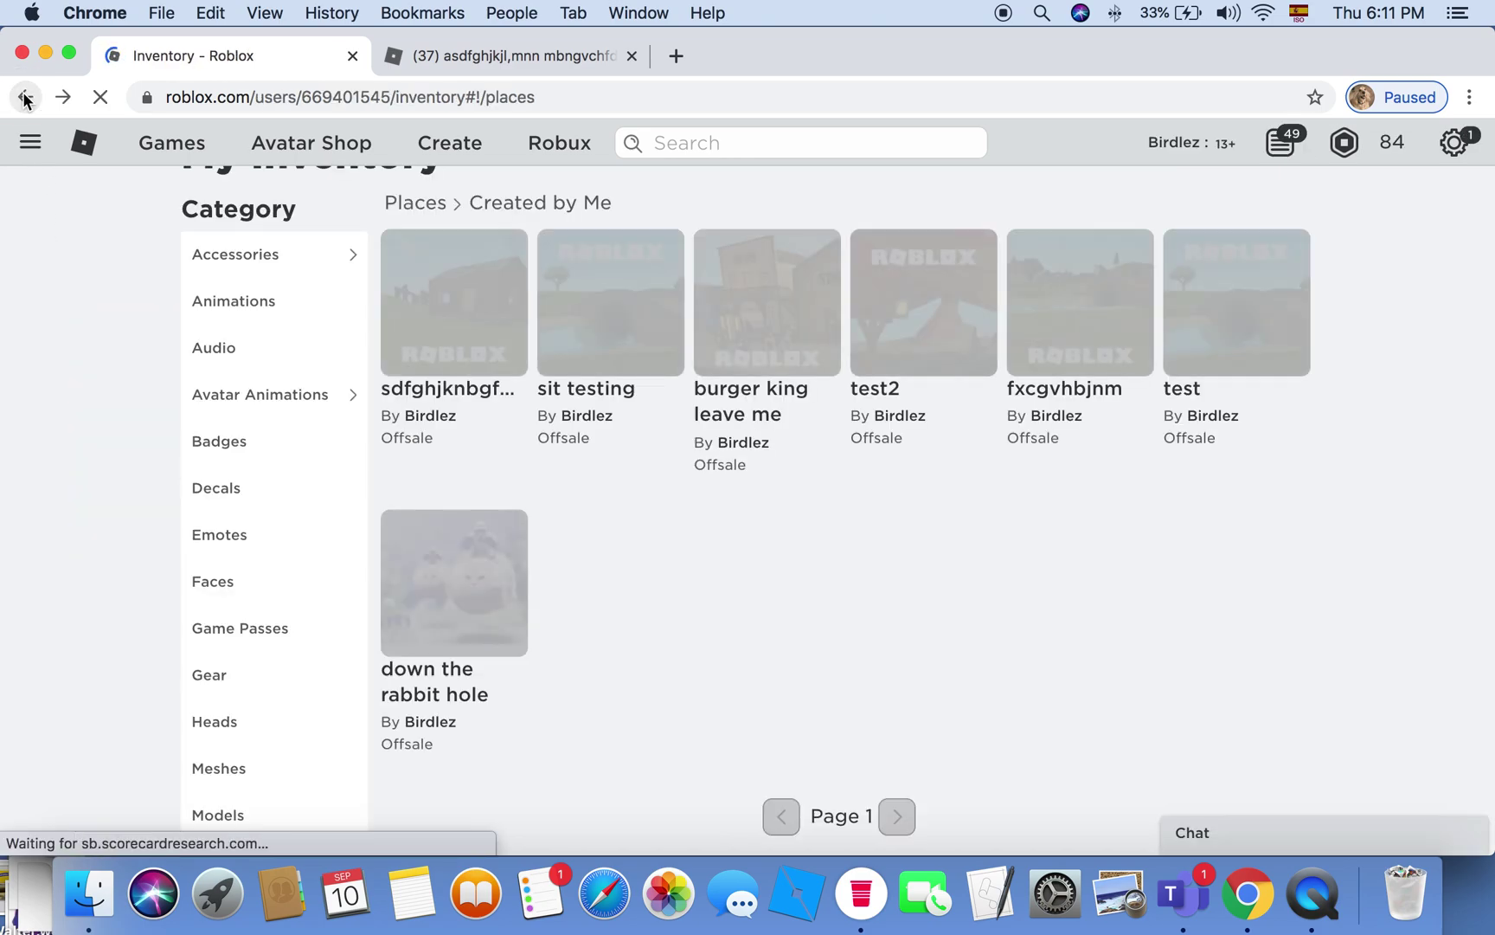